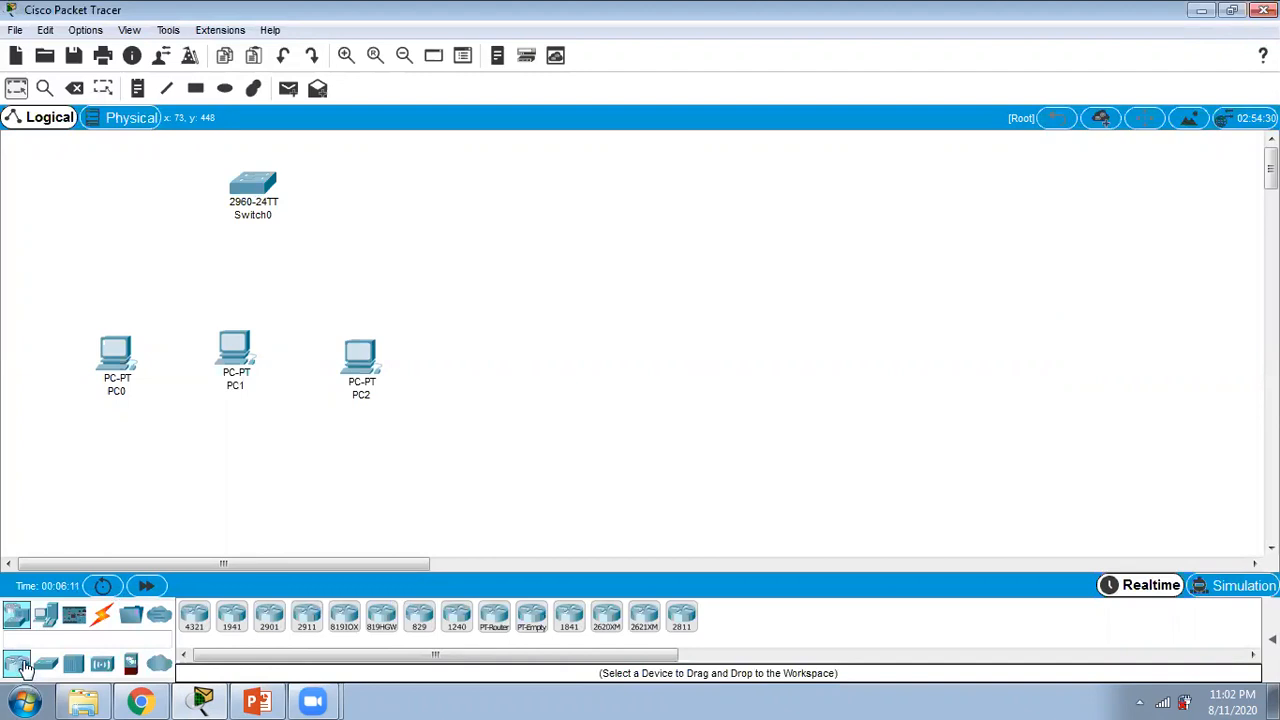
# Step: Add a second 2960 switch to the workspace, to the right of Switch0
pyautogui.click(45, 665)
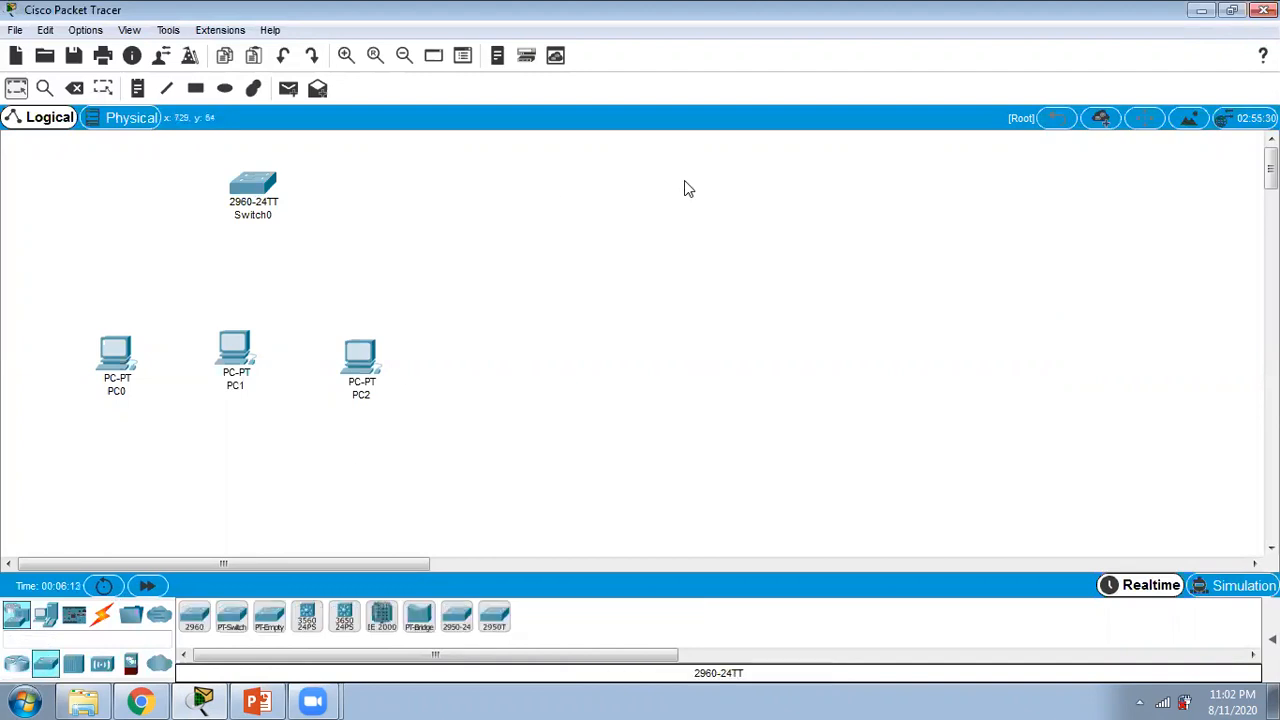
pyautogui.click(193, 620)
pyautogui.click(622, 205)
# Step: Place two PCs side by side below Switch1
pyautogui.click(22, 618)
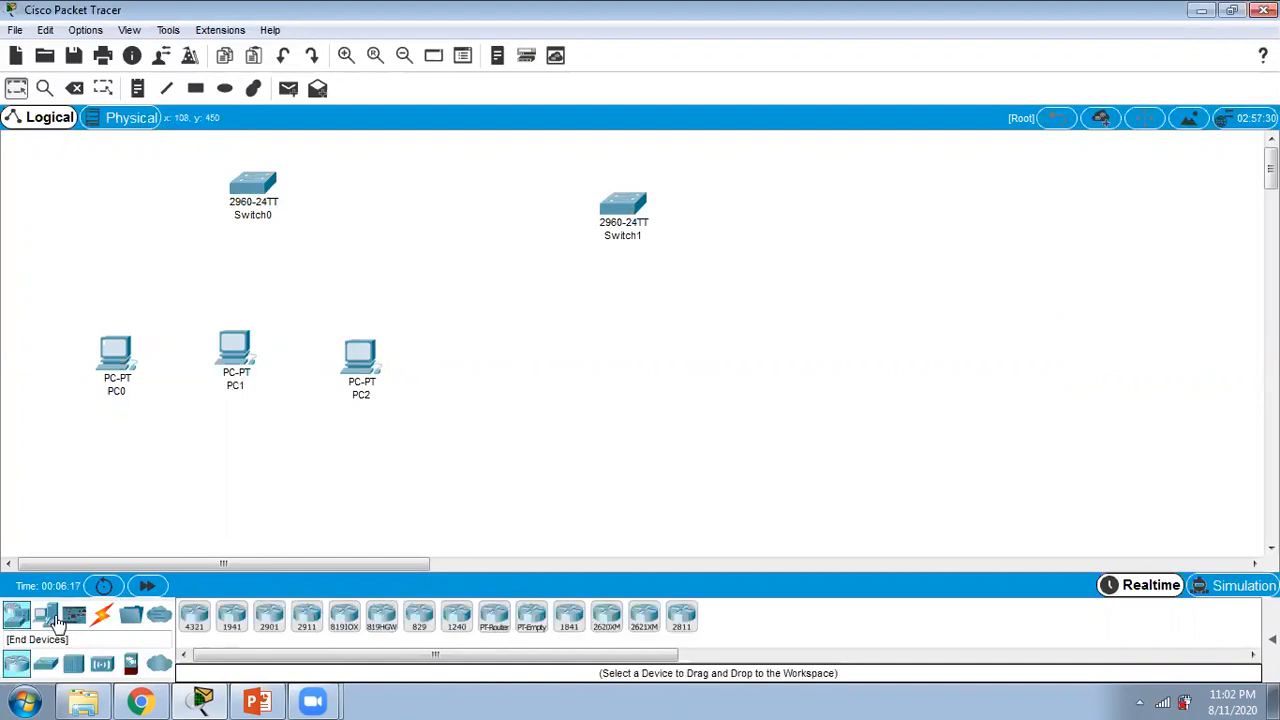
pyautogui.click(45, 615)
pyautogui.click(193, 617)
pyautogui.click(640, 346)
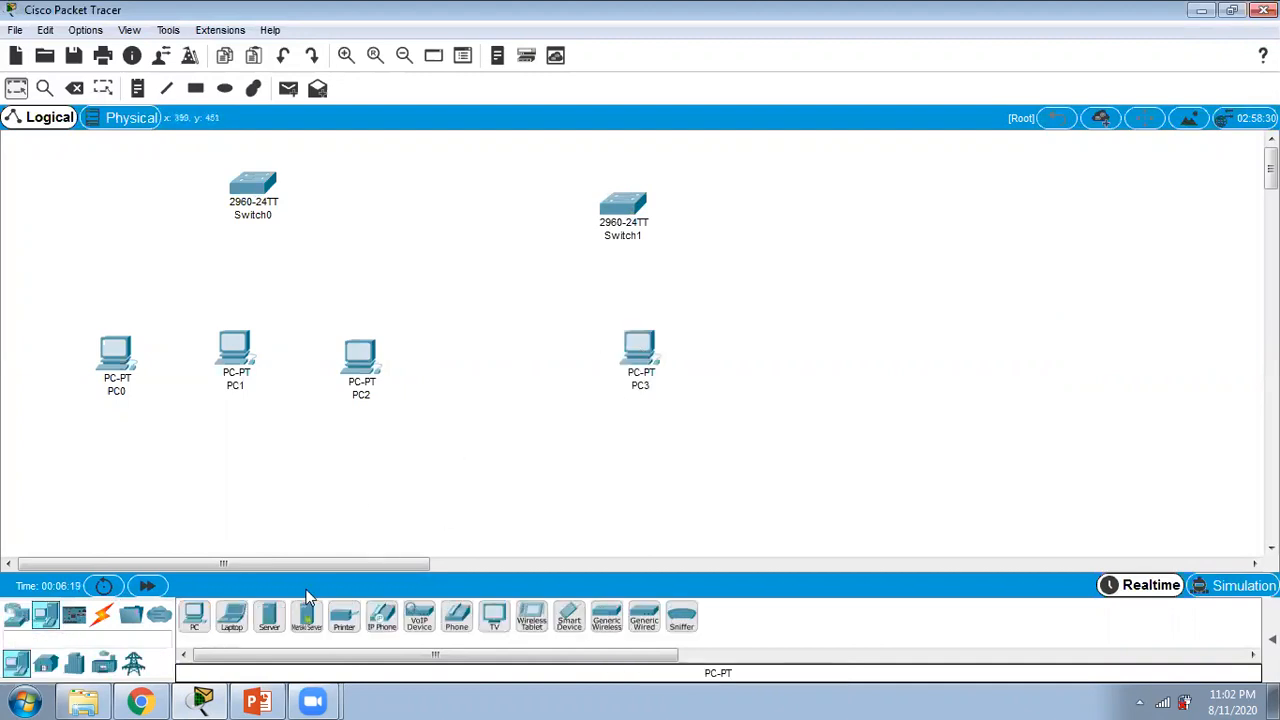
pyautogui.click(816, 358)
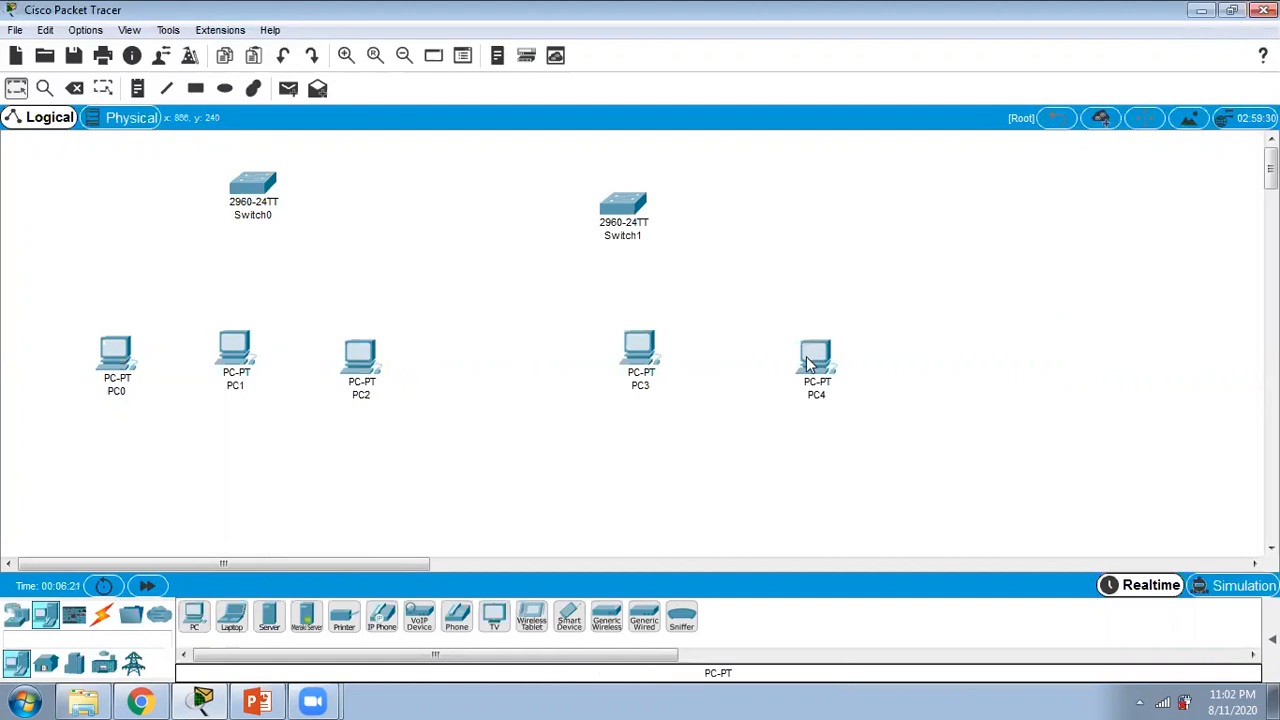
# Step: Connect PC0's FastEthernet0 to Switch0's FastEthernet0/5 with a copper straight-through cable
pyautogui.click(103, 617)
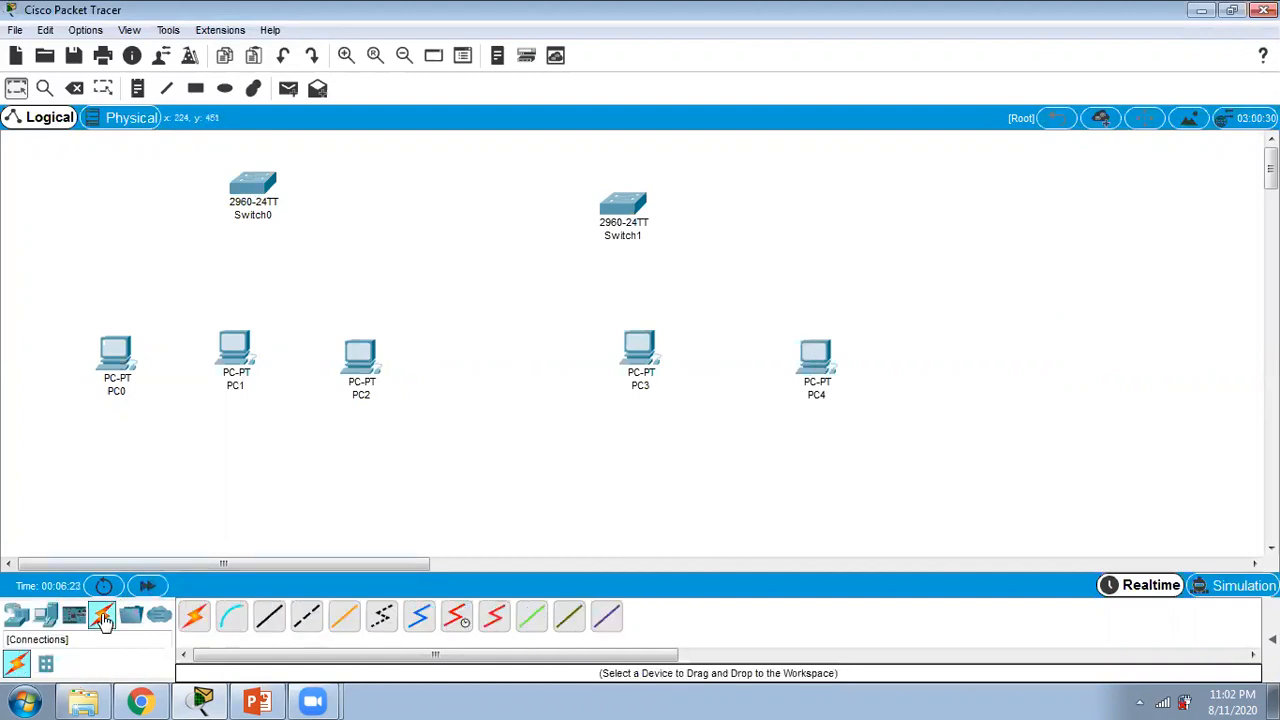
pyautogui.click(270, 617)
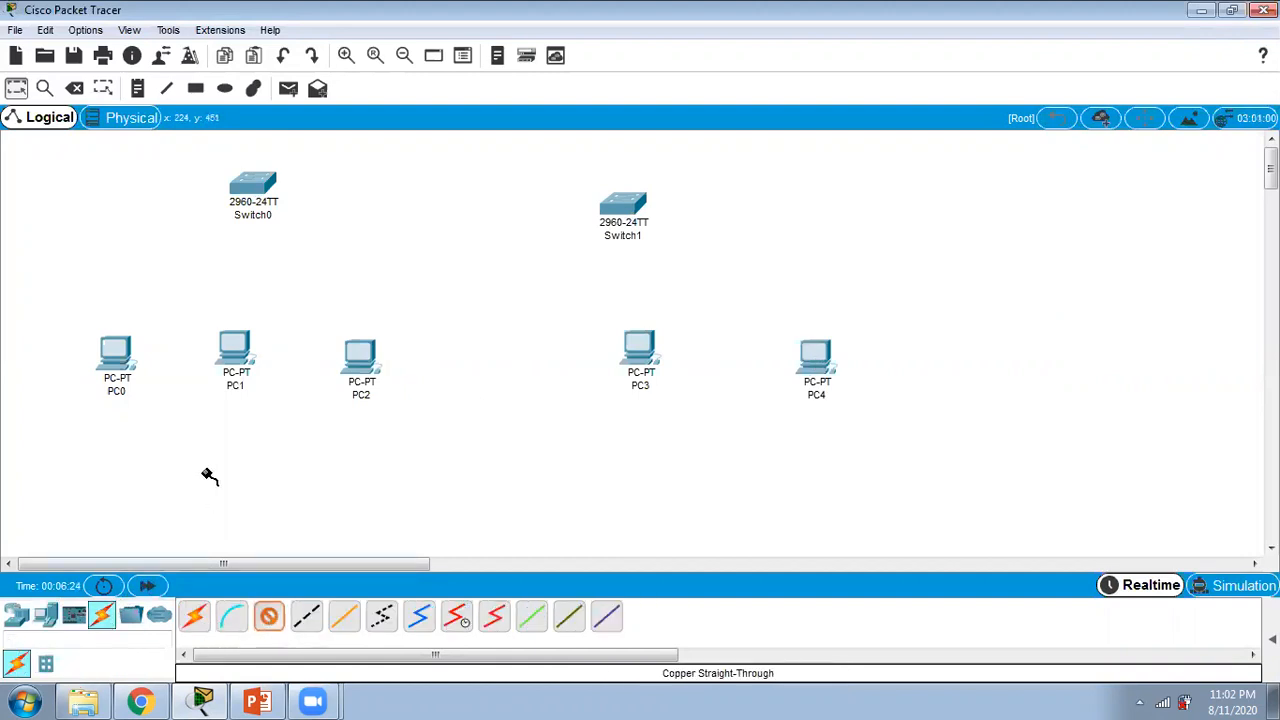
pyautogui.click(118, 354)
pyautogui.click(162, 424)
pyautogui.click(256, 186)
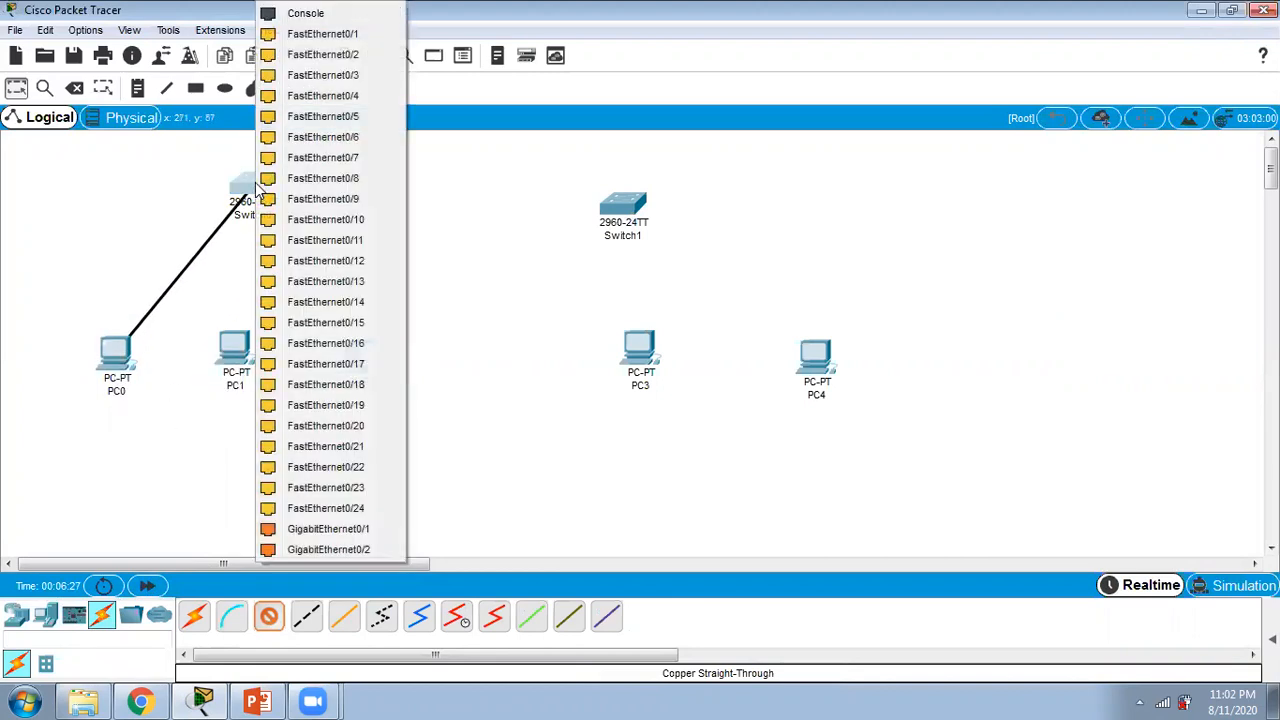
pyautogui.click(329, 118)
# Step: Connect PC1's FastEthernet0 to Switch0's FastEthernet0/10 with a copper straight-through cable
pyautogui.click(270, 616)
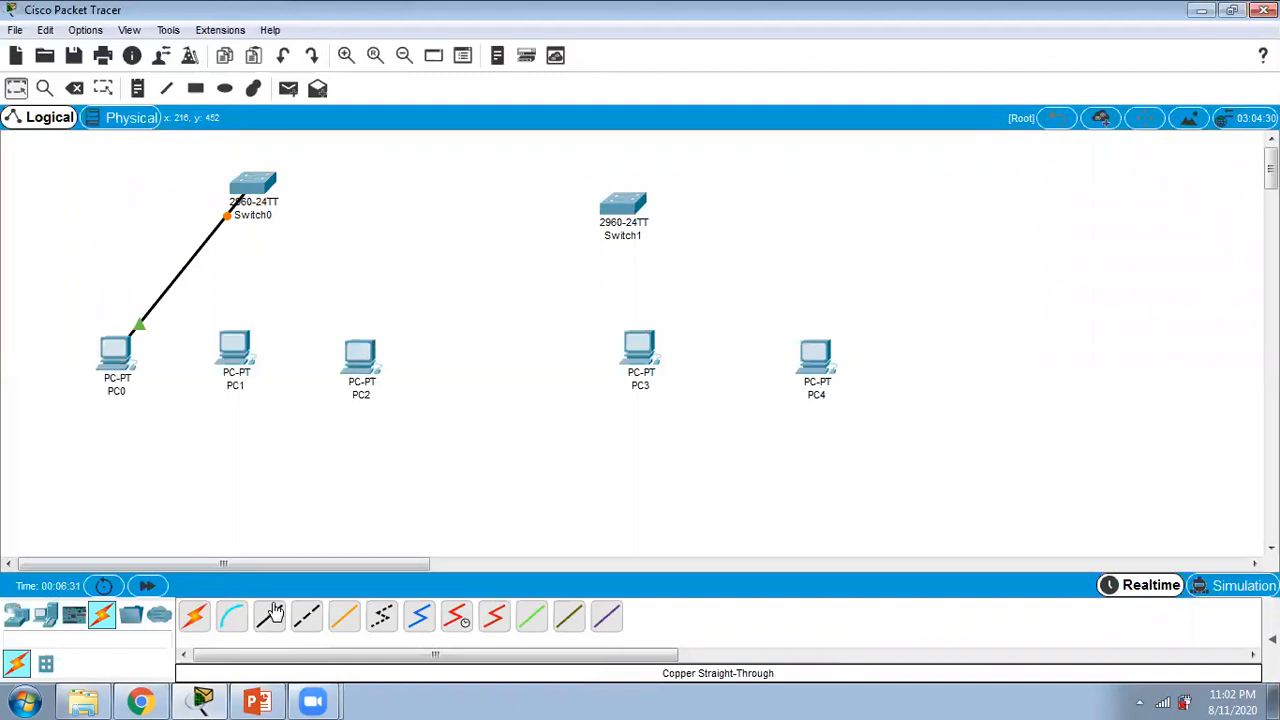
pyautogui.click(239, 356)
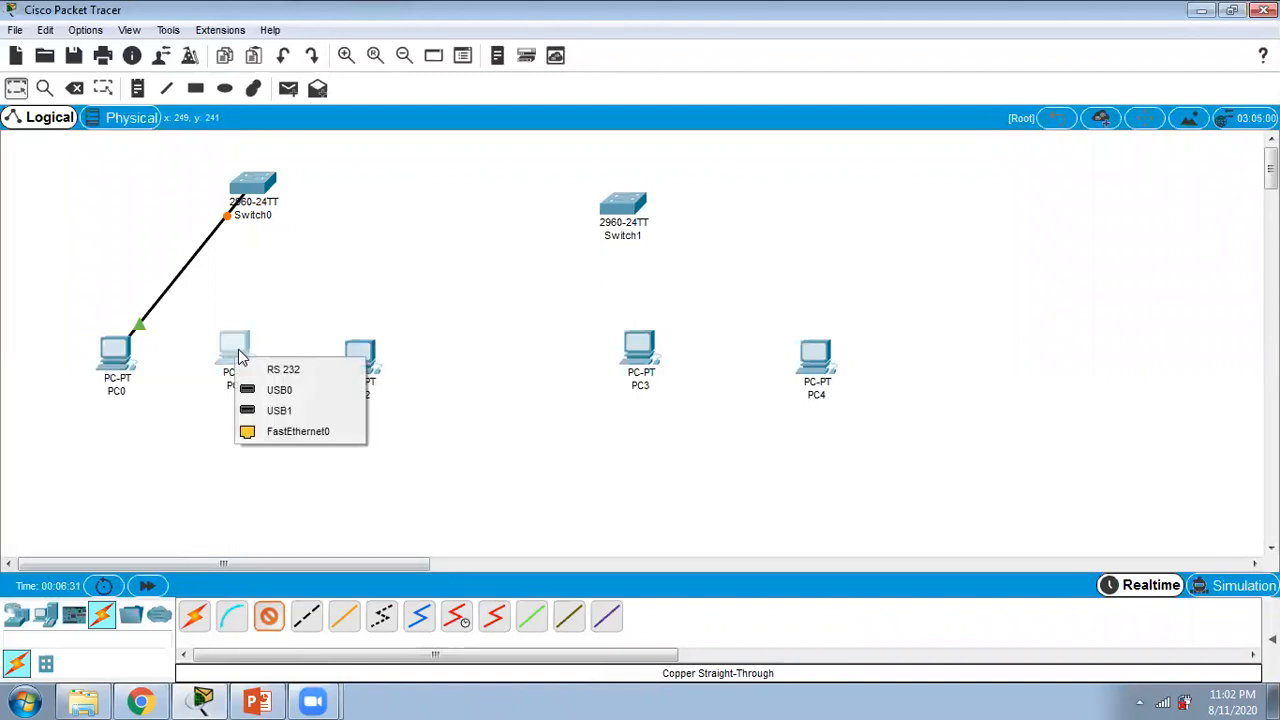
pyautogui.click(288, 431)
pyautogui.click(260, 186)
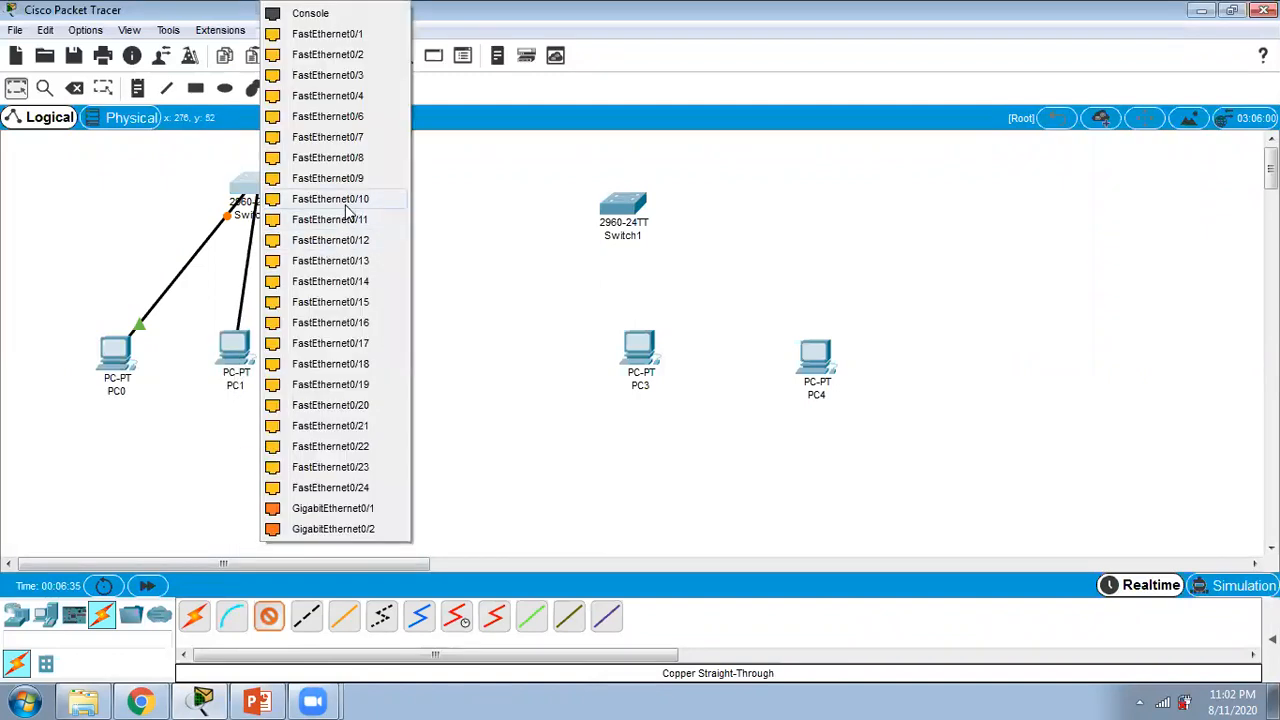
pyautogui.click(345, 208)
# Step: Connect PC2's FastEthernet0 to Switch0's FastEthernet0/24 with a copper straight-through cable
pyautogui.click(269, 616)
pyautogui.click(362, 357)
pyautogui.click(406, 425)
pyautogui.click(256, 184)
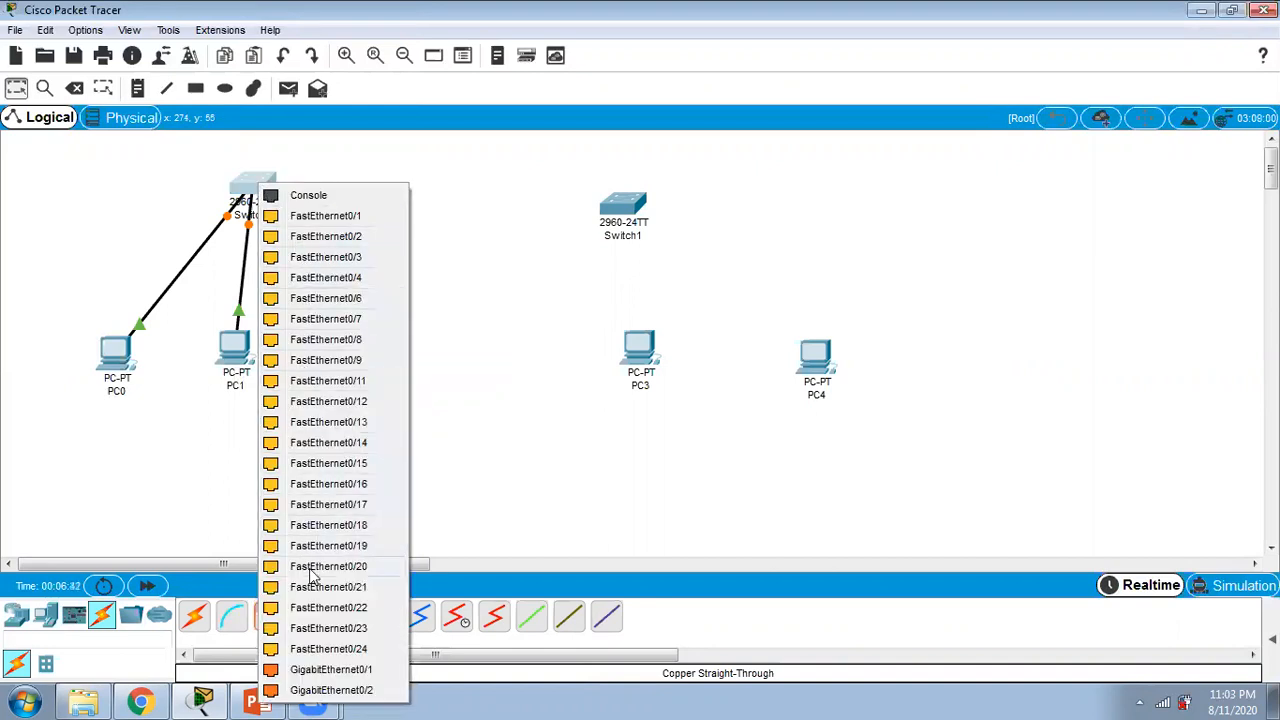
pyautogui.click(336, 649)
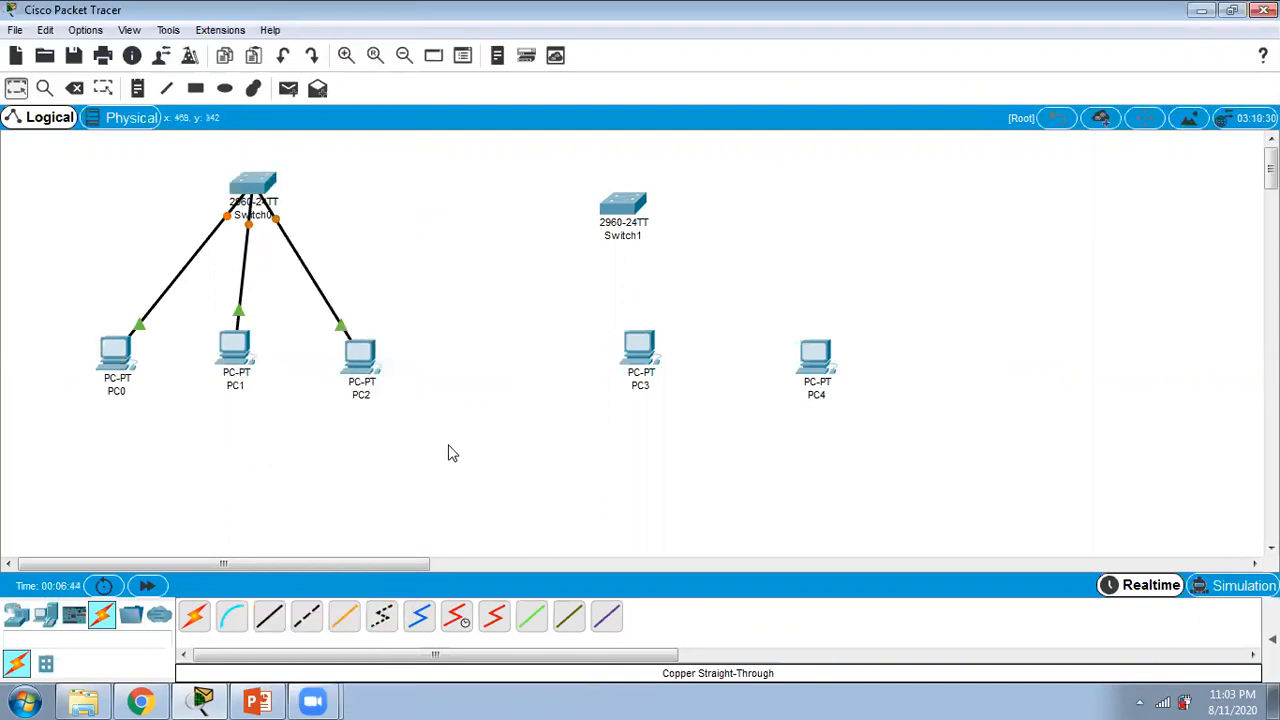
# Step: Connect PC3's FastEthernet0 to Switch1's FastEthernet0/5 with a copper straight-through cable
pyautogui.click(269, 616)
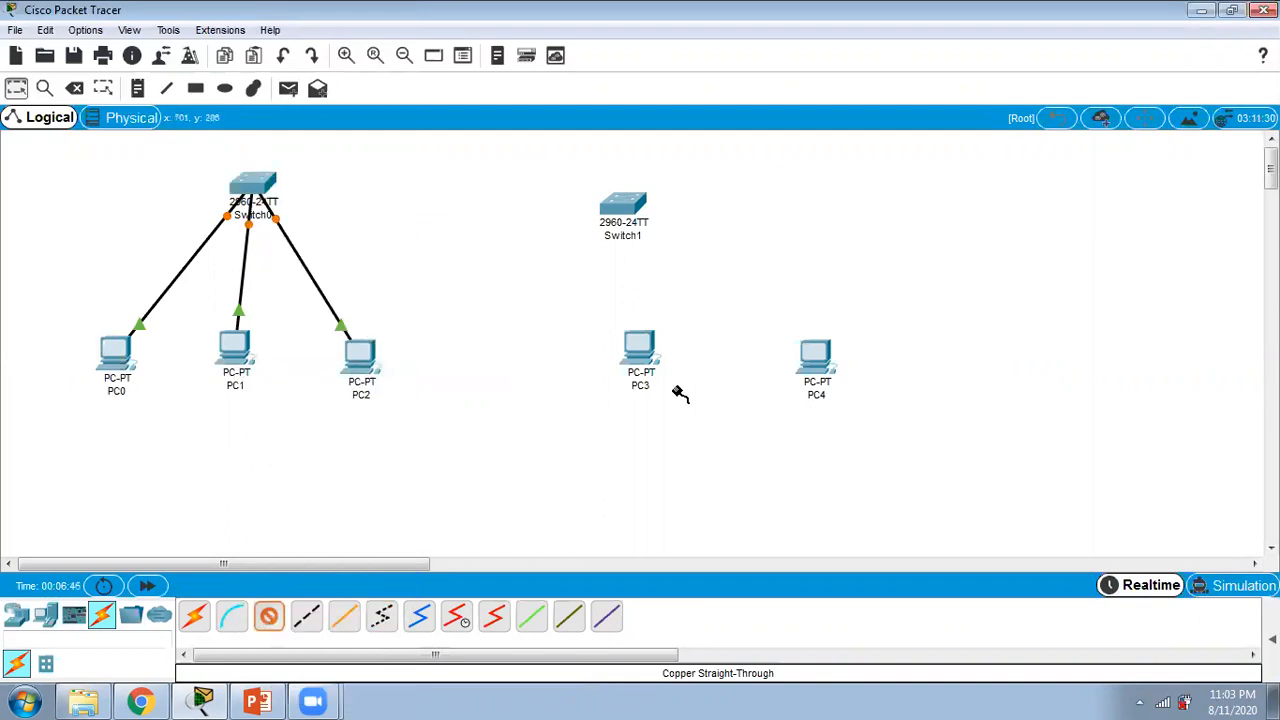
pyautogui.click(635, 342)
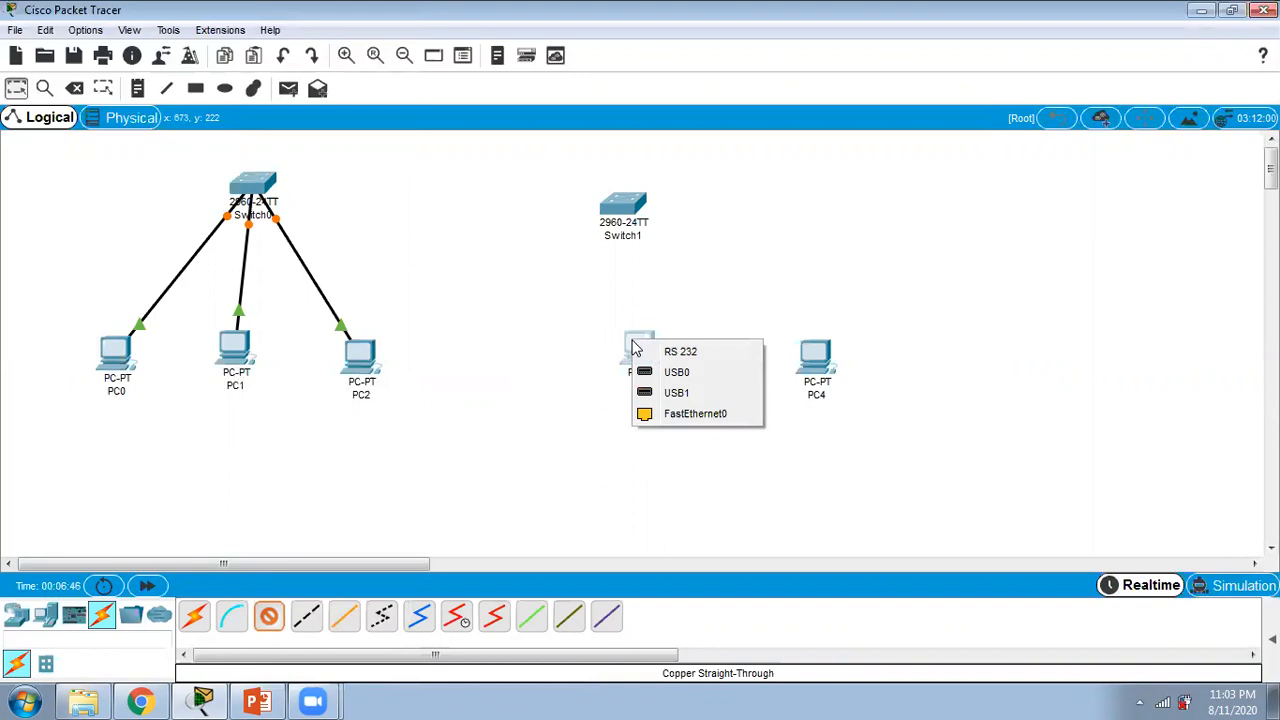
pyautogui.click(698, 416)
pyautogui.click(623, 207)
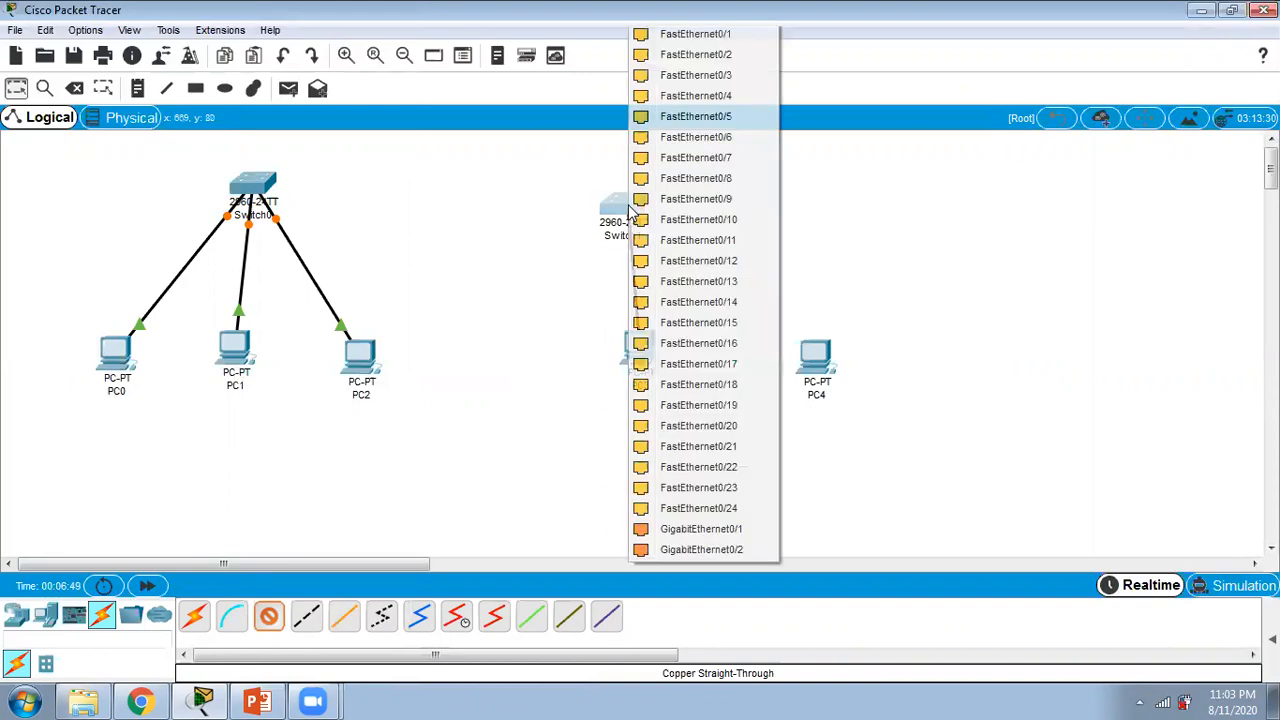
pyautogui.click(698, 130)
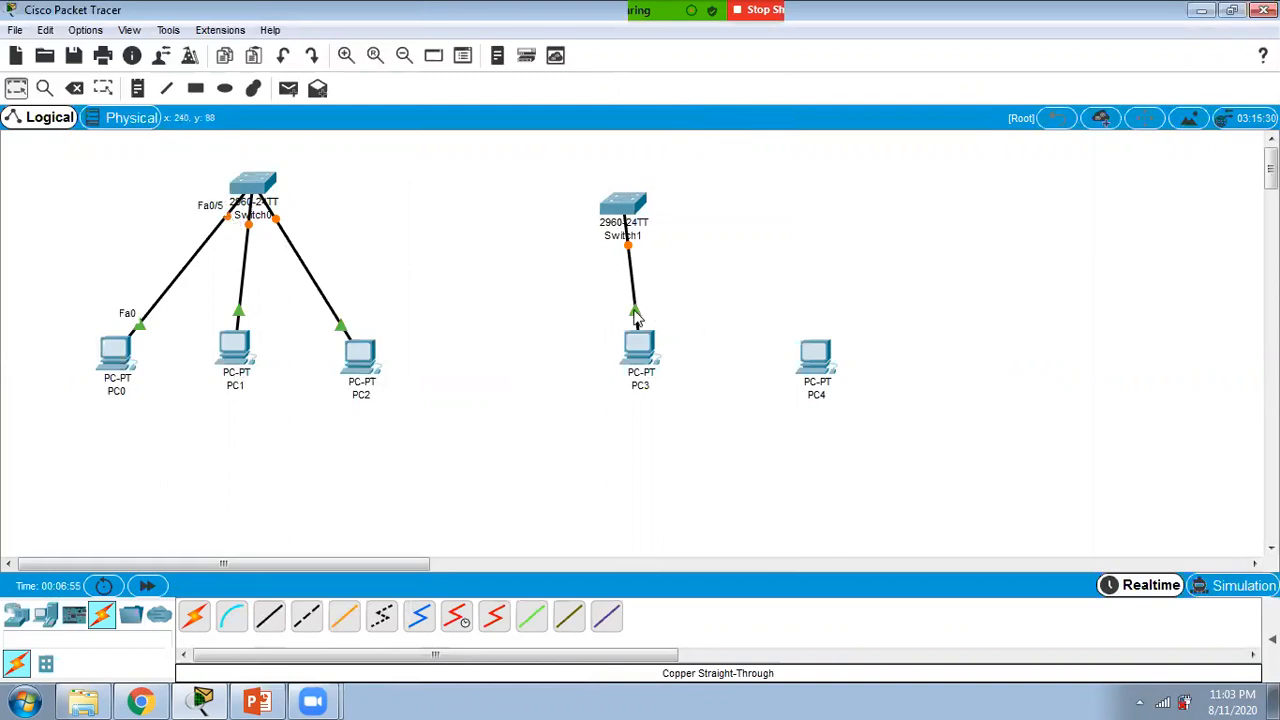
# Step: Connect PC4's FastEthernet0 to Switch1's FastEthernet0/10 with a copper straight-through cable
pyautogui.click(268, 615)
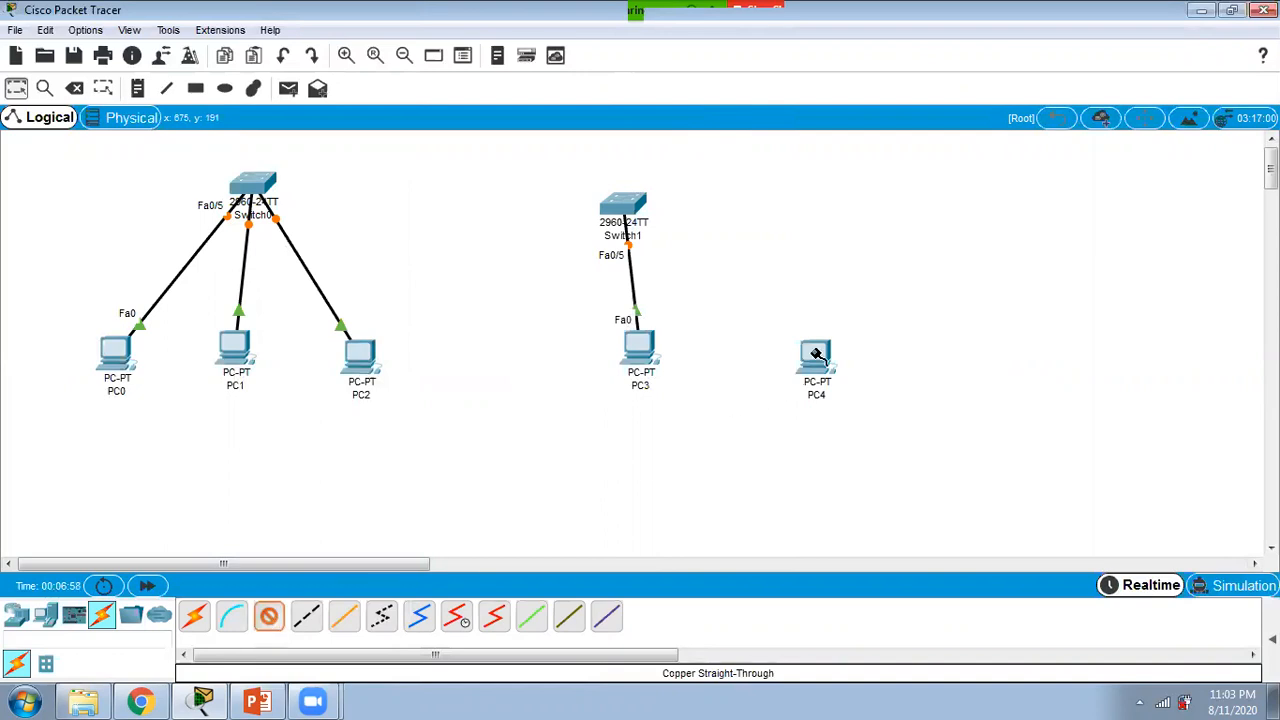
pyautogui.moveTo(816, 354)
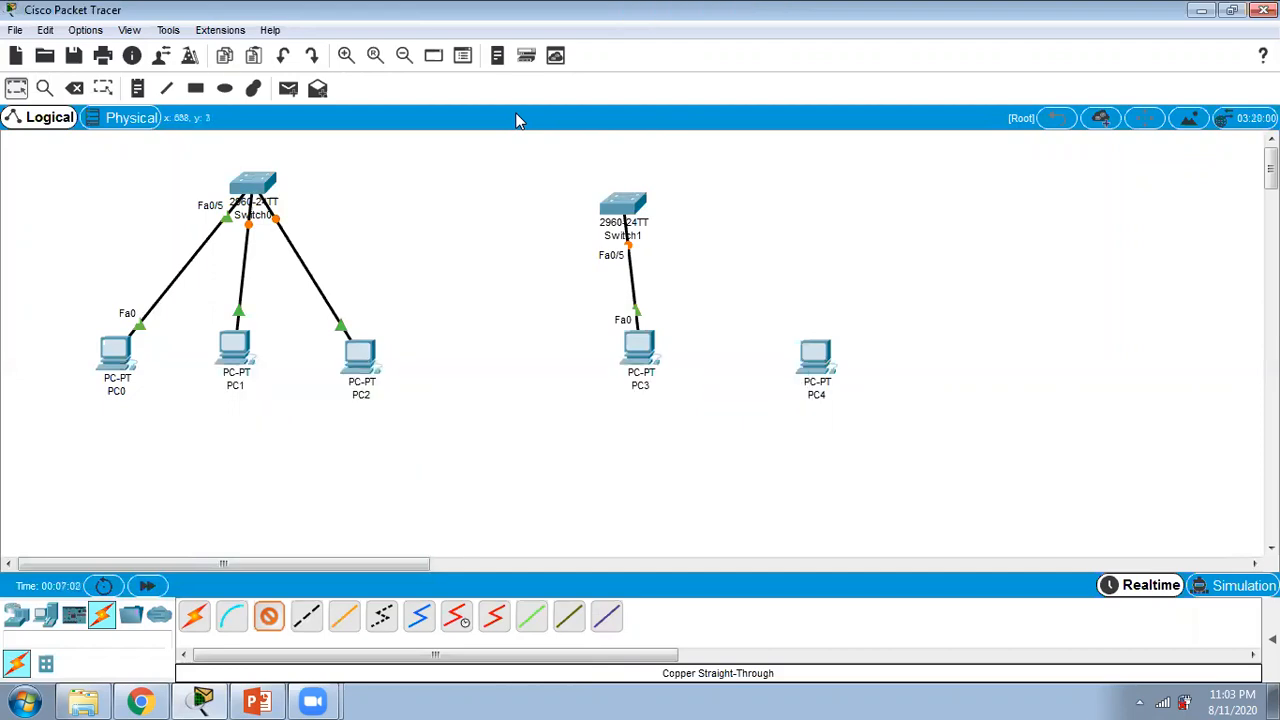
pyautogui.click(816, 356)
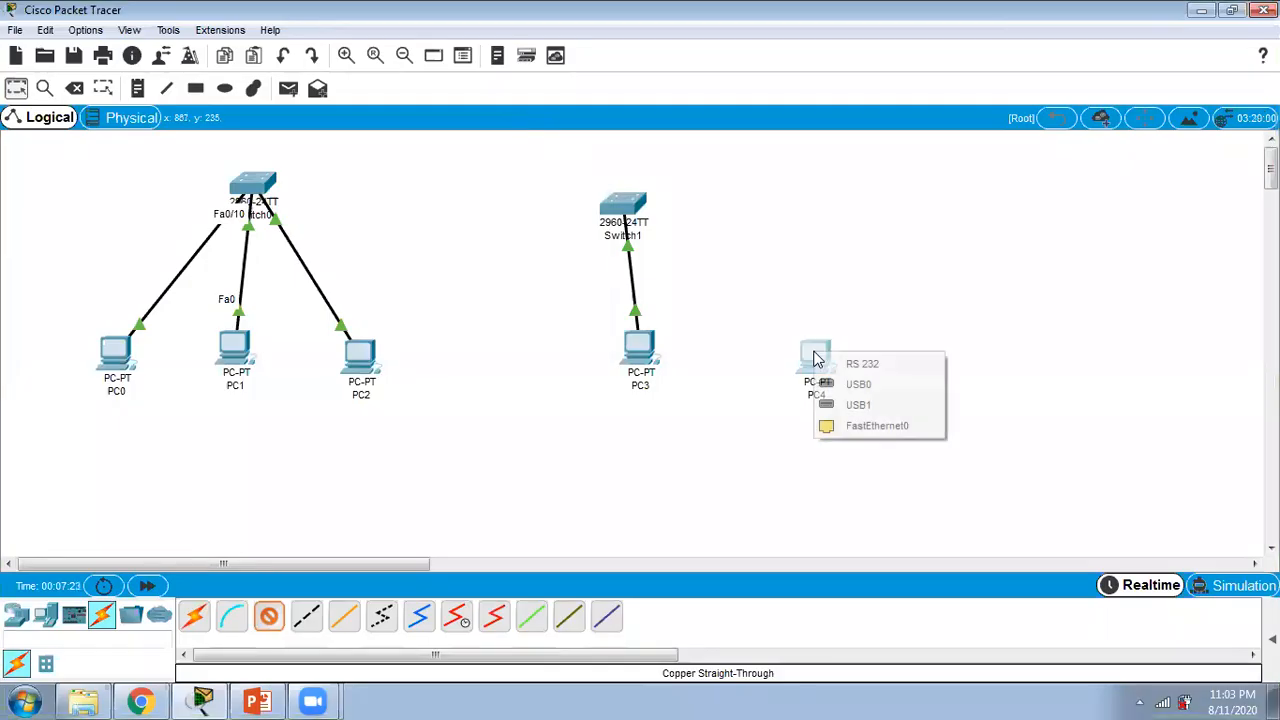
pyautogui.click(877, 426)
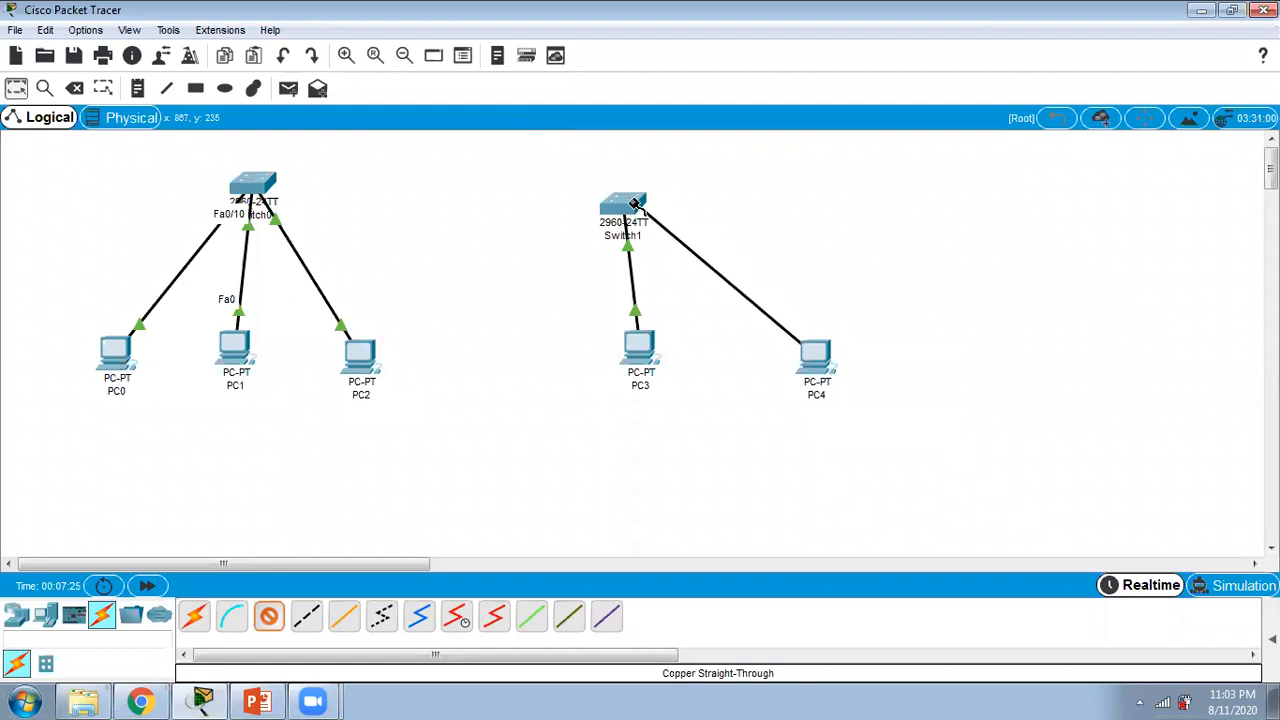
pyautogui.click(632, 205)
pyautogui.click(698, 204)
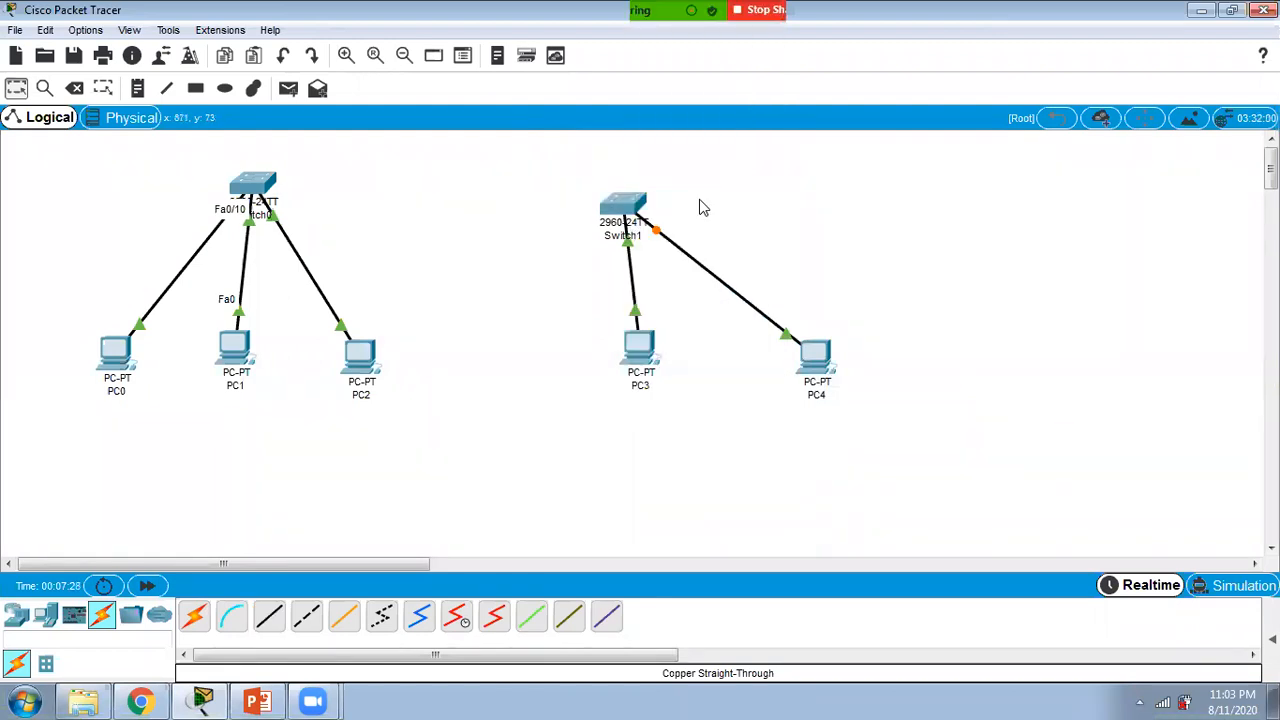
# Step: Link Switch0's FastEthernet0/1 to Switch1's FastEthernet0/1 with a copper cross-over cable
pyautogui.click(306, 617)
pyautogui.click(268, 181)
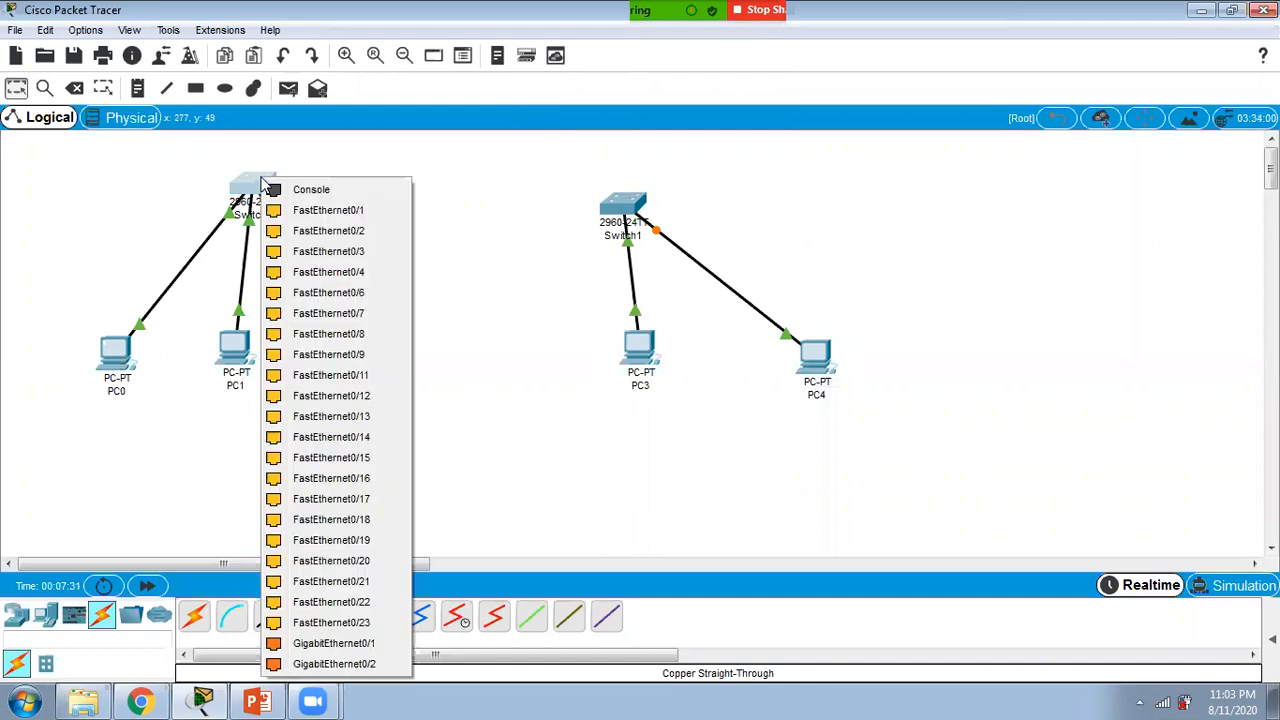
pyautogui.click(300, 214)
pyautogui.click(618, 200)
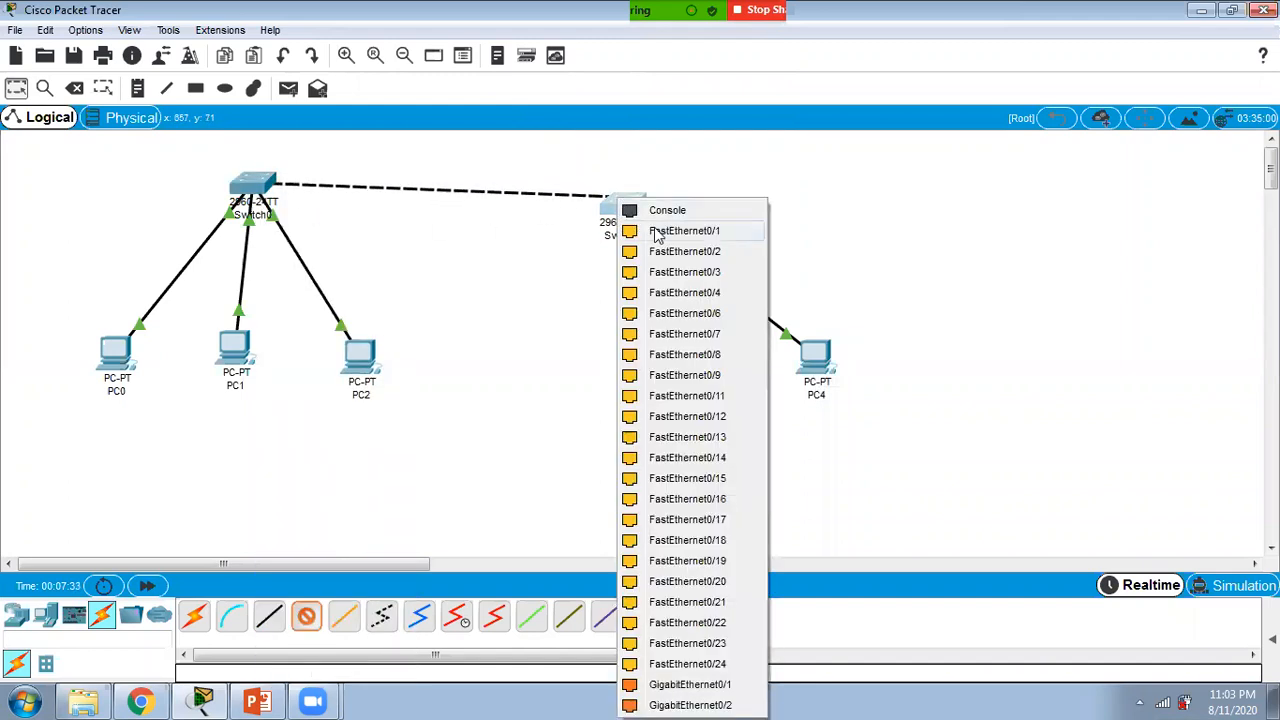
pyautogui.click(657, 237)
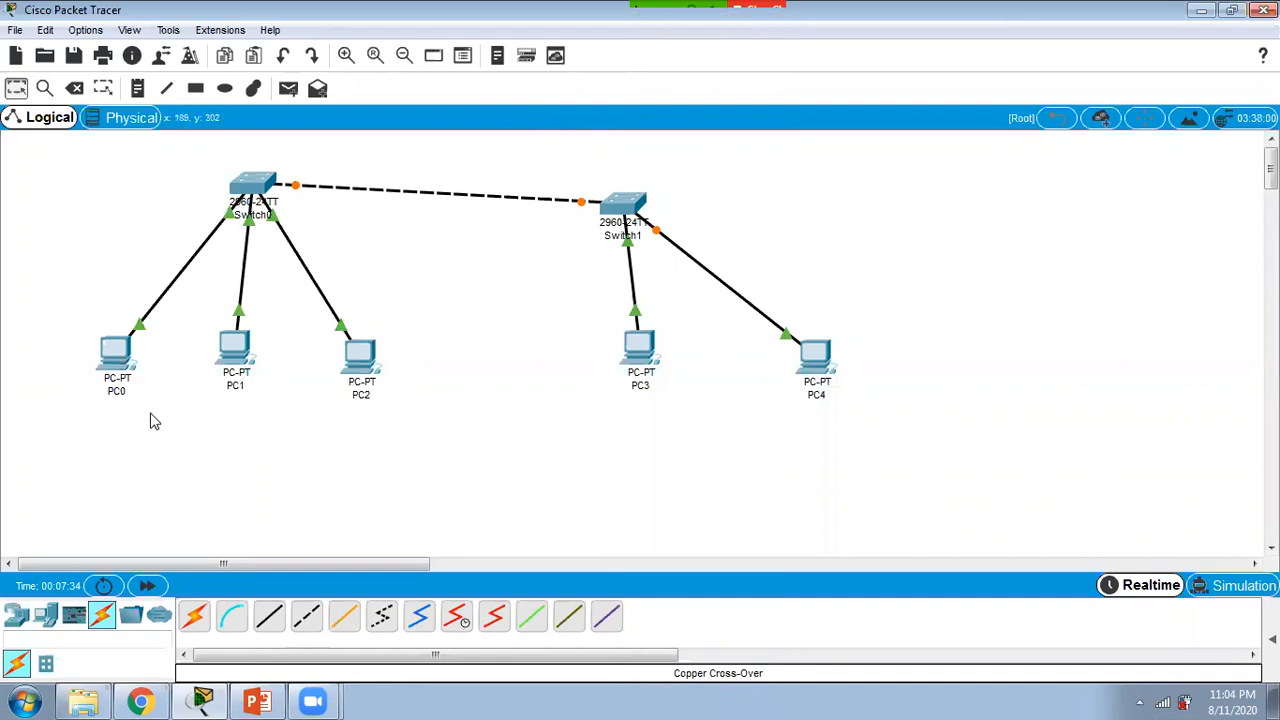
# Step: Add a note reading "VLAN 1 DEFAULT" above PC0
pyautogui.click(138, 88)
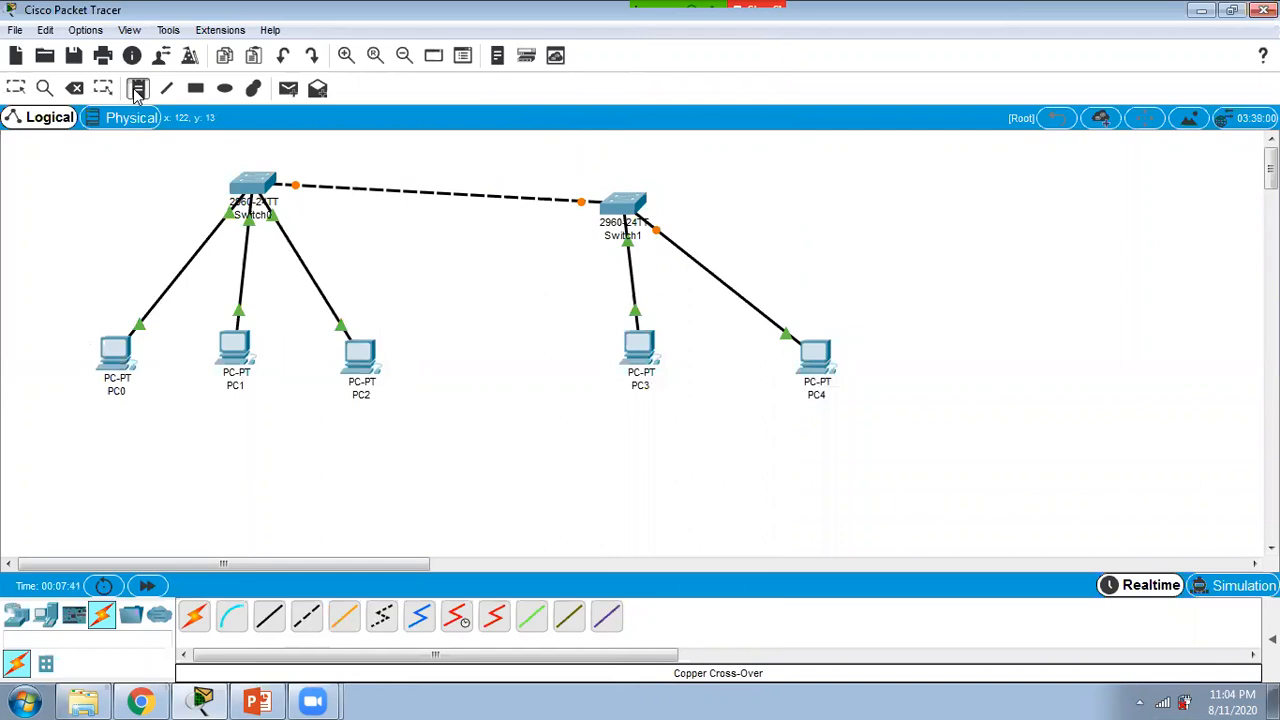
pyautogui.click(83, 253)
pyautogui.write('vlan')
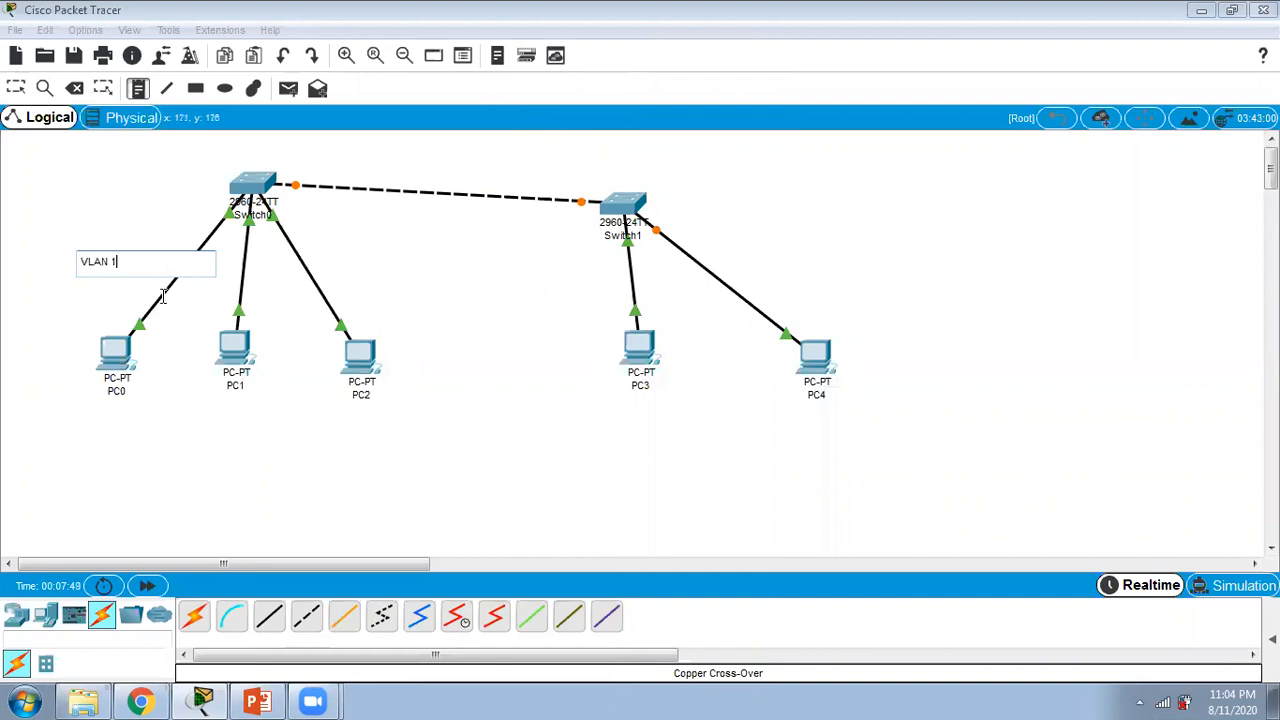
pyautogui.write('1 DEFAULT')
pyautogui.click(131, 416)
# Step: Add a note reading "VLAN 50" below PC1
pyautogui.click(137, 88)
pyautogui.click(188, 425)
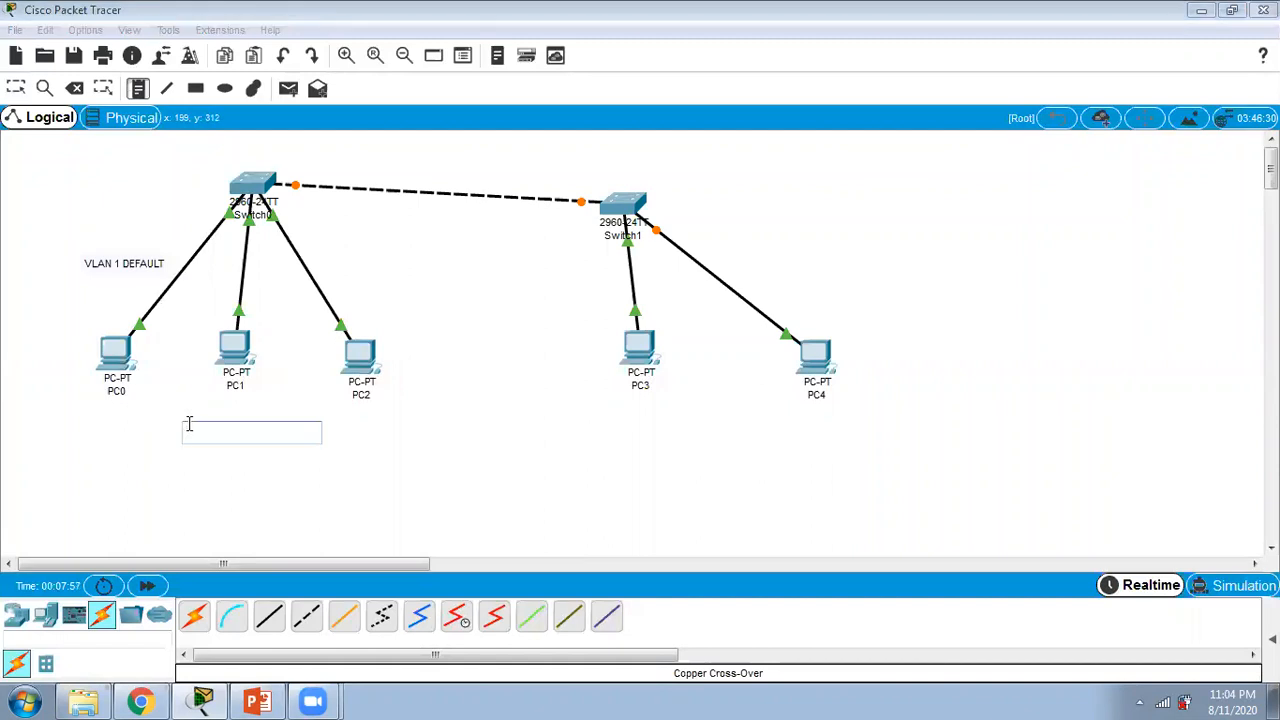
pyautogui.write('VLAN 50')
pyautogui.click(437, 449)
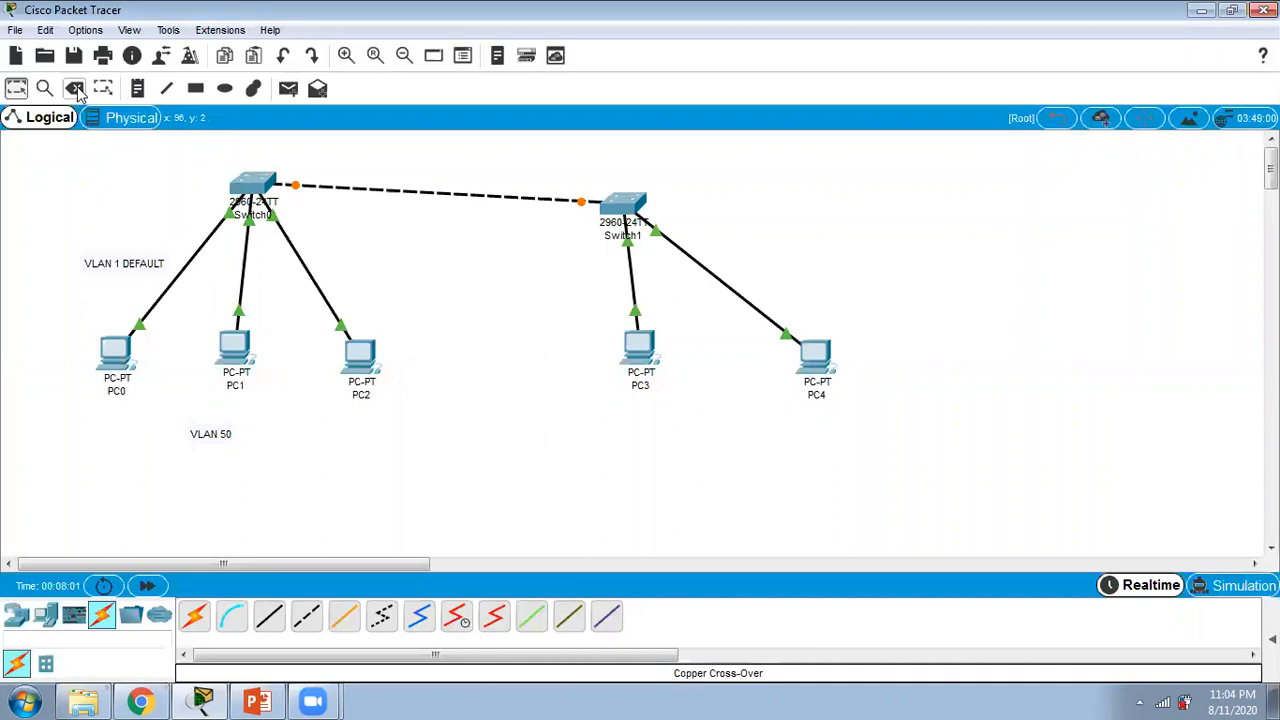
# Step: Add a note reading "VLAN 99" below PC2
pyautogui.click(137, 88)
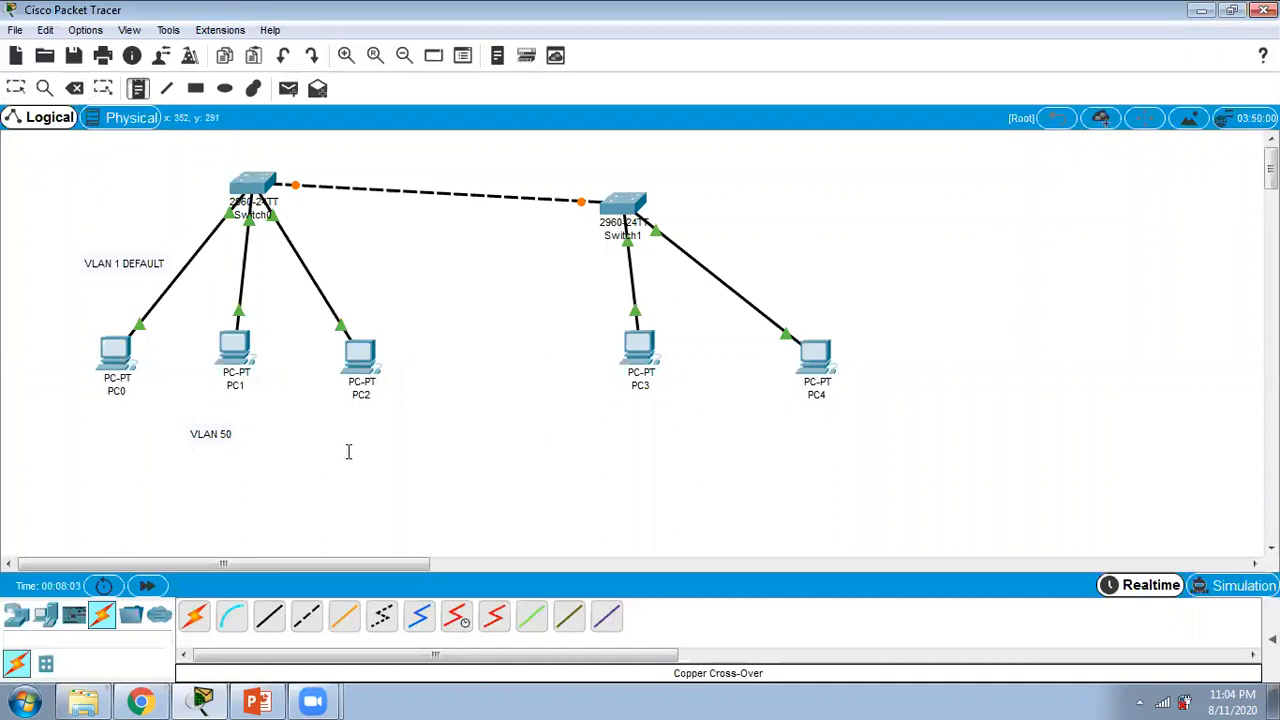
pyautogui.click(361, 437)
pyautogui.write('V')
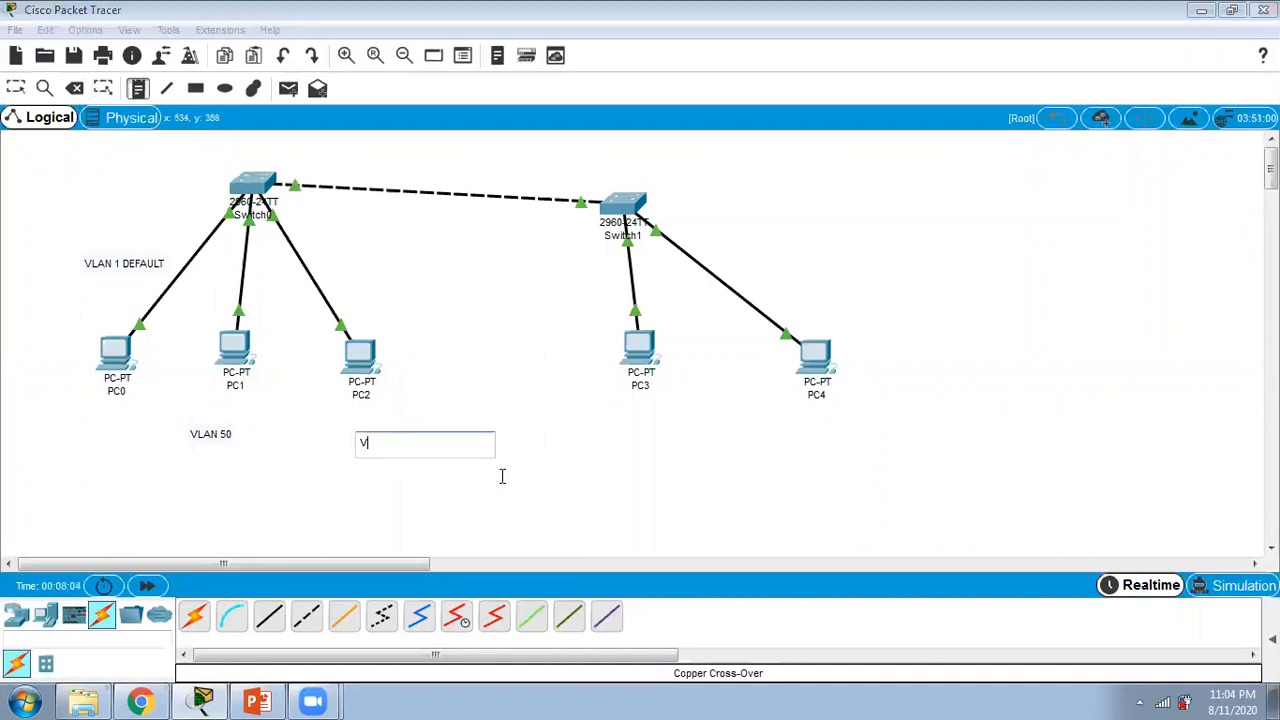
pyautogui.write('LAN 99')
pyautogui.click(478, 495)
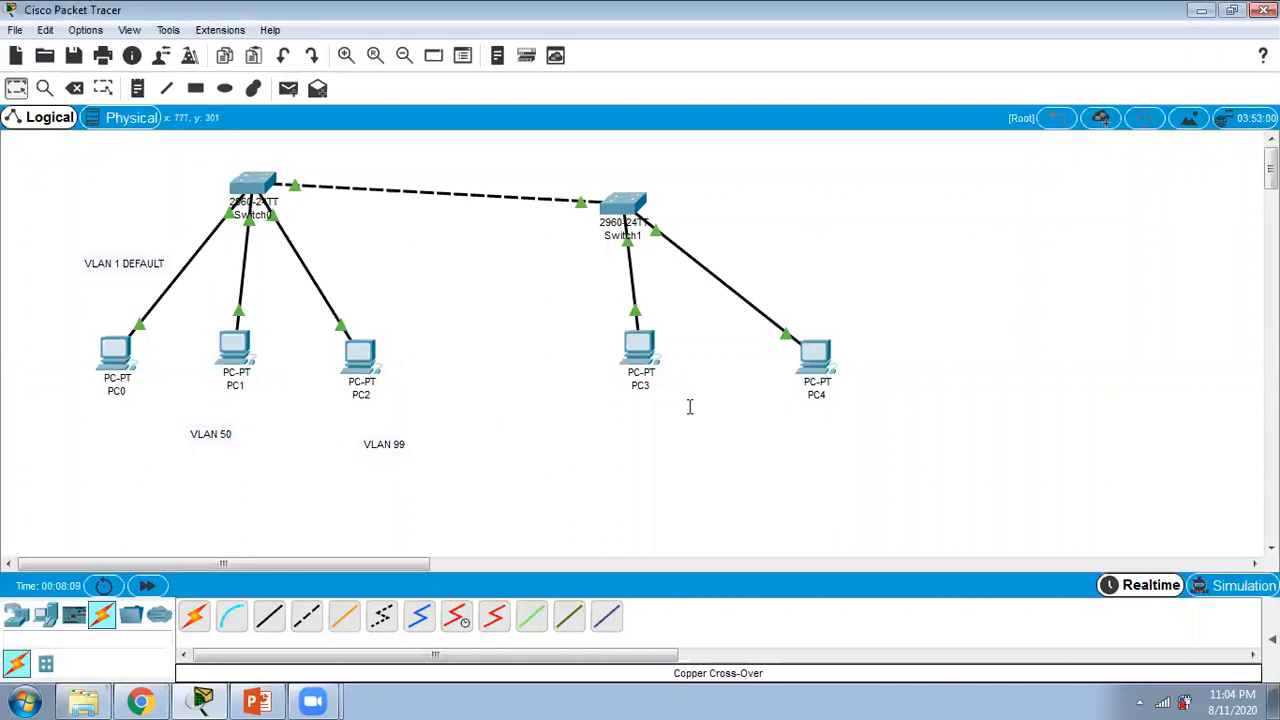
# Step: Add a note reading "VLAN 1" below PC3
pyautogui.click(138, 89)
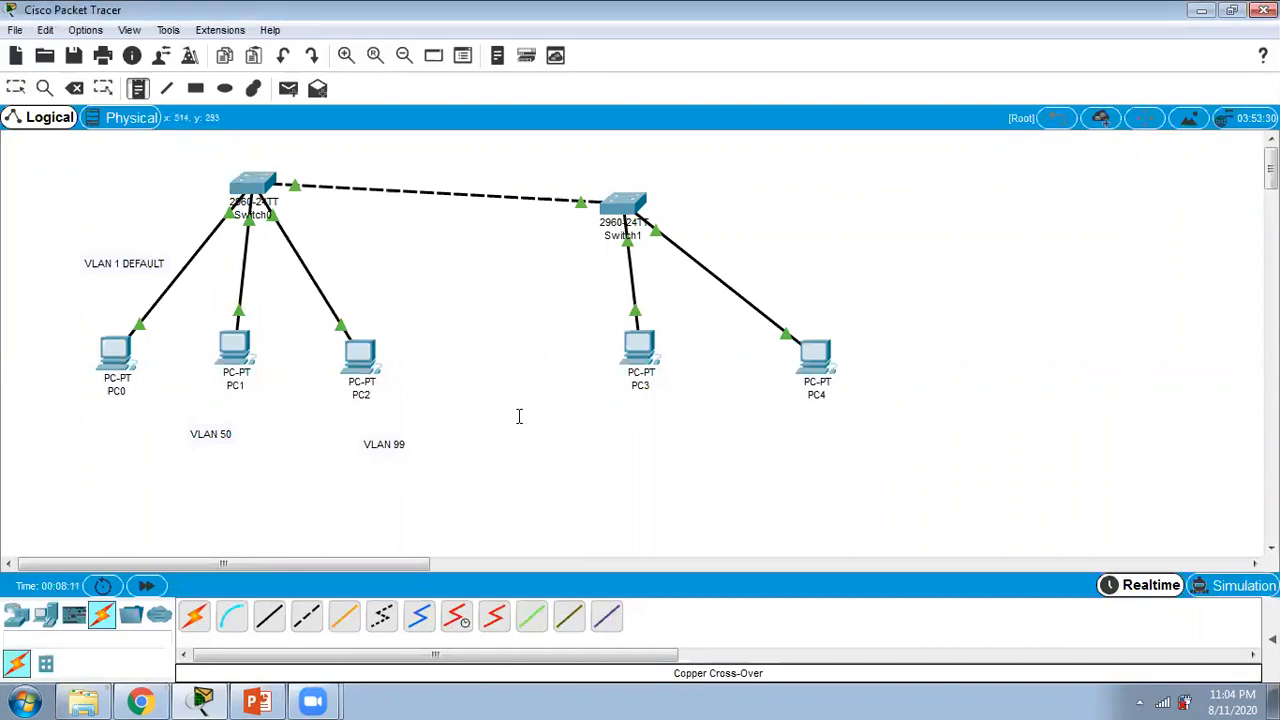
pyautogui.click(641, 412)
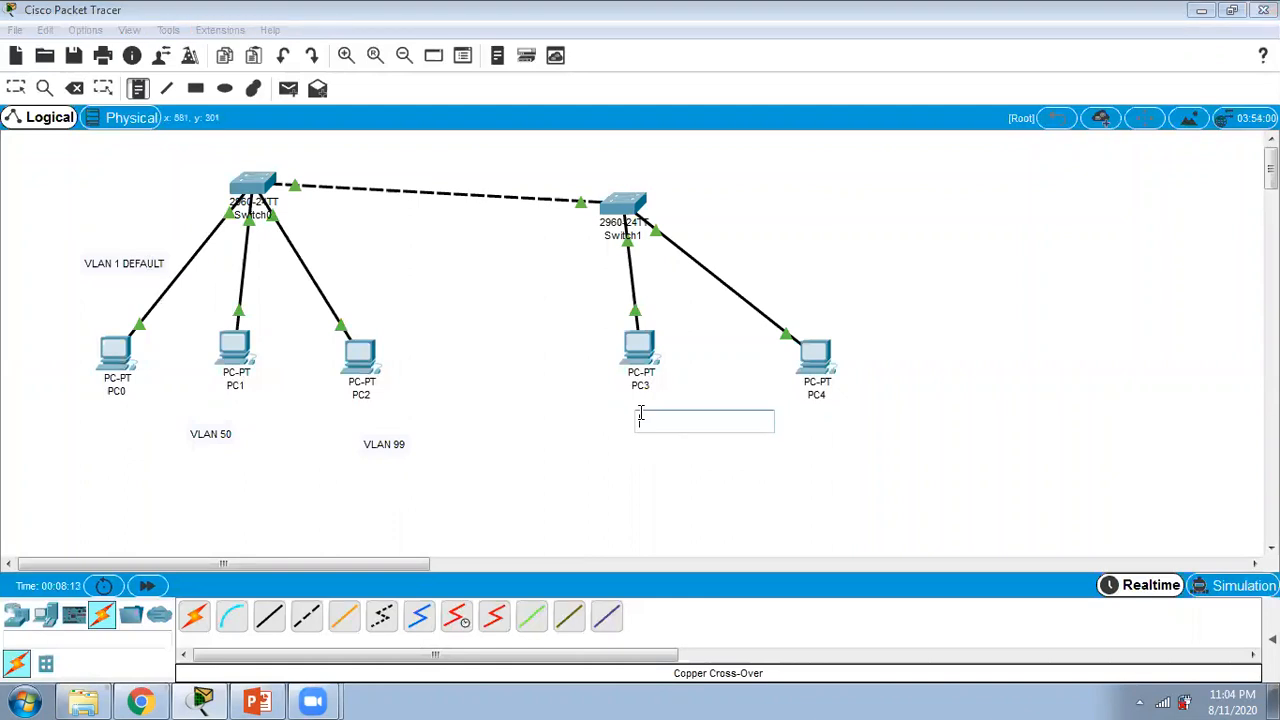
pyautogui.write('VLAN 1')
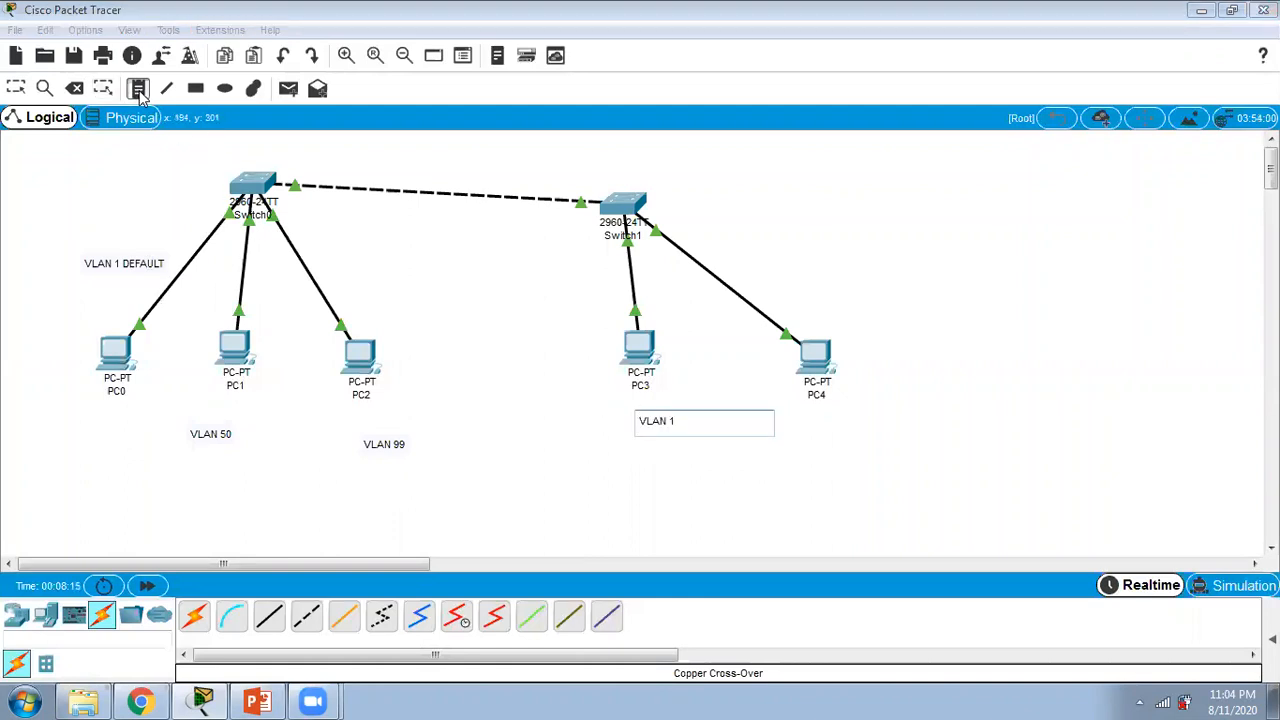
pyautogui.click(629, 434)
# Step: Add a note reading "VLAN 50" below PC4
pyautogui.click(796, 437)
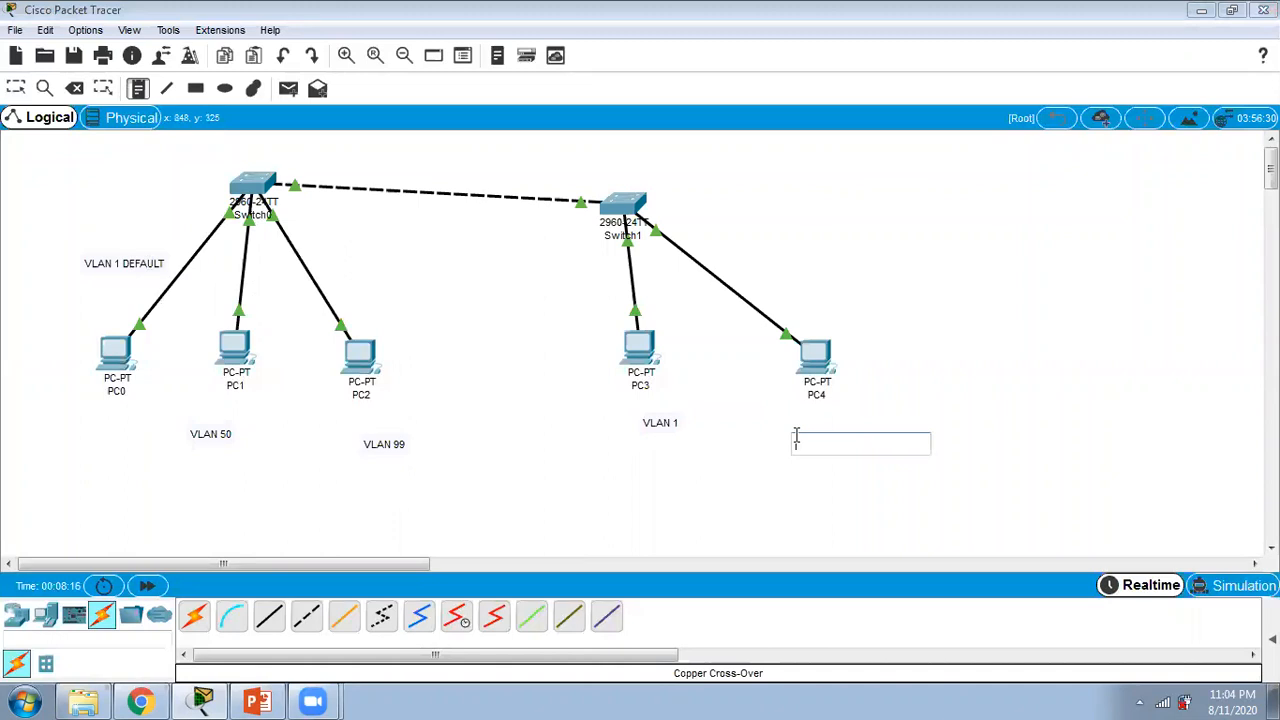
pyautogui.write('VLAN 50')
pyautogui.click(393, 354)
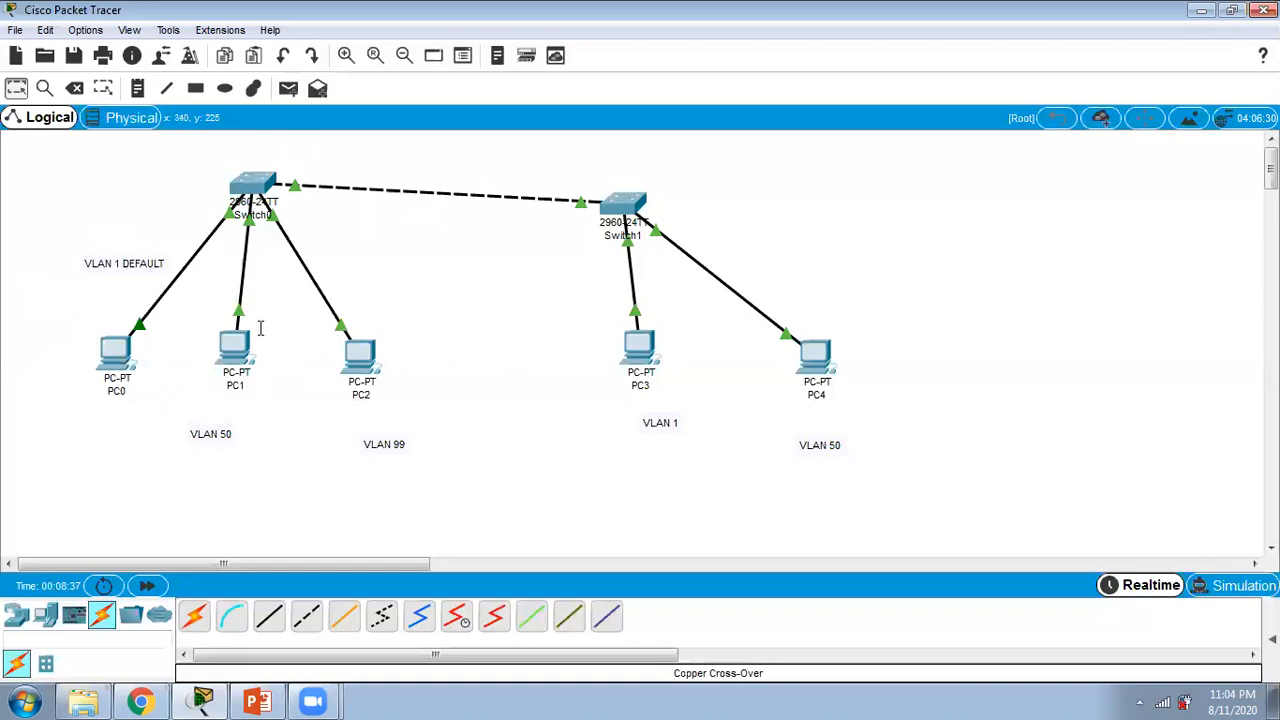
pyautogui.click(257, 183)
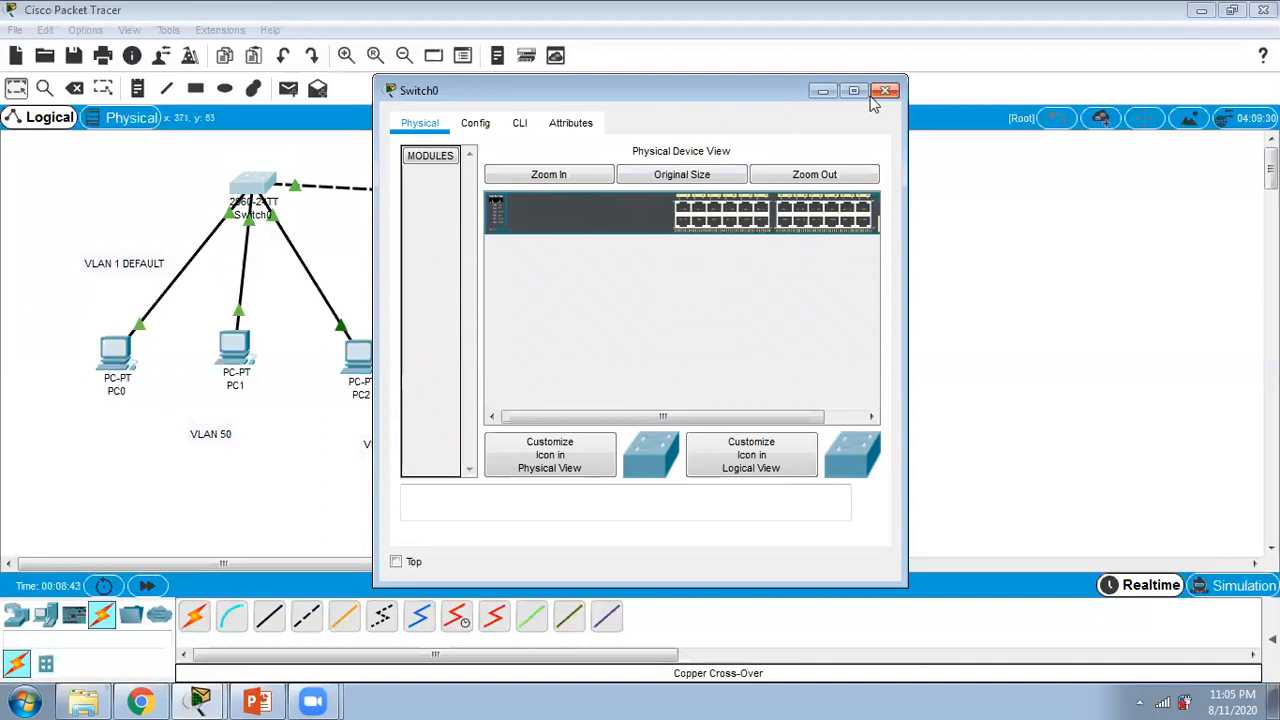
pyautogui.click(884, 92)
# Step: Add a note reading "192.168.1.100" below PC0
pyautogui.click(138, 88)
pyautogui.click(85, 420)
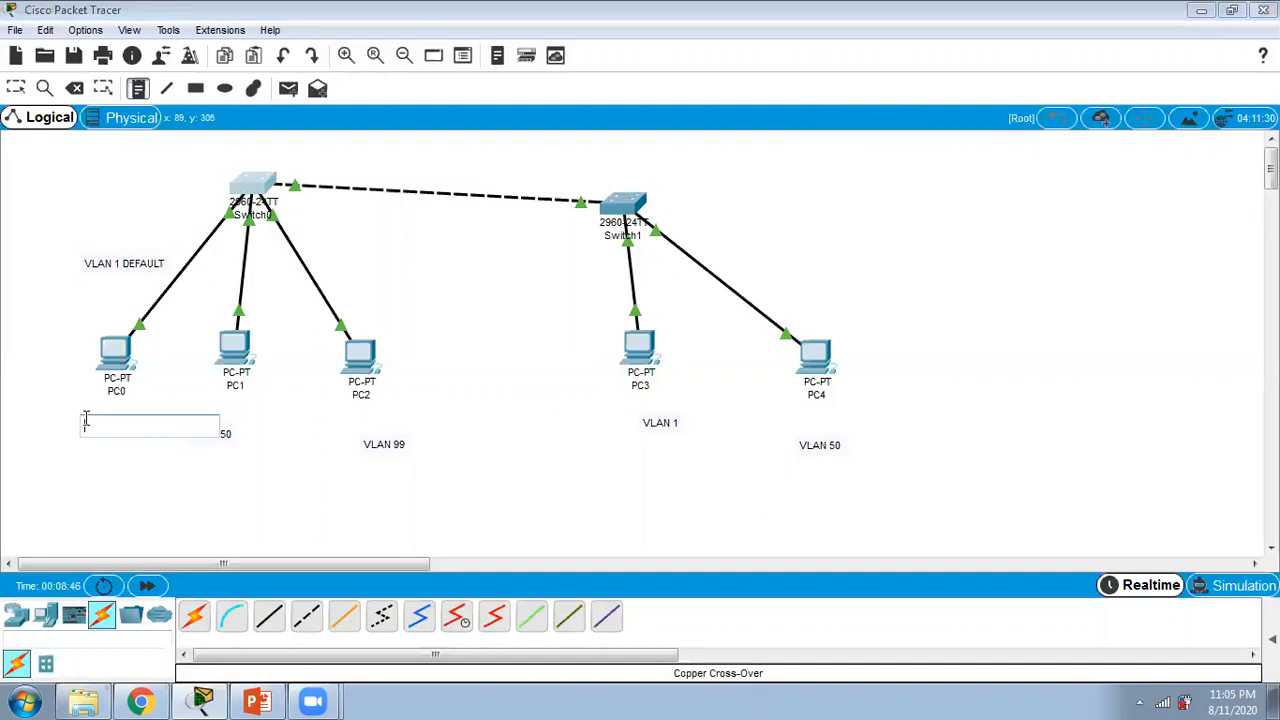
pyautogui.write('192.168.')
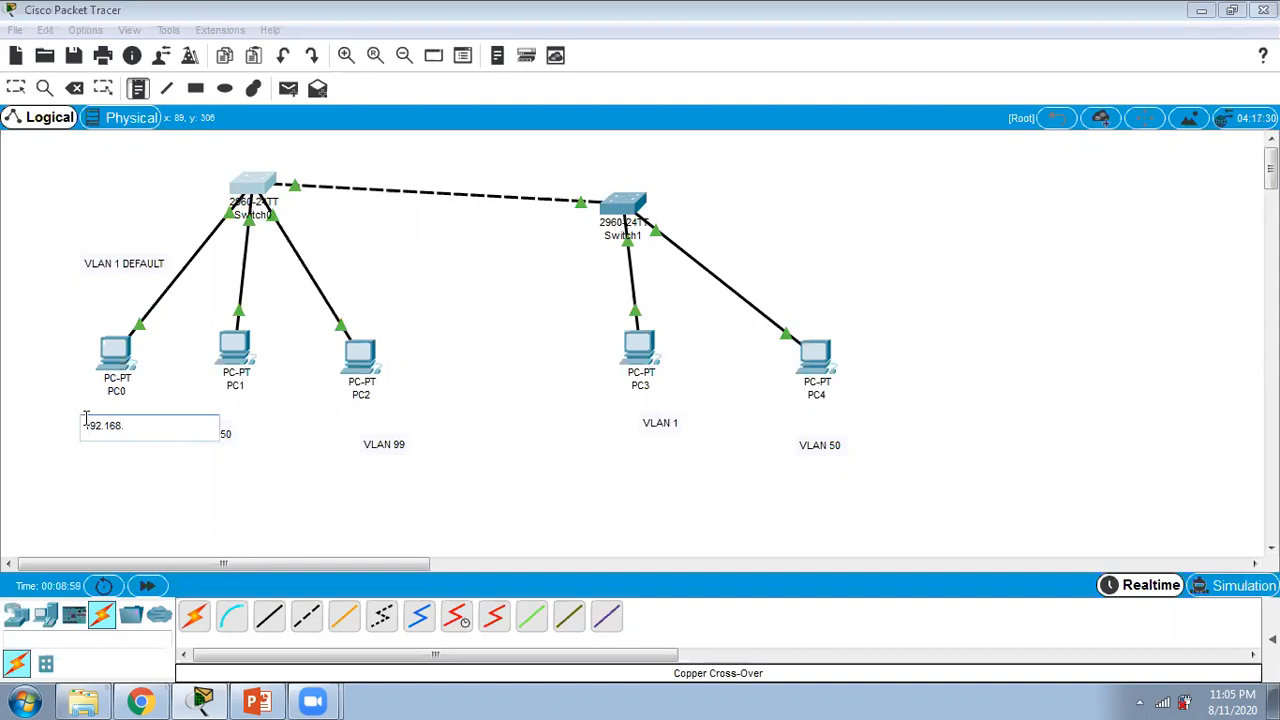
pyautogui.write('1.100')
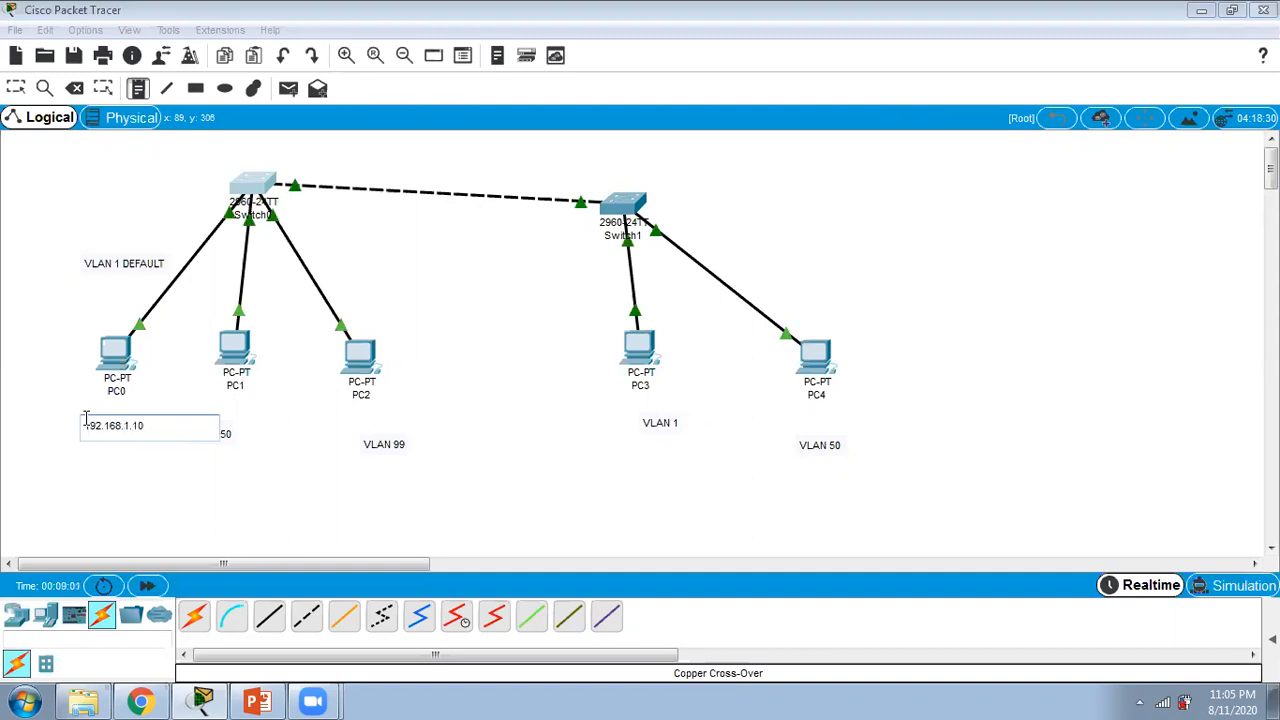
pyautogui.click(172, 463)
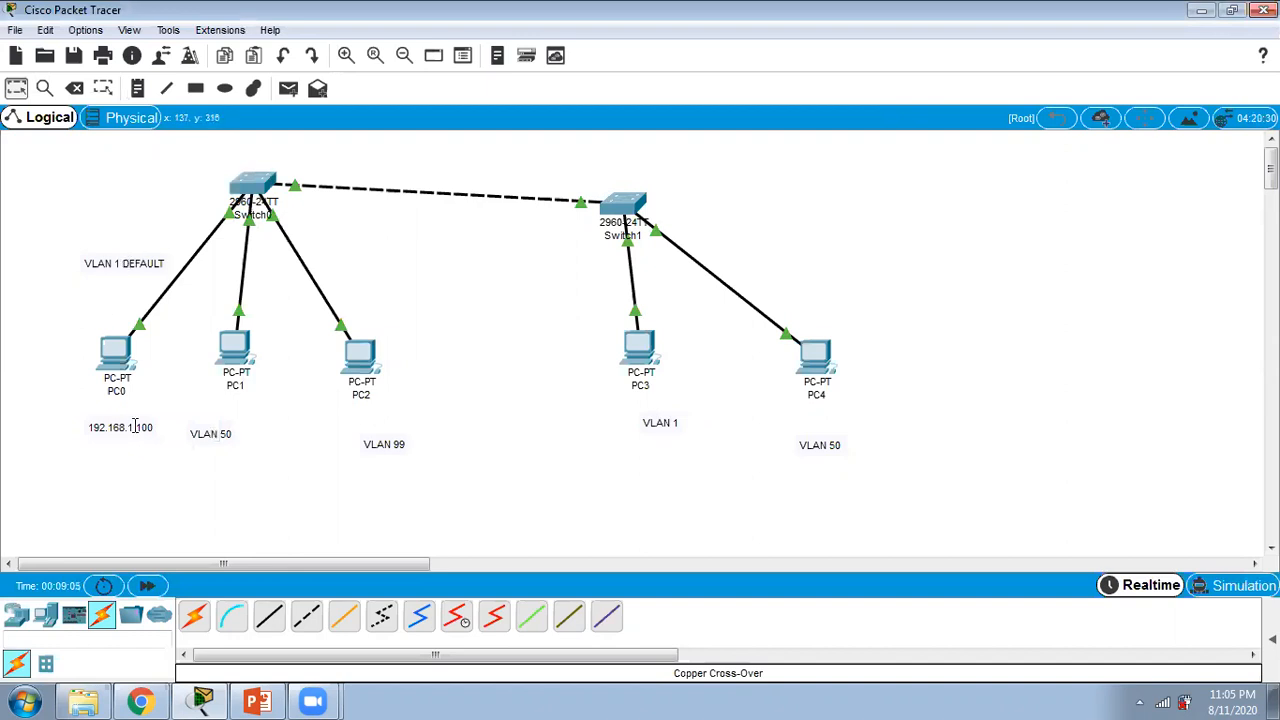
# Step: Add a note reading "192.168.50.1" below PC1's VLAN label
pyautogui.click(136, 89)
pyautogui.click(203, 481)
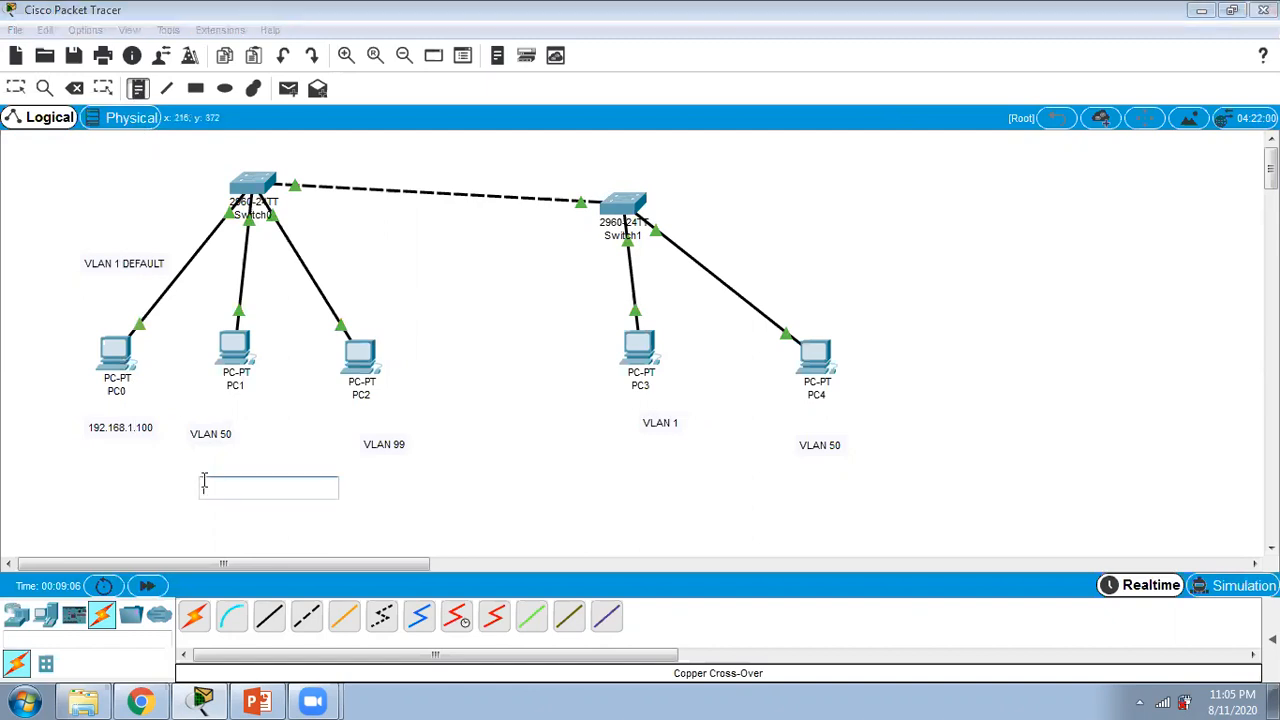
pyautogui.write('192.168.50.1')
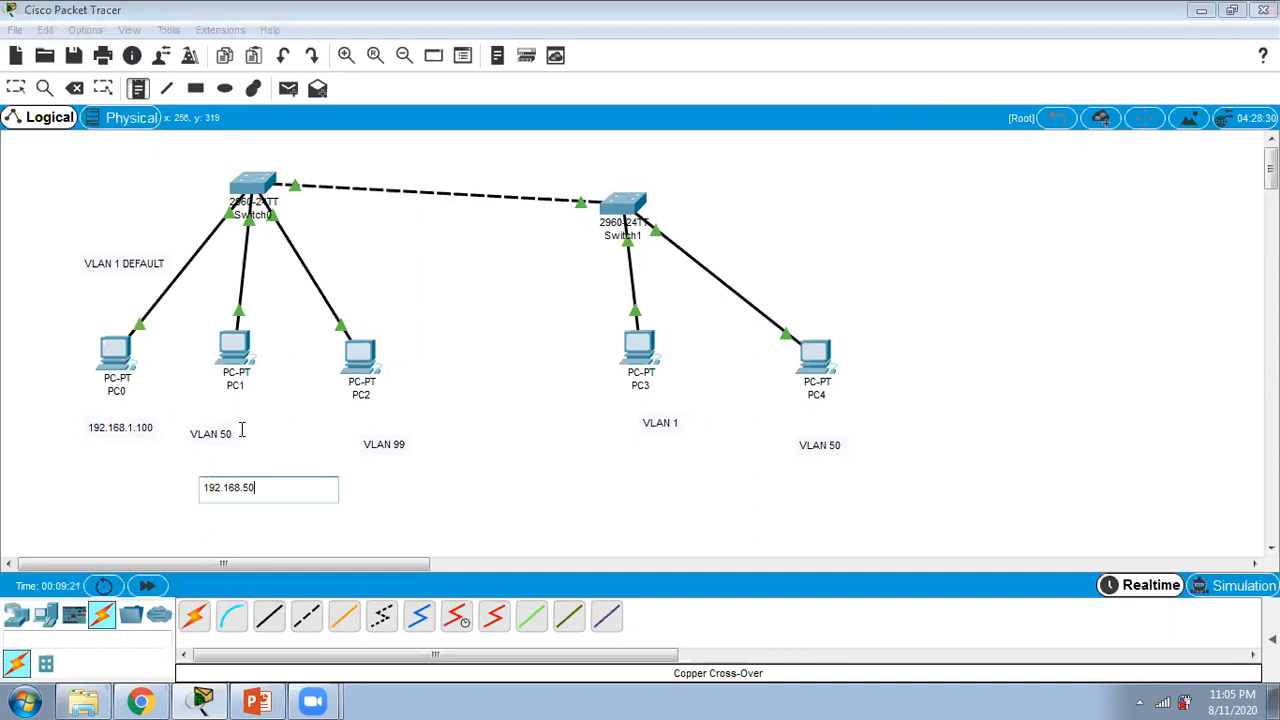
pyautogui.click(506, 422)
# Step: Add a note reading "192.168.99.1" below PC2's VLAN label
pyautogui.click(138, 88)
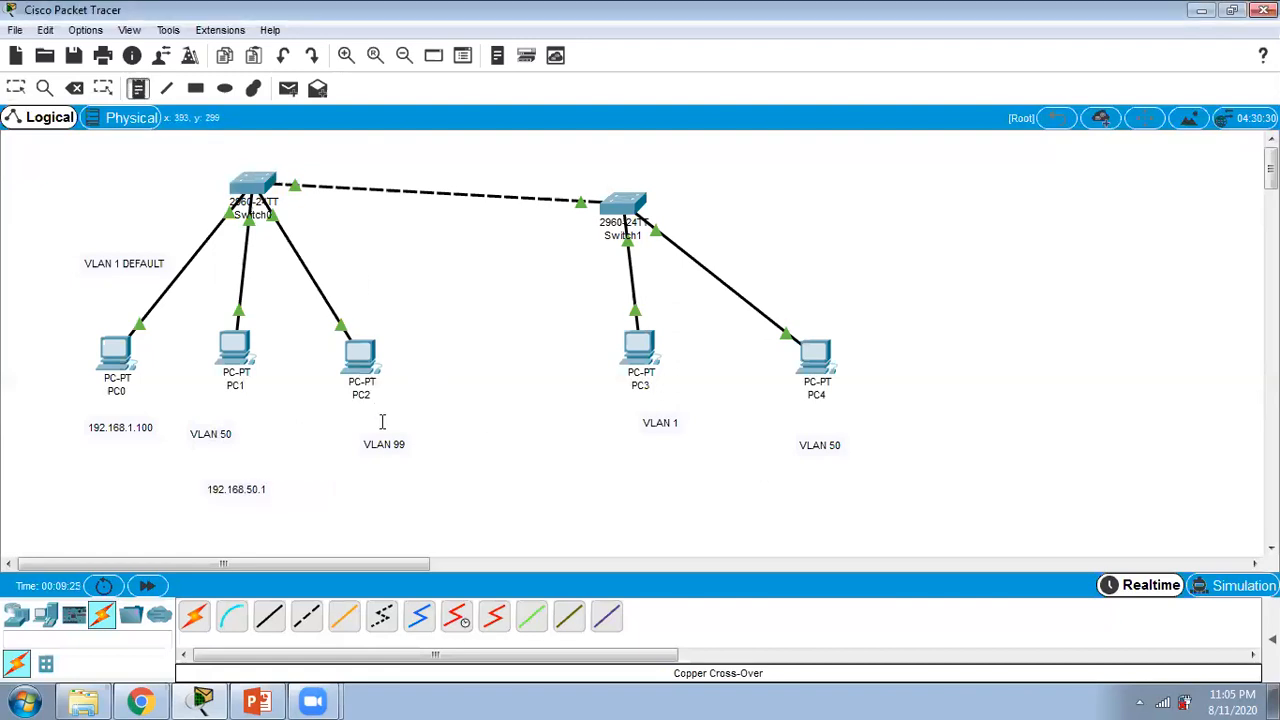
pyautogui.click(376, 474)
pyautogui.write('1')
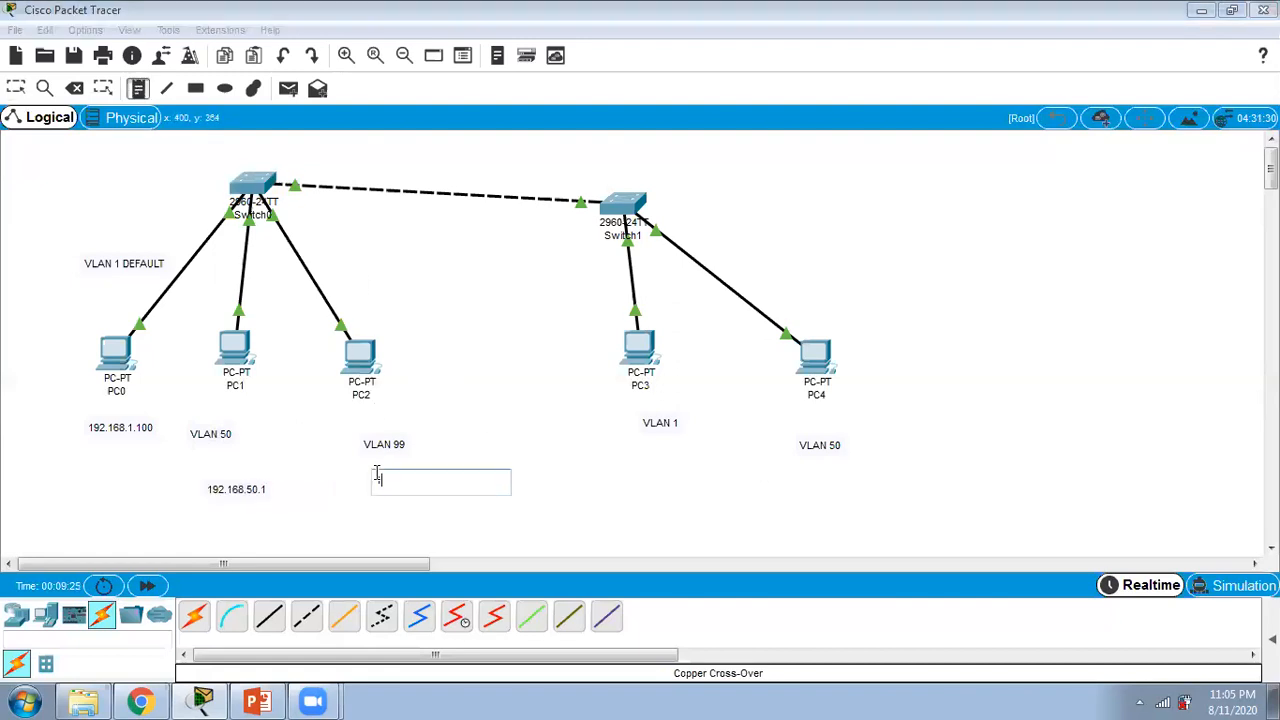
pyautogui.write('92.168.99.1')
pyautogui.click(535, 458)
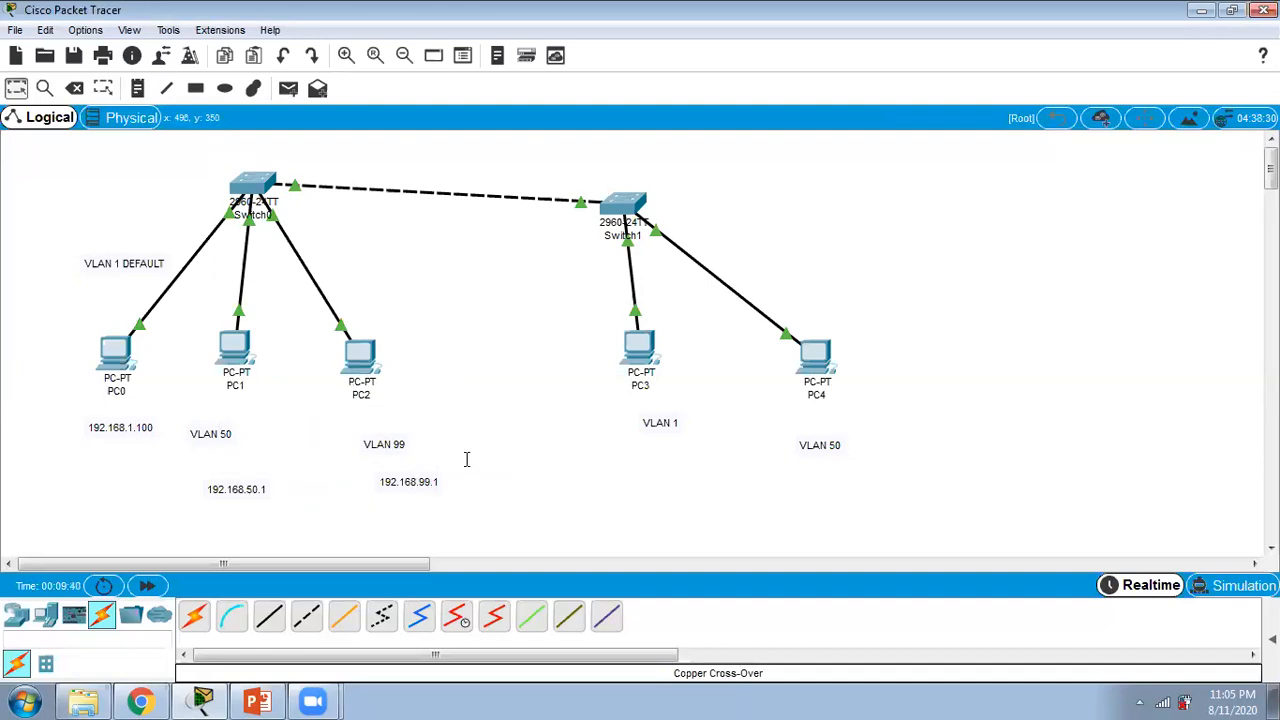
# Step: Add a note reading "192.168.1.101" below PC3's VLAN label
pyautogui.click(138, 90)
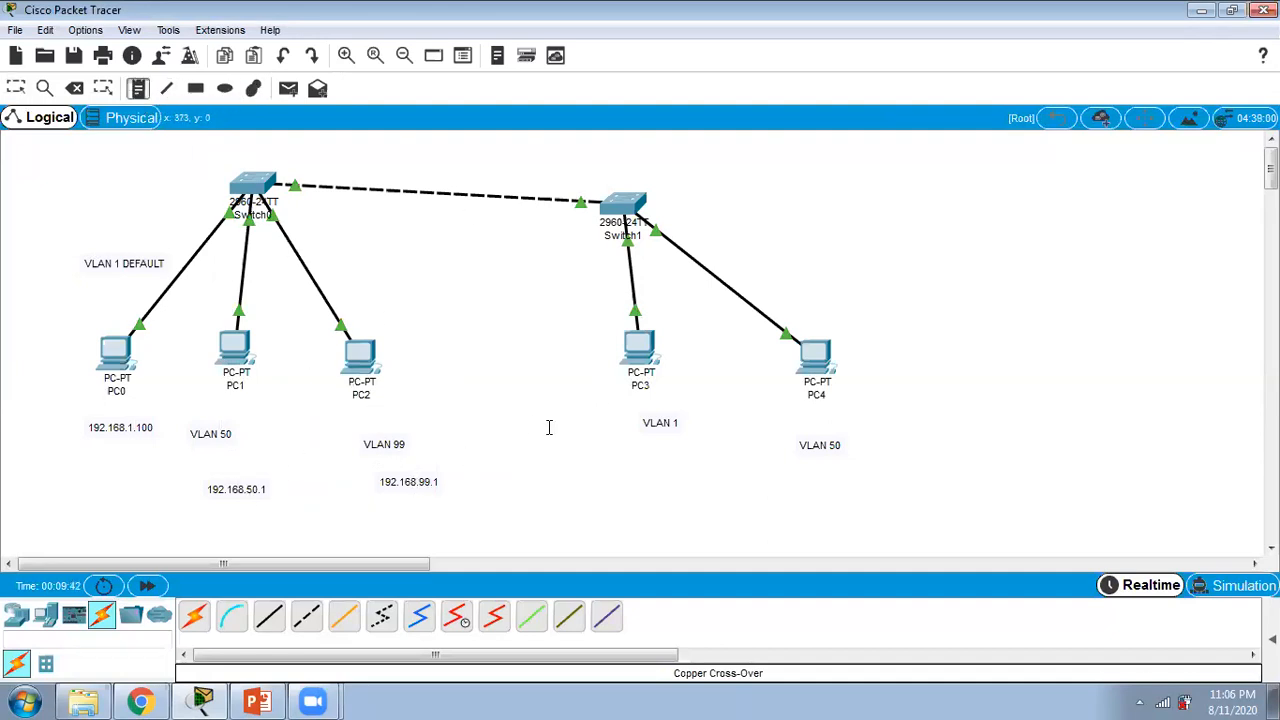
pyautogui.click(661, 478)
pyautogui.write('192')
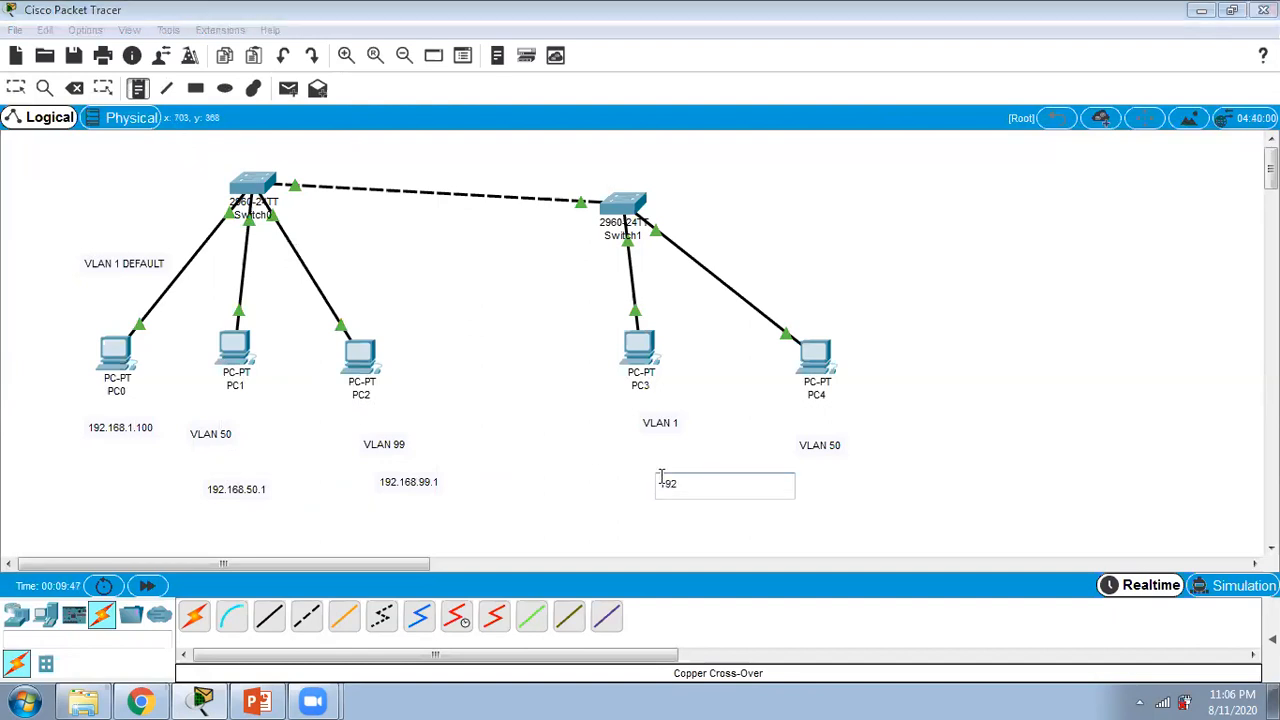
pyautogui.write('.1.101')
pyautogui.click(643, 483)
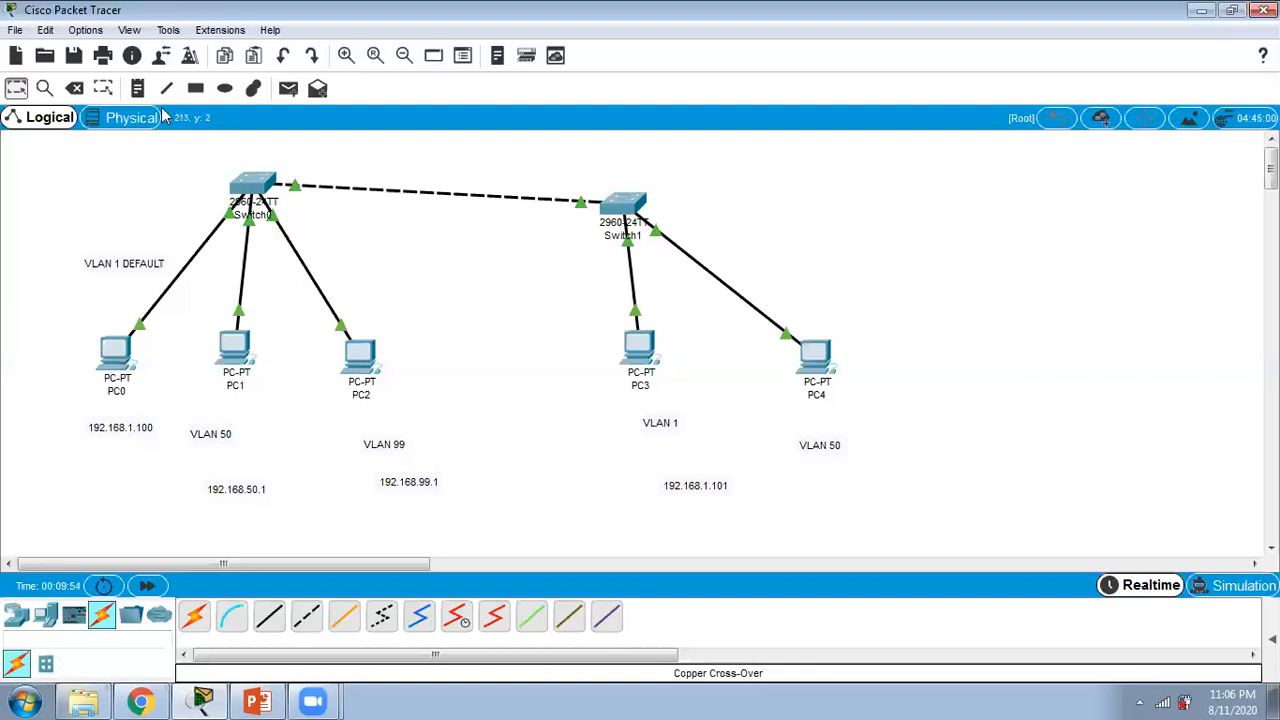
# Step: Add a note reading "192.168.50.2" below PC4's VLAN label
pyautogui.click(846, 474)
pyautogui.write('192.168.')
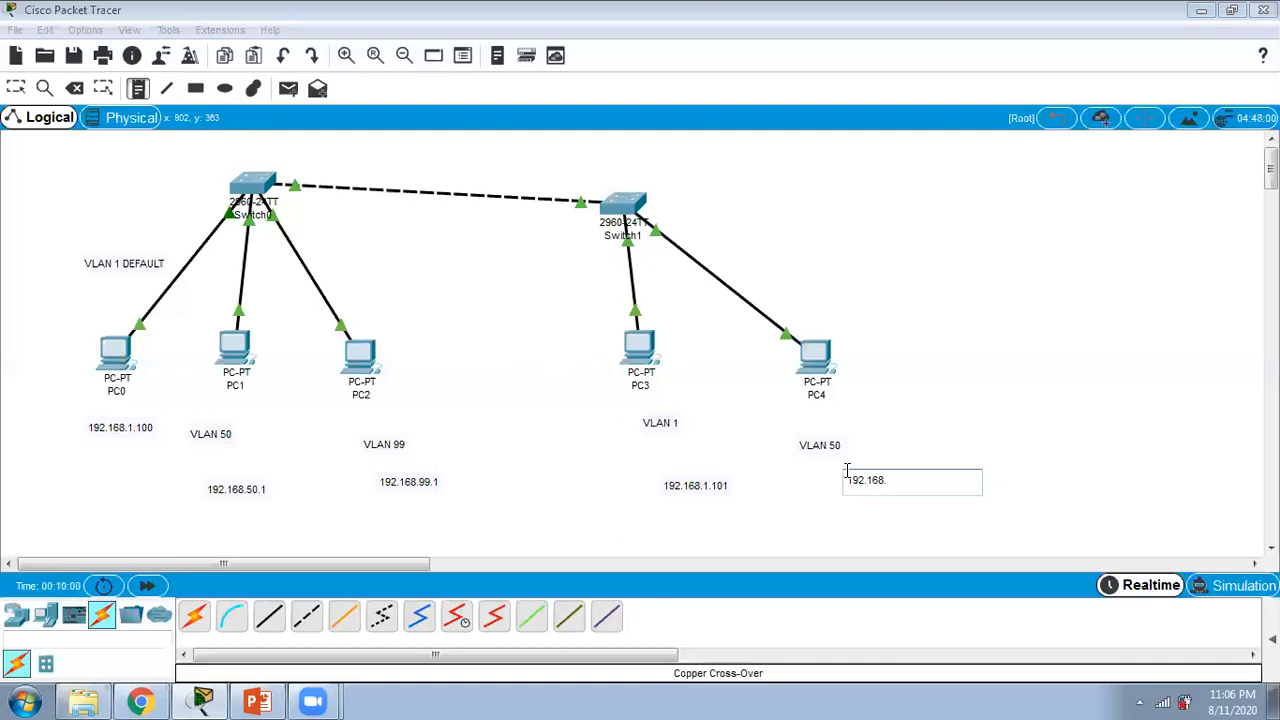
pyautogui.write('50.2')
pyautogui.click(948, 358)
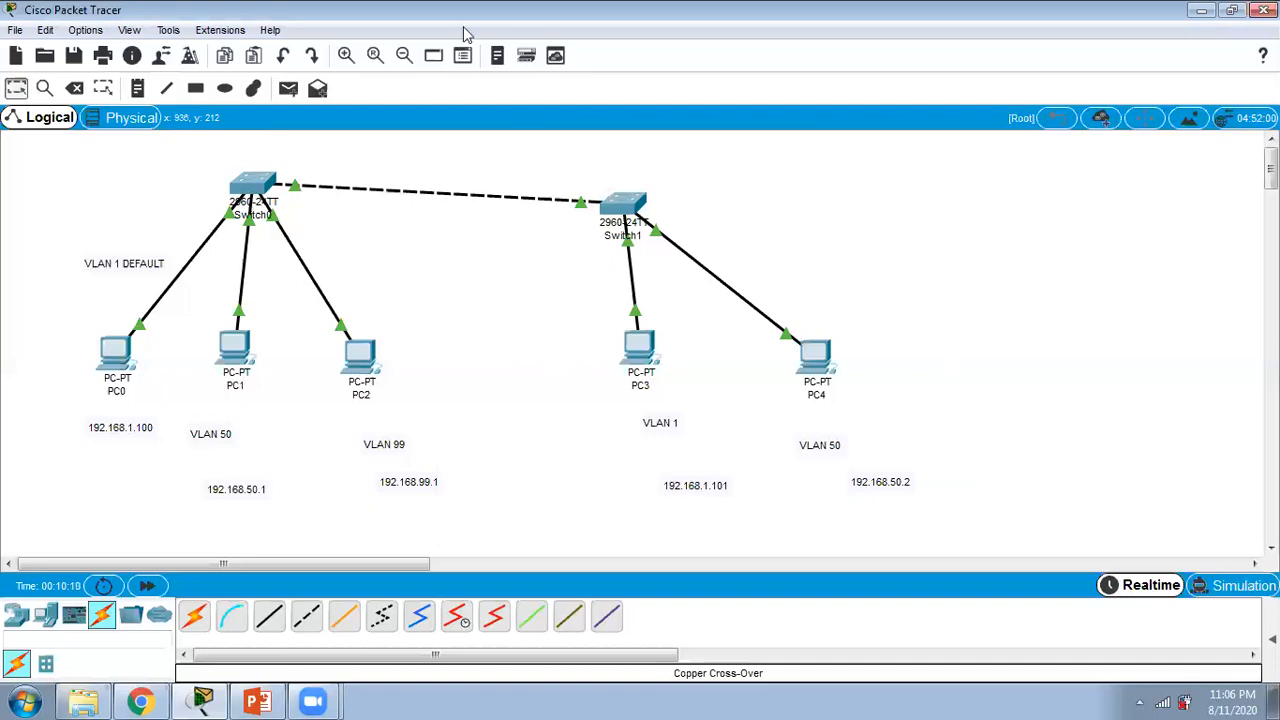
# Step: Ping 192.168.50.1 from PC0's command prompt, then close the PC0 window
pyautogui.click(117, 340)
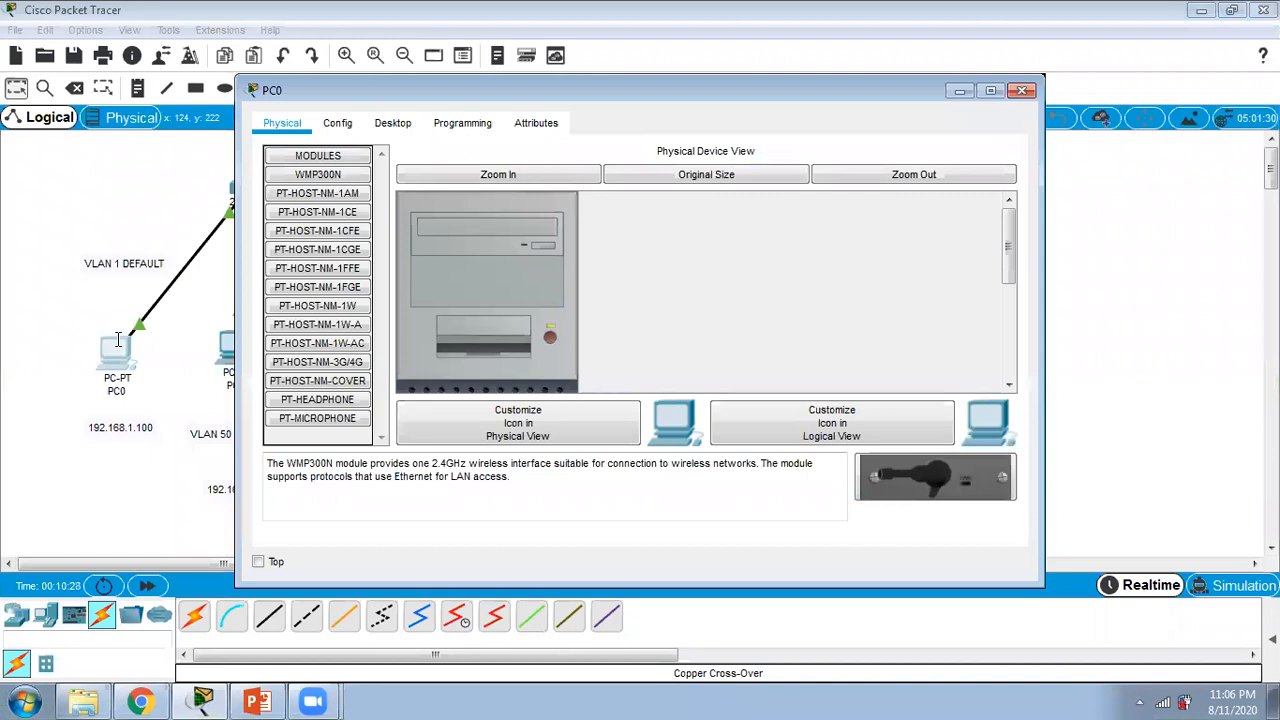
pyautogui.click(392, 123)
pyautogui.click(795, 227)
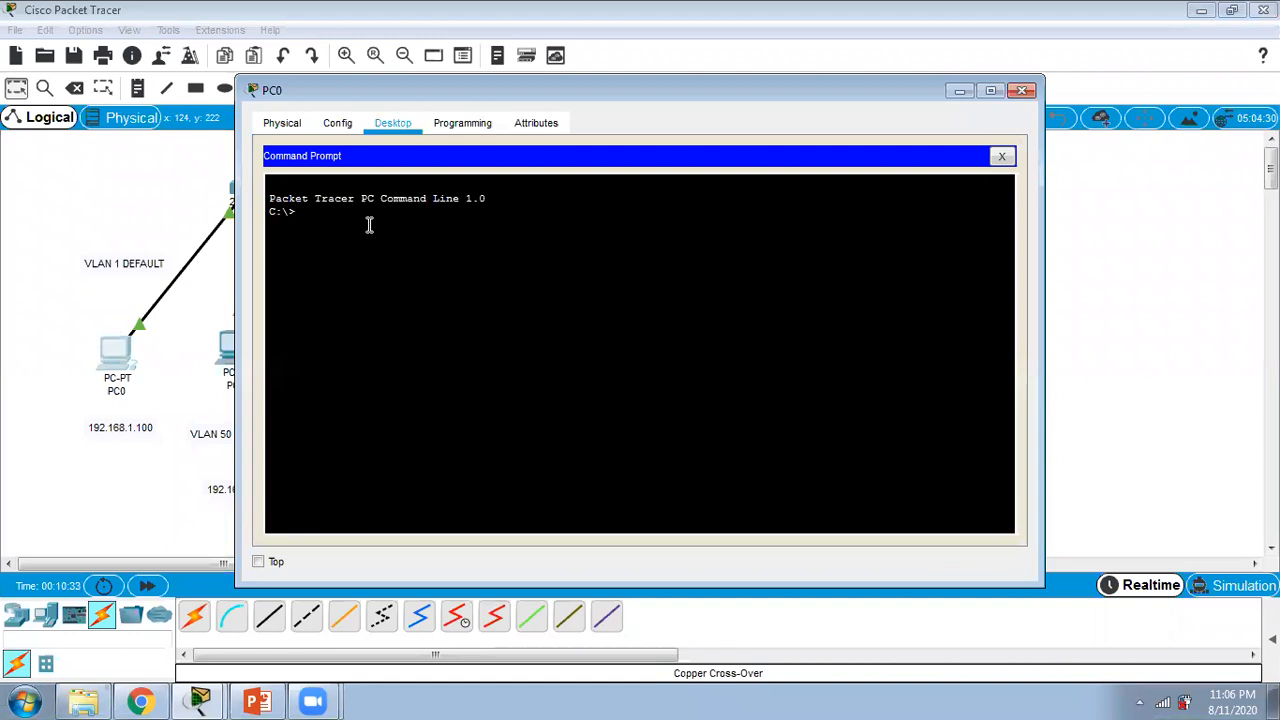
pyautogui.write('ping 192.168.50.1')
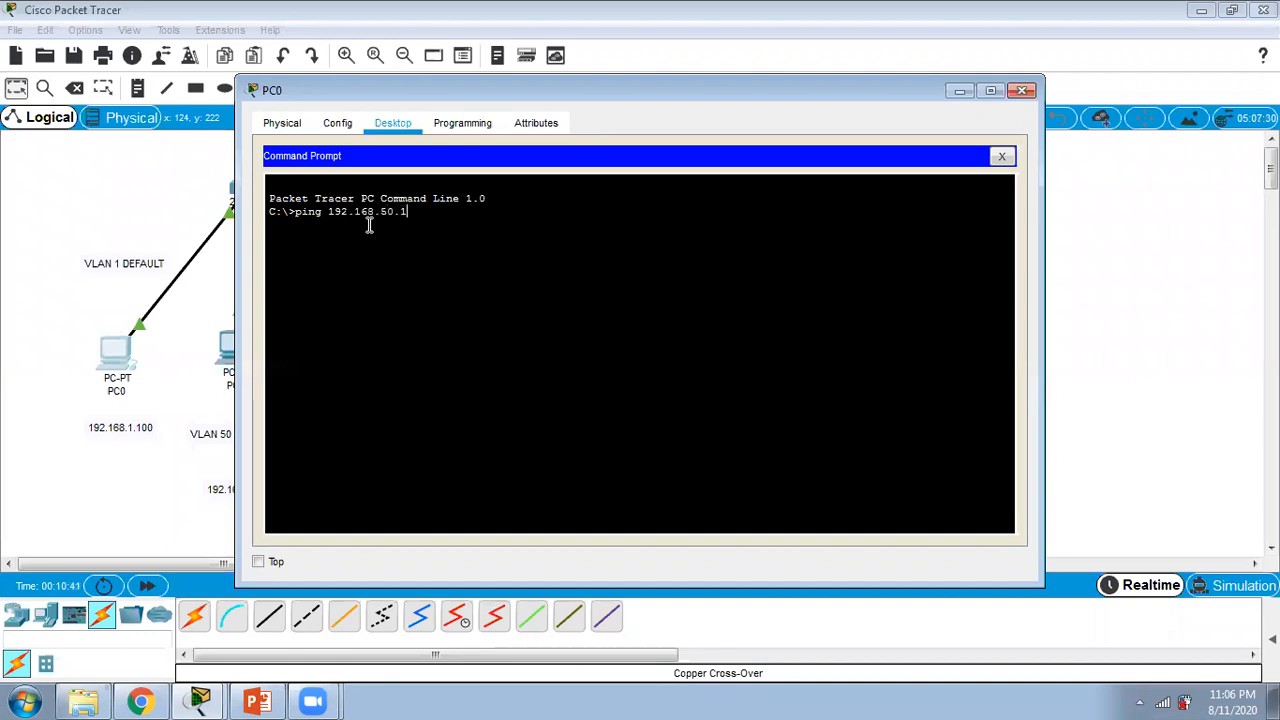
pyautogui.press('Return')
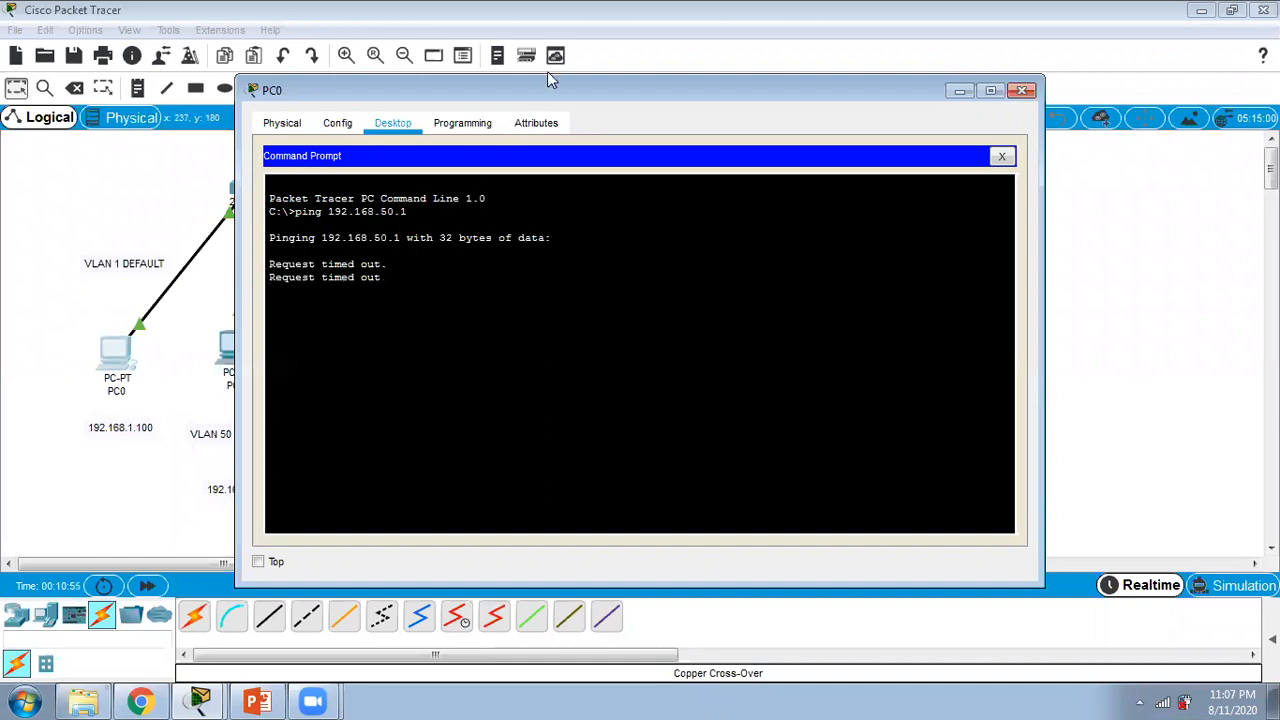
pyautogui.moveTo(555, 90); pyautogui.dragTo(728, 108)
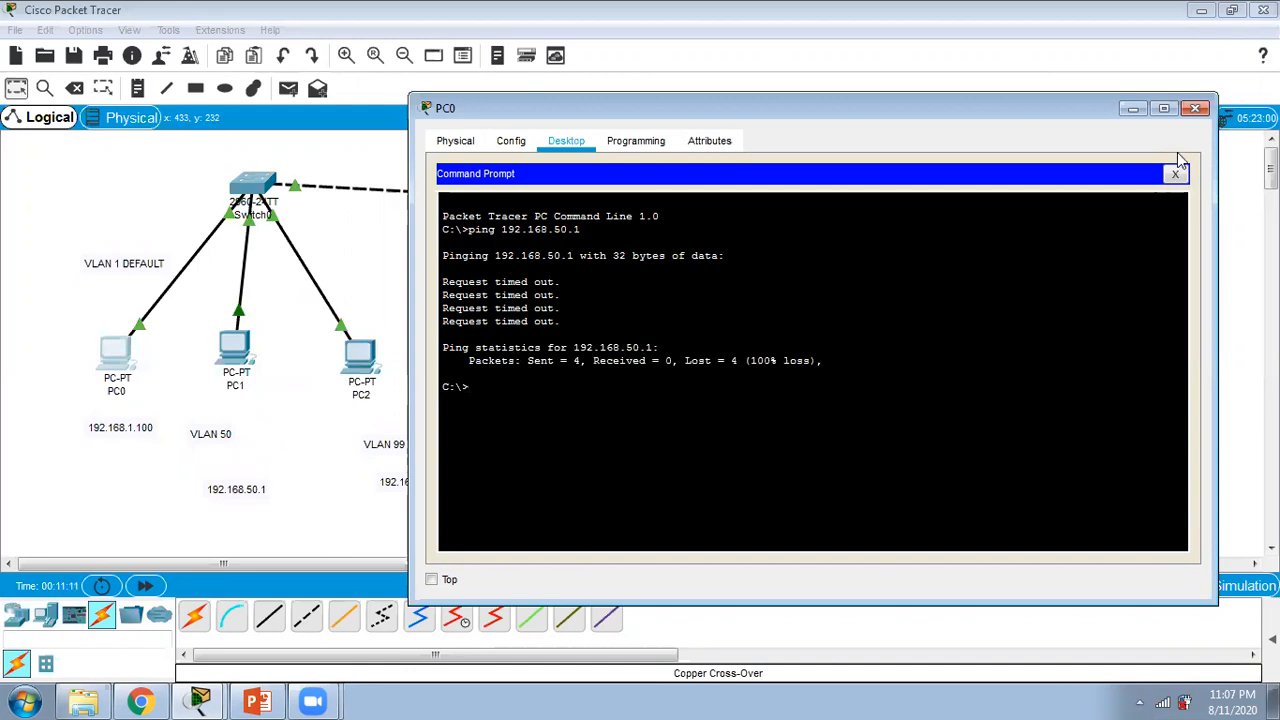
pyautogui.click(1193, 108)
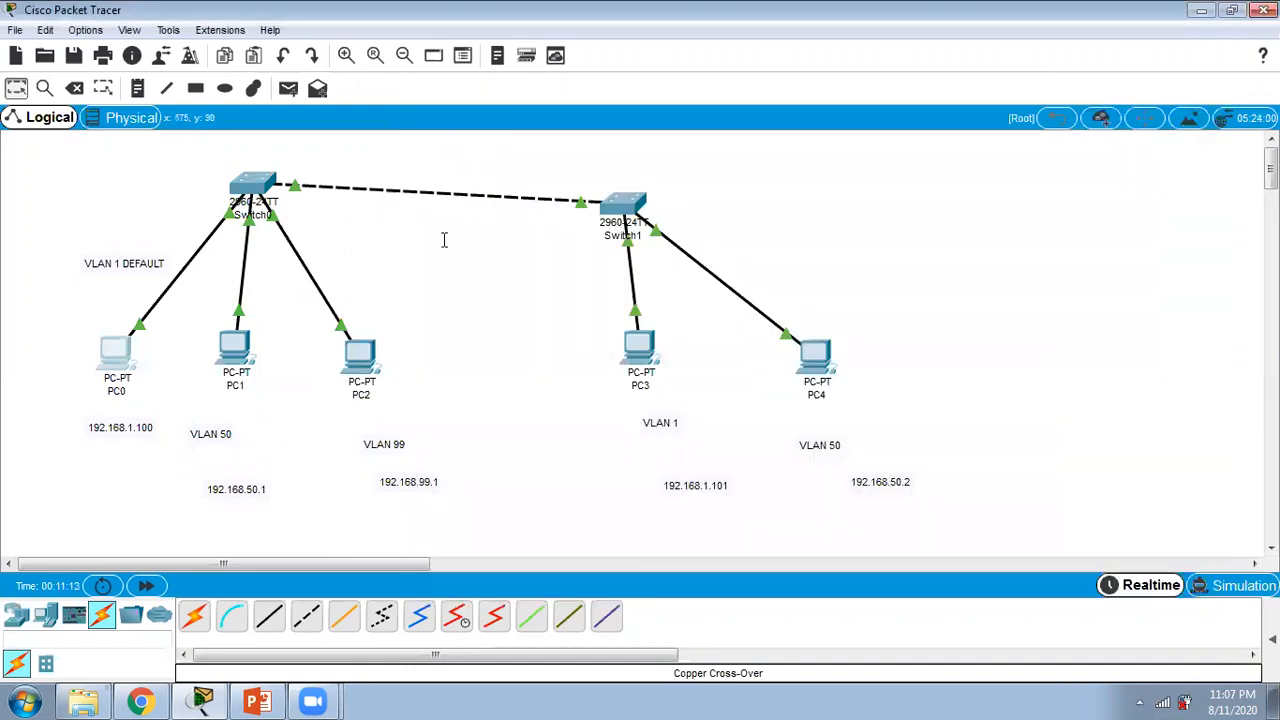
# Step: Open Switch0's command line in a maximized window and enter privileged EXEC mode with "en"
pyautogui.click(264, 185)
pyautogui.click(520, 122)
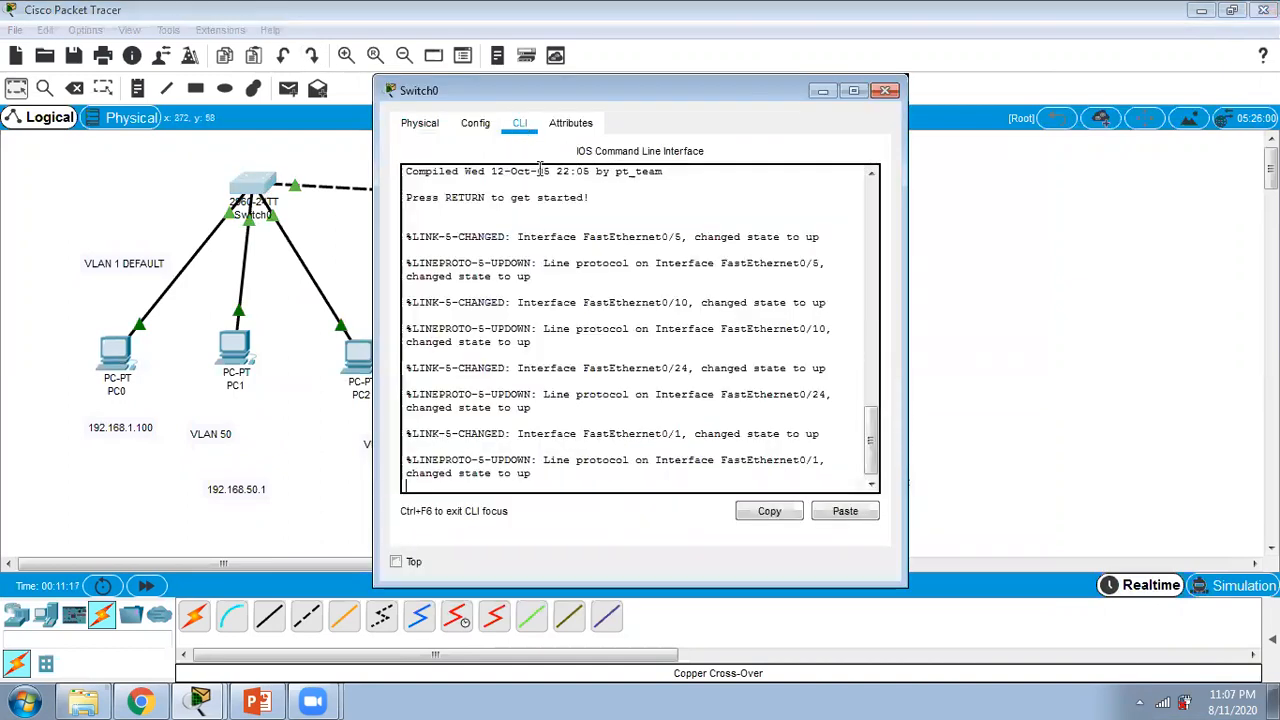
pyautogui.click(853, 91)
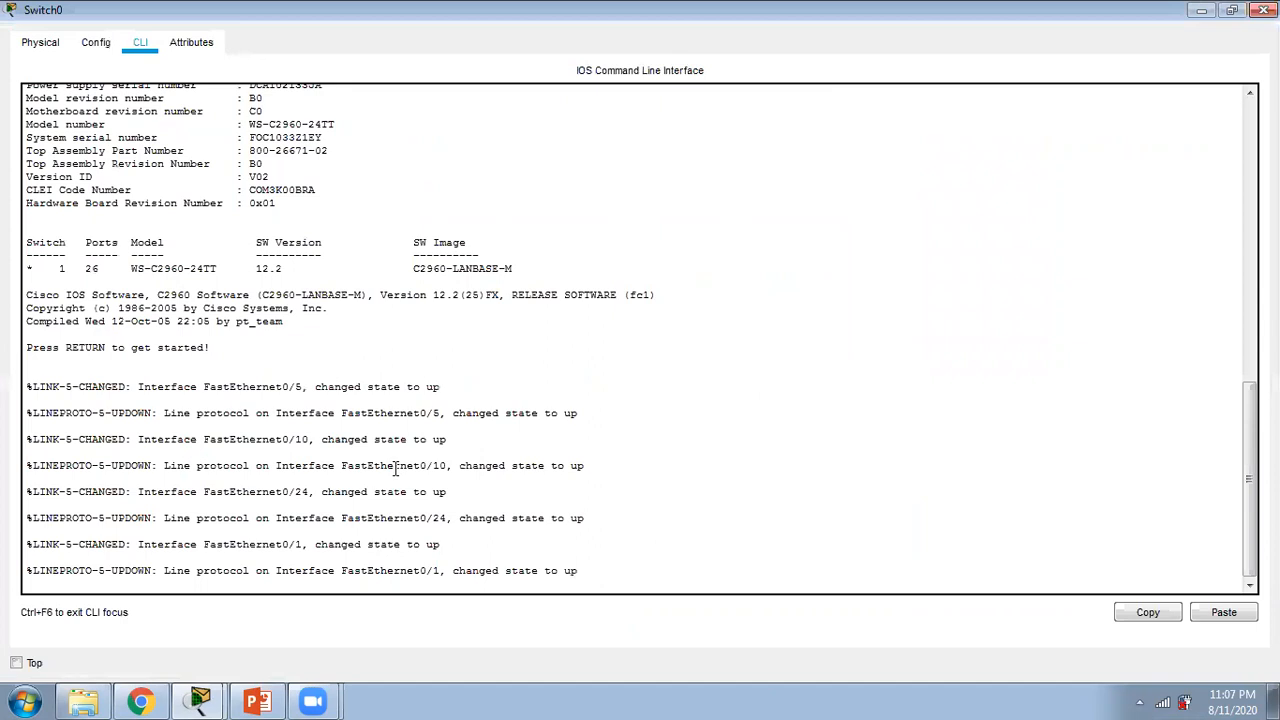
pyautogui.press('Return')
pyautogui.press('Return')
pyautogui.press('Return')
pyautogui.write('e')
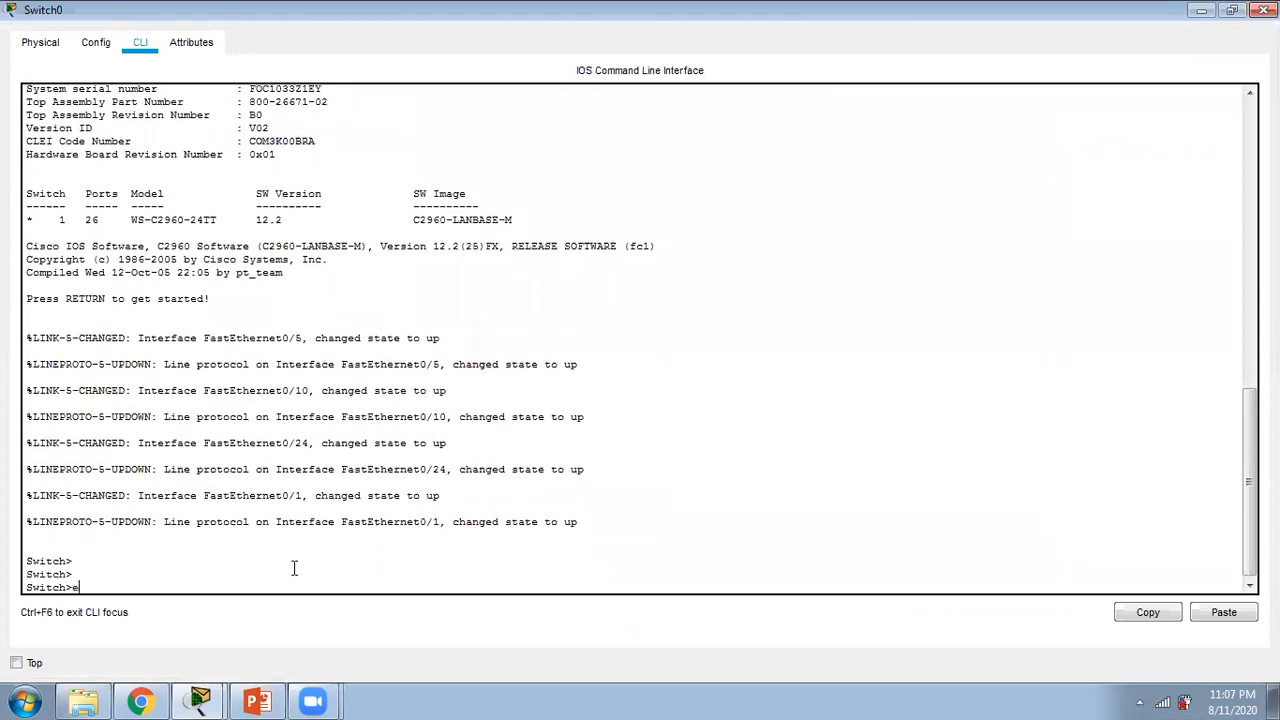
pyautogui.write('n')
pyautogui.press('Return')
pyautogui.write('conf t')
pyautogui.press('Return')
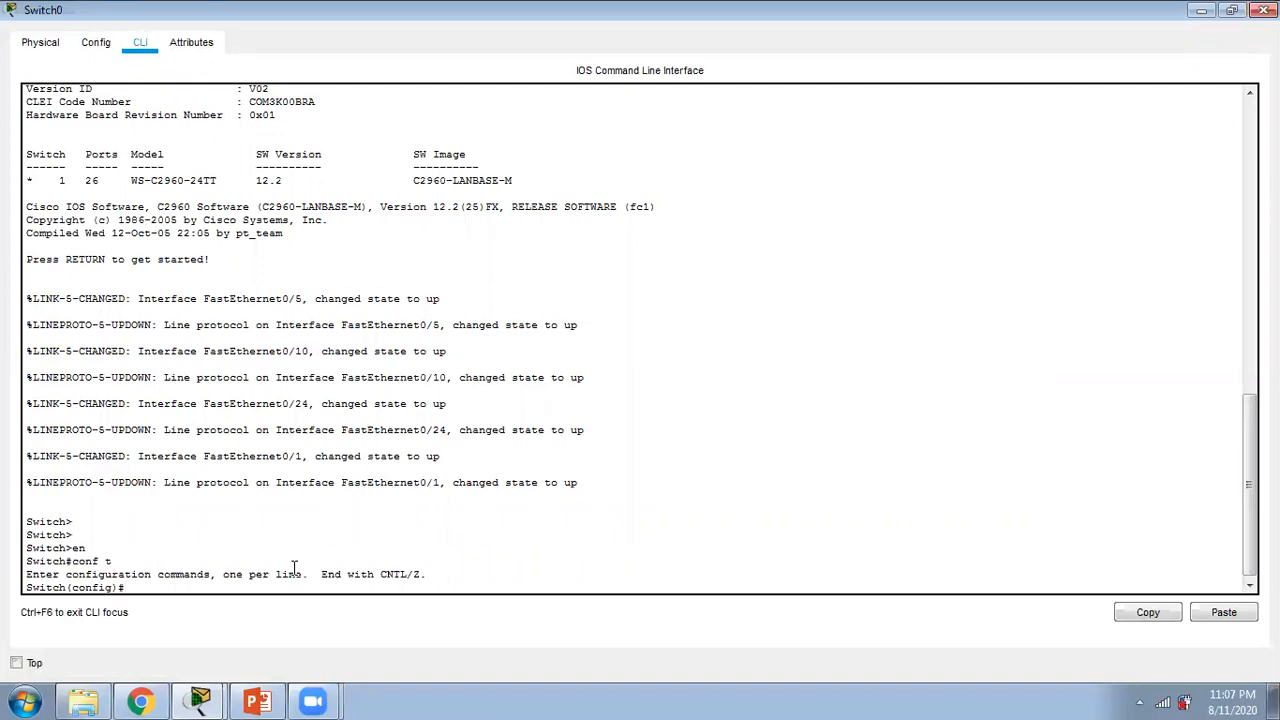
pyautogui.write('shoe')
pyautogui.press('BackSpace')
pyautogui.press('BackSpace')
pyautogui.press('BackSpace')
pyautogui.press('BackSpace')
pyautogui.write('end')
pyautogui.press('Return')
# Step: Run "show vlan" on Switch0 and page through the VLAN listing to its end
pyautogui.press('Return')
pyautogui.press('Return')
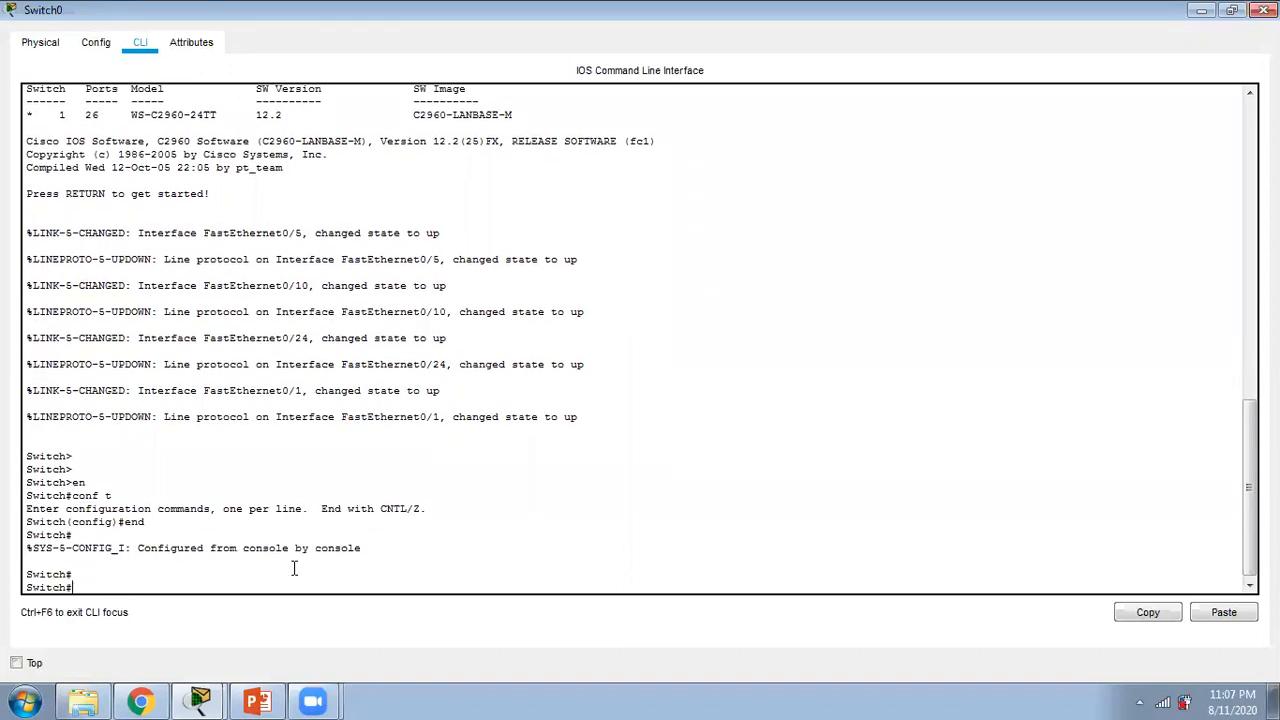
pyautogui.write('show vlan')
pyautogui.press('Return')
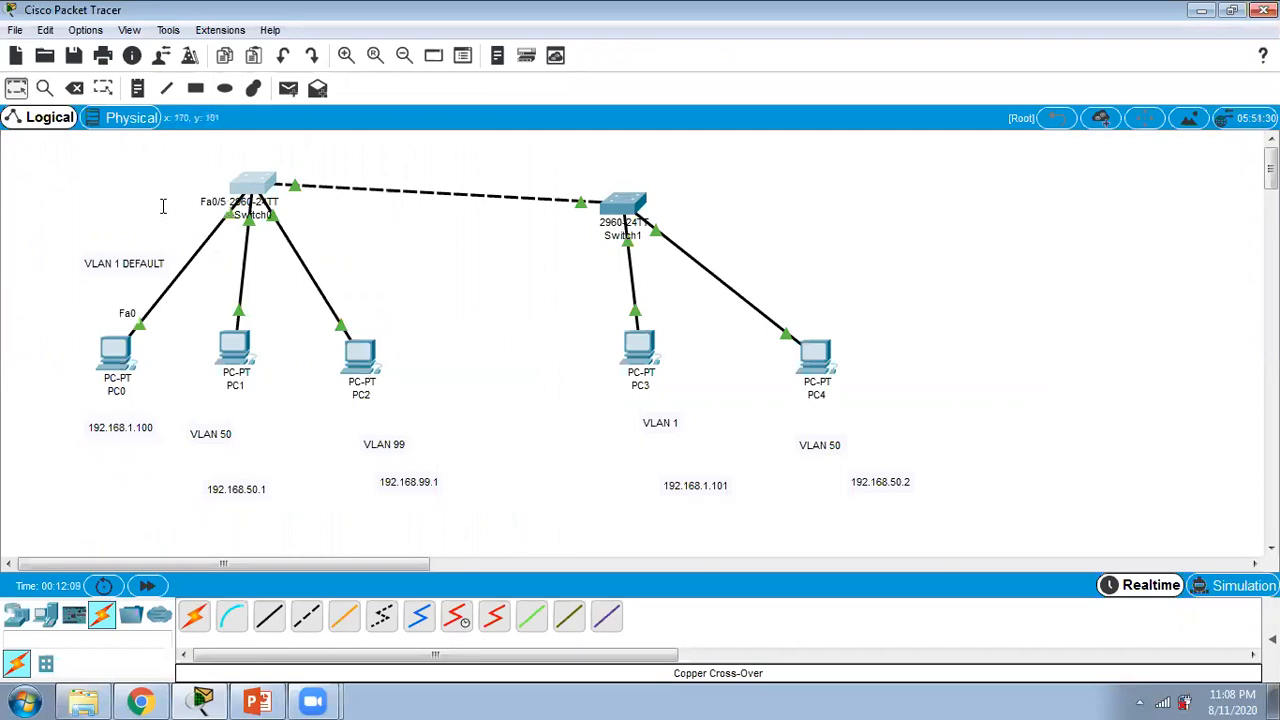
pyautogui.click(262, 184)
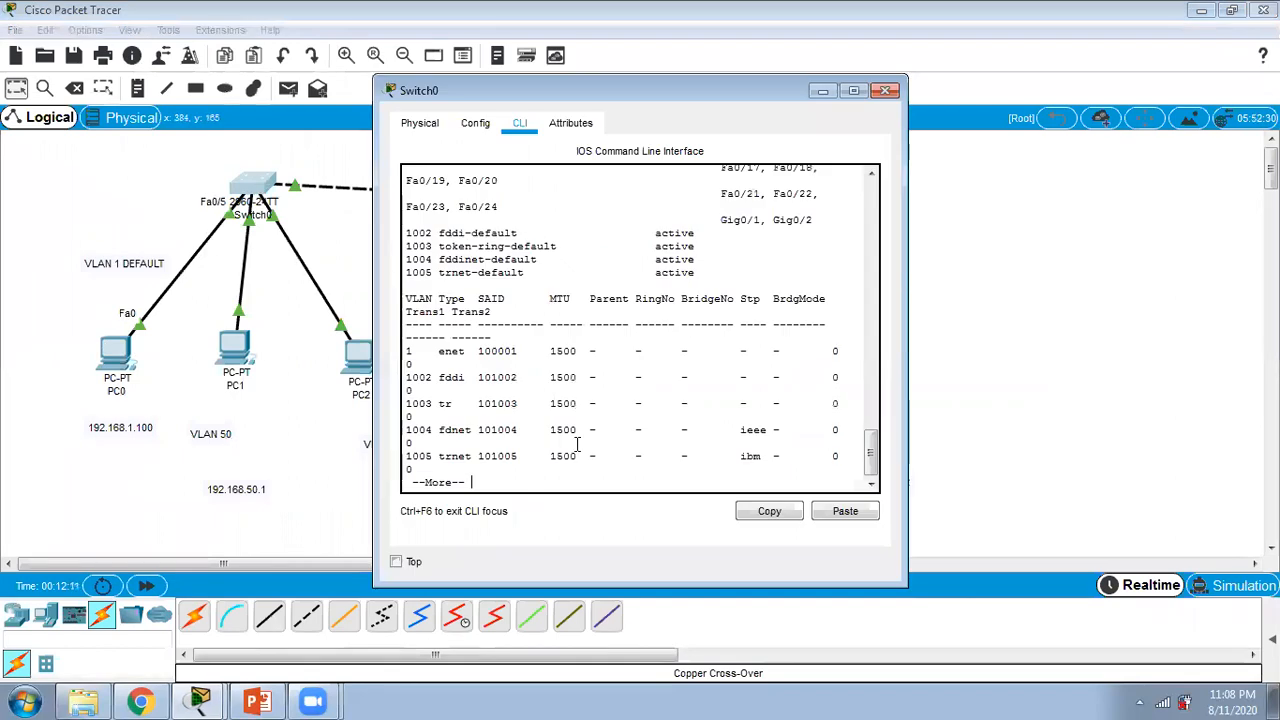
pyautogui.press('space')
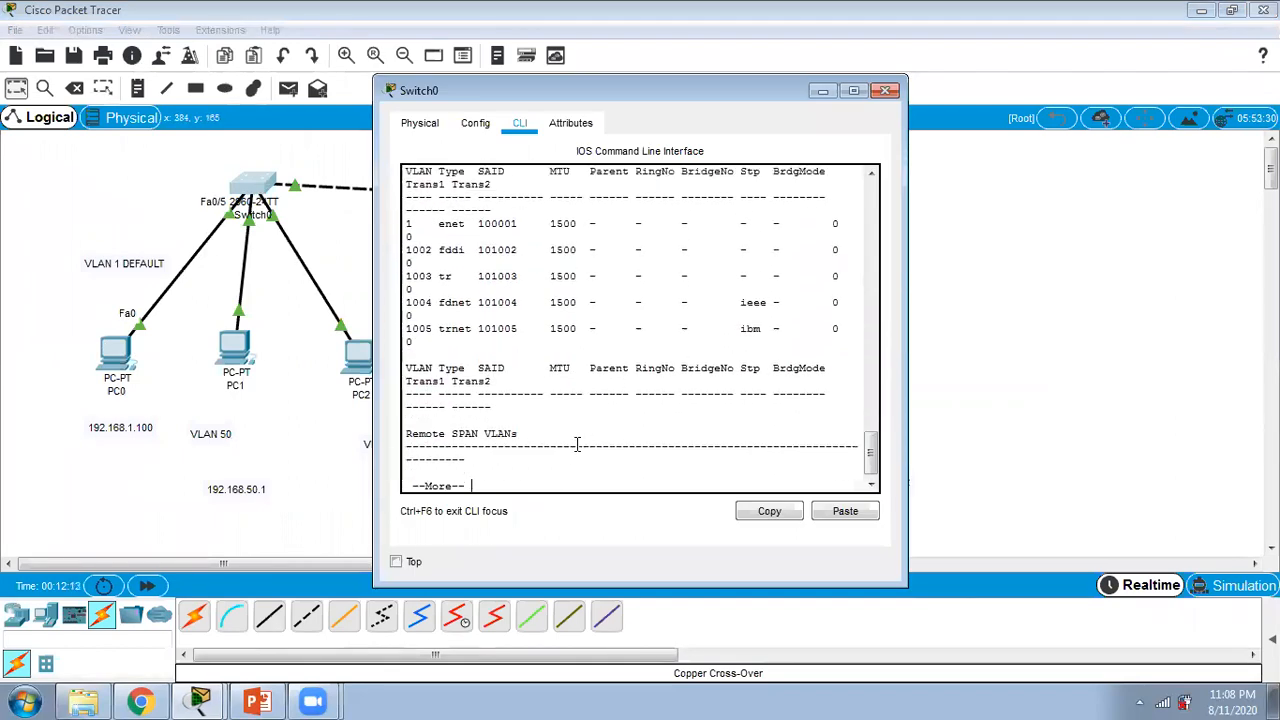
pyautogui.press('space')
# Step: Enter global configuration mode on Switch0 and create VLAN 50
pyautogui.write('en')
pyautogui.press('Return')
pyautogui.write('conf t')
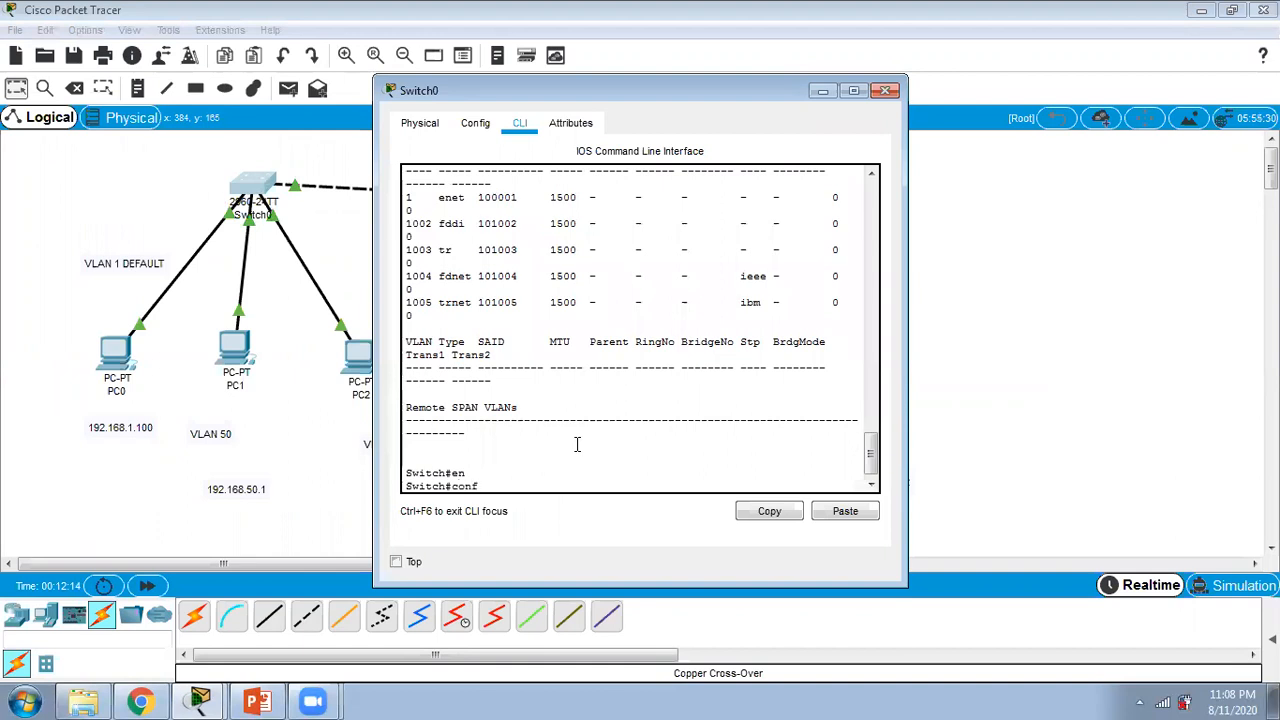
pyautogui.press('Return')
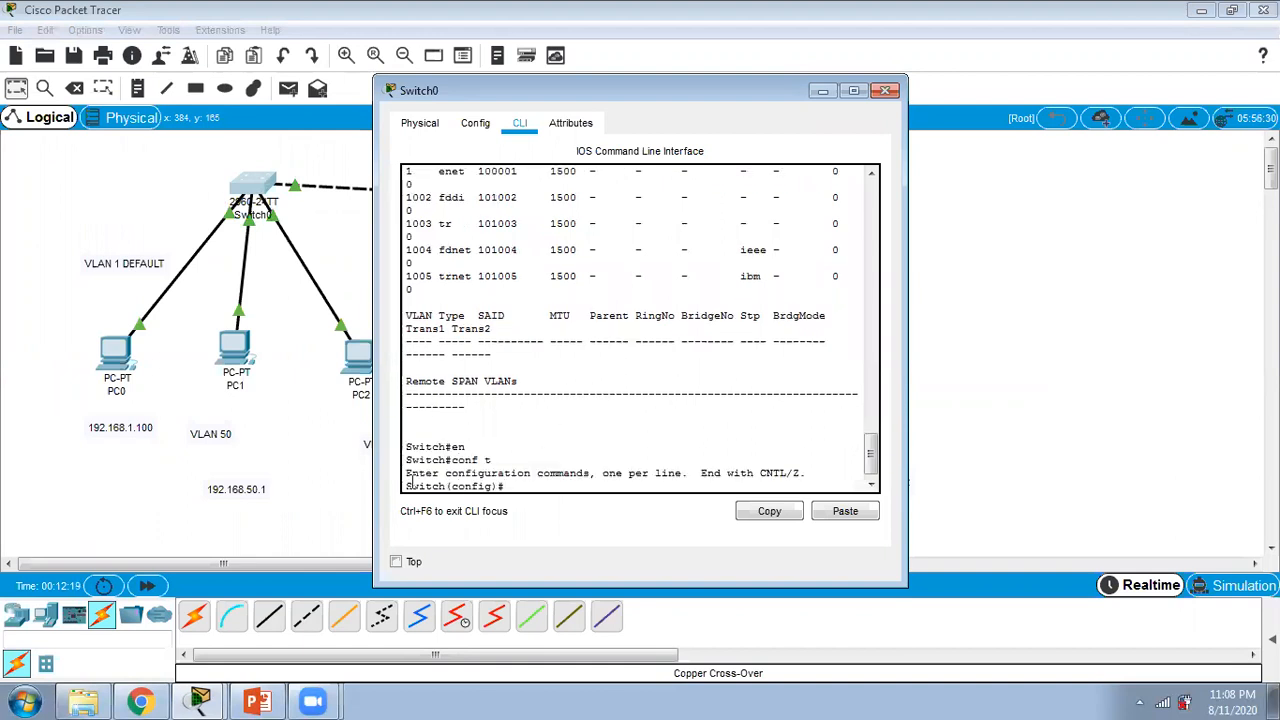
pyautogui.click(853, 90)
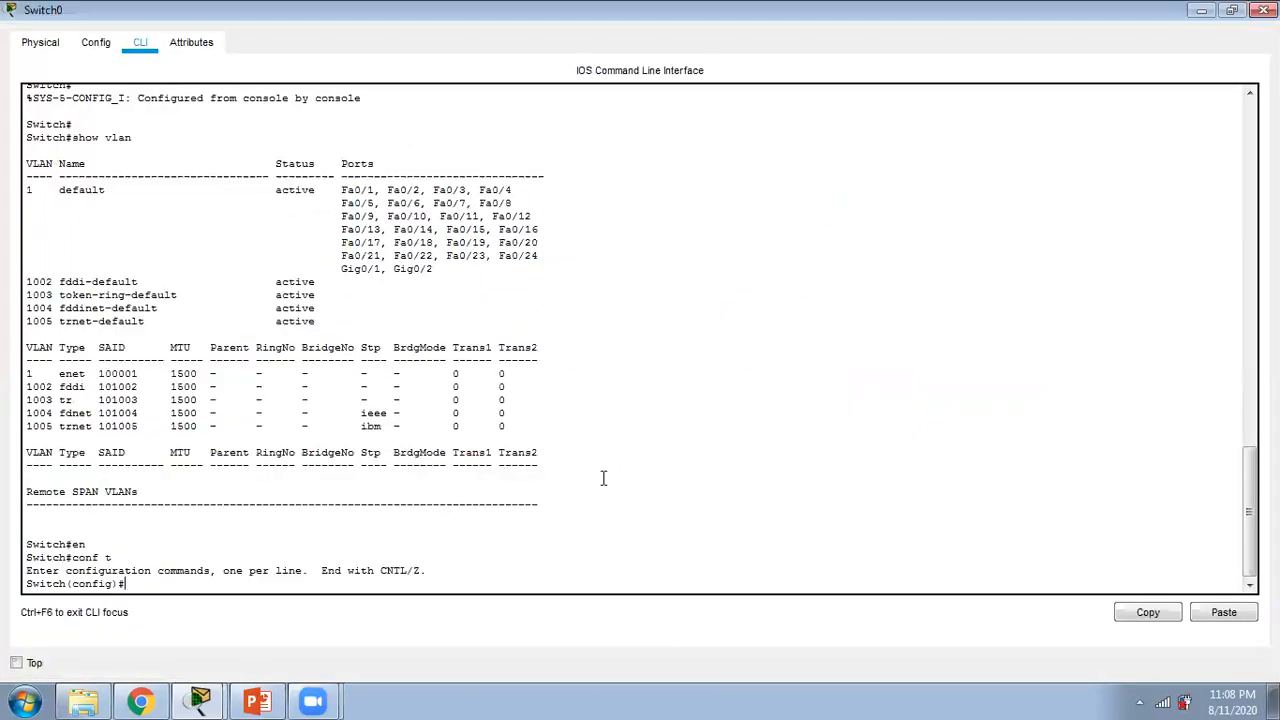
pyautogui.write('vlan 50')
pyautogui.press('Return')
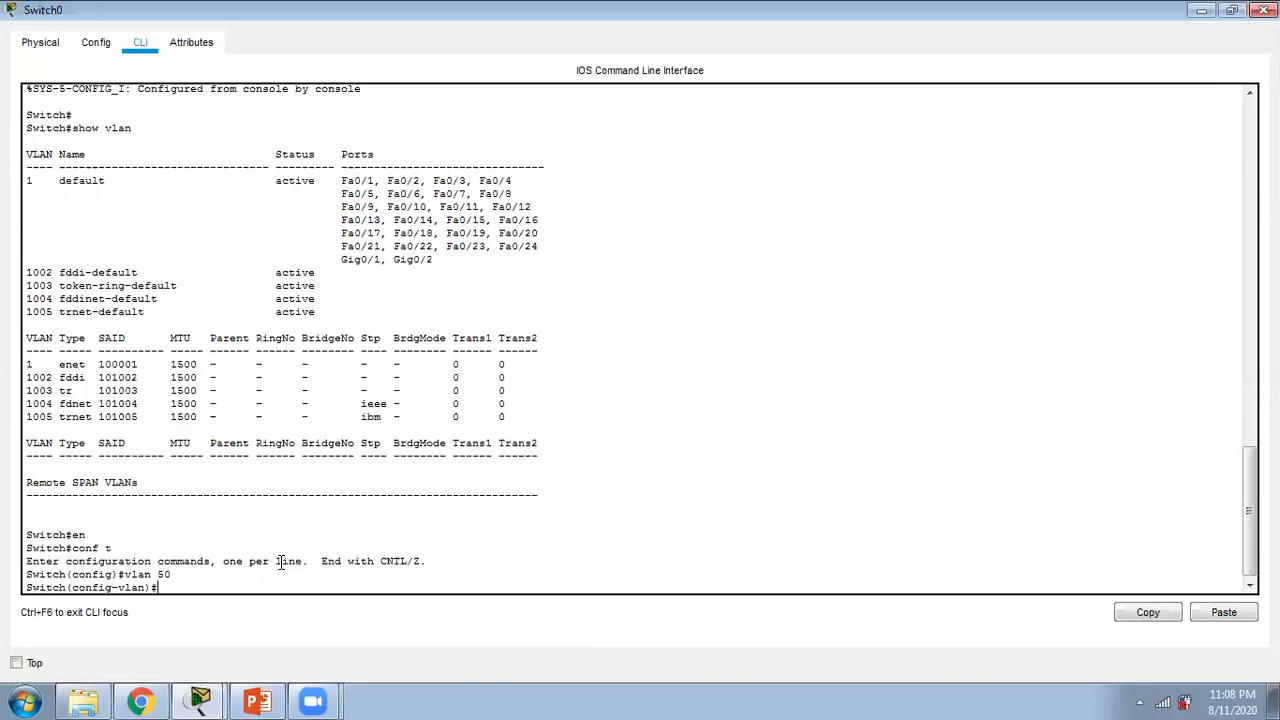
# Step: Name VLAN 50 "student" on Switch0
pyautogui.write('name student')
pyautogui.press('Return')
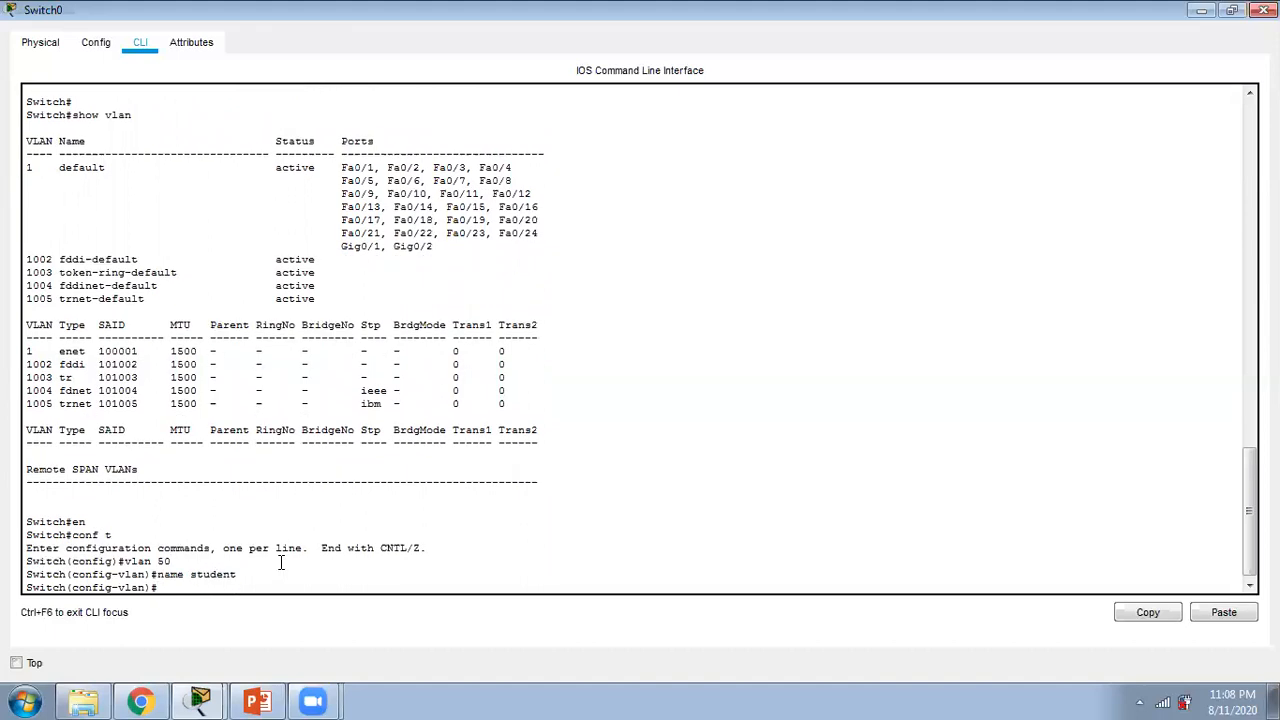
# Step: Create VLAN 99 on Switch0, name it "management", and return to privileged EXEC mode
pyautogui.write('vlan 99')
pyautogui.press('Return')
pyautogui.write('name management')
pyautogui.press('Return')
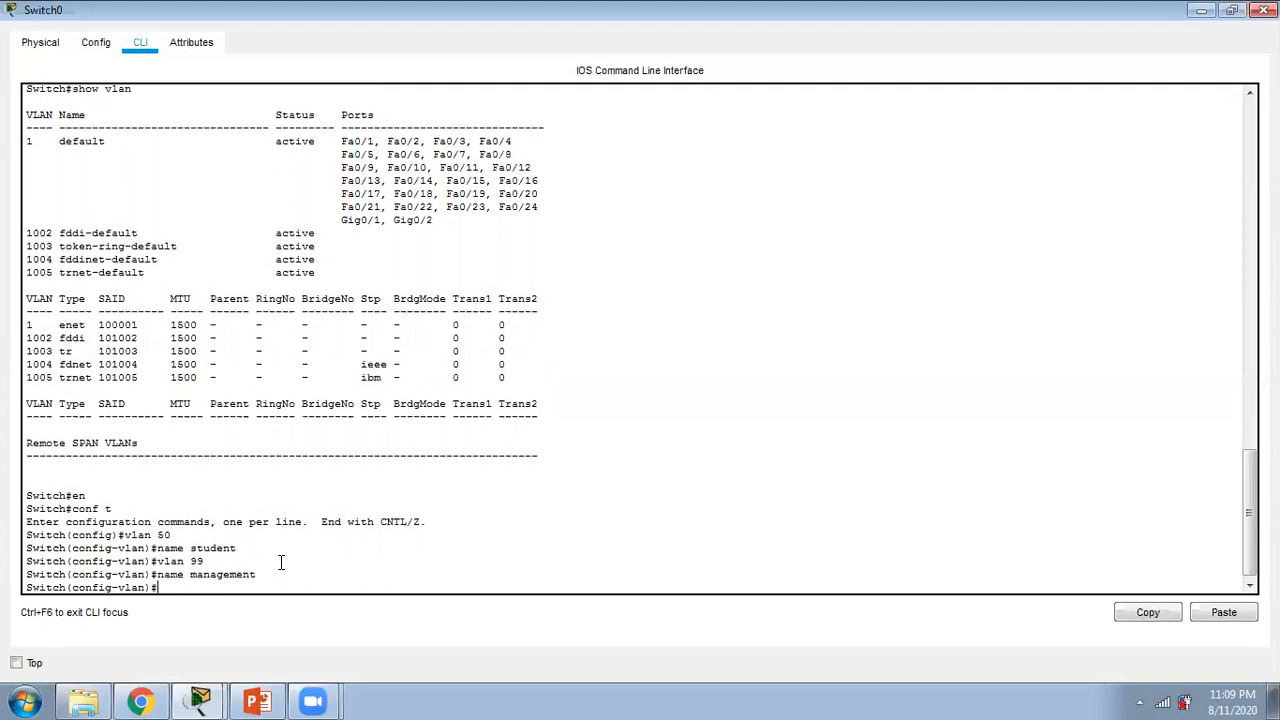
pyautogui.write('exit')
pyautogui.press('Return')
pyautogui.press('Return')
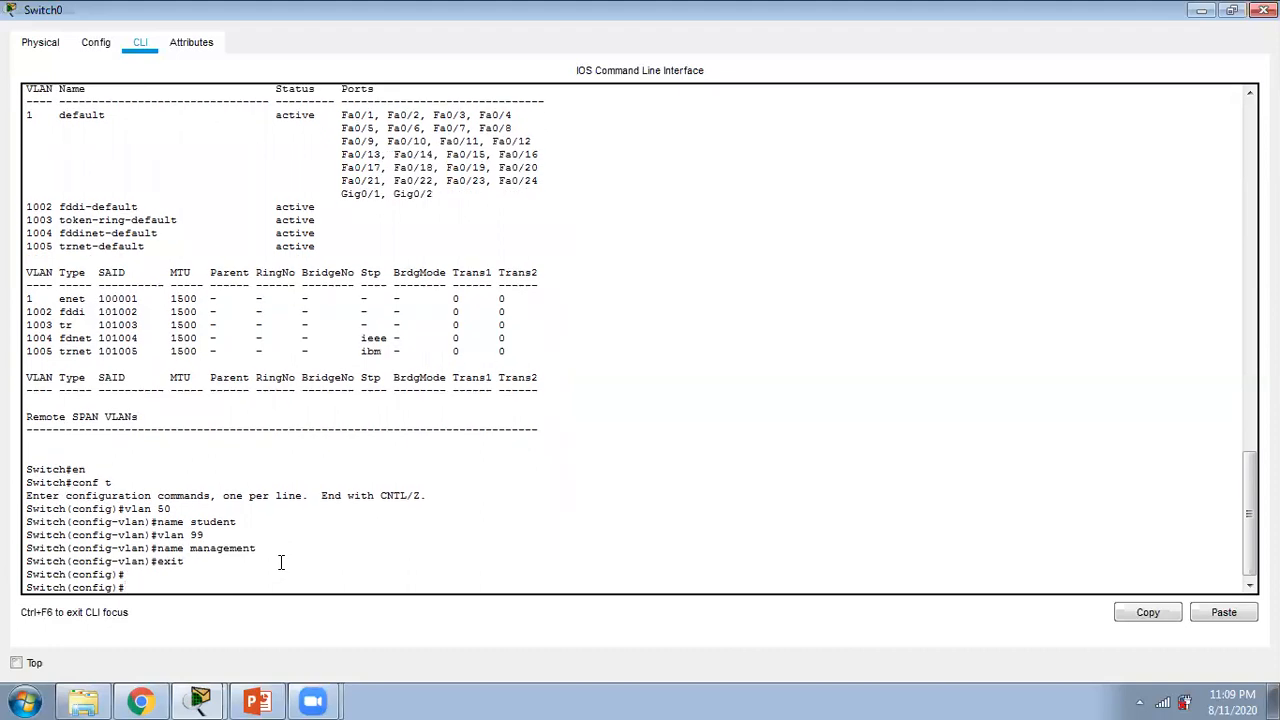
pyautogui.write('end')
pyautogui.press('Return')
# Step: Run "show vlan" on Switch0 to check the new VLANs, paging through to the end of the listing
pyautogui.press('Return')
pyautogui.press('Return')
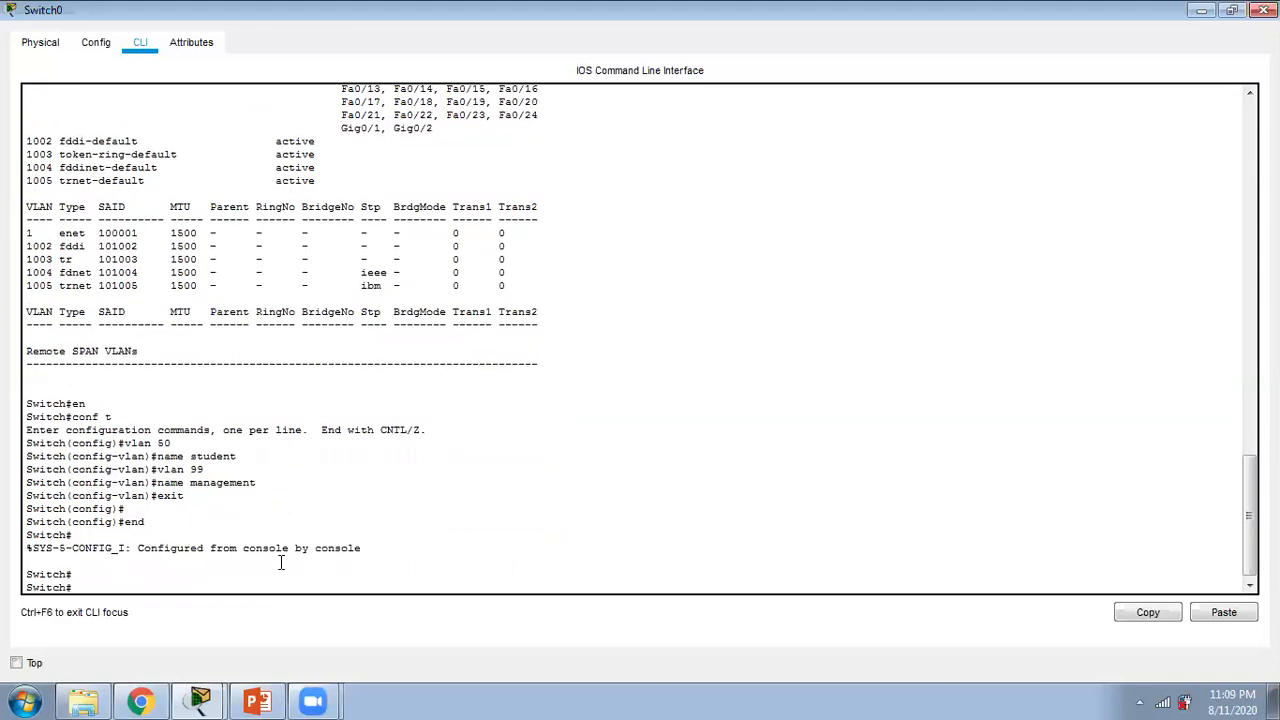
pyautogui.write('show vlan')
pyautogui.press('Return')
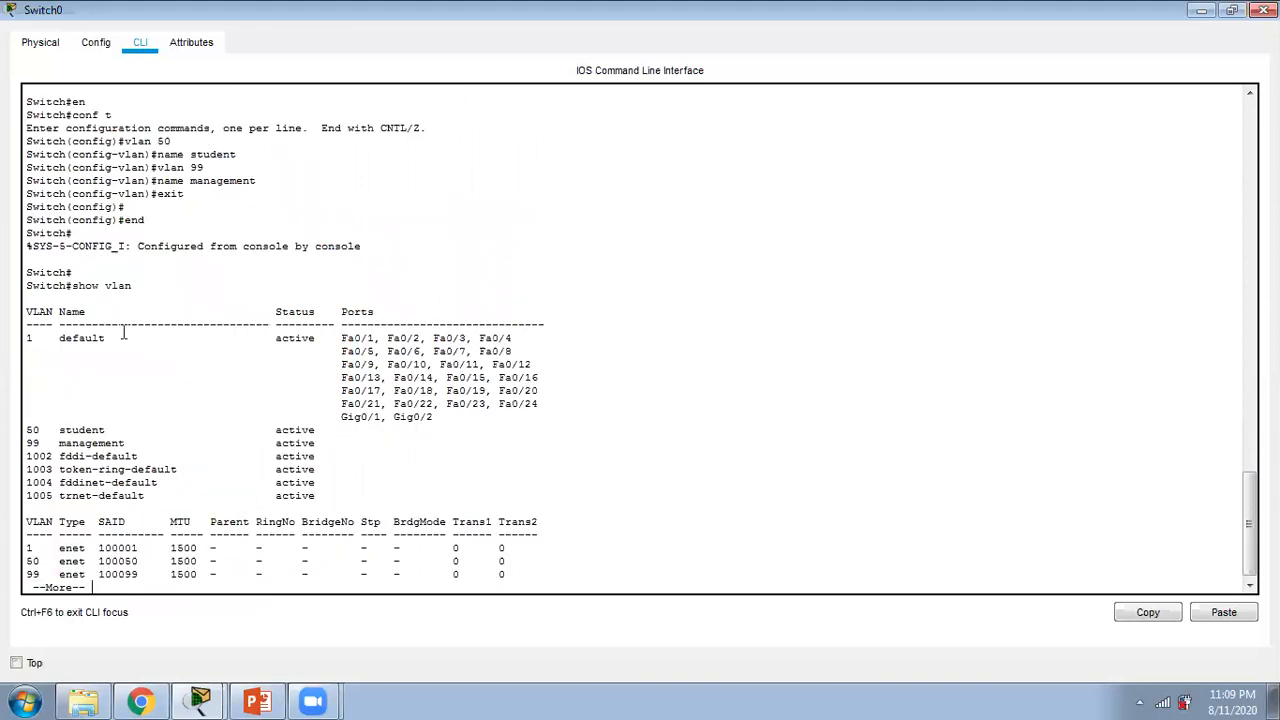
pyautogui.scroll(-1, 67, 332)
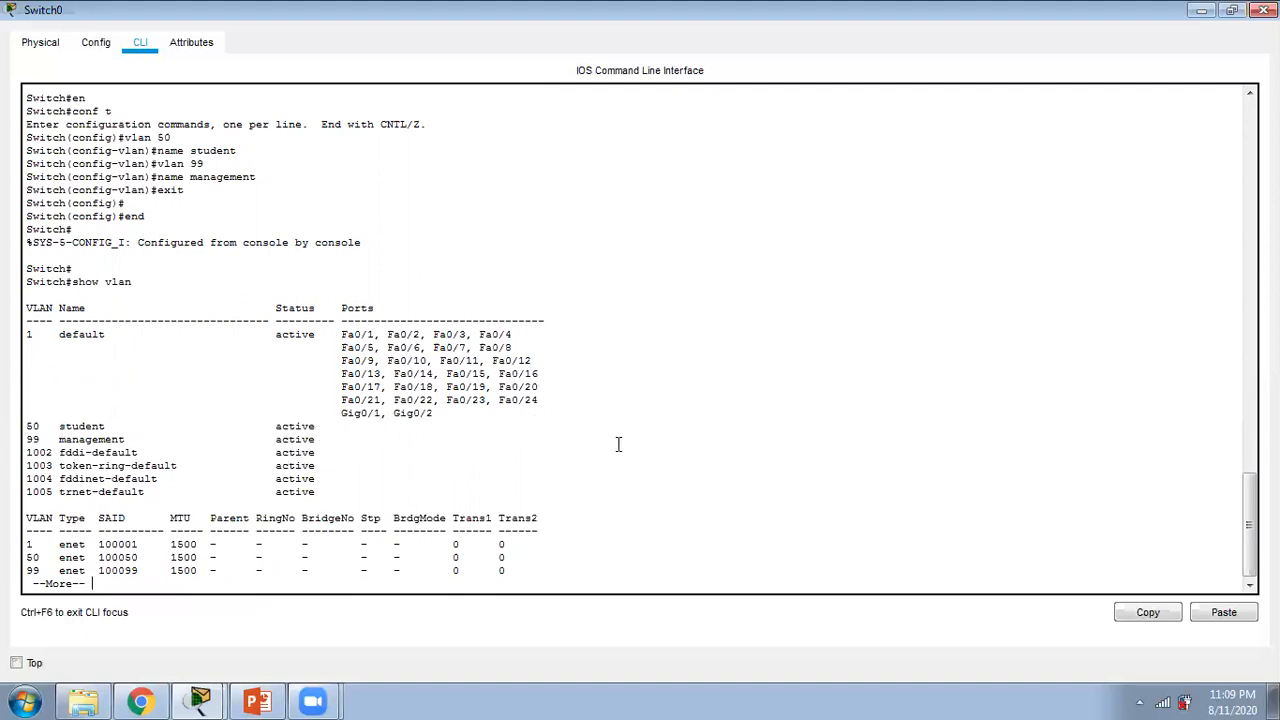
pyautogui.press('space')
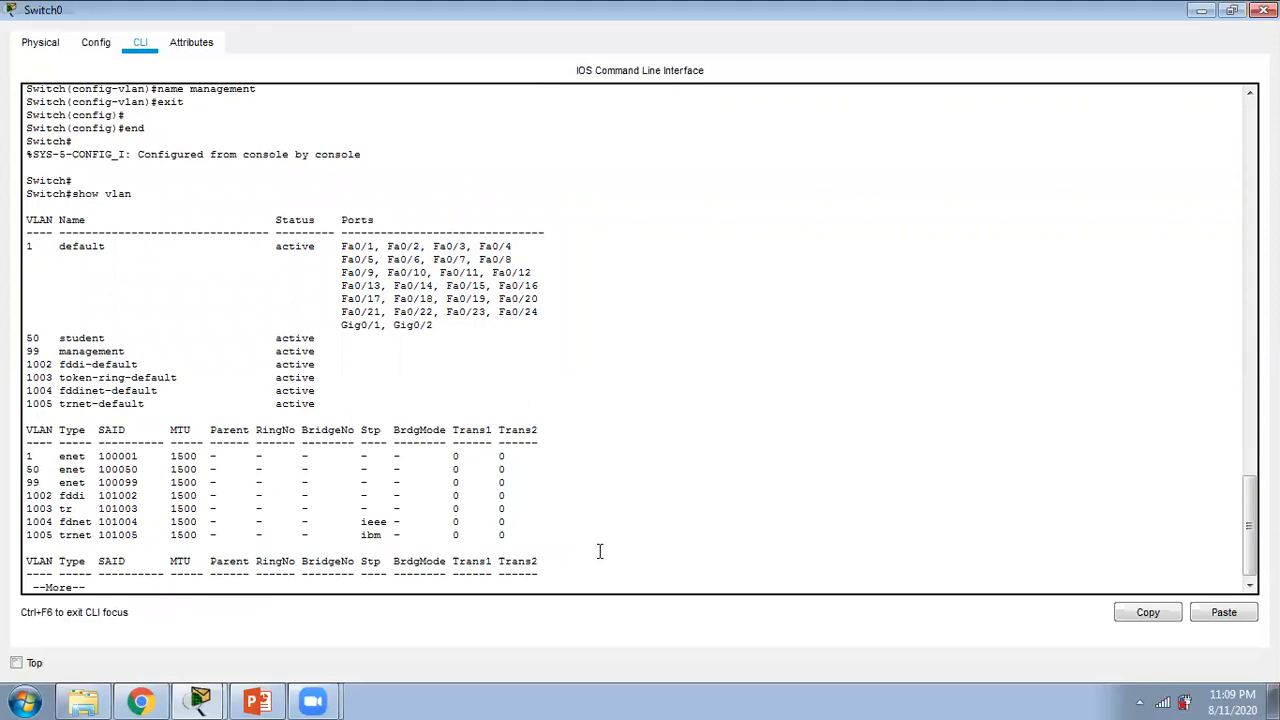
pyautogui.press('space')
pyautogui.press('space')
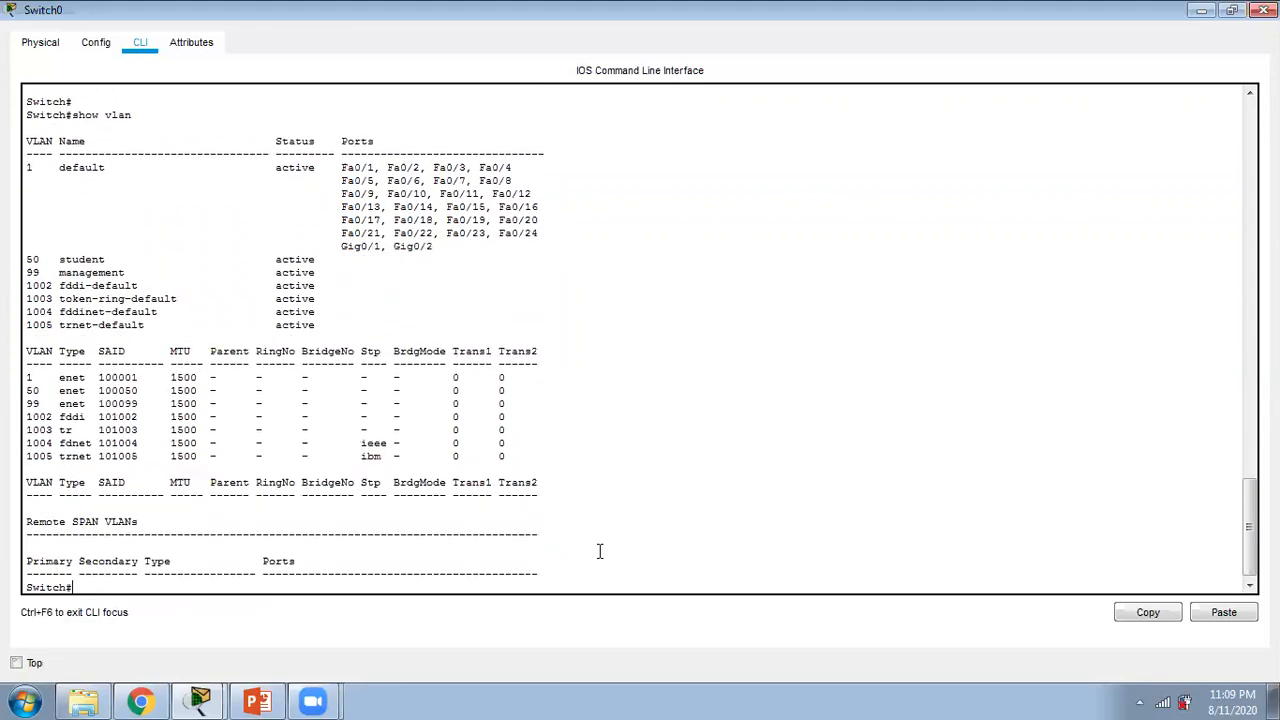
# Step: Enter configuration mode on Switch0, check PC1's link port in the topology, and enter interface fa 0/10
pyautogui.write('conf t')
pyautogui.press('Return')
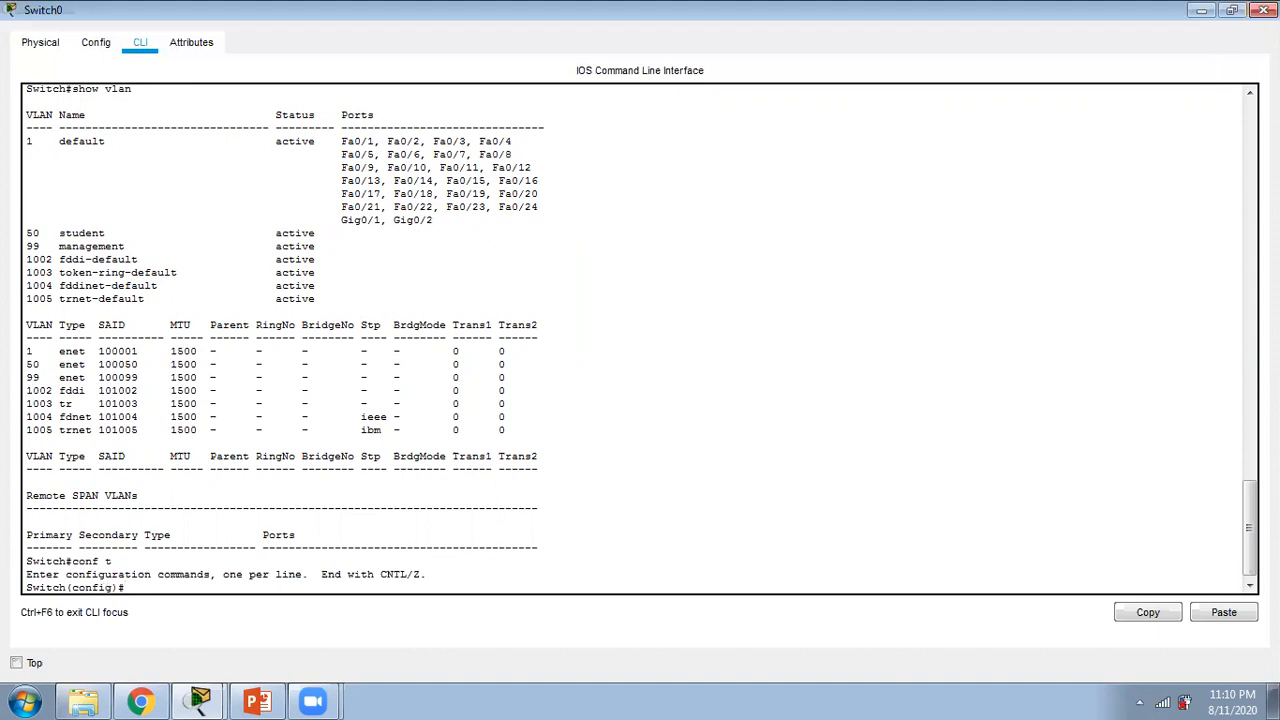
pyautogui.click(1263, 10)
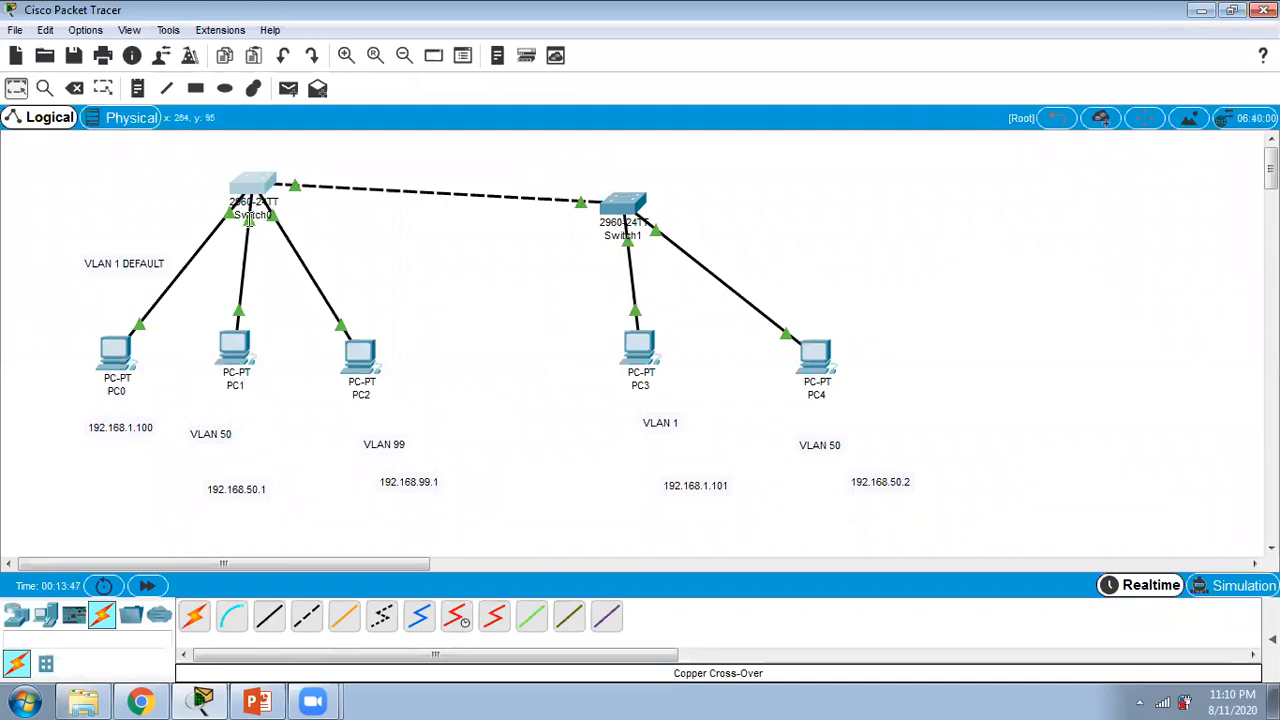
pyautogui.click(256, 188)
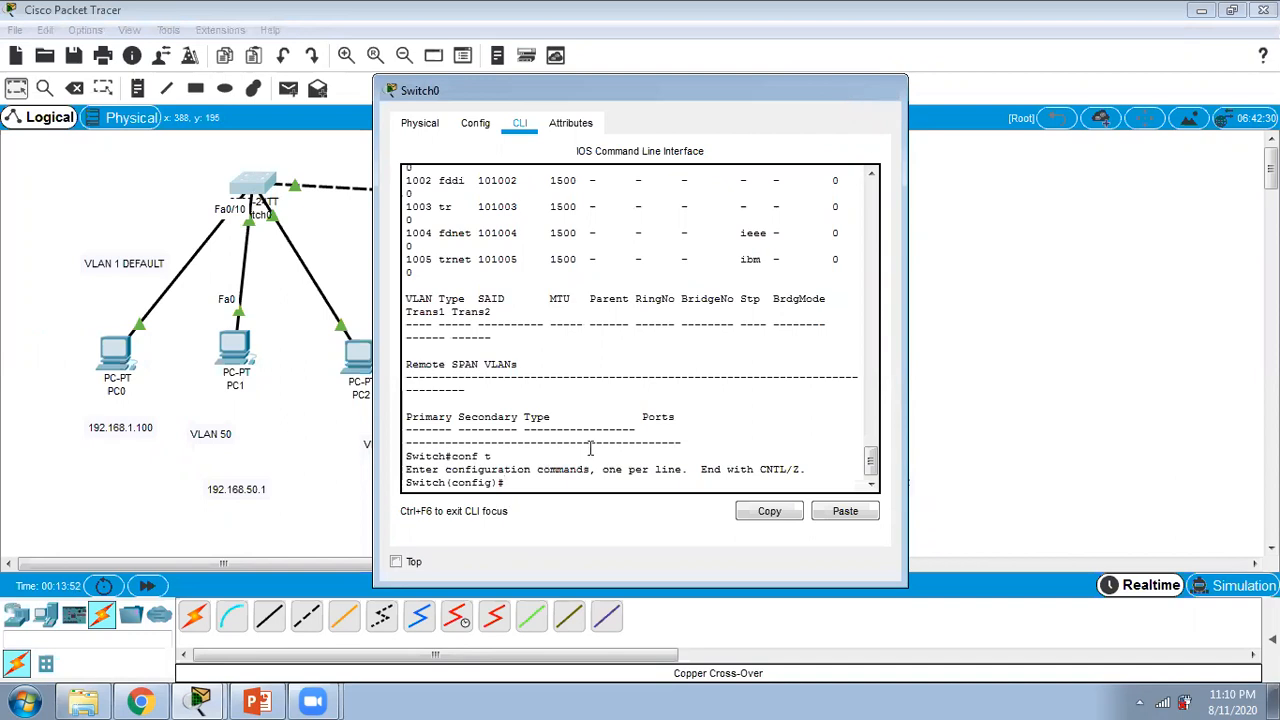
pyautogui.click(850, 92)
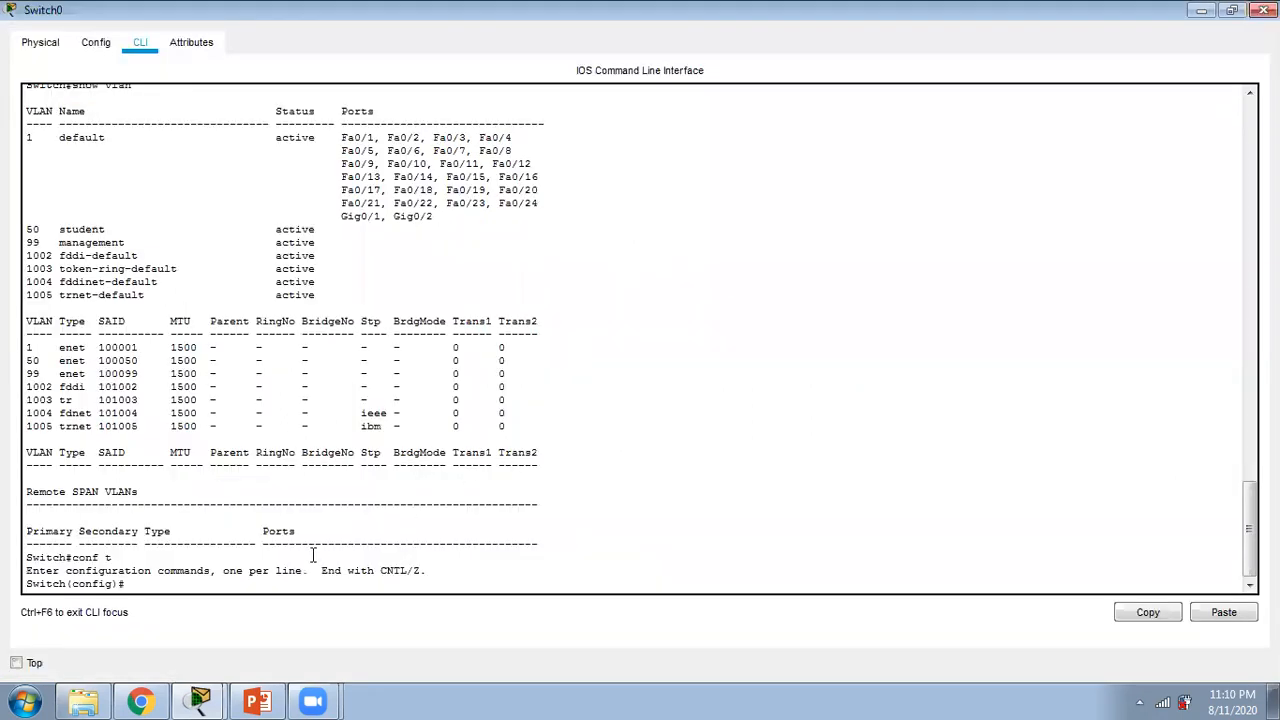
pyautogui.write('int fa 0/10')
pyautogui.press('Return')
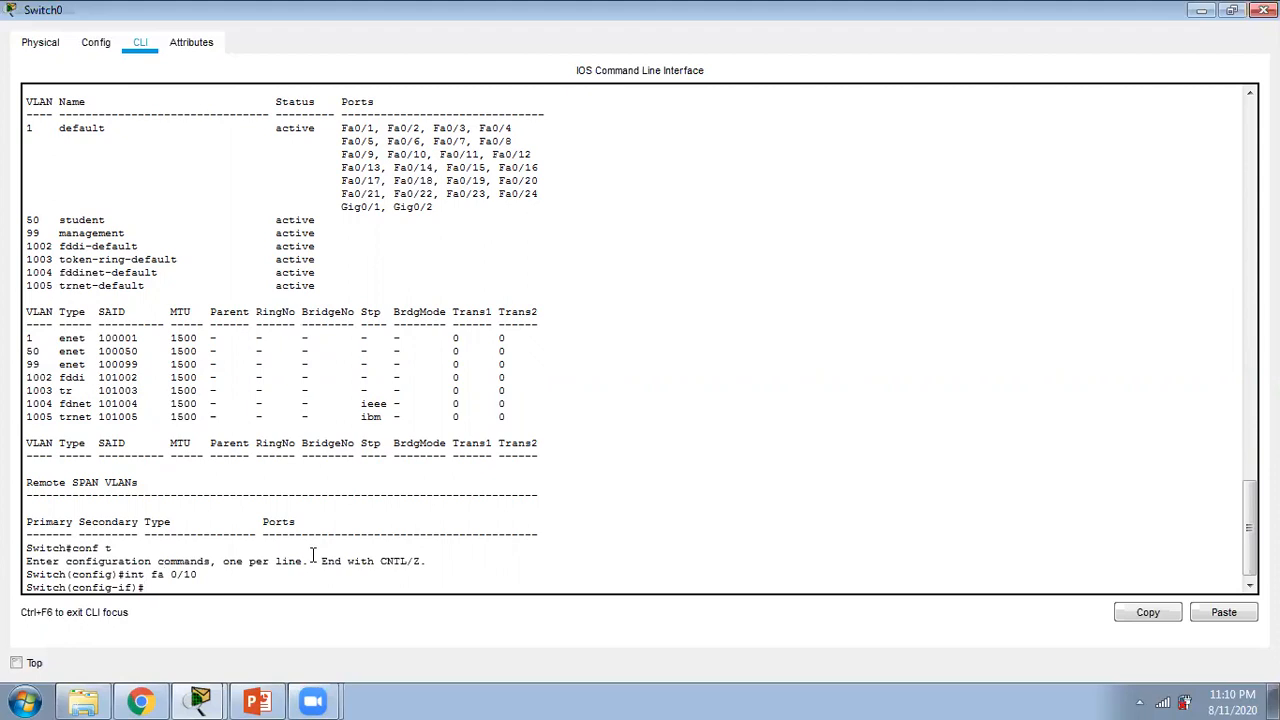
# Step: Set interface fa 0/10 to access mode with "switchport mode access"
pyautogui.write('switchport mode access')
pyautogui.press('Return')
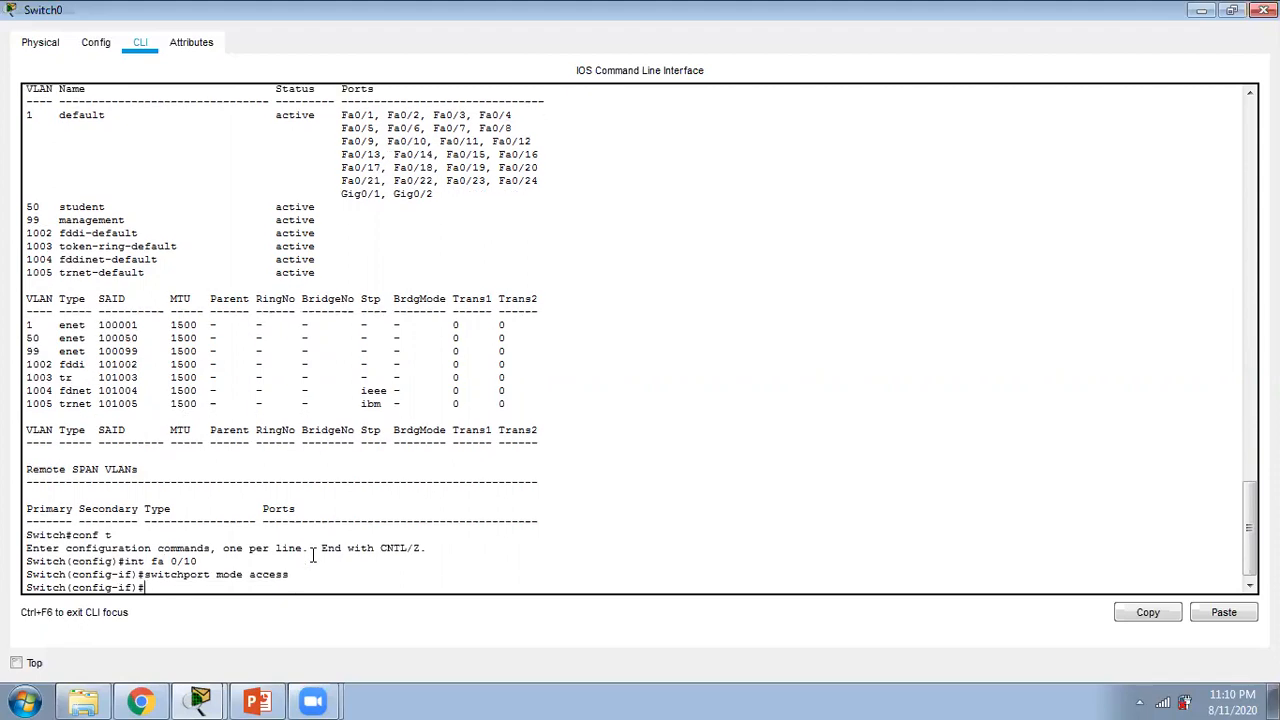
# Step: Try to assign interface fa 0/10 to VLAN 50 with "switchport vlan 50"
pyautogui.write('switchport vlan 50')
pyautogui.press('Return')
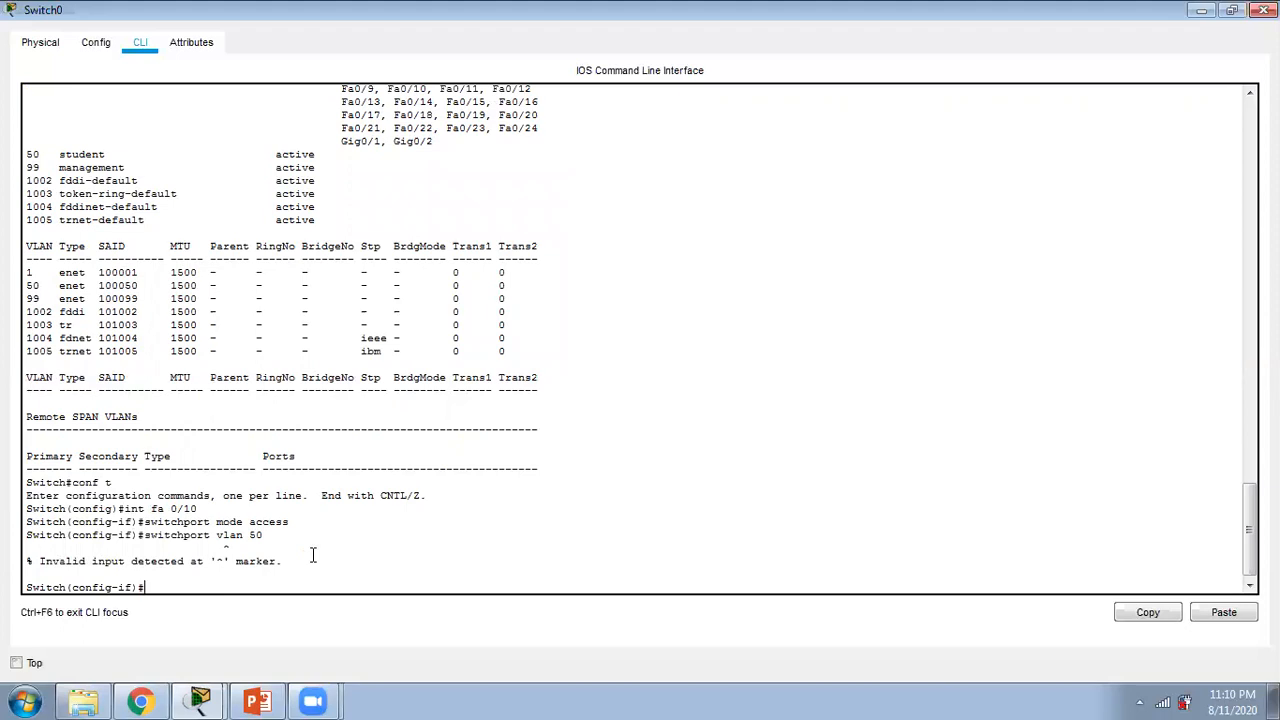
# Step: Assign interface fa 0/10 to VLAN 50 with "switchport access vlan 50" and return to privileged EXEC mode
pyautogui.press('Up')
pyautogui.press('Left')
pyautogui.press('Left')
pyautogui.press('Left')
pyautogui.press('Left')
pyautogui.press('Left')
pyautogui.press('Left')
pyautogui.write('access')
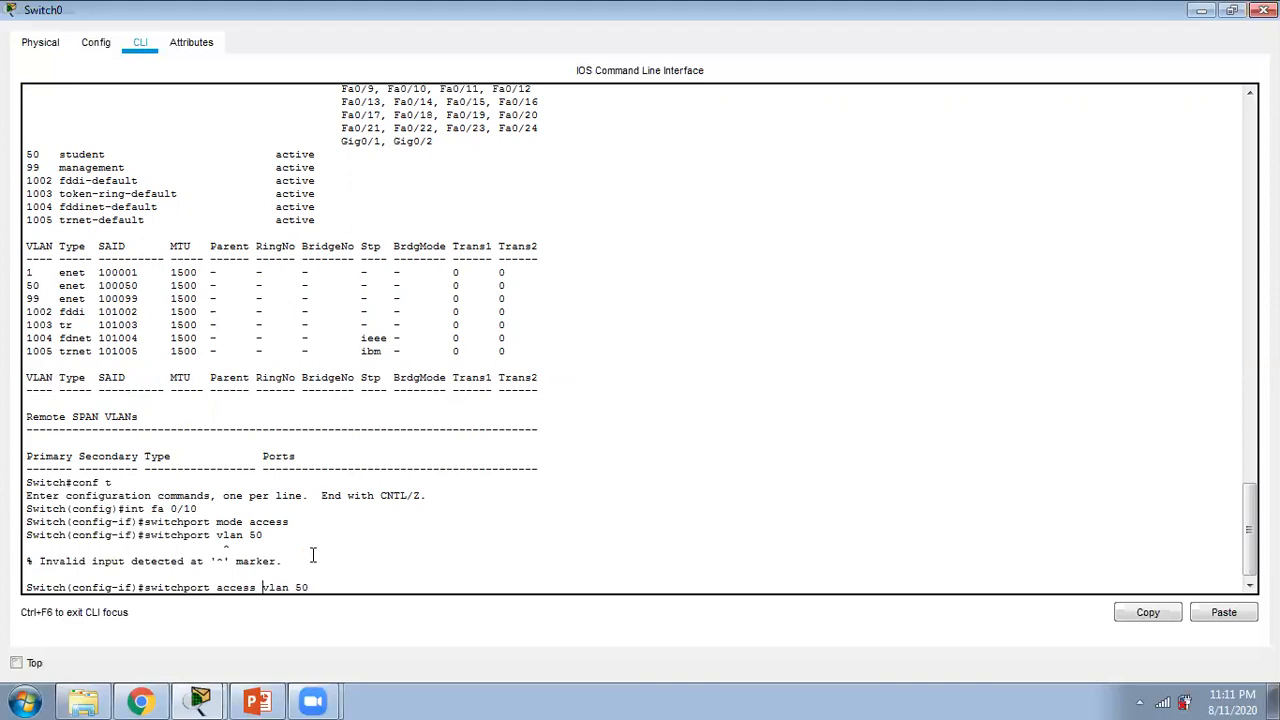
pyautogui.press('Return')
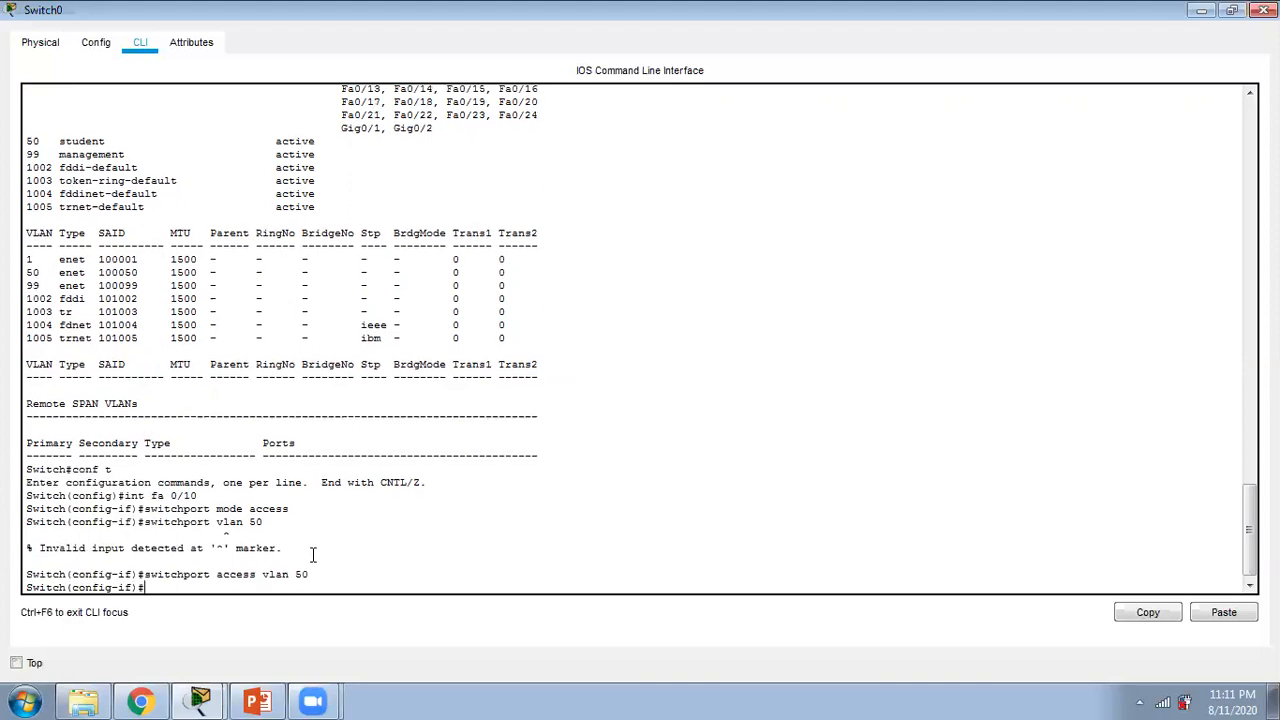
pyautogui.write('end')
pyautogui.press('Return')
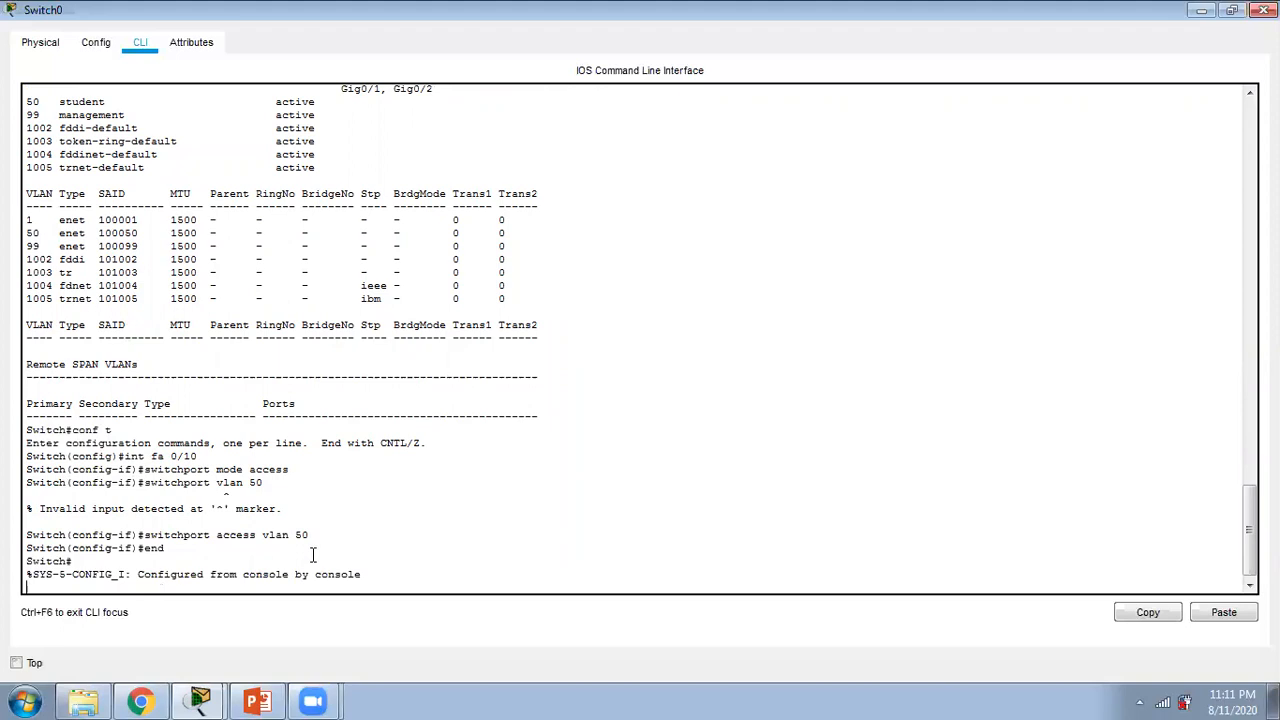
pyautogui.press('Return')
pyautogui.press('Return')
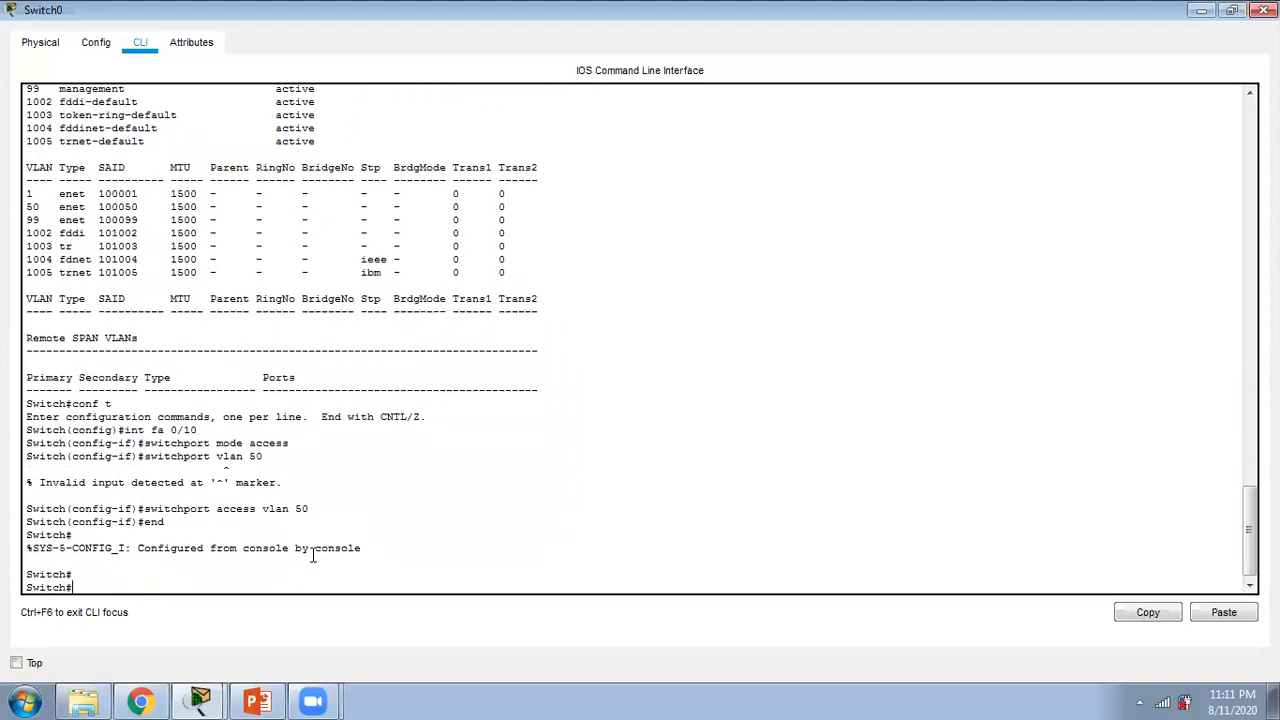
# Step: Run "show vlan" on Switch0 to examine the port assigned to VLAN 50, paging through the whole listing
pyautogui.write('show vlan')
pyautogui.press('Return')
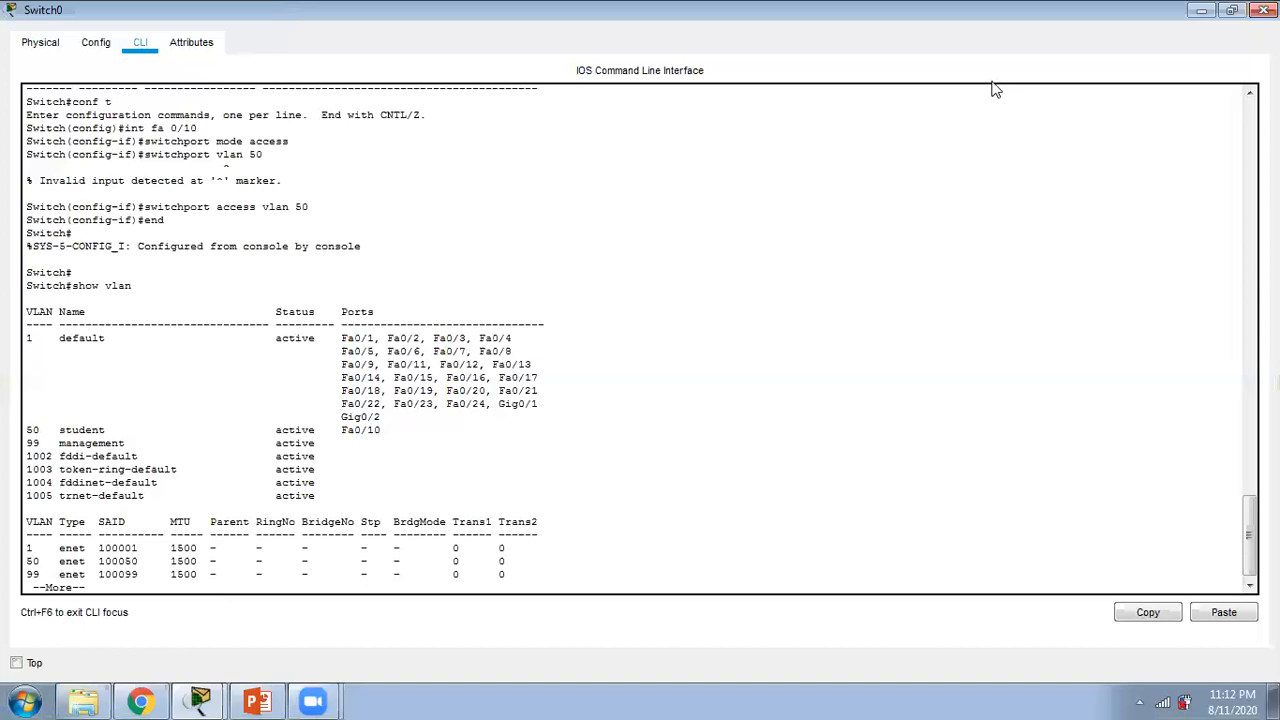
pyautogui.press('space')
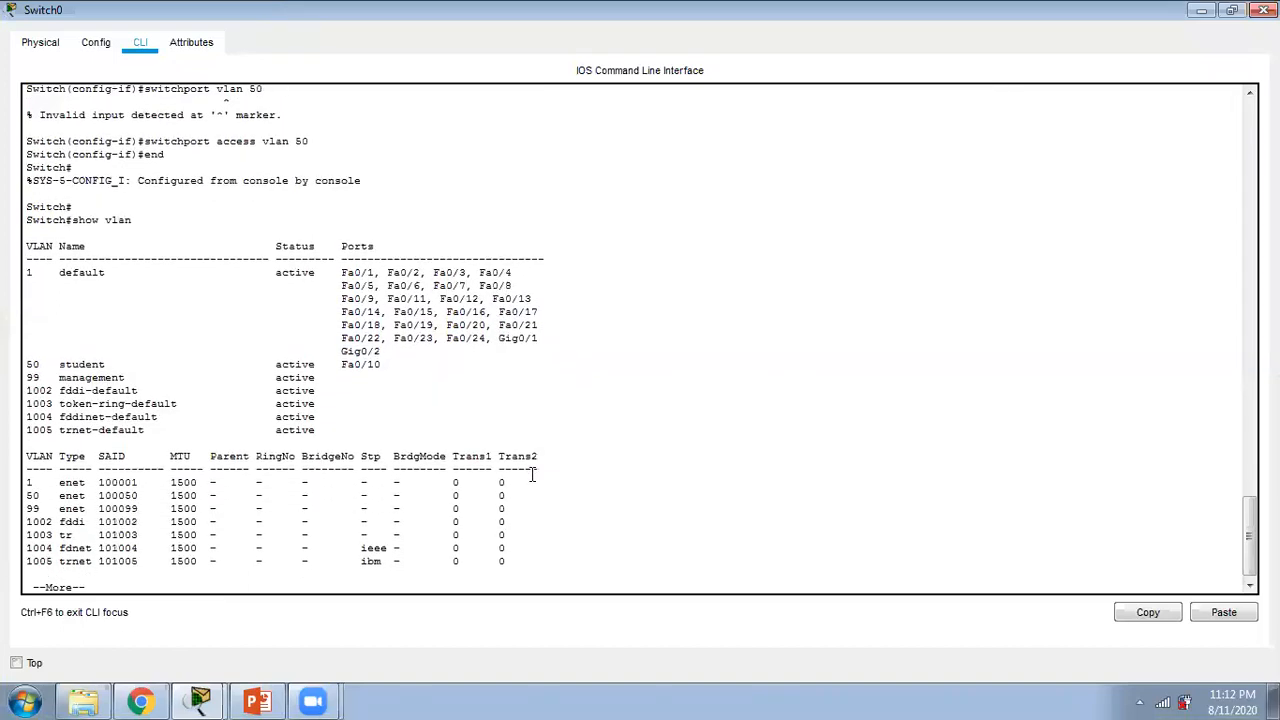
pyautogui.press('Return')
pyautogui.press('Return')
pyautogui.press('Return')
pyautogui.press('Return')
pyautogui.press('Return')
pyautogui.press('Return')
pyautogui.press('Return')
pyautogui.press('Return')
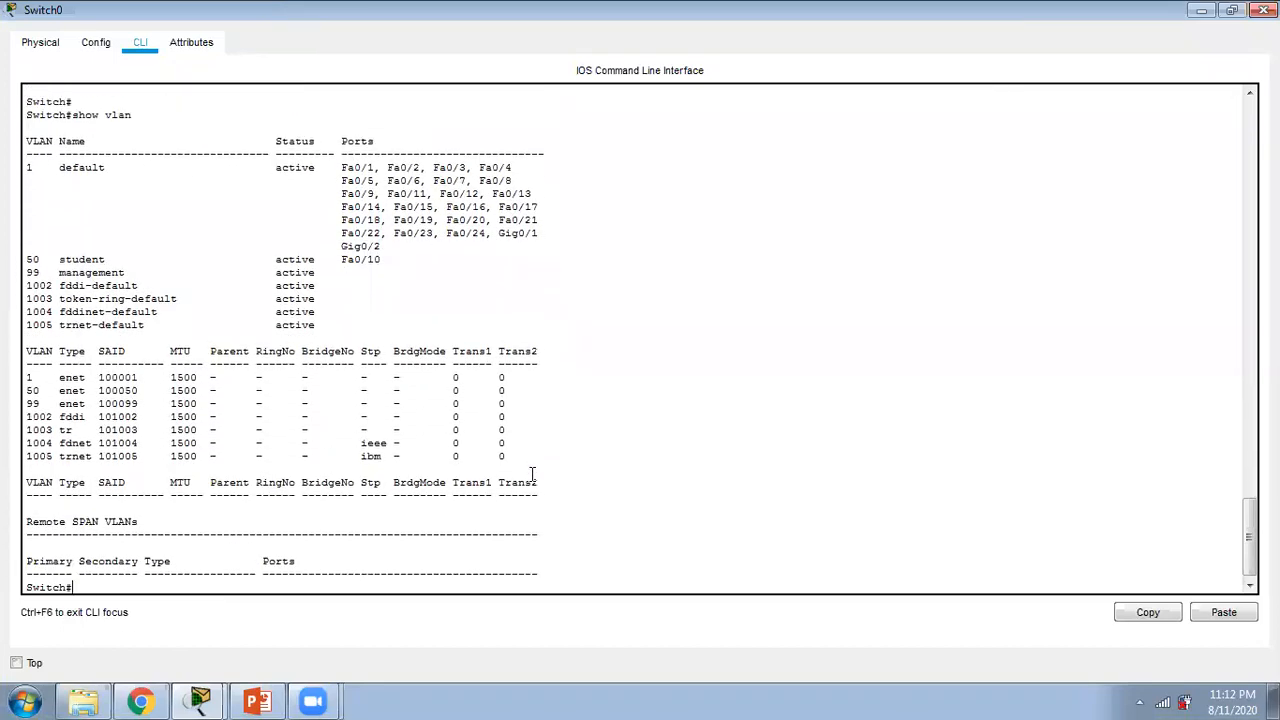
# Step: Enter interface fa 0/24 in Switch0's configuration mode and check it against PC2's link port in the topology
pyautogui.write('conf t')
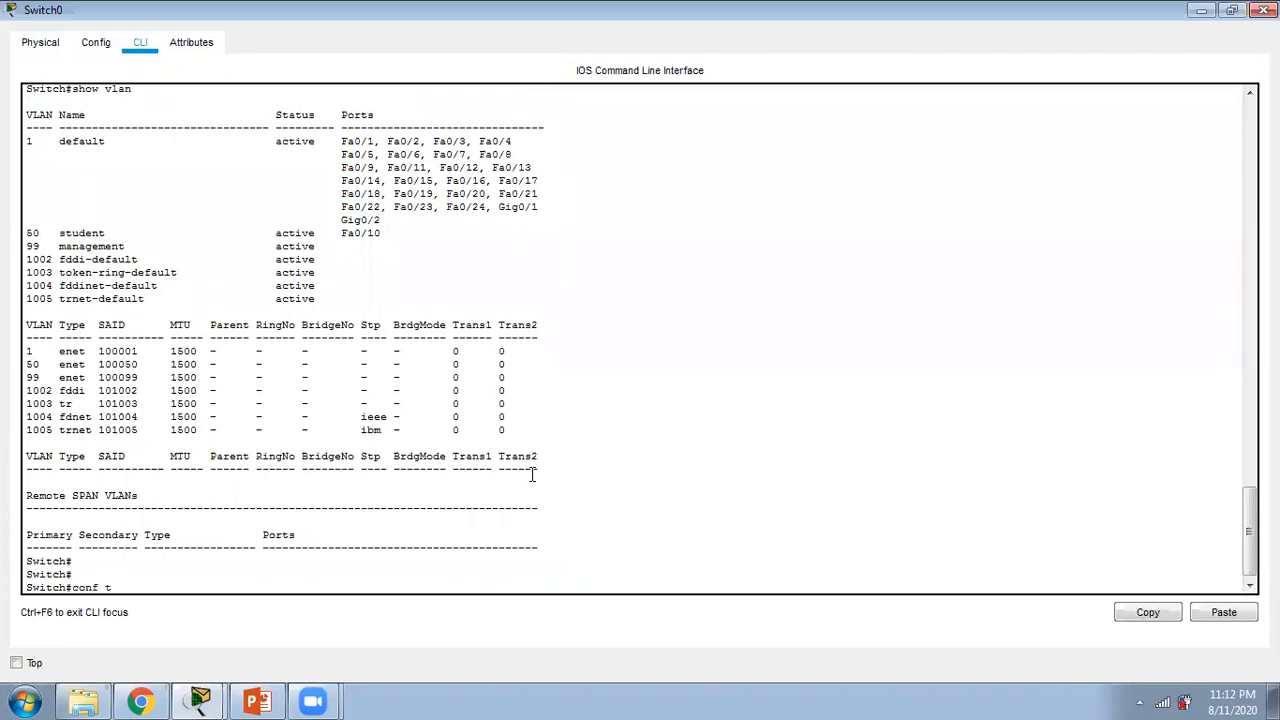
pyautogui.press('Return')
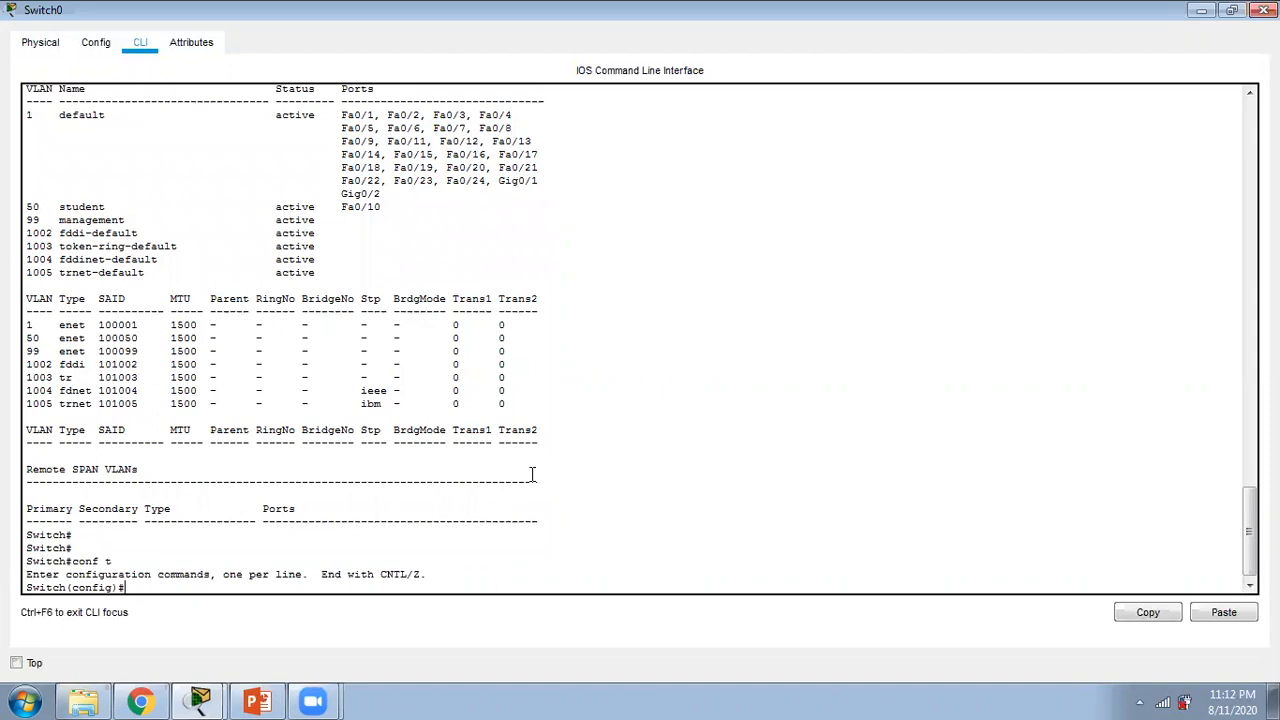
pyautogui.write('int fa 0/24')
pyautogui.press('Return')
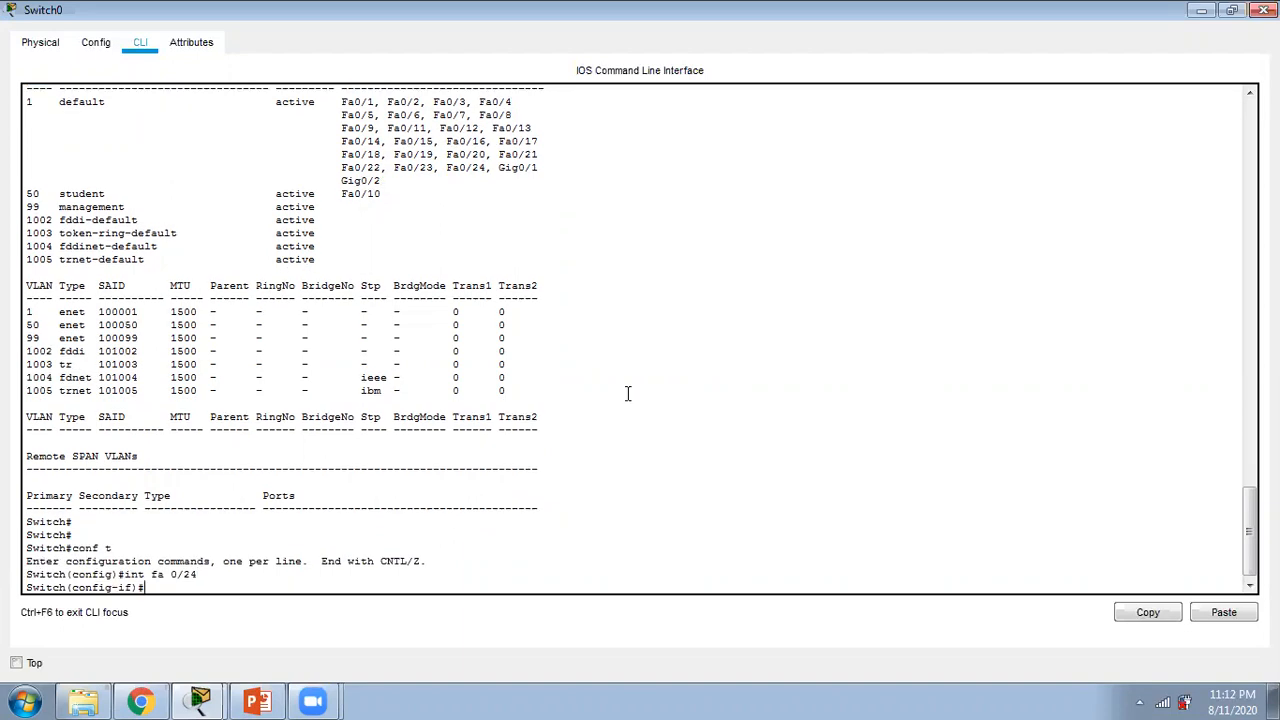
pyautogui.click(1202, 10)
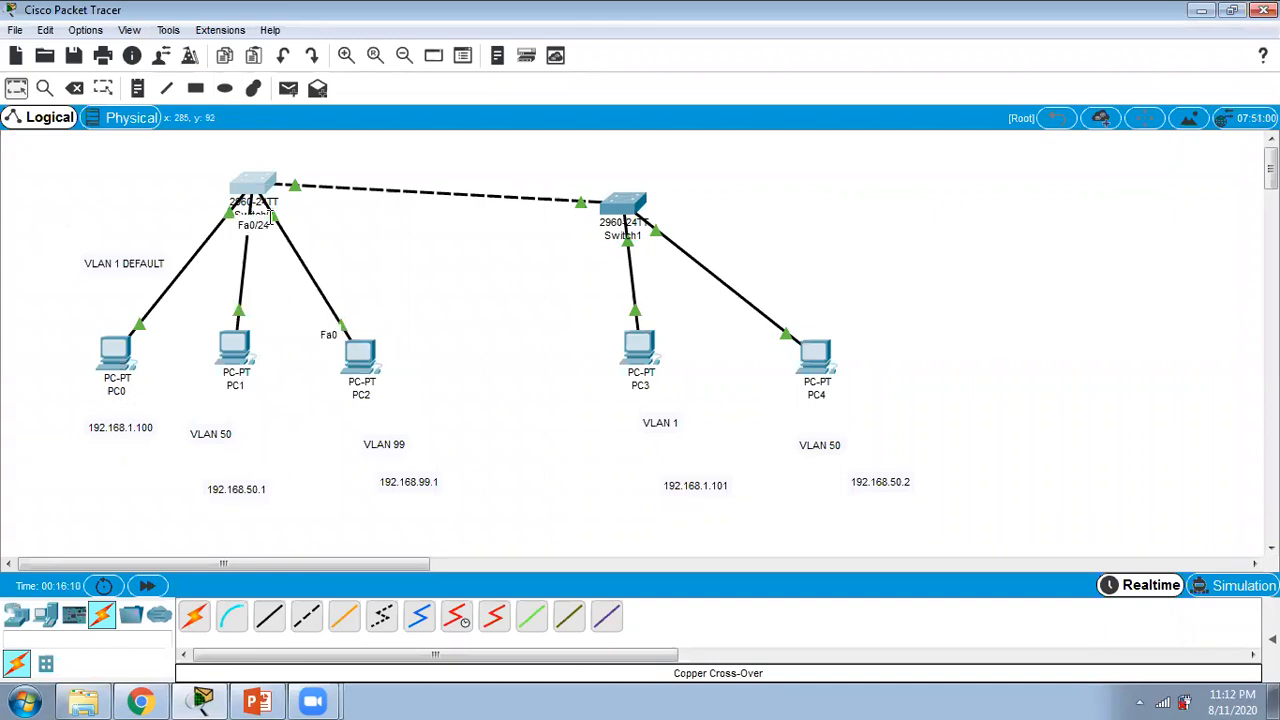
pyautogui.click(250, 186)
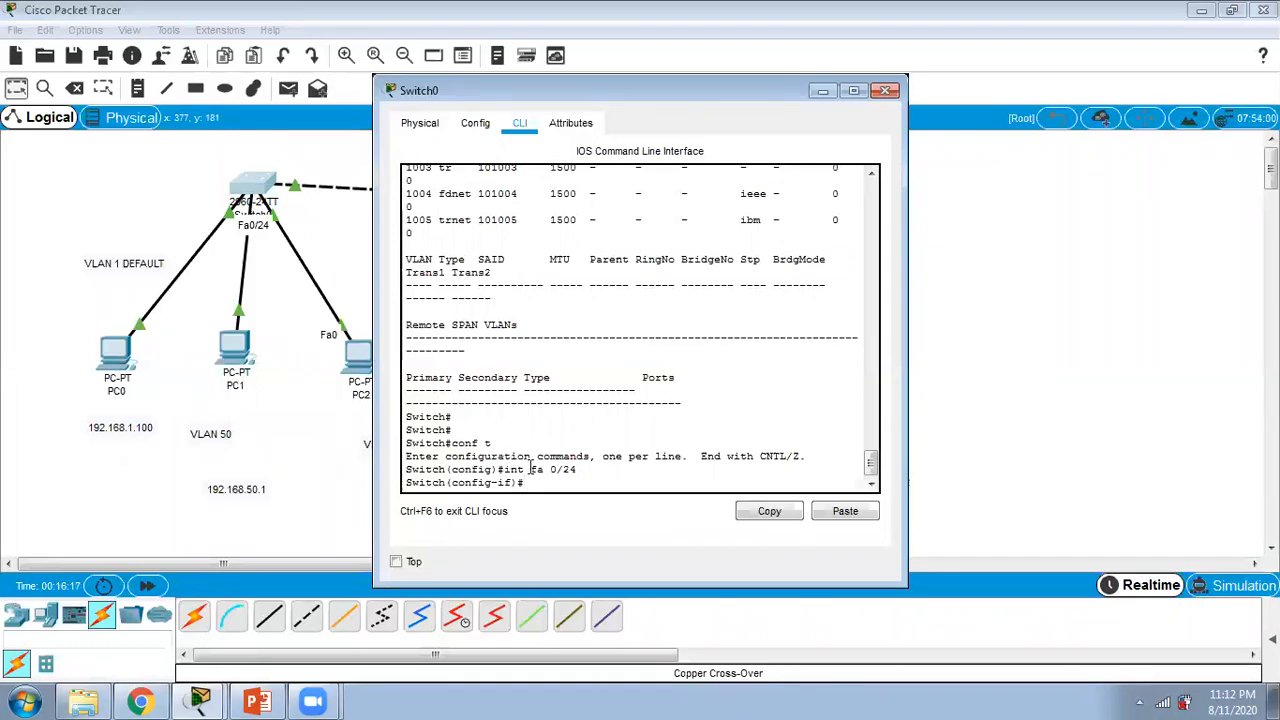
pyautogui.click(854, 92)
# Step: Set interface fa 0/24 to access mode and assign it to VLAN 99
pyautogui.write('switchport mode ')
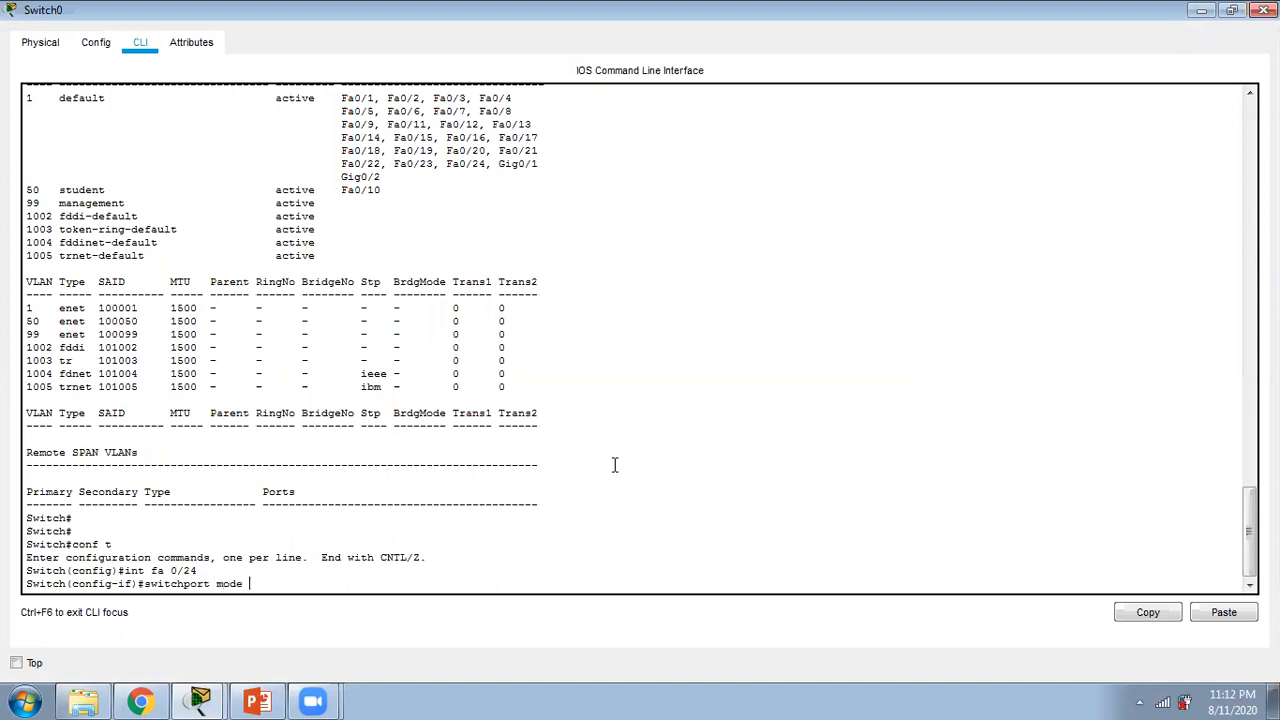
pyautogui.write('access')
pyautogui.press('Return')
pyautogui.write('switchport access vlan 99')
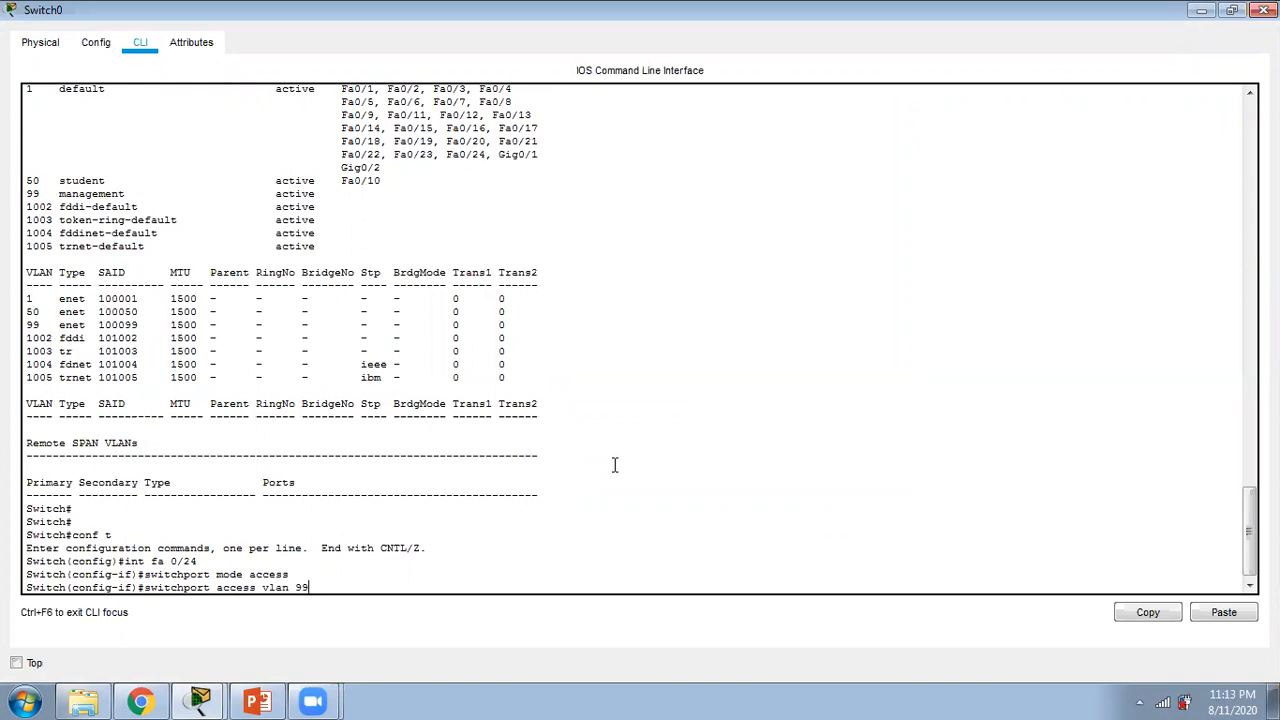
pyautogui.press('Return')
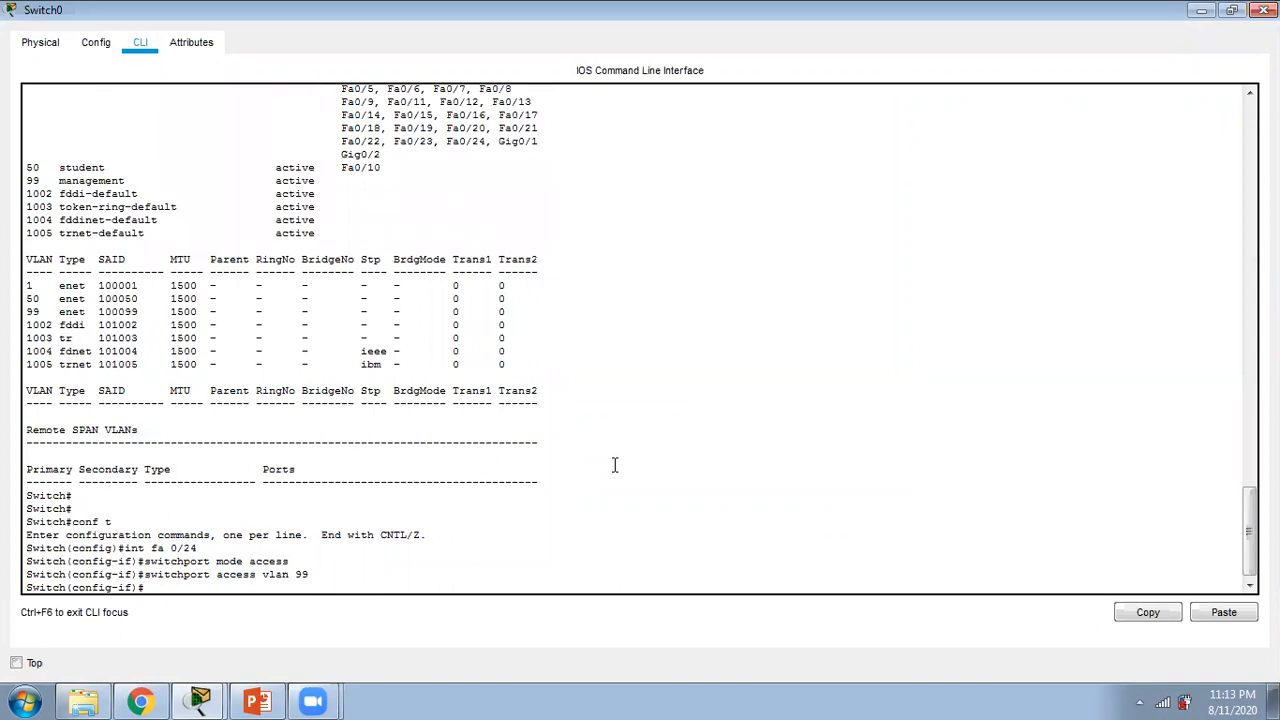
# Step: Try to assign IP address 192.168.99.2 with mask 255.255.255.0 to interface fa 0/24
pyautogui.write('i')
pyautogui.write('p addres')
pyautogui.write('s')
pyautogui.write(' 192')
pyautogui.write('.16')
pyautogui.write('8.99.2')
pyautogui.write(' 255.2')
pyautogui.write('55')
pyautogui.write('55.255.0')
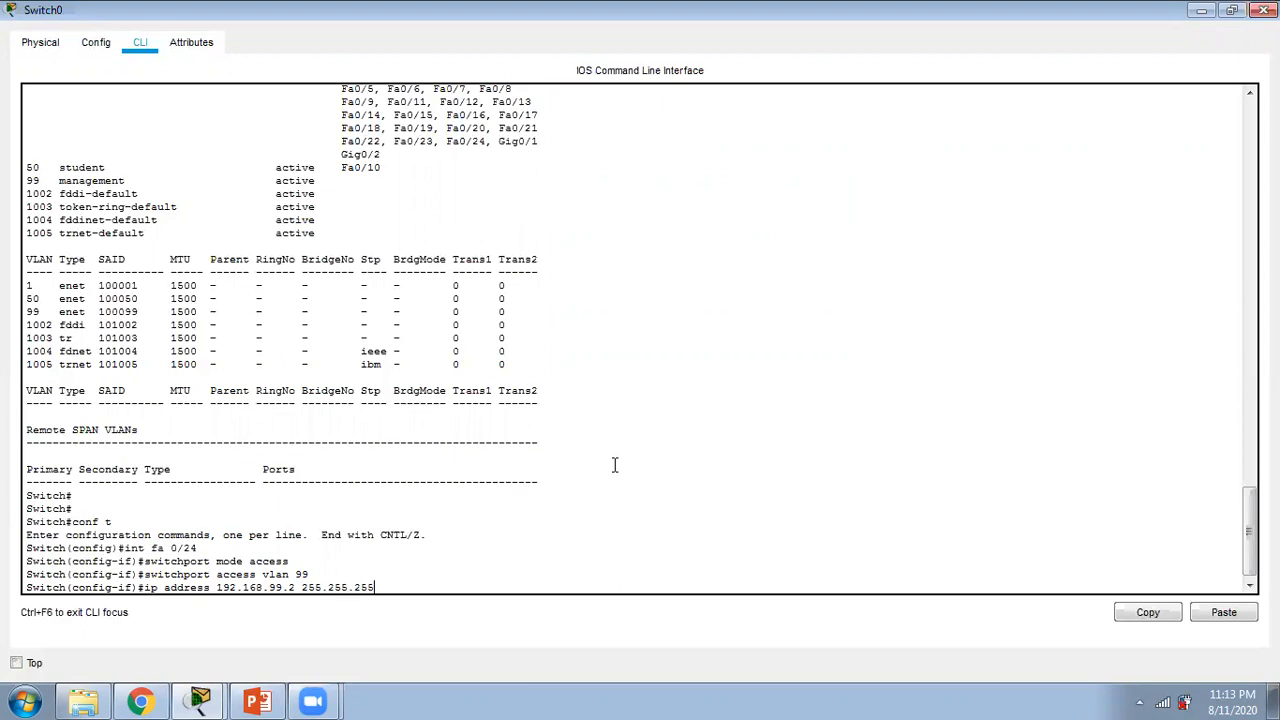
pyautogui.press('Return')
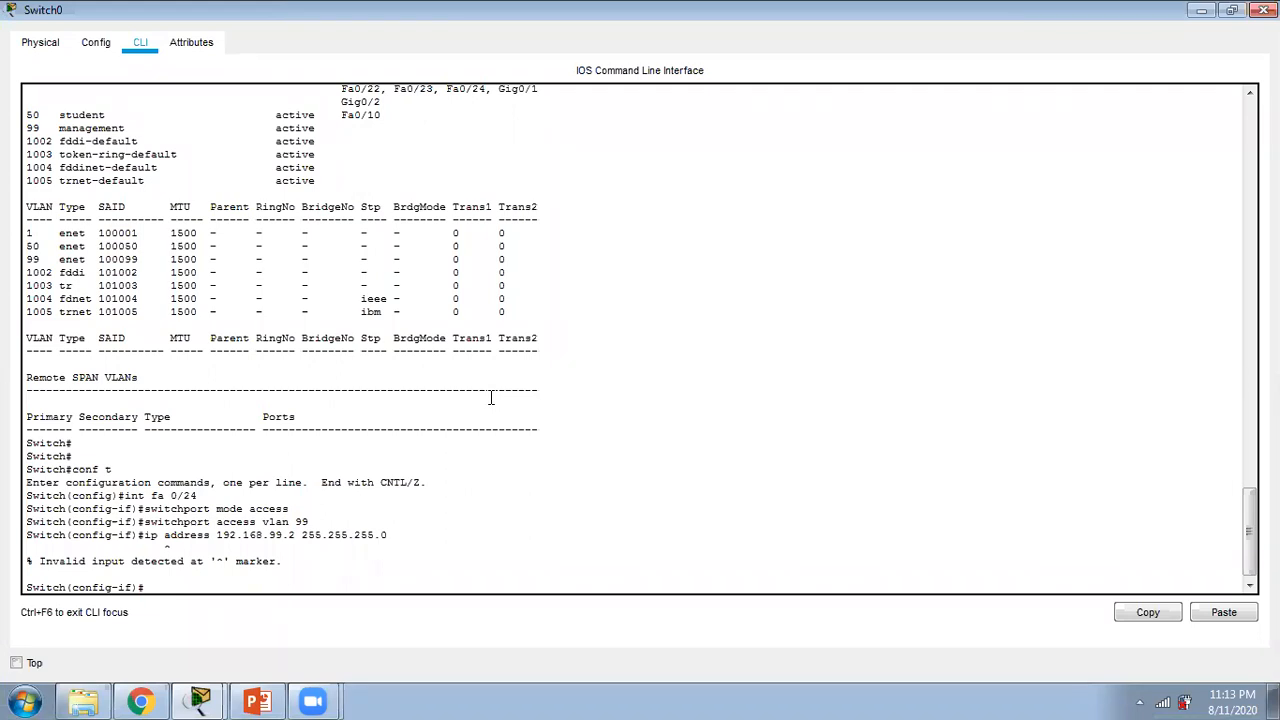
# Step: Leave configuration mode on Switch0 and run "show vlan" to examine the port assigned to VLAN 99
pyautogui.write('end')
pyautogui.press('Return')
pyautogui.press('Return')
pyautogui.press('Return')
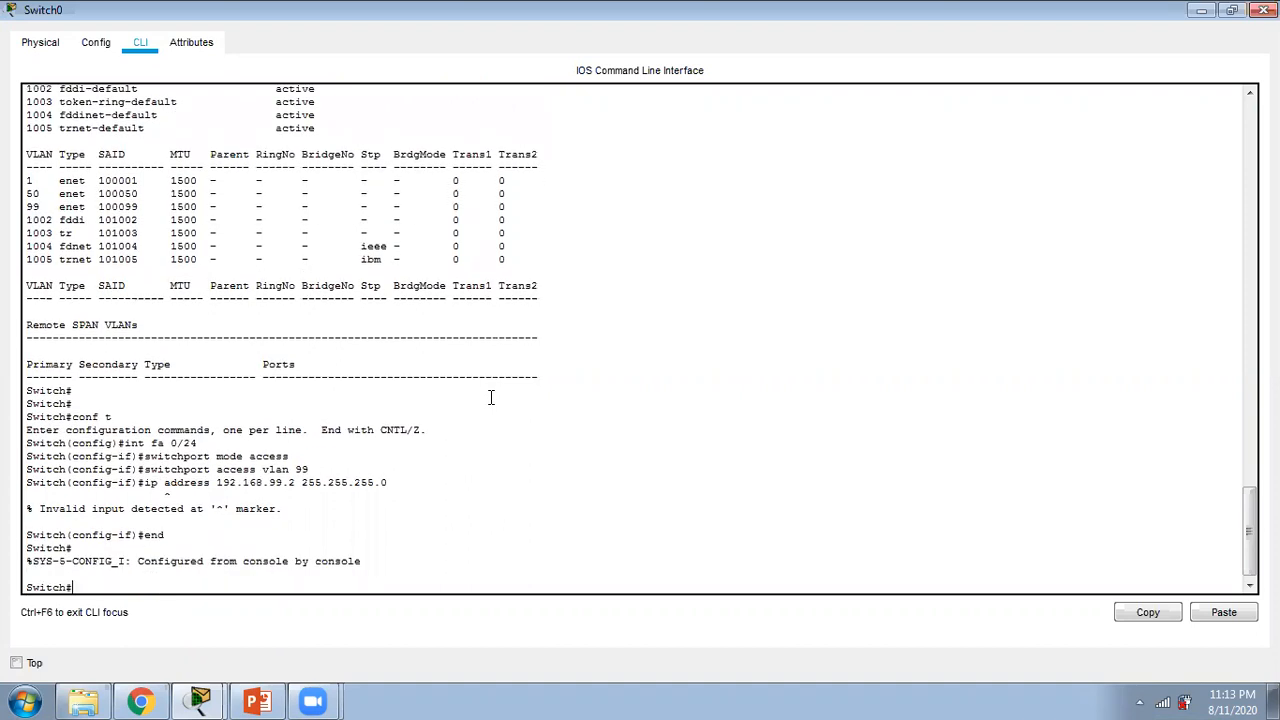
pyautogui.write('sh')
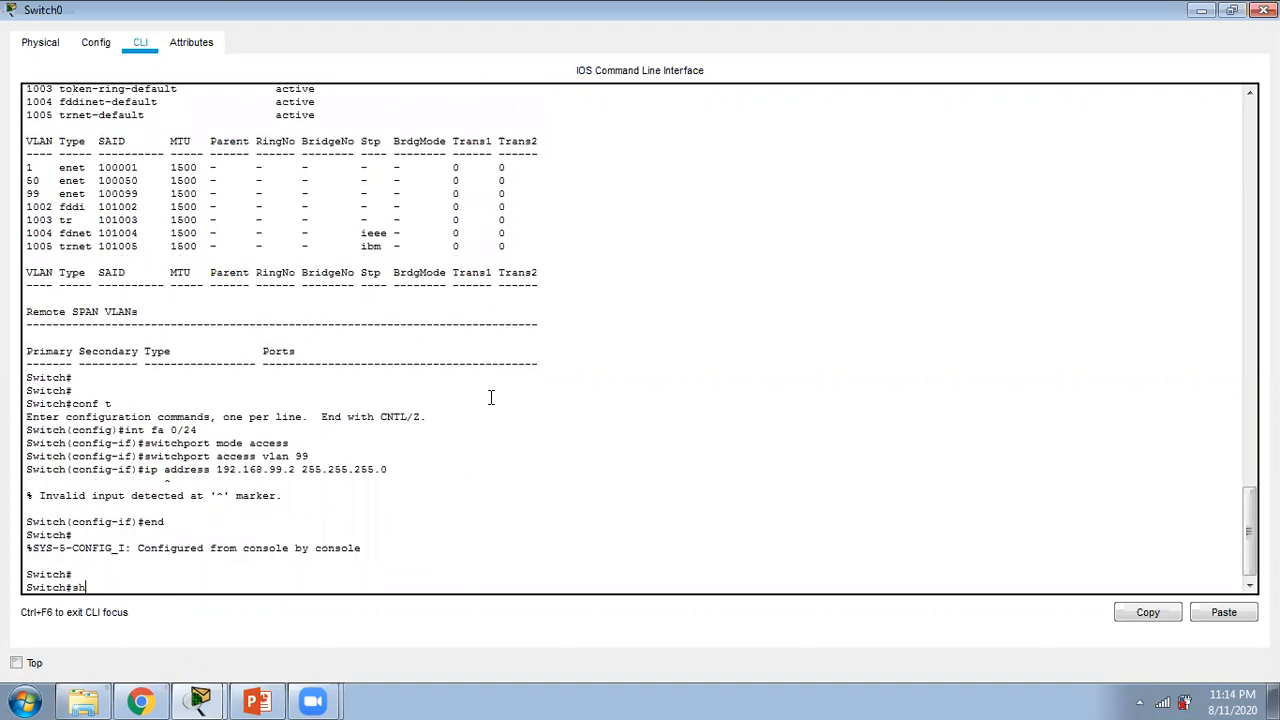
pyautogui.write('ow vlan')
pyautogui.press('Return')
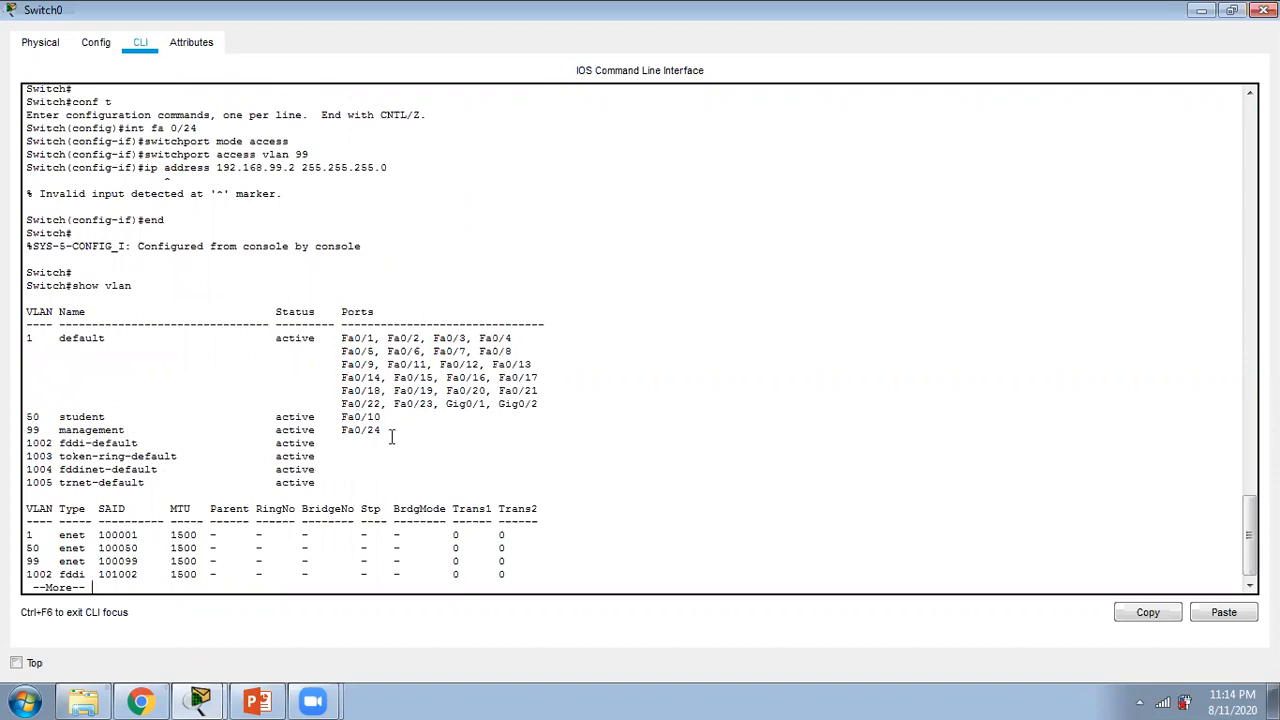
# Step: Page through the rest of the "show vlan" output on Switch0
pyautogui.press('Return')
pyautogui.press('Return')
pyautogui.press('Return')
# Step: Enter configuration mode on Switch0 and open the virtual interface VLAN 99
pyautogui.press('Return')
pyautogui.press('Return')
pyautogui.press('Return')
pyautogui.press('Return')
pyautogui.press('Return')
pyautogui.press('Return')
pyautogui.press('Return')
pyautogui.press('Return')
pyautogui.press('Return')
pyautogui.press('Return')
pyautogui.press('Return')
pyautogui.press('Return')
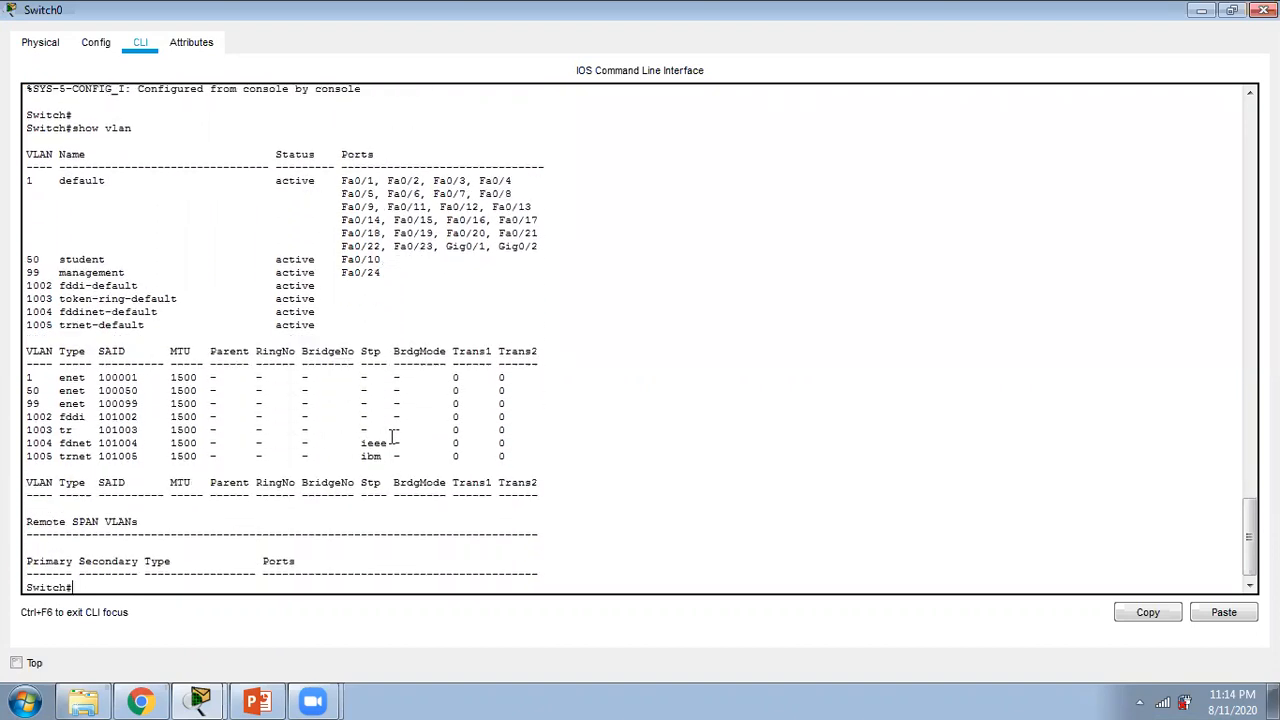
pyautogui.write('conft')
pyautogui.press('BackSpace')
pyautogui.write('t')
pyautogui.press('Return')
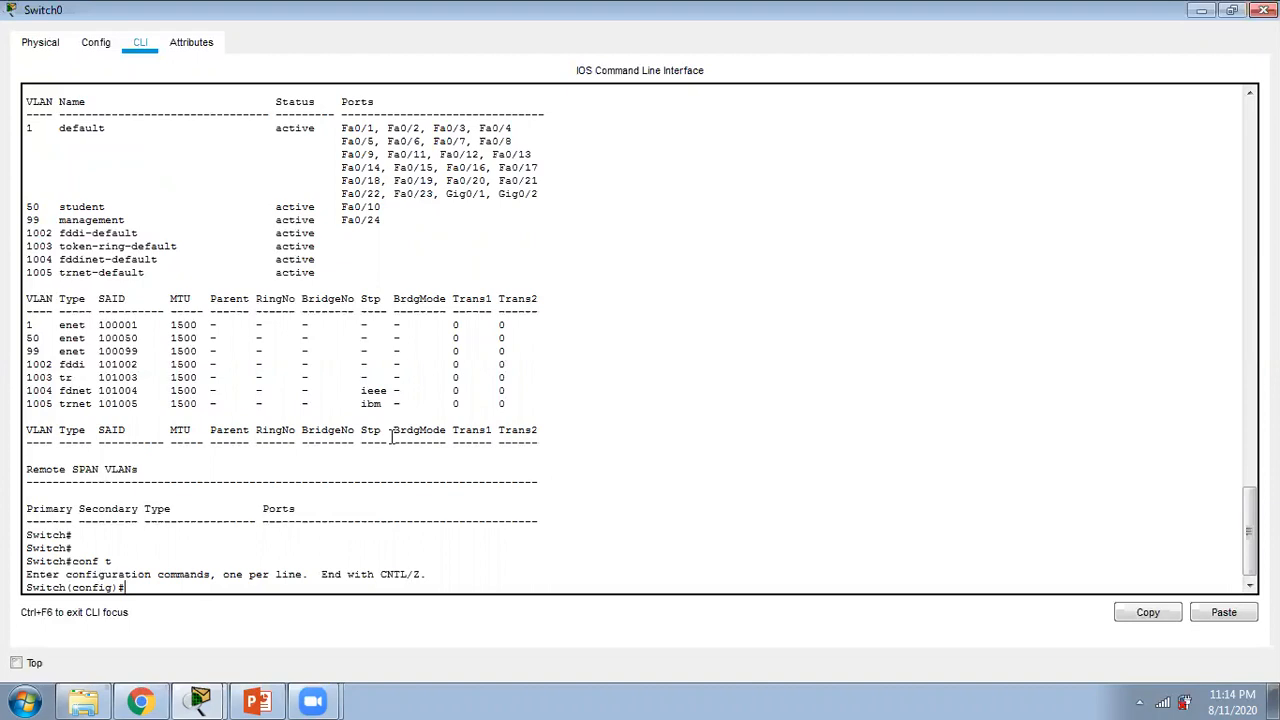
pyautogui.write('int vlan 99')
pyautogui.press('Return')
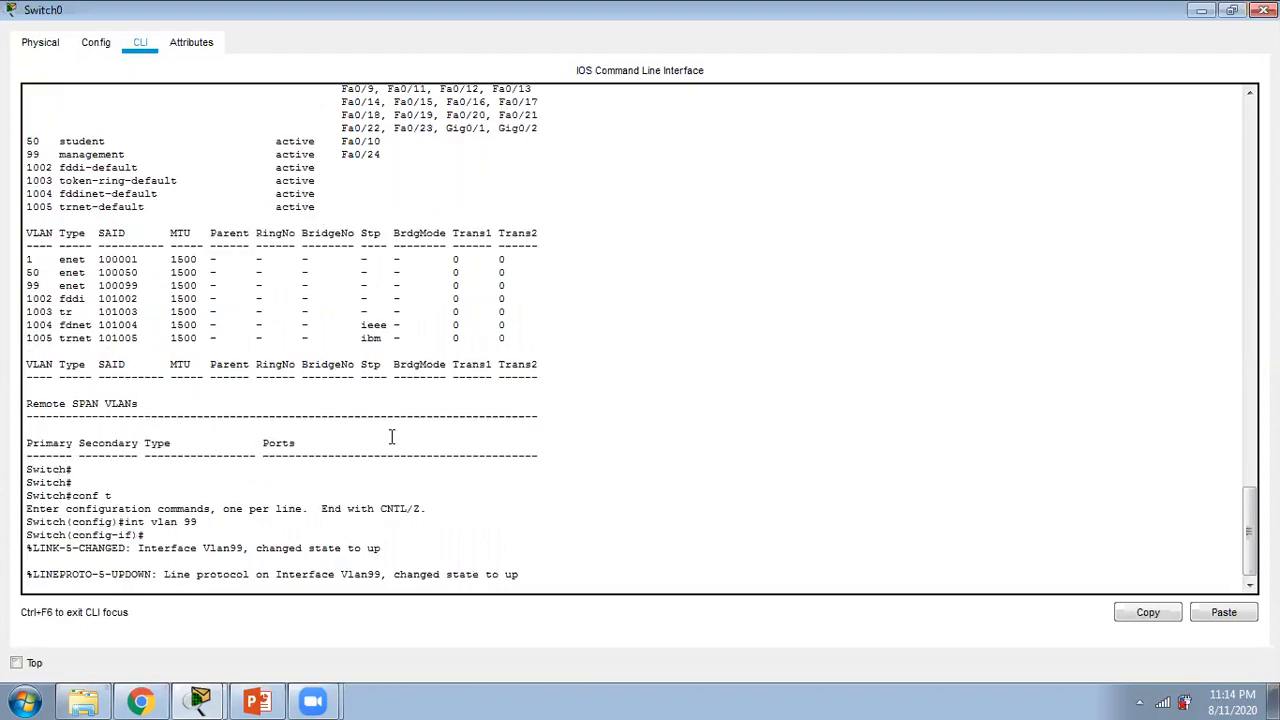
pyautogui.press('Return')
pyautogui.press('Return')
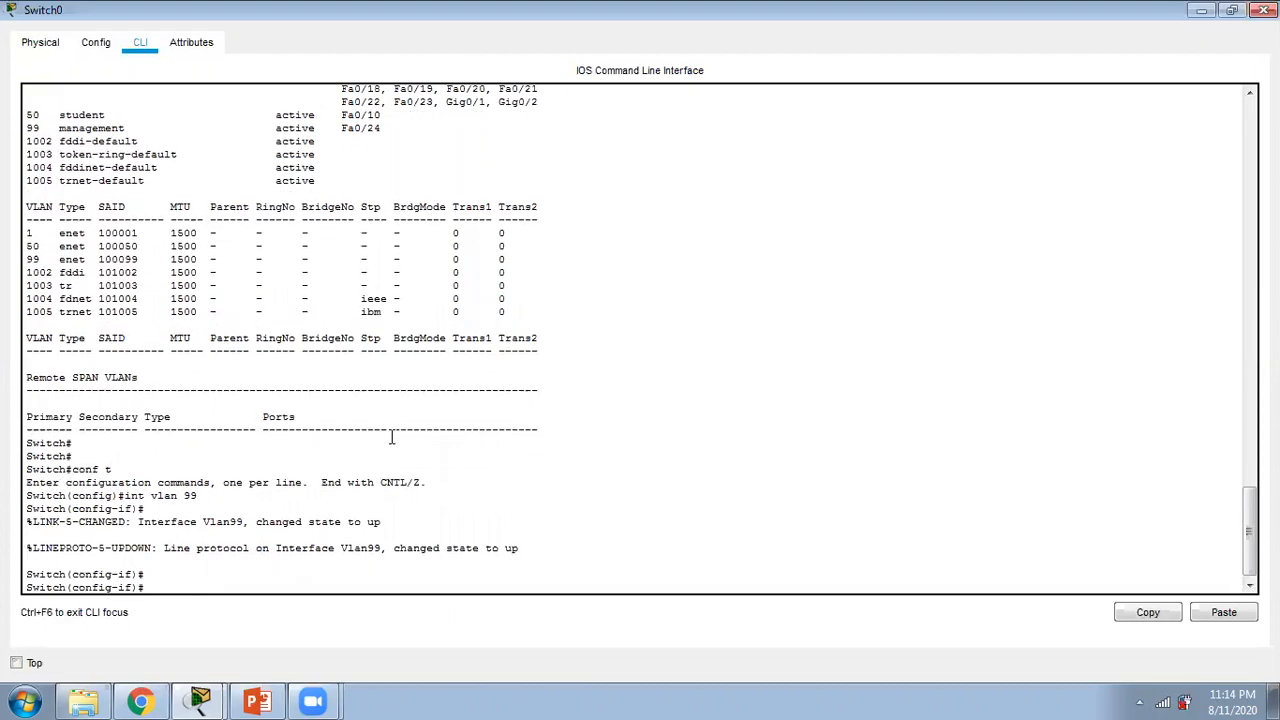
# Step: Assign IP address 192.168.99.2 with mask 255.255.255.0 to interface VLAN 99
pyautogui.write('ip address 192.168.99.2 255')
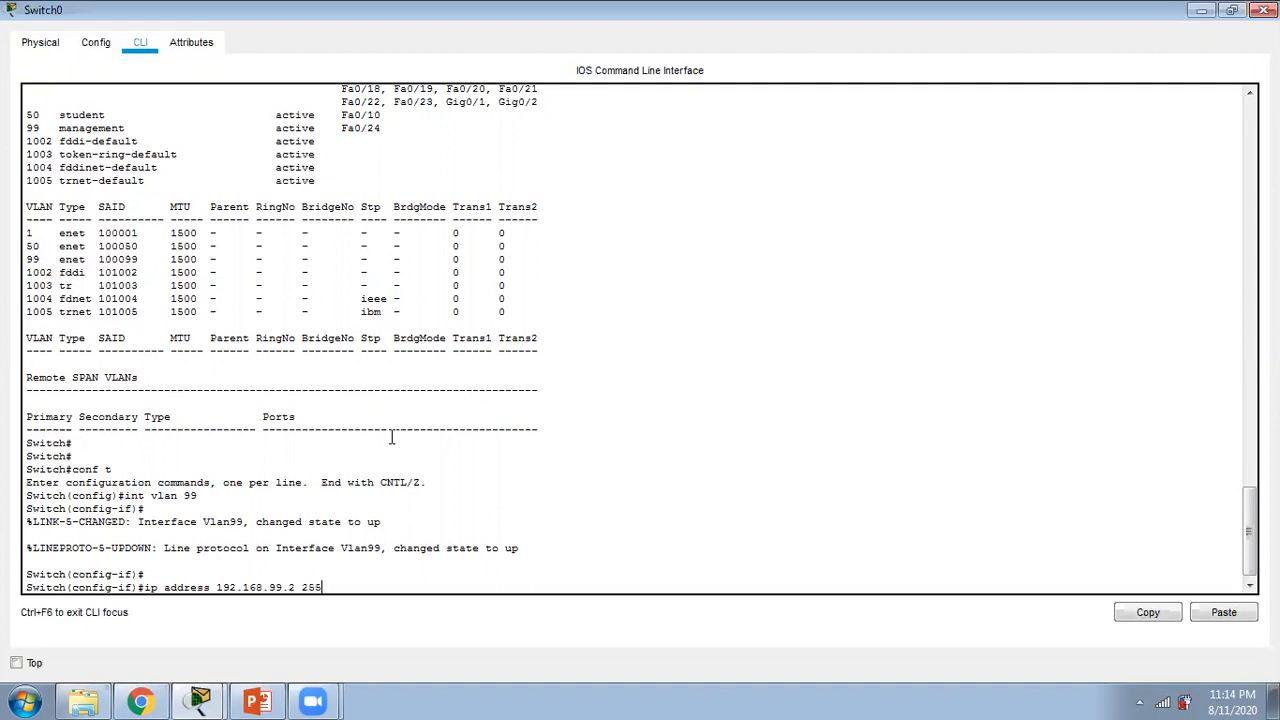
pyautogui.write('.255.255.0')
pyautogui.press('Return')
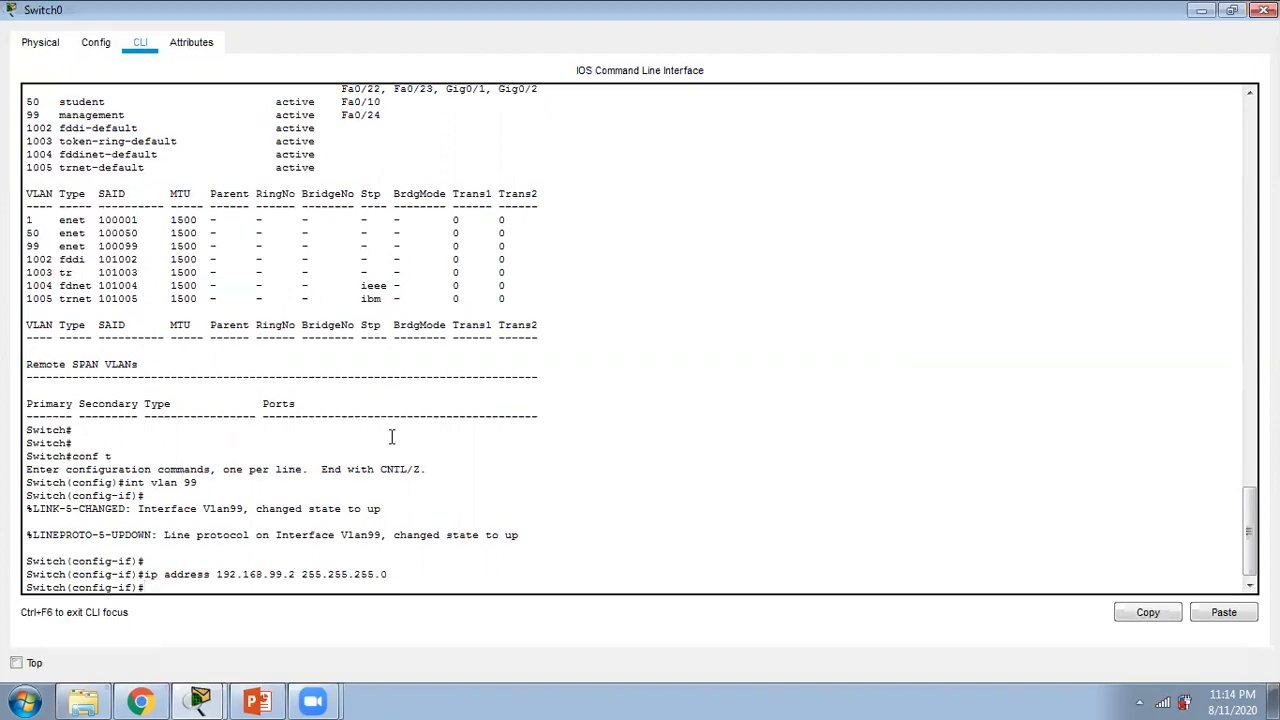
# Step: Activate interface VLAN 99 with "no shut down" and leave configuration mode
pyautogui.write('no shut down')
pyautogui.press('Return')
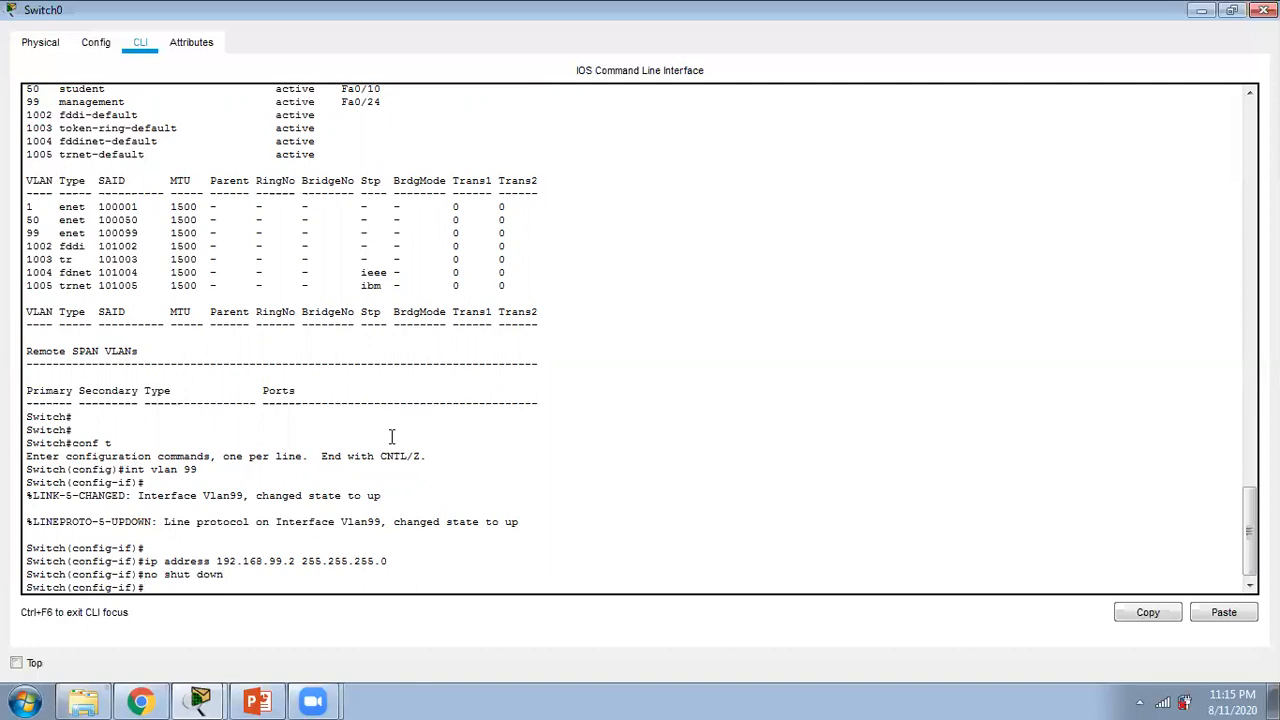
pyautogui.write('end')
pyautogui.press('Return')
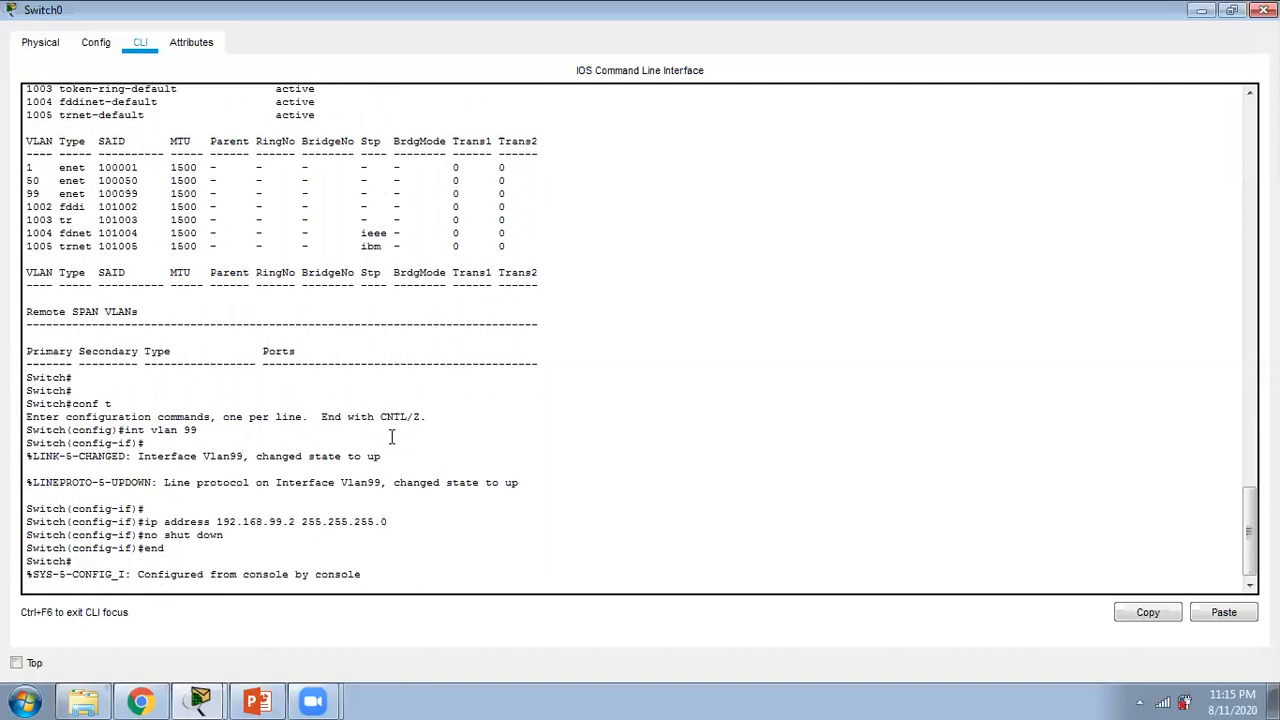
# Step: Run "show run" on Switch0, view the start of the running configuration and quit the listing
pyautogui.write('show run')
pyautogui.press('Return')
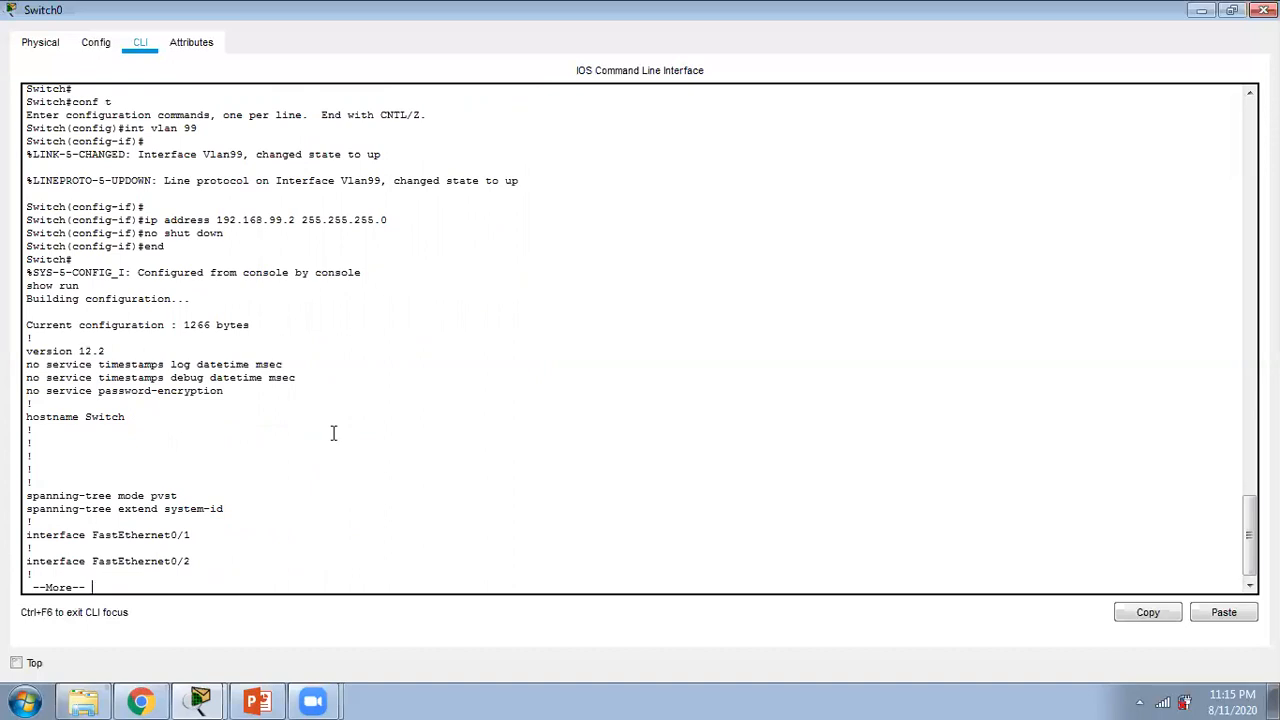
pyautogui.press('Return')
pyautogui.press('Return')
pyautogui.press('Return')
pyautogui.press('Return')
pyautogui.press('Return')
pyautogui.press('Return')
pyautogui.press('Return')
pyautogui.write('q')
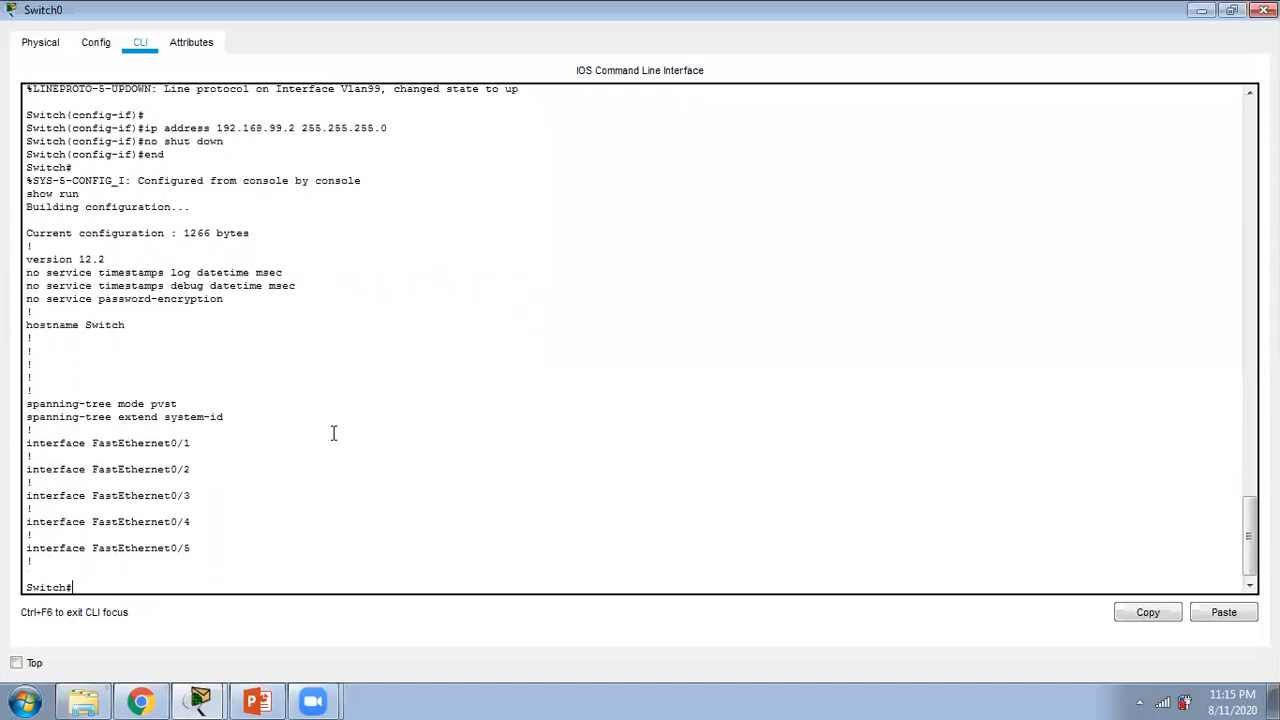
pyautogui.write('conf t')
# Step: Enter configuration mode on Switch0 and open the remote-access lines with "line vty 0 15"
pyautogui.press('Return')
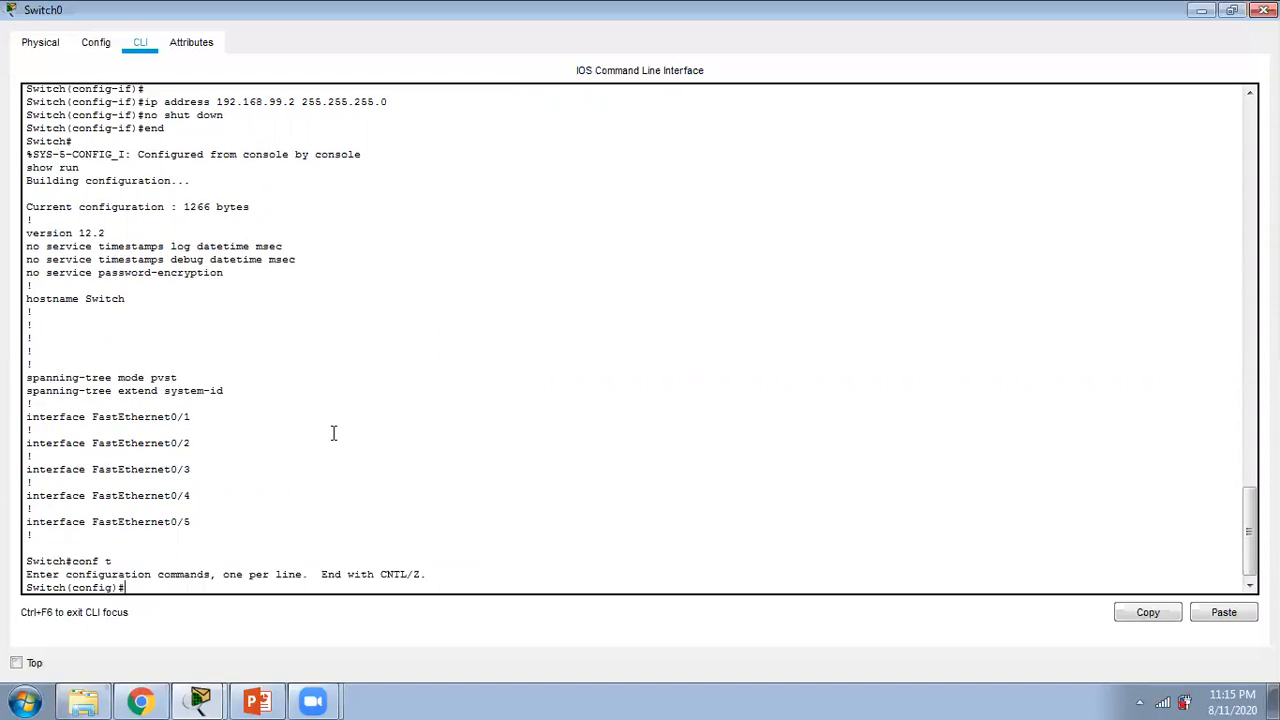
pyautogui.write('line vty 0 15')
pyautogui.press('Return')
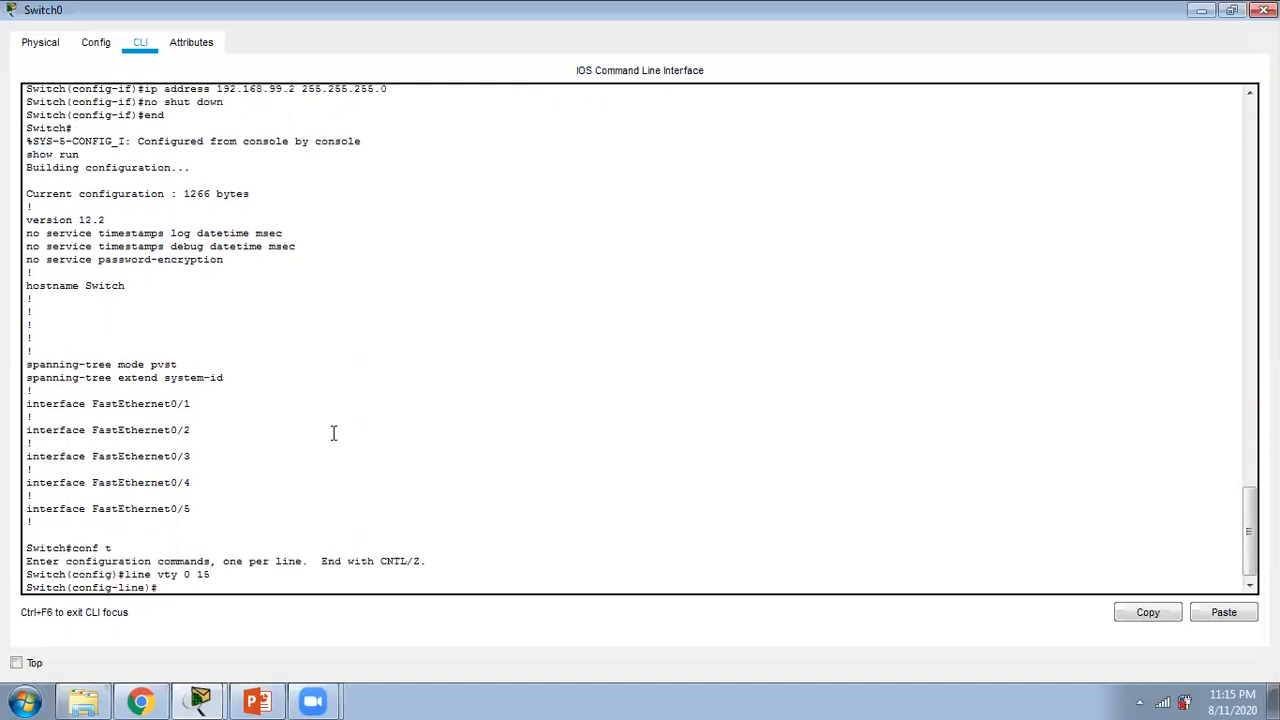
# Step: Set the access password for VTY lines 0 to 15, correcting the misspelled command
pyautogui.write('psa')
pyautogui.write('sword c')
pyautogui.write('isco')
pyautogui.press('Return')
pyautogui.write('login')
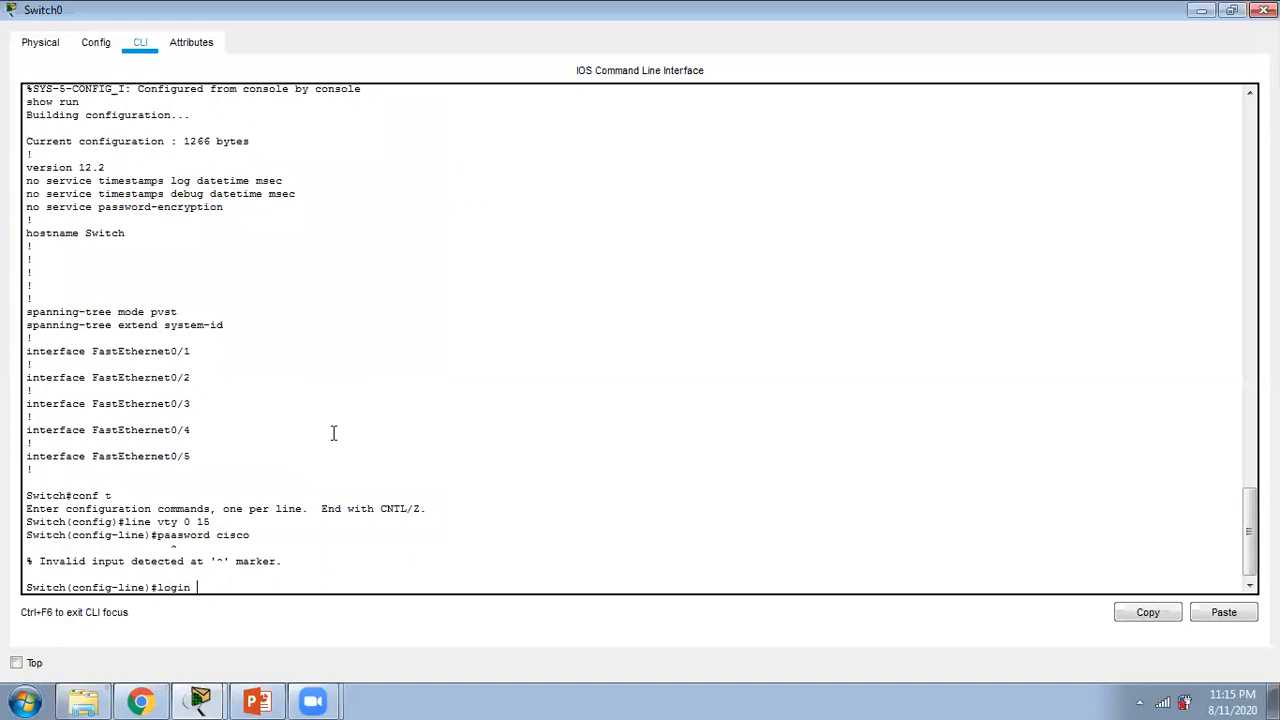
pyautogui.press('Up')
pyautogui.press('BackSpace')
pyautogui.write('ssword cisco')
pyautogui.press('Return')
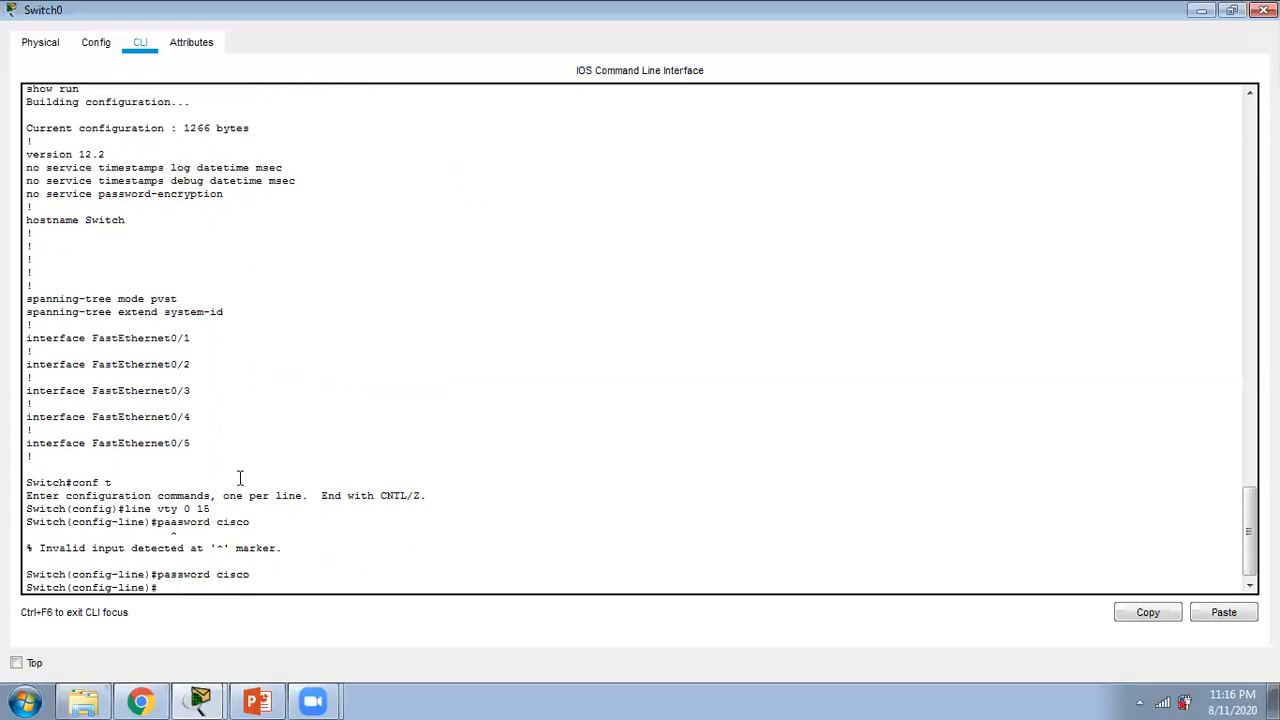
# Step: Enable login on the VTY lines and leave configuration mode
pyautogui.write('login')
pyautogui.press('Return')
pyautogui.write('end')
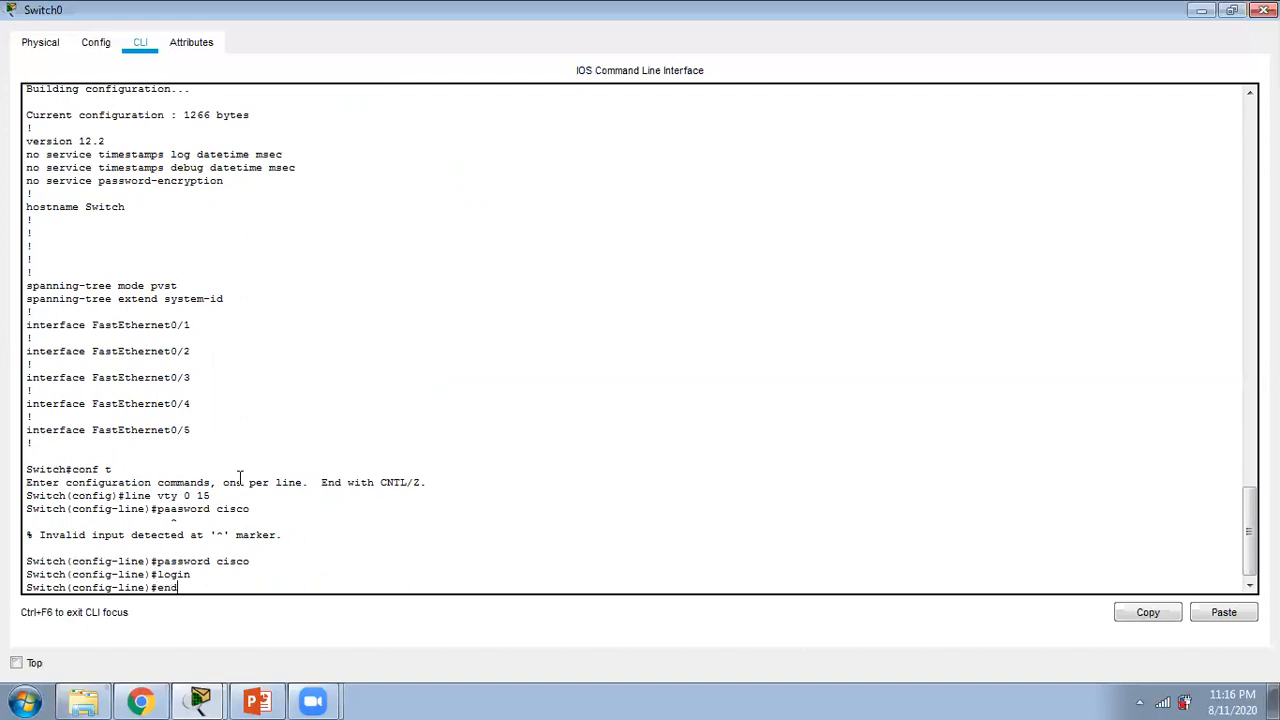
pyautogui.press('Return')
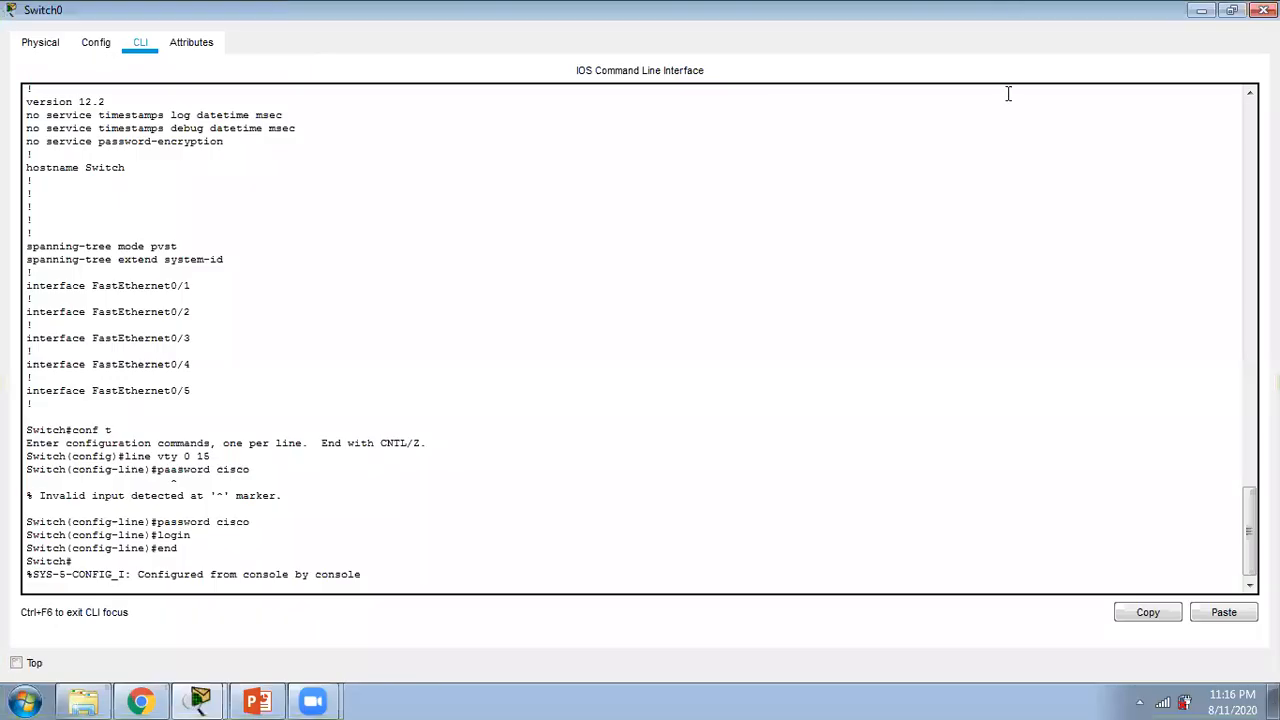
# Step: Close the Switch0 window and place a note reading "telnet 192.168.99.2" between the two switches, above and beside PC2
pyautogui.click(1263, 10)
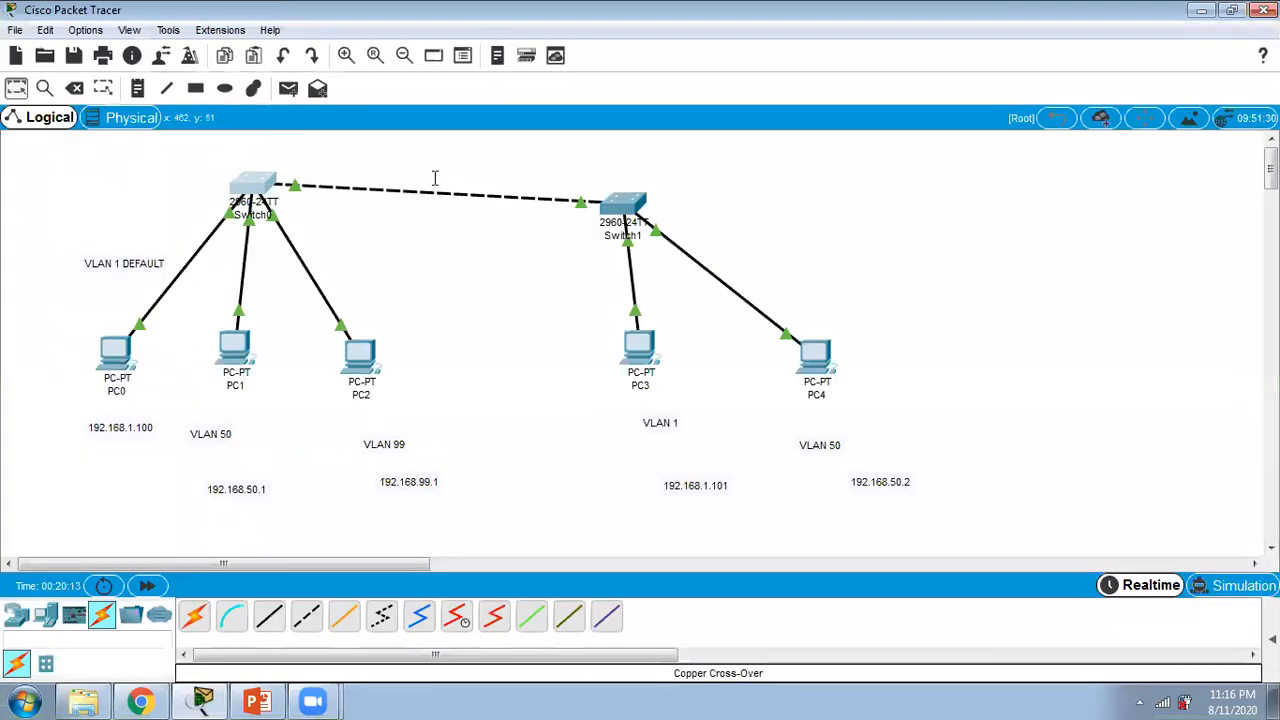
pyautogui.click(137, 88)
pyautogui.click(369, 250)
pyautogui.write('te')
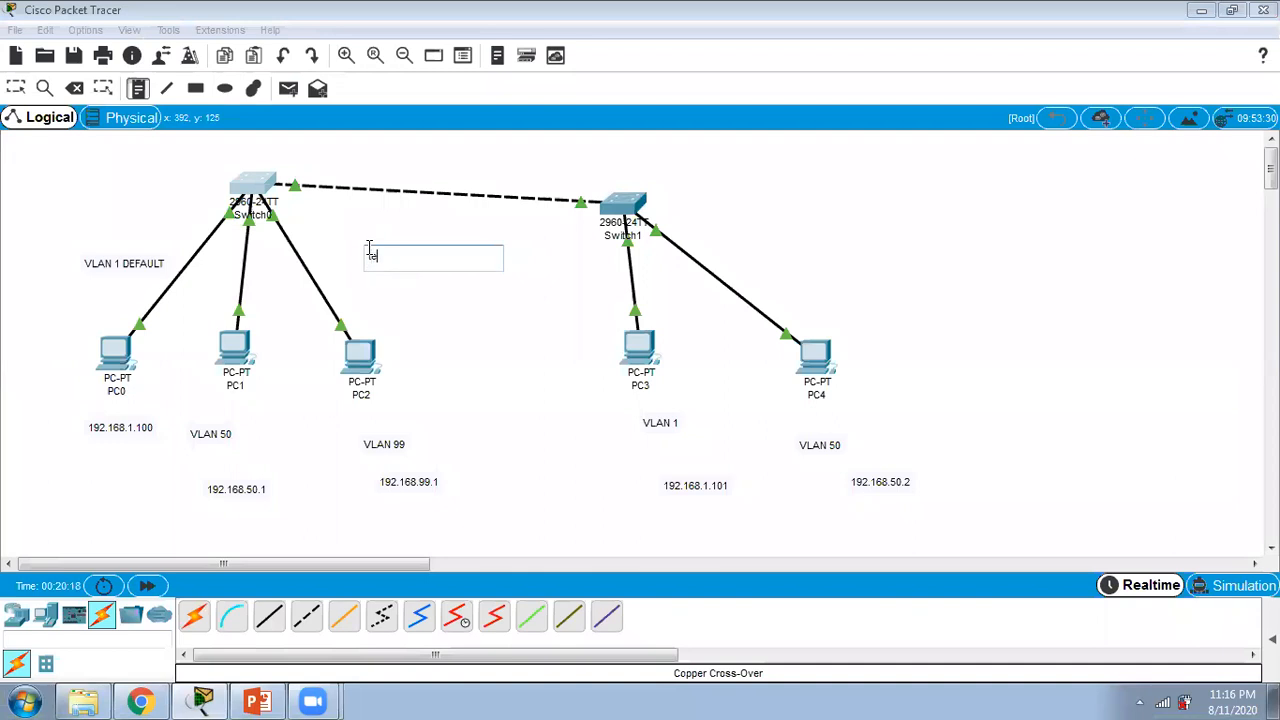
pyautogui.write('lnet 192.168.99.2')
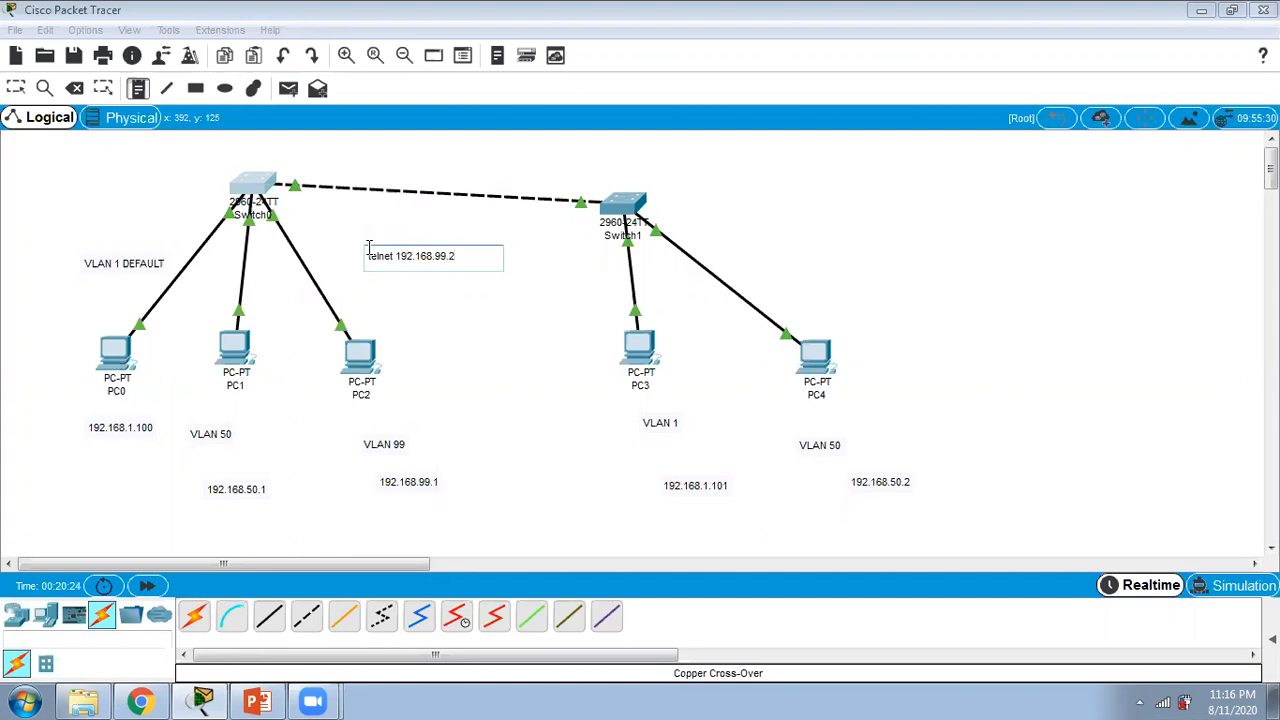
pyautogui.click(493, 376)
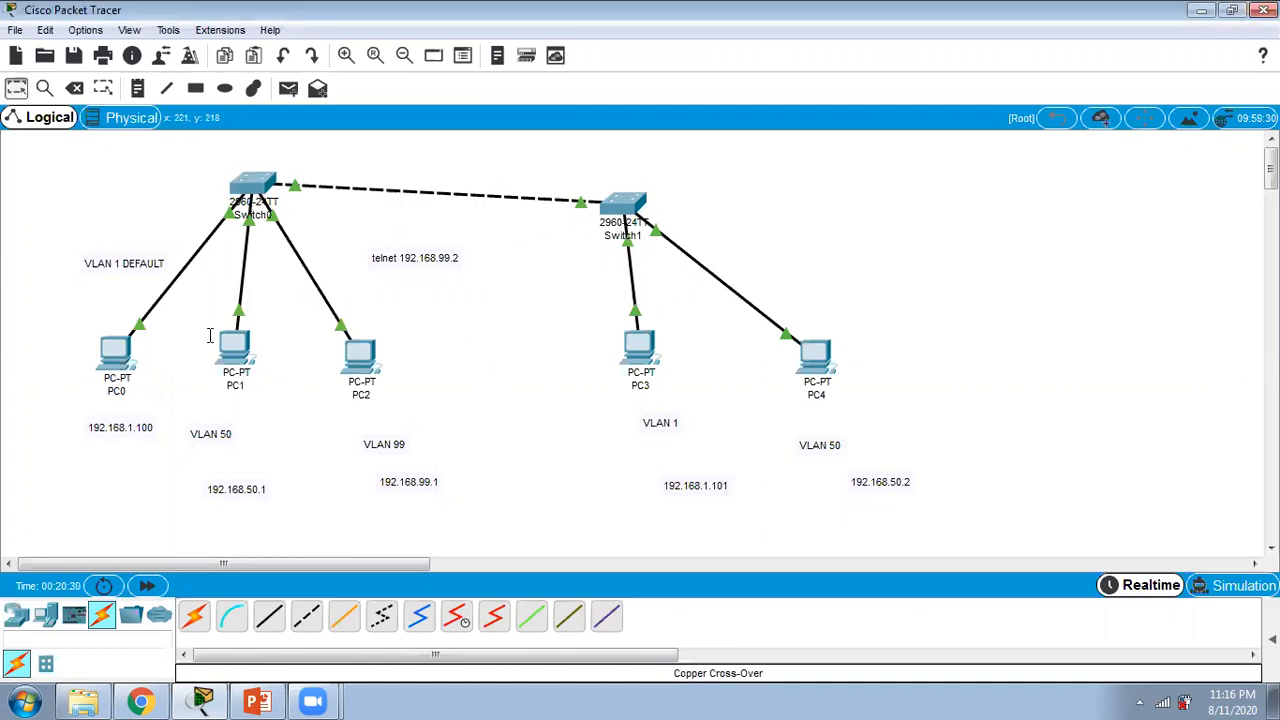
# Step: Open the command prompt on PC2
pyautogui.click(362, 352)
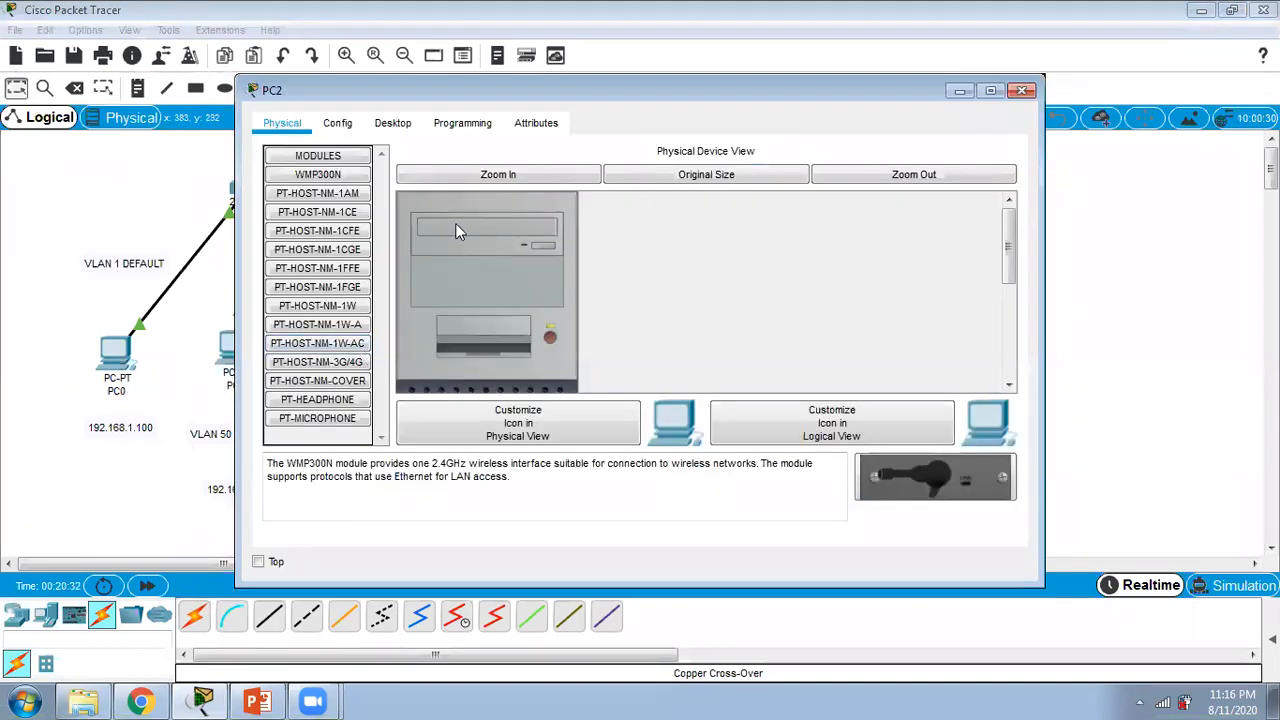
pyautogui.click(389, 124)
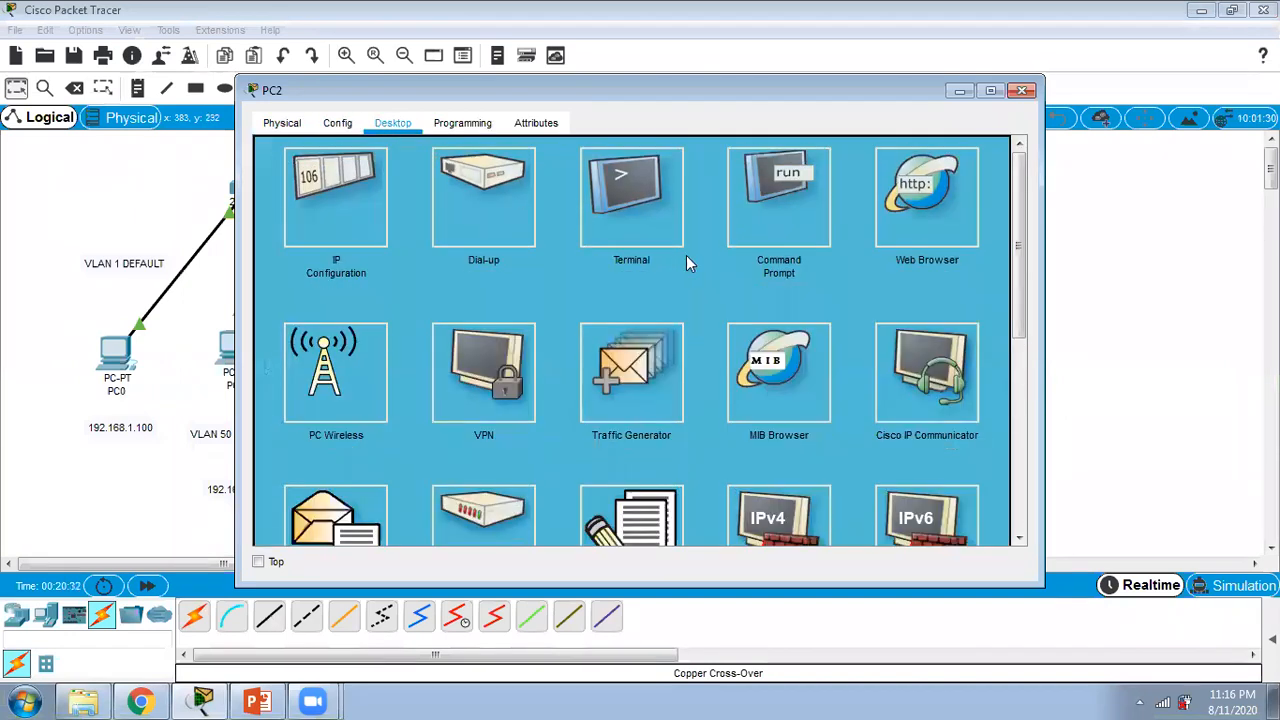
pyautogui.click(771, 222)
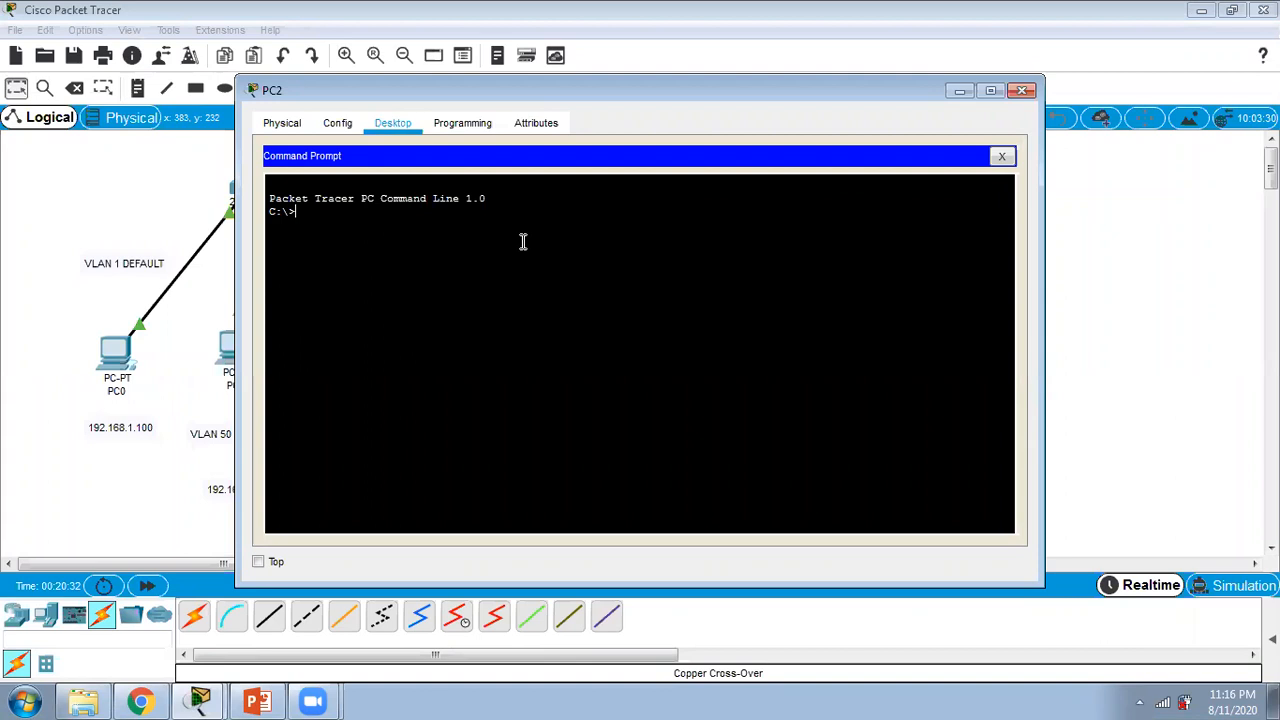
# Step: Try to run "ping telnet 192.168.99.2" from PC2
pyautogui.write('ping telnet 192')
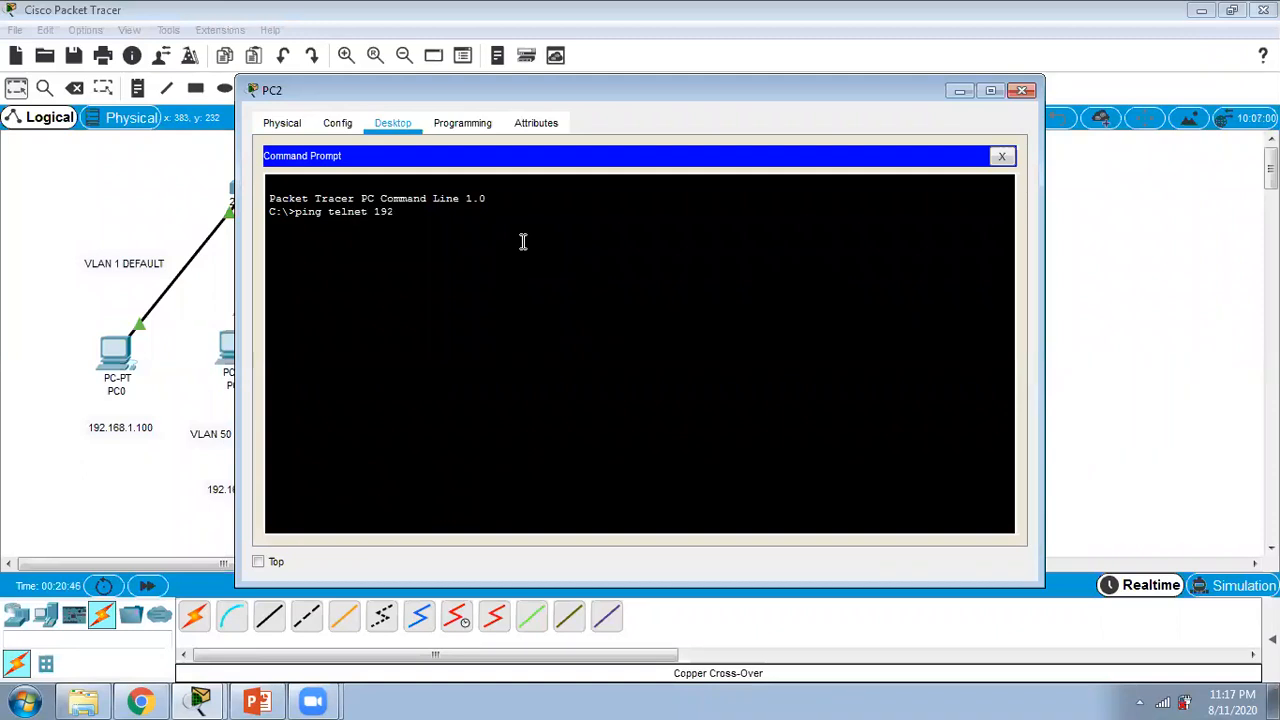
pyautogui.write('.168.99')
pyautogui.write('.2')
pyautogui.press('Return')
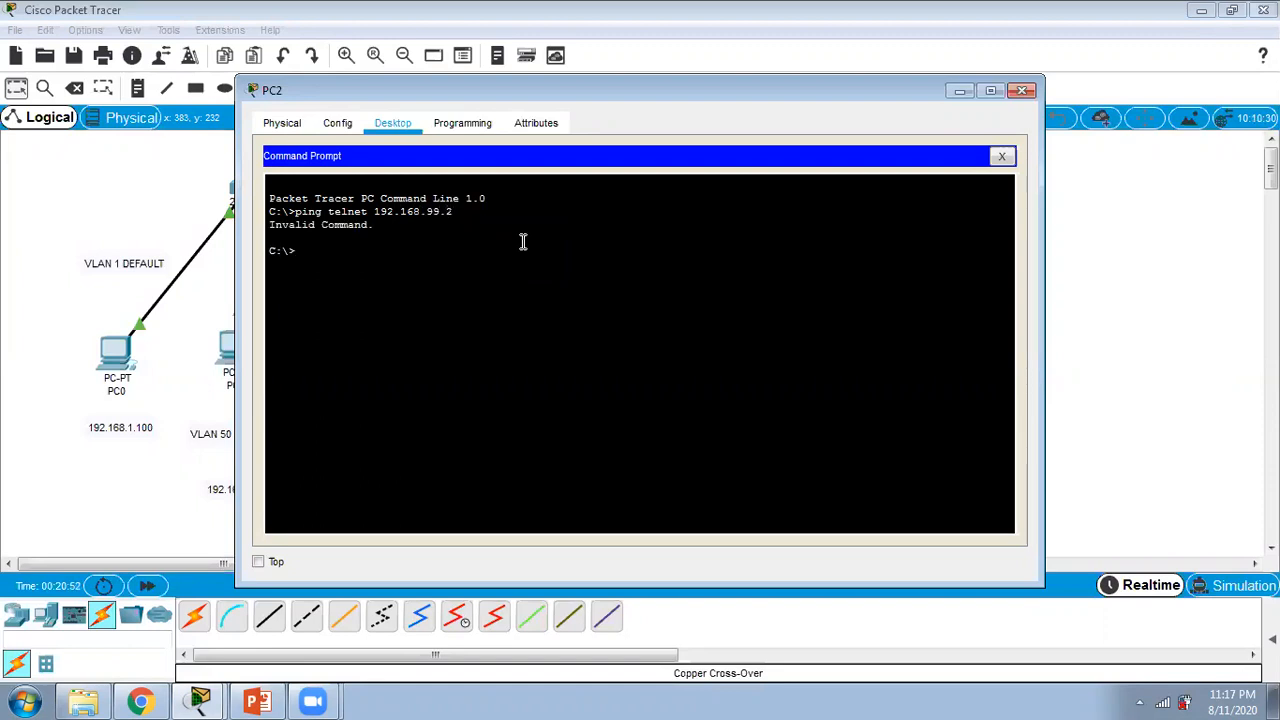
# Step: Remove "ping" from the previous command and run "telnet 192.168.99.2" from PC2
pyautogui.press('Up')
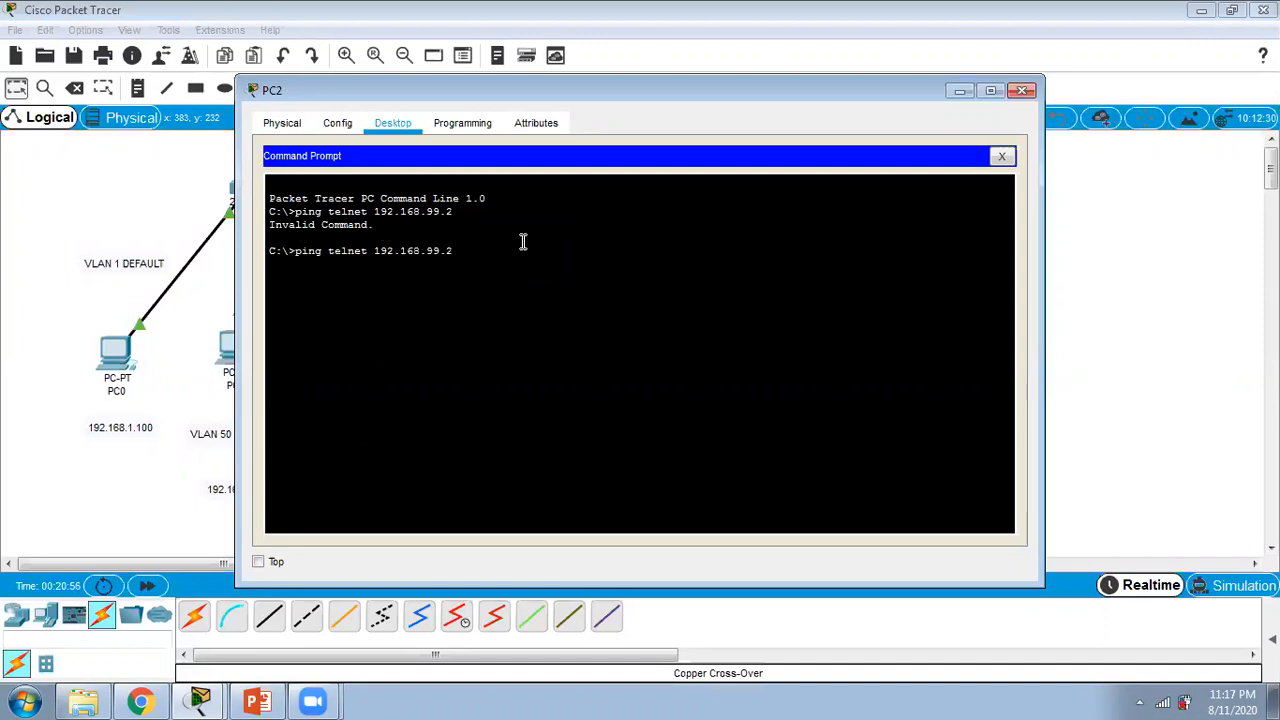
pyautogui.press('Home')
pyautogui.press('Delete')
pyautogui.press('Delete')
pyautogui.press('Delete')
pyautogui.press('Delete')
pyautogui.press('Delete')
pyautogui.press('Return')
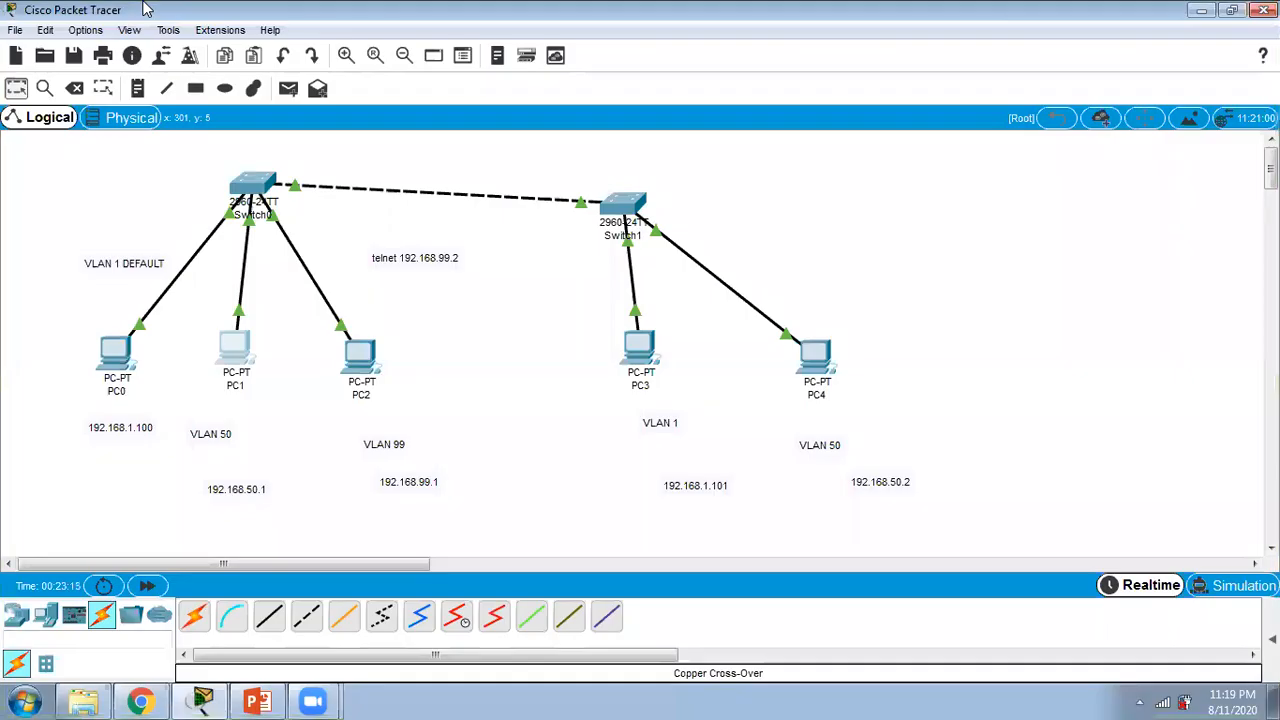
# Step: Open Switch0's command line and enter global configuration mode
pyautogui.click(257, 181)
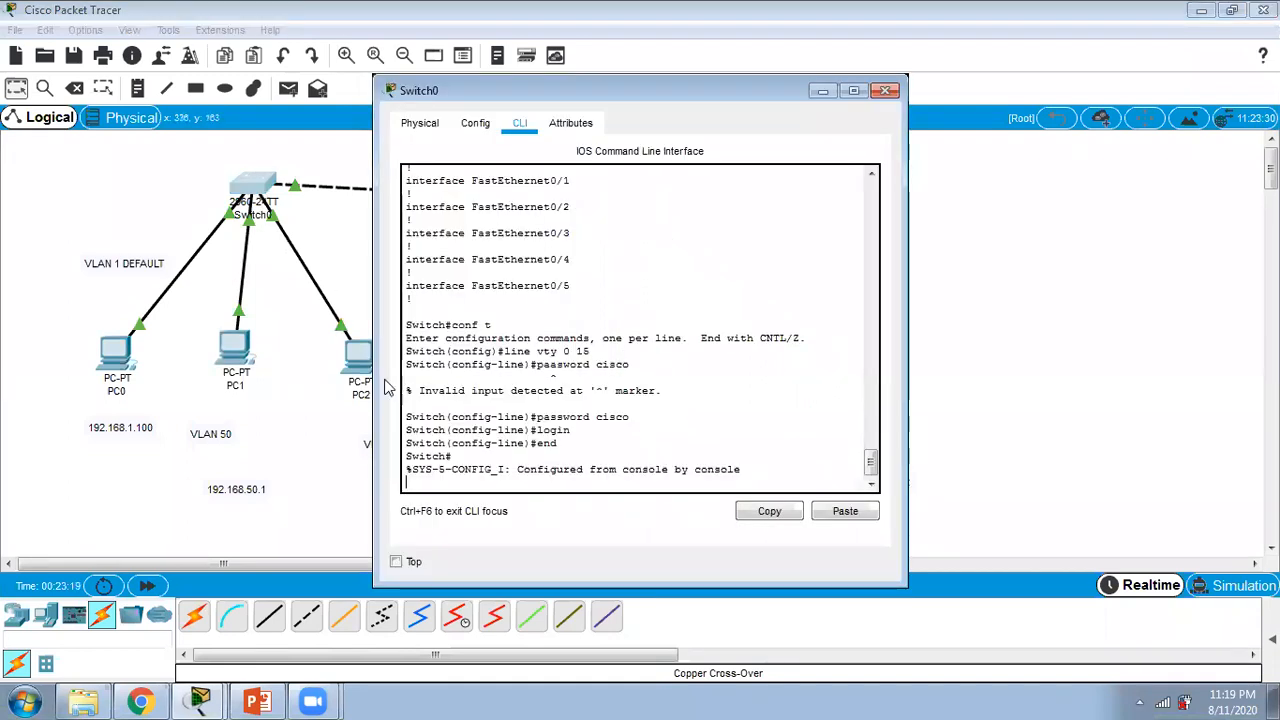
pyautogui.press('Return')
pyautogui.press('Return')
pyautogui.press('Return')
pyautogui.press('Return')
pyautogui.press('Return')
pyautogui.write('ch#conf t')
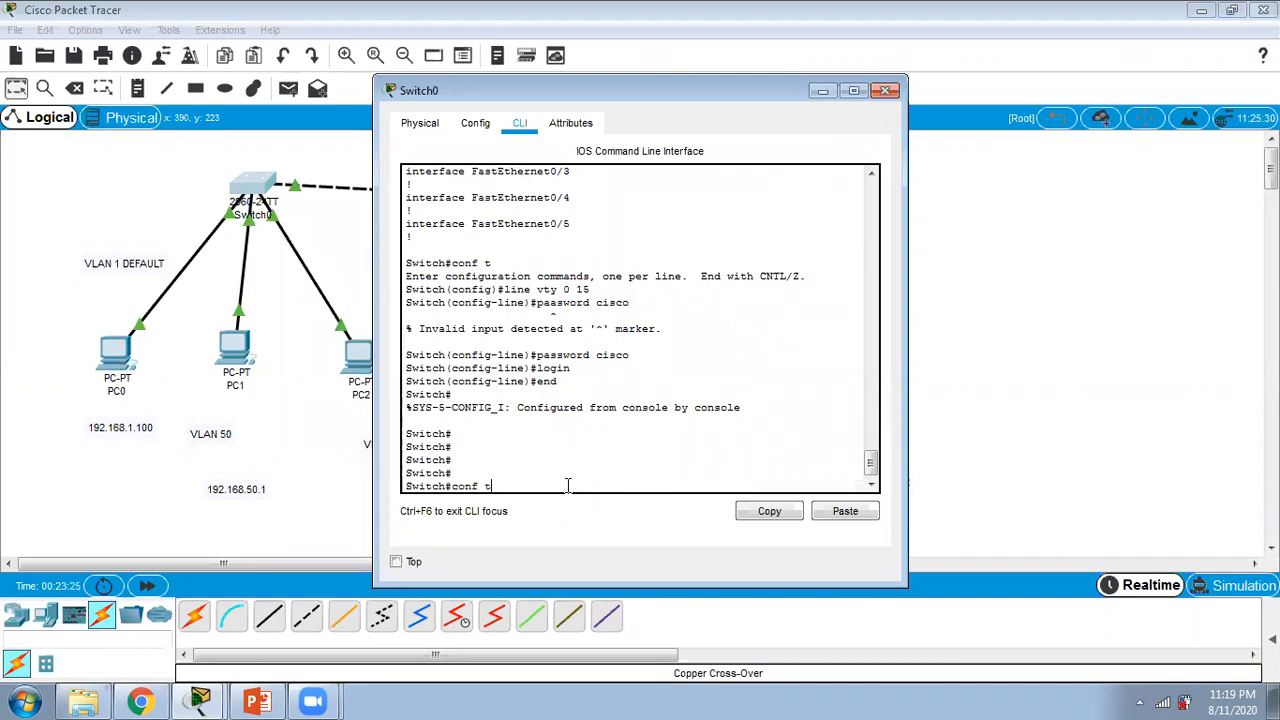
pyautogui.press('Return')
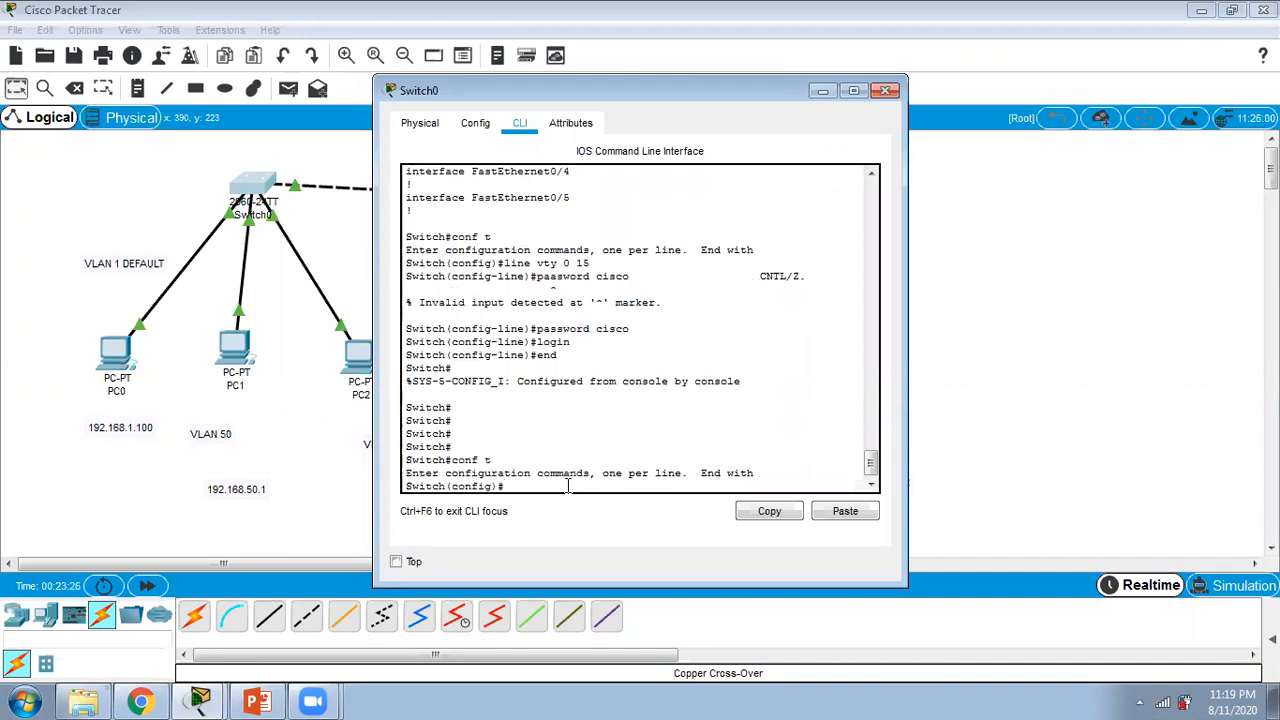
# Step: Set the enable secret password on Switch0 and close its window
pyautogui.write('enable')
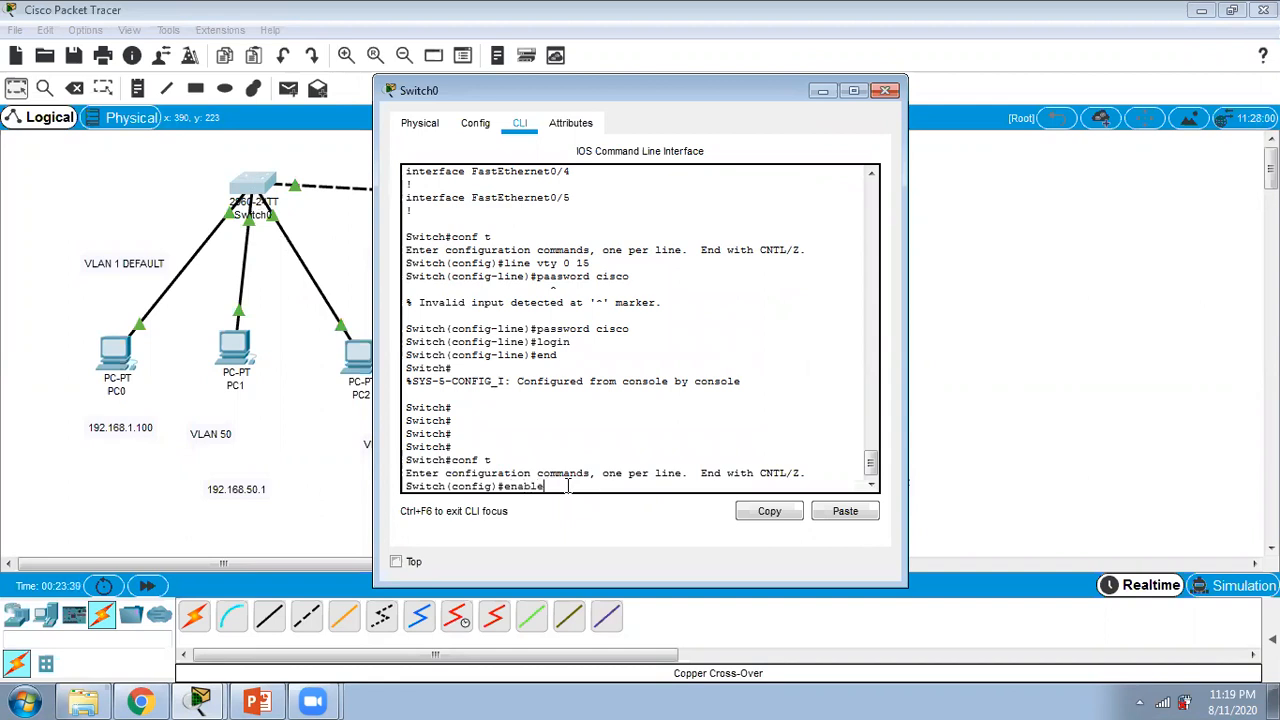
pyautogui.write(' secret cisco')
pyautogui.press('Return')
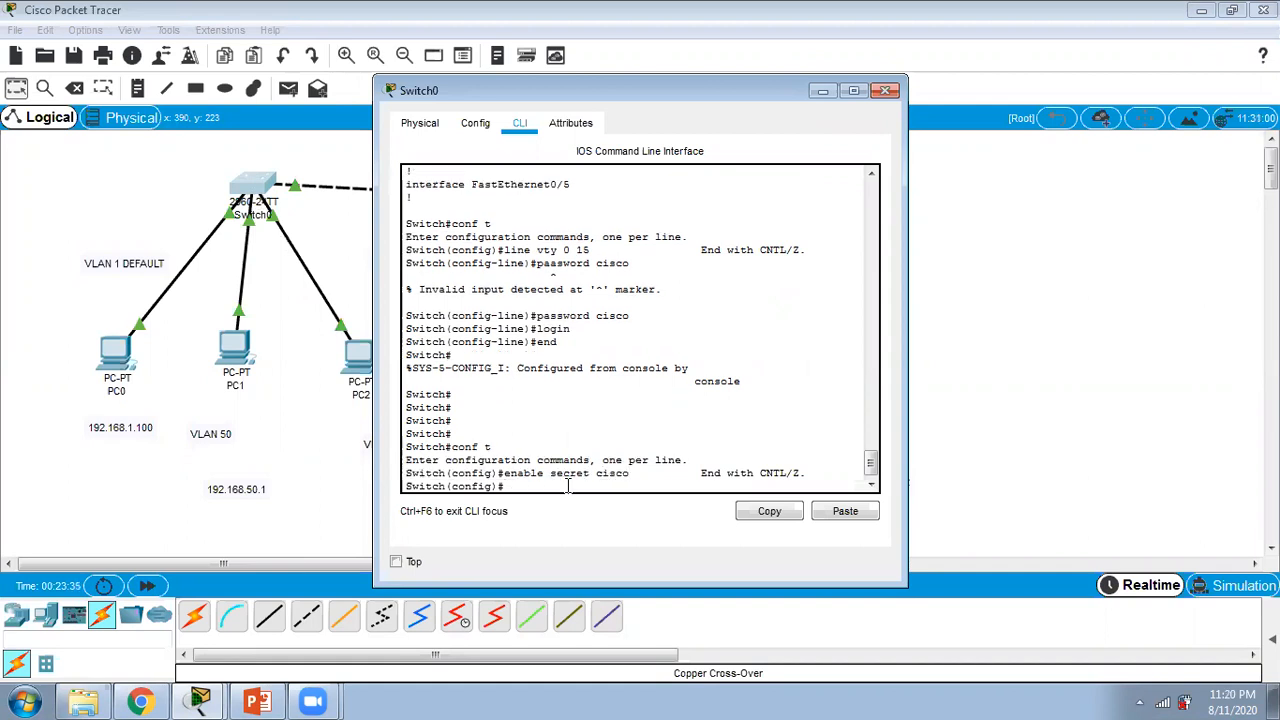
pyautogui.click(885, 91)
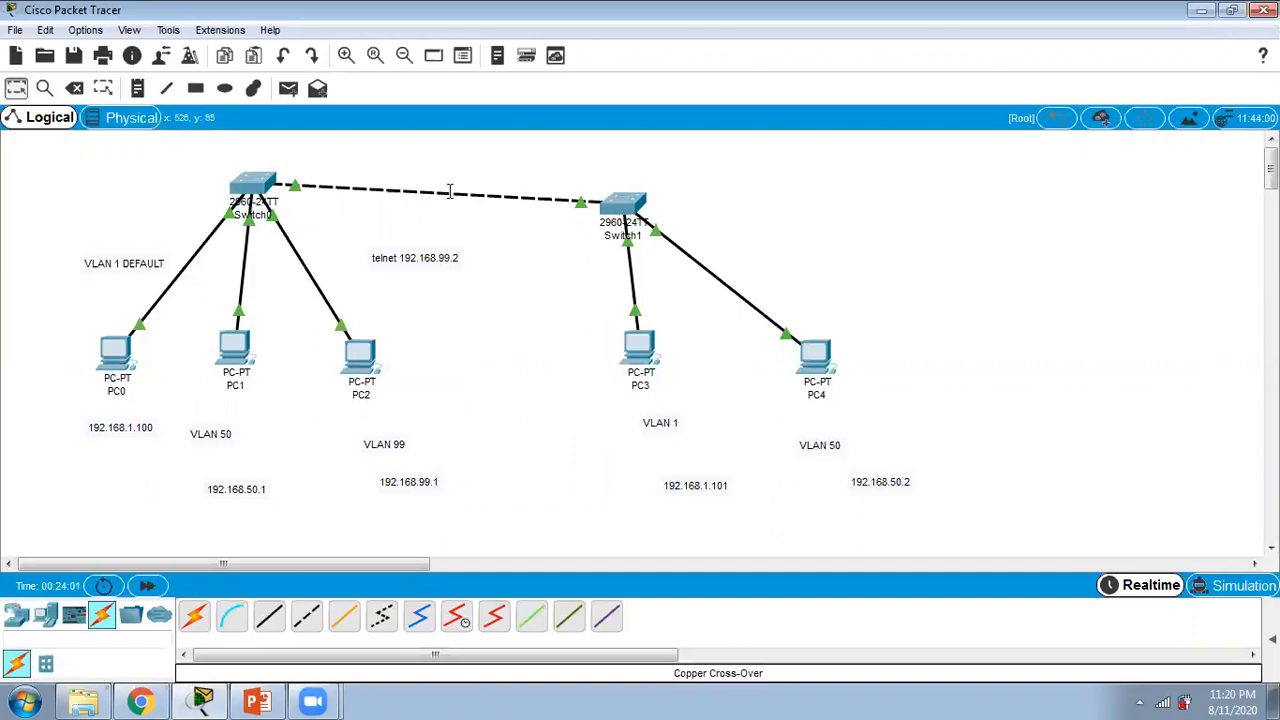
# Step: Connect a second copper cross-over cable between Switch0 and Switch1, using FastEthernet0/2 on both switches
pyautogui.moveTo(250, 209)
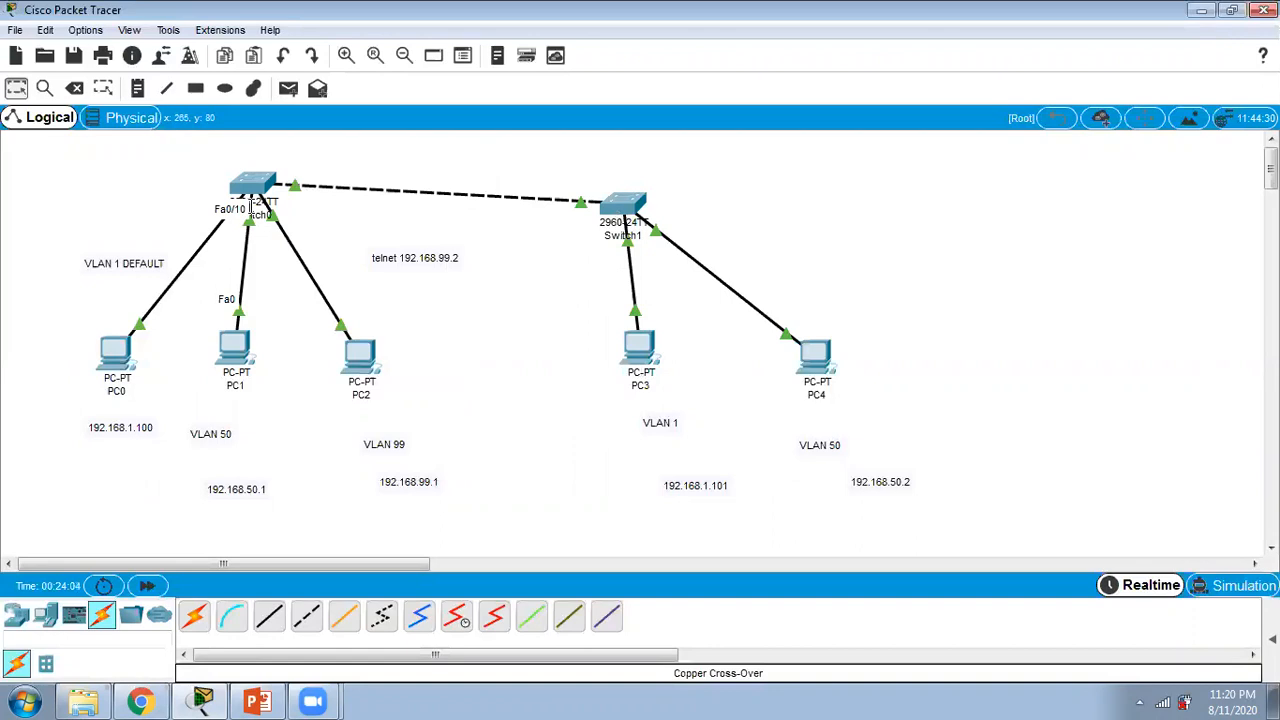
pyautogui.click(306, 615)
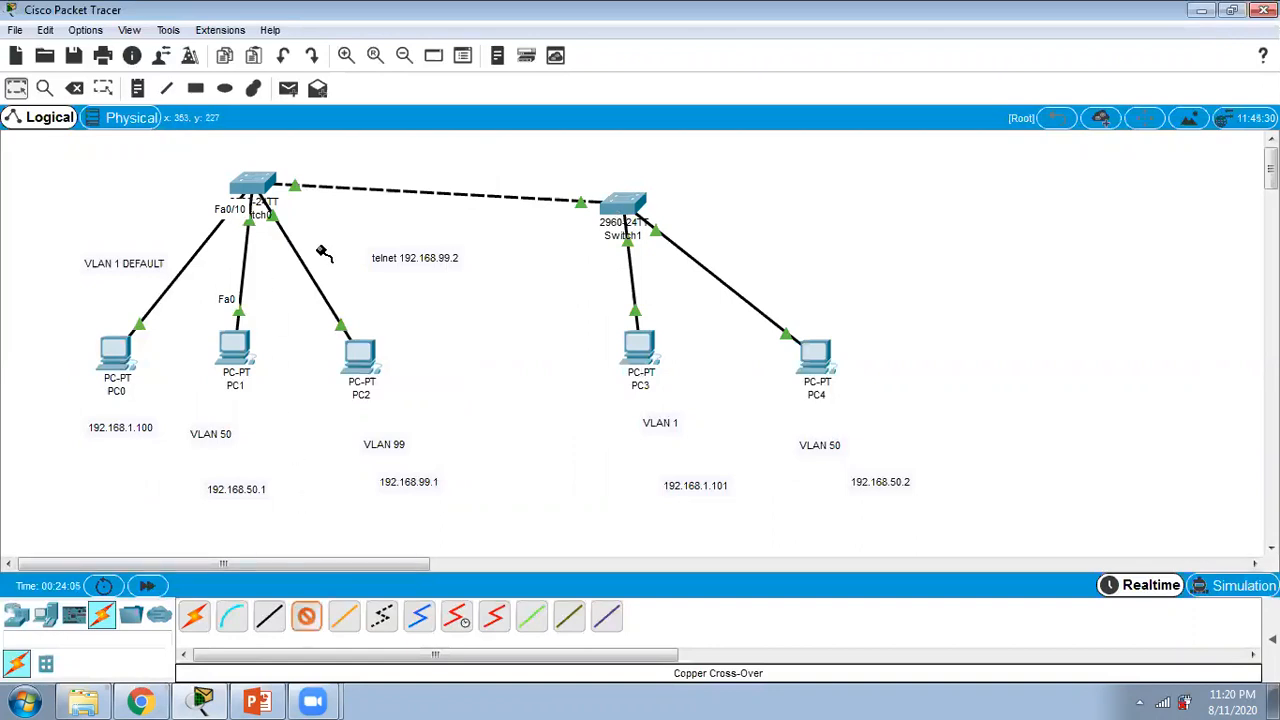
pyautogui.click(258, 192)
pyautogui.click(372, 232)
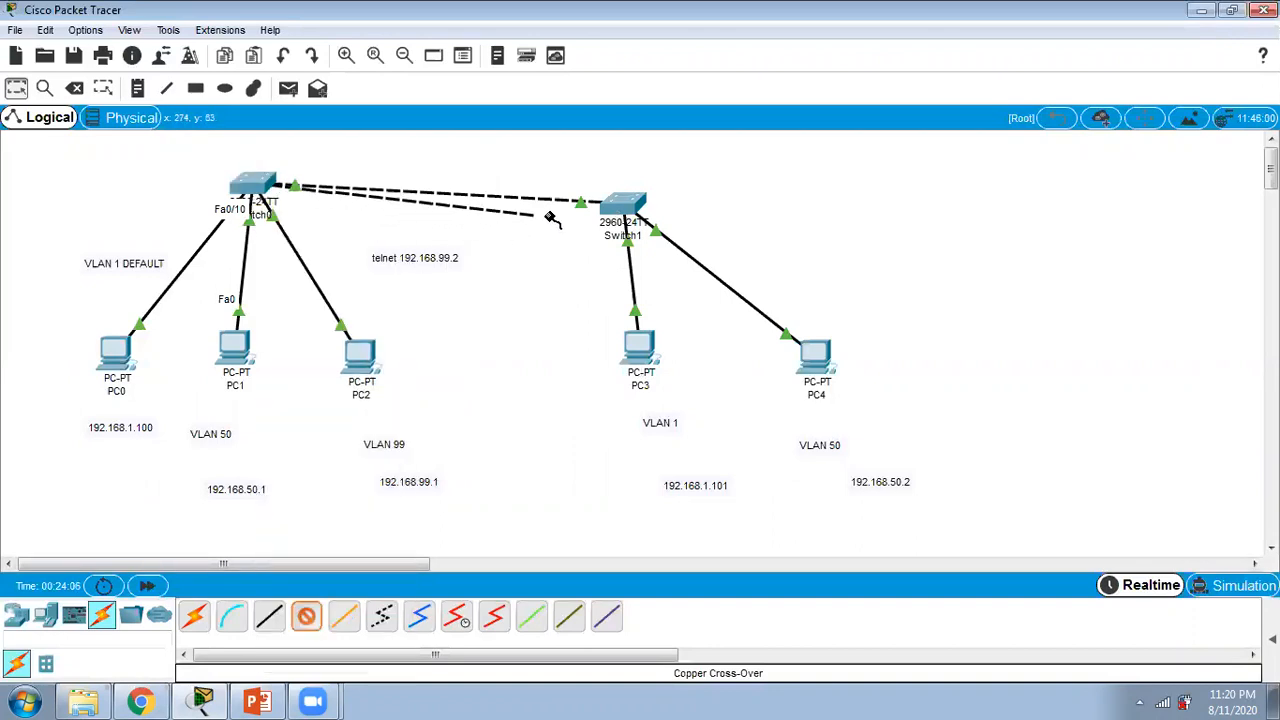
pyautogui.click(616, 195)
pyautogui.click(624, 226)
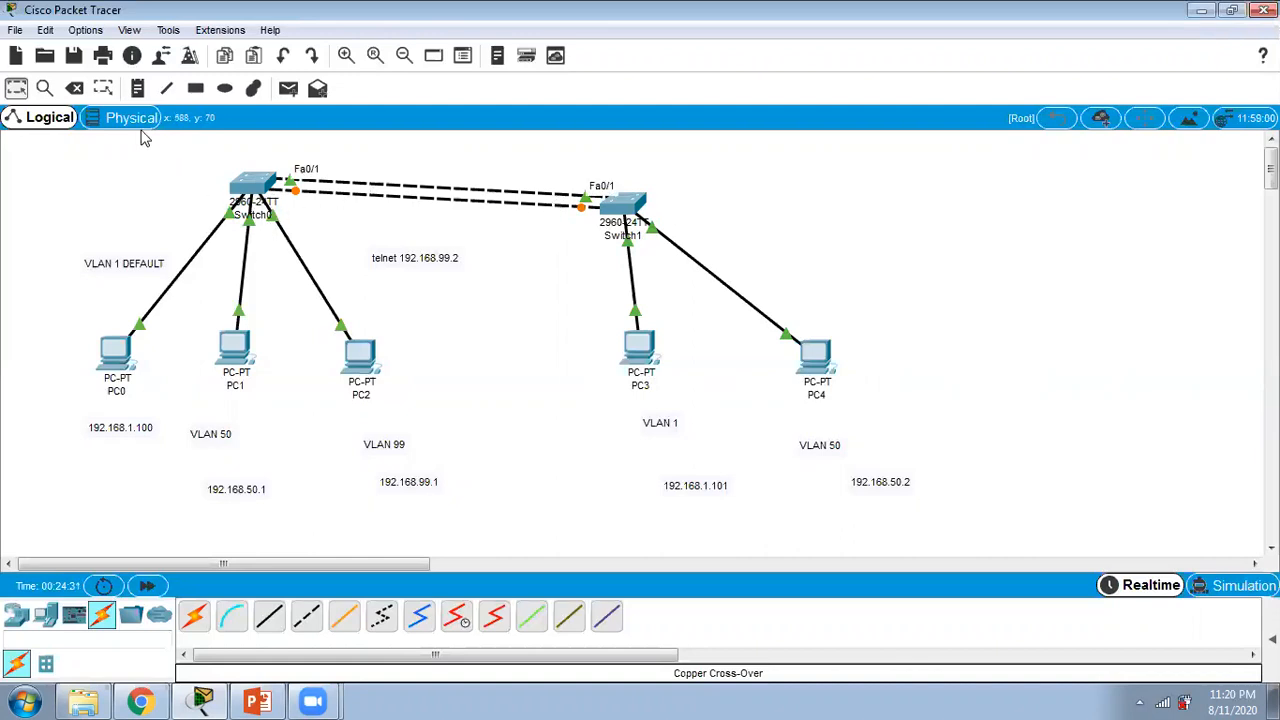
# Step: Delete the second cross-over cable between Switch0 and Switch1
pyautogui.click(75, 88)
pyautogui.click(408, 194)
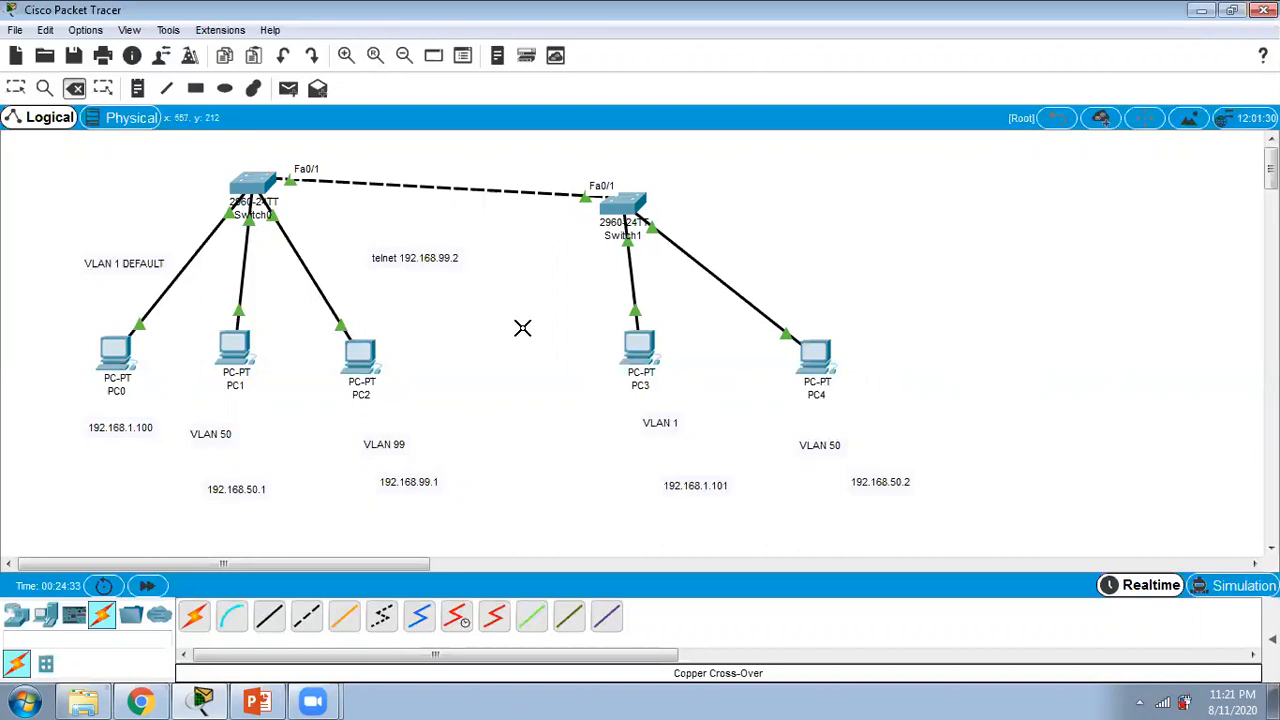
pyautogui.press('Escape')
# Step: Place a note reading "TRUNK VLAN 1-99" above the link between Switch0 and Switch1
pyautogui.click(138, 89)
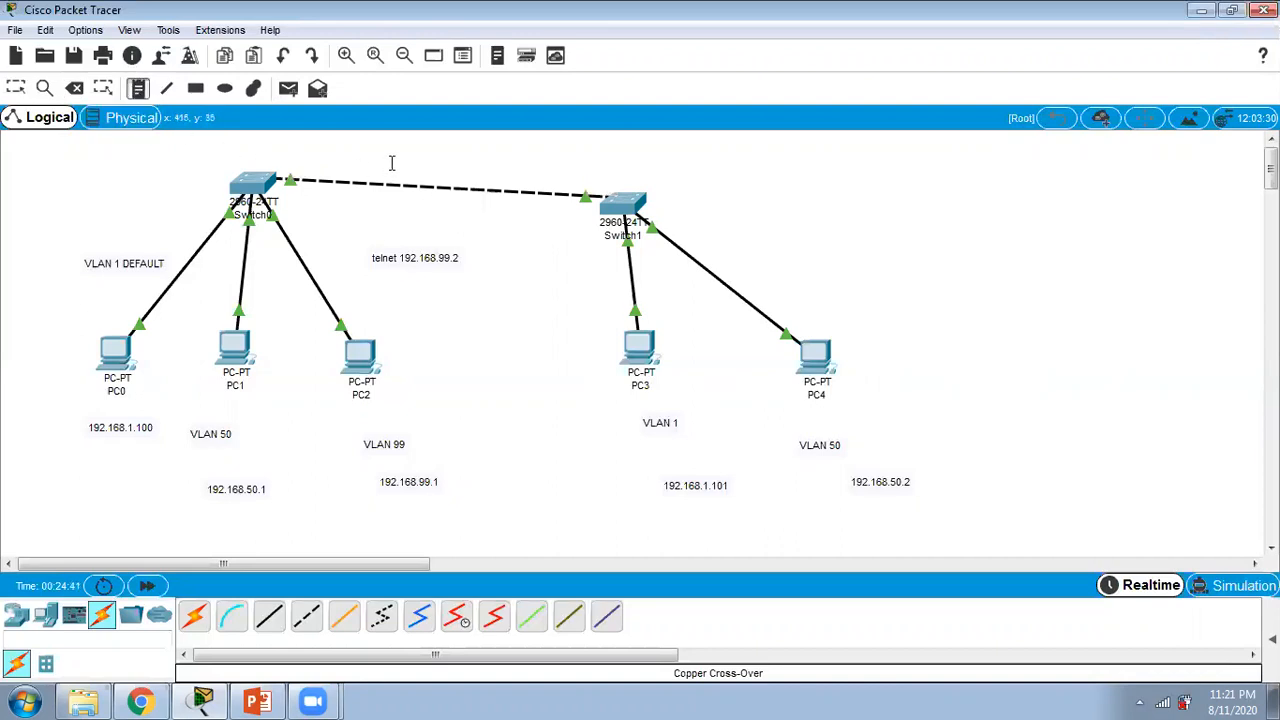
pyautogui.click(392, 163)
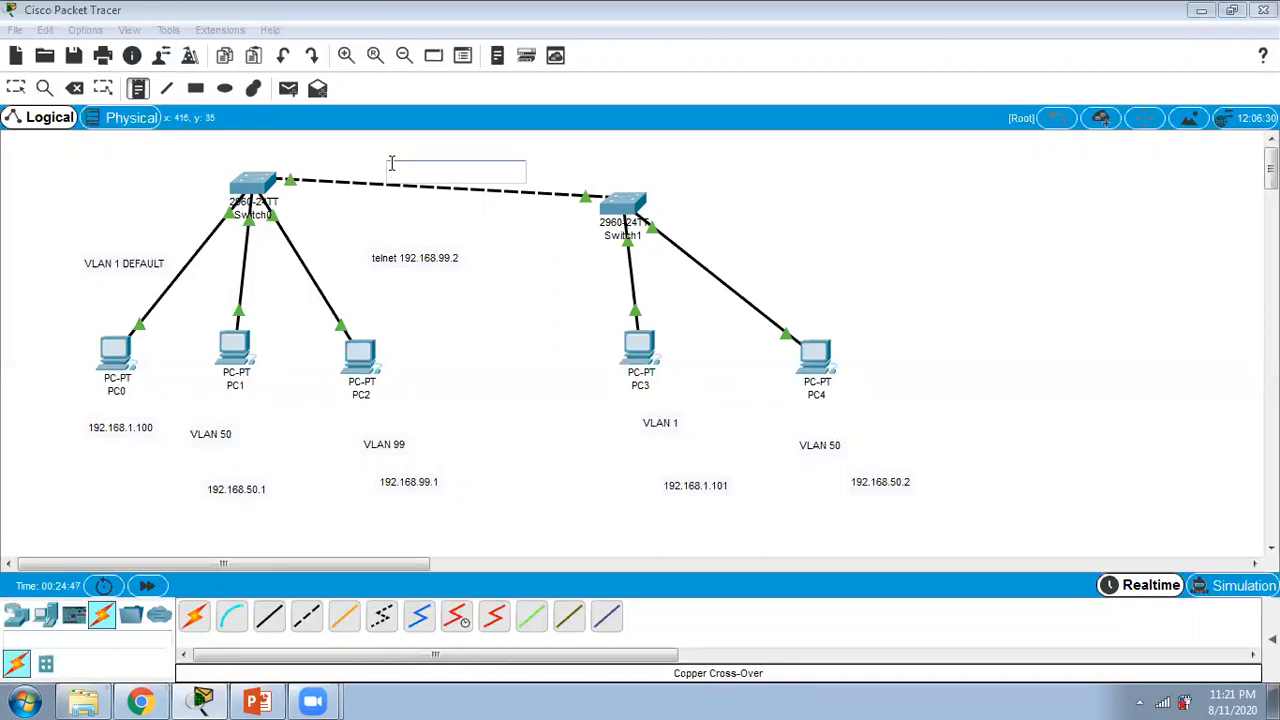
pyautogui.write('tRUNK VLAN')
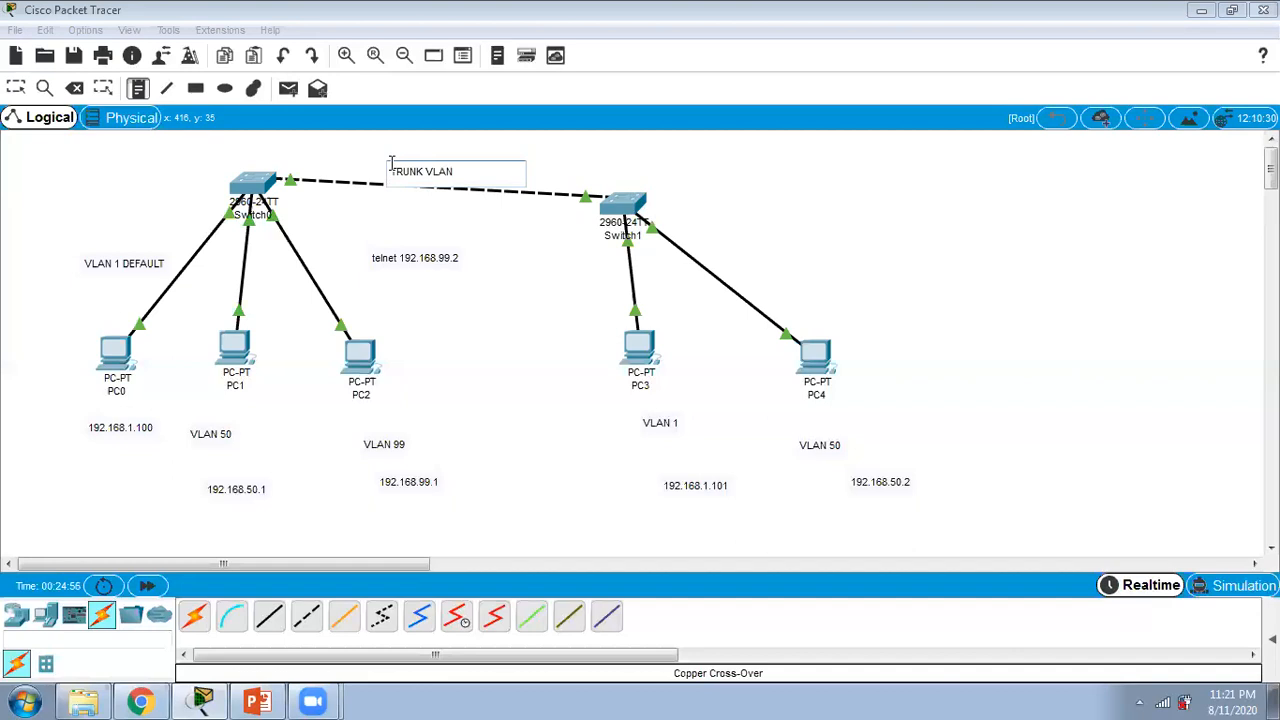
pyautogui.write(' 1-50')
pyautogui.press('BackSpace')
pyautogui.press('BackSpace')
pyautogui.write('99')
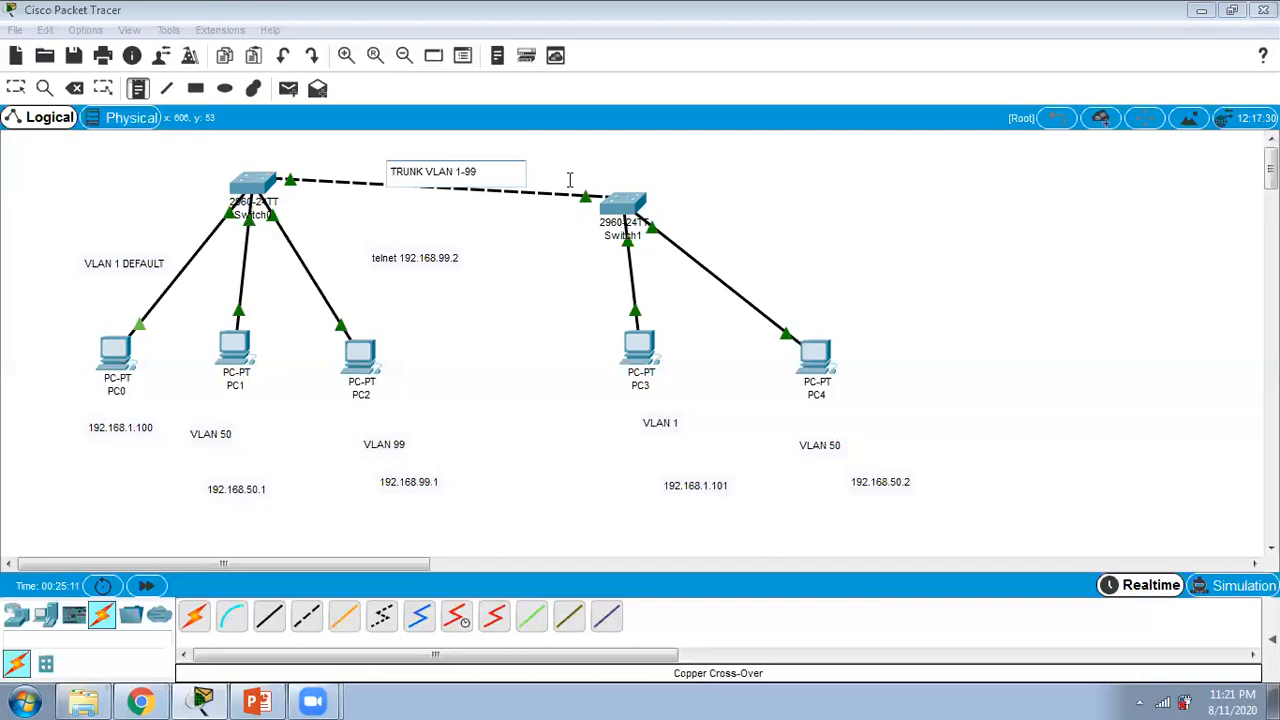
pyautogui.click(301, 164)
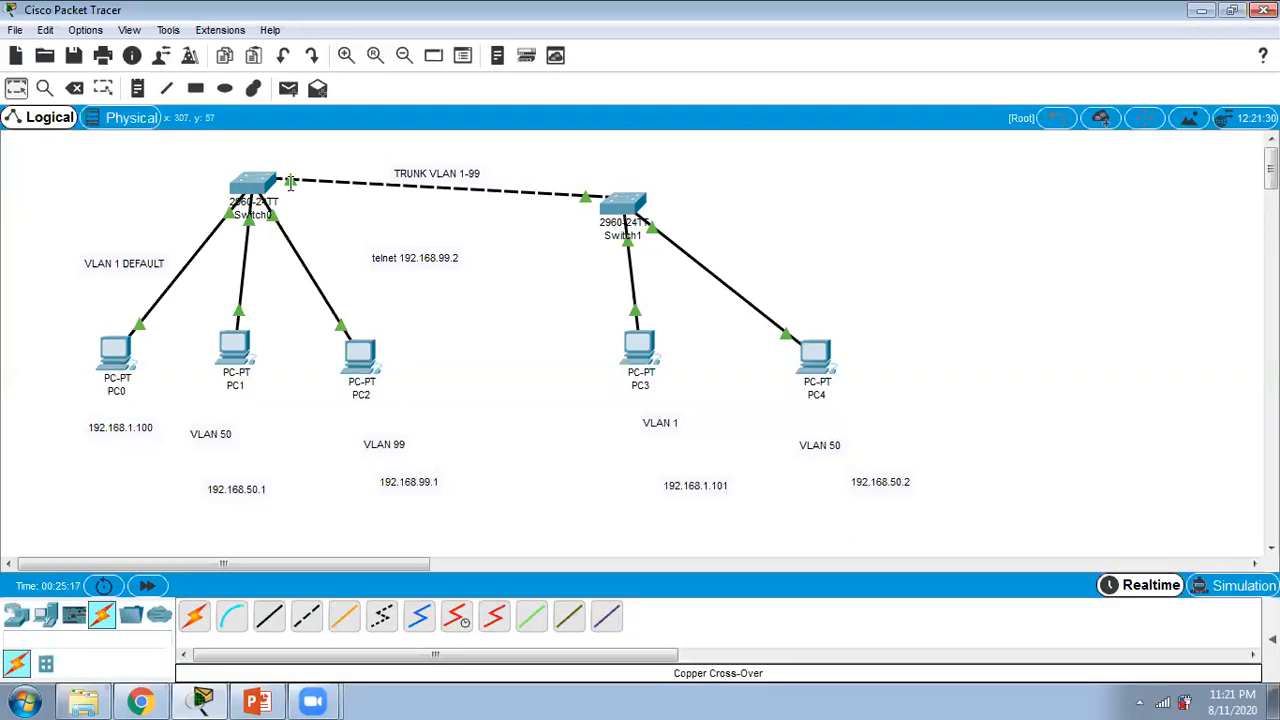
# Step: Open Switch0's command line in a maximized window and leave global configuration mode with "end"
pyautogui.moveTo(289, 183)
pyautogui.click(254, 182)
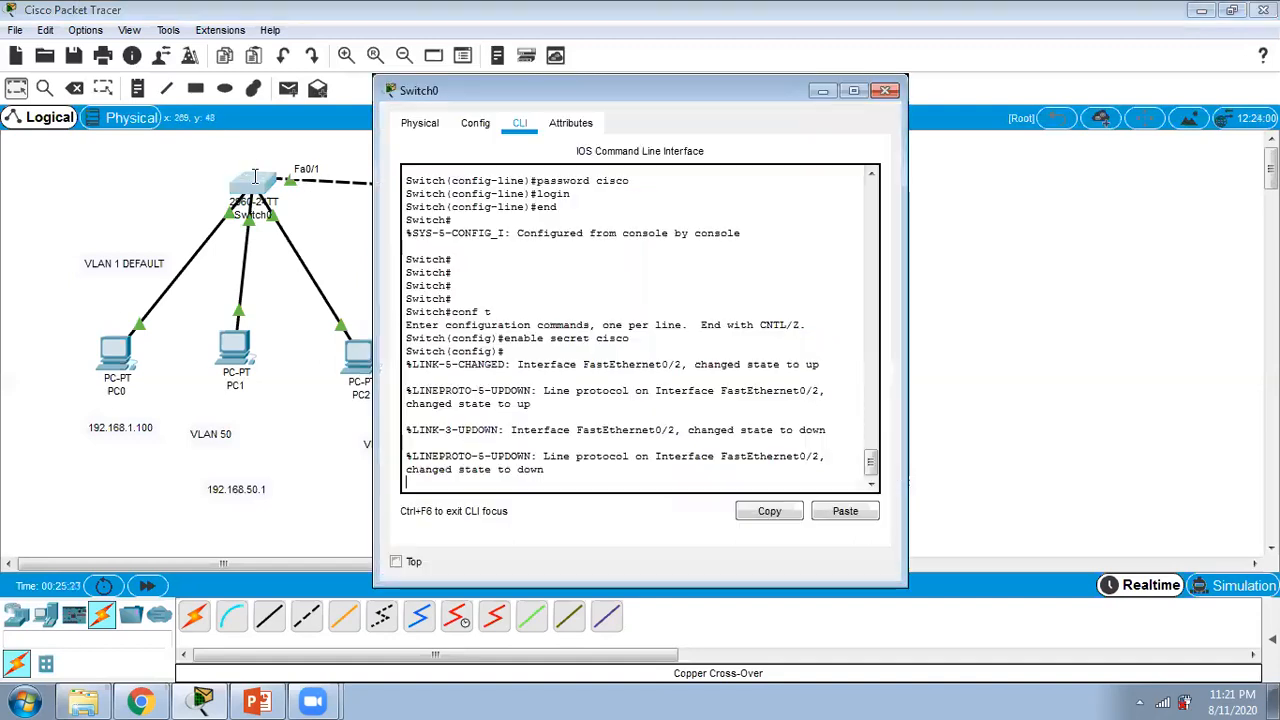
pyautogui.click(853, 90)
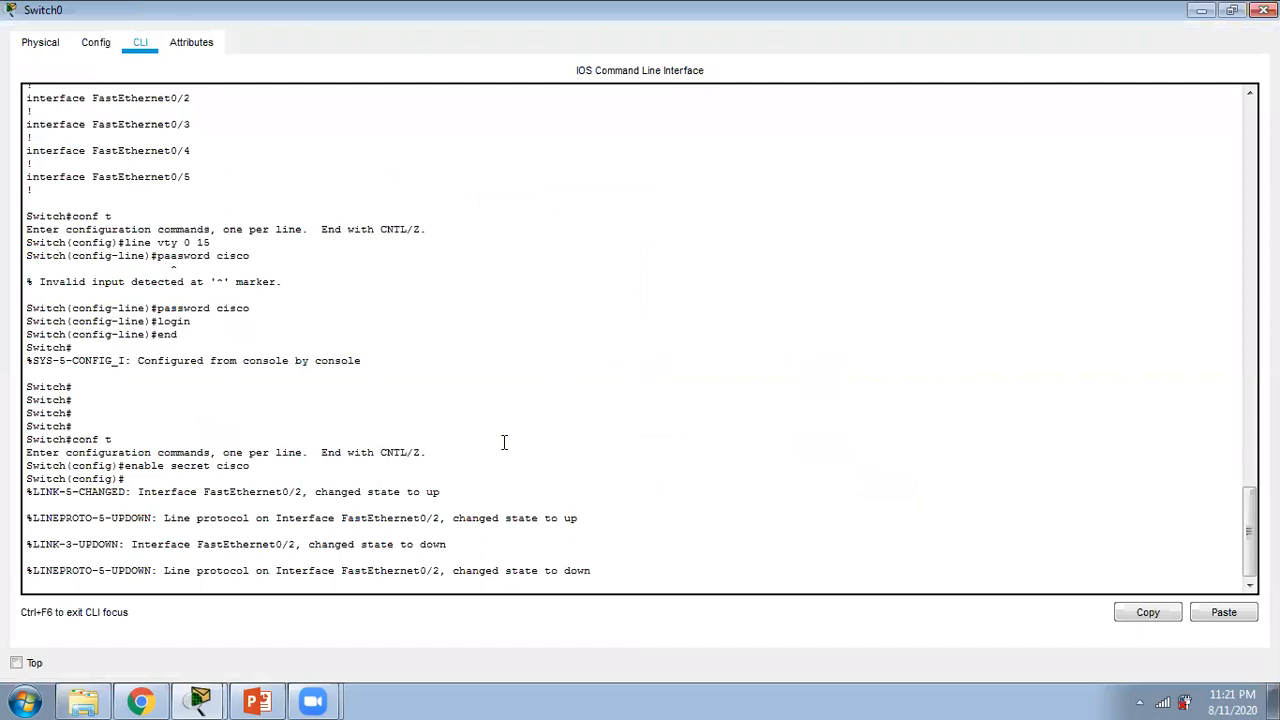
pyautogui.press('Return')
pyautogui.press('Return')
pyautogui.press('Return')
pyautogui.press('Return')
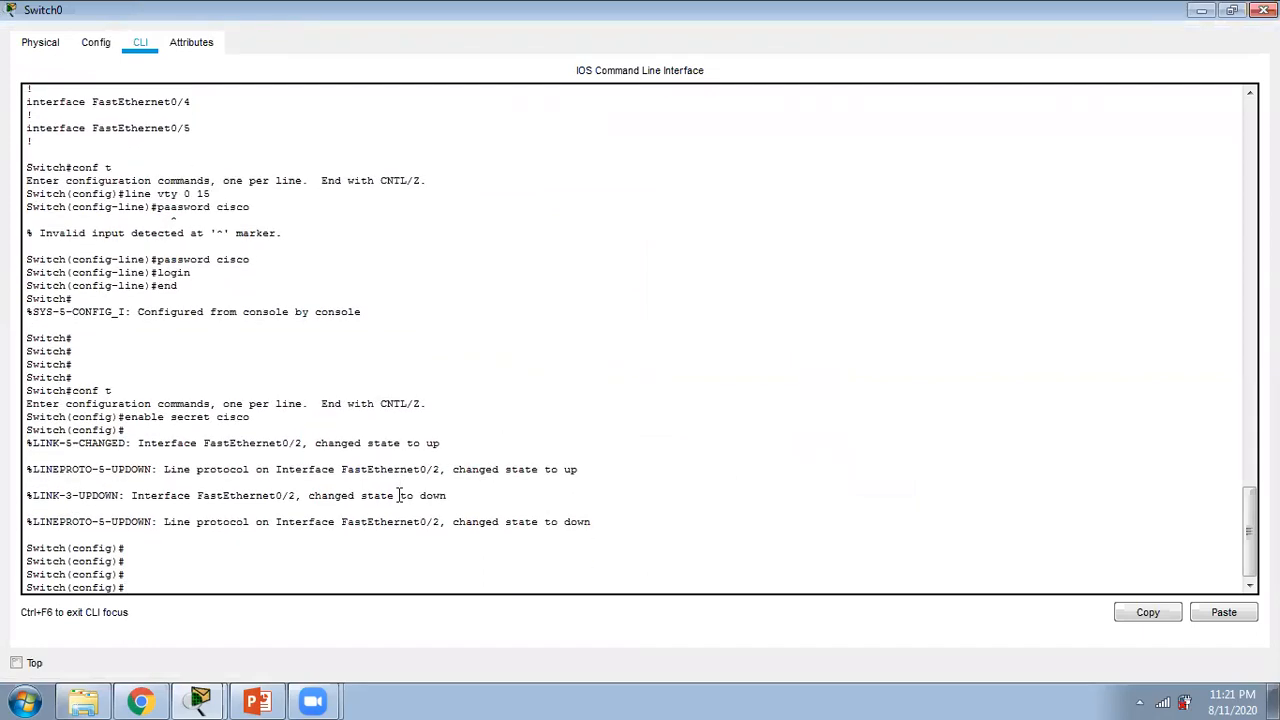
pyautogui.write('en')
pyautogui.press('Return')
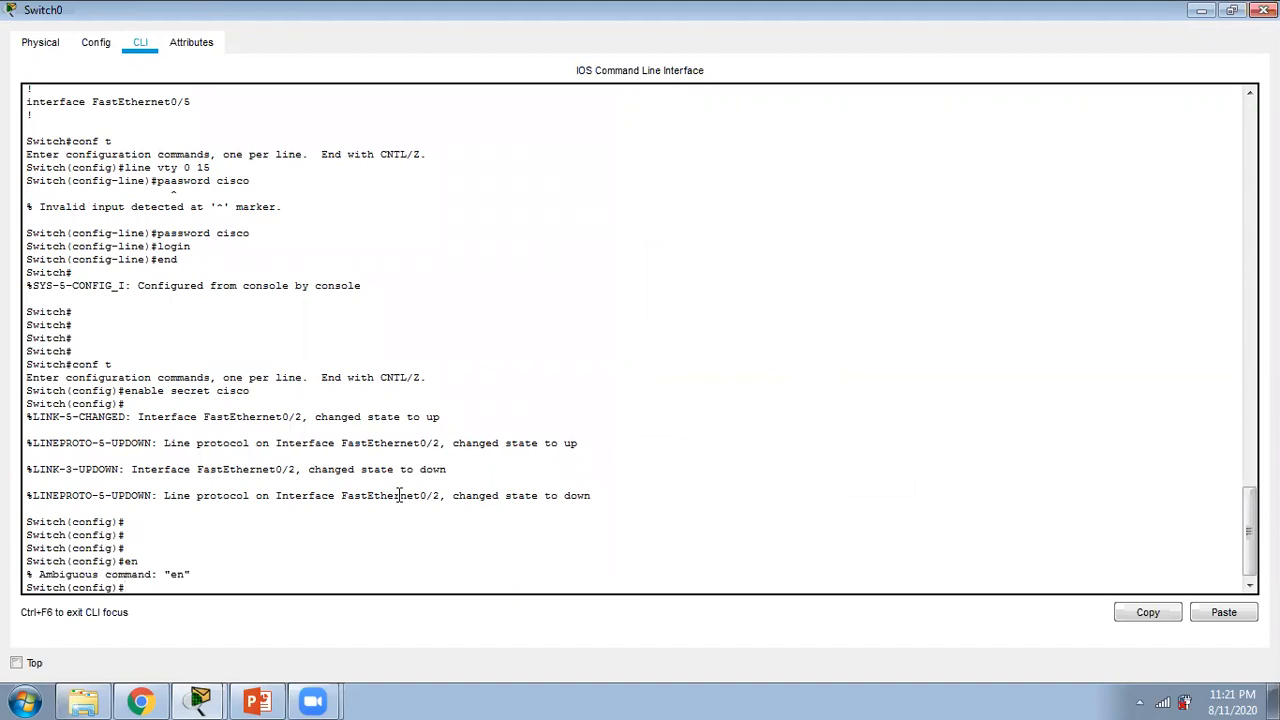
pyautogui.write('end')
pyautogui.press('Return')
# Step: Enter global configuration mode on Switch0 and select interface fa 0/1
pyautogui.press('Return')
pyautogui.press('Return')
pyautogui.press('Return')
pyautogui.press('Return')
pyautogui.press('Return')
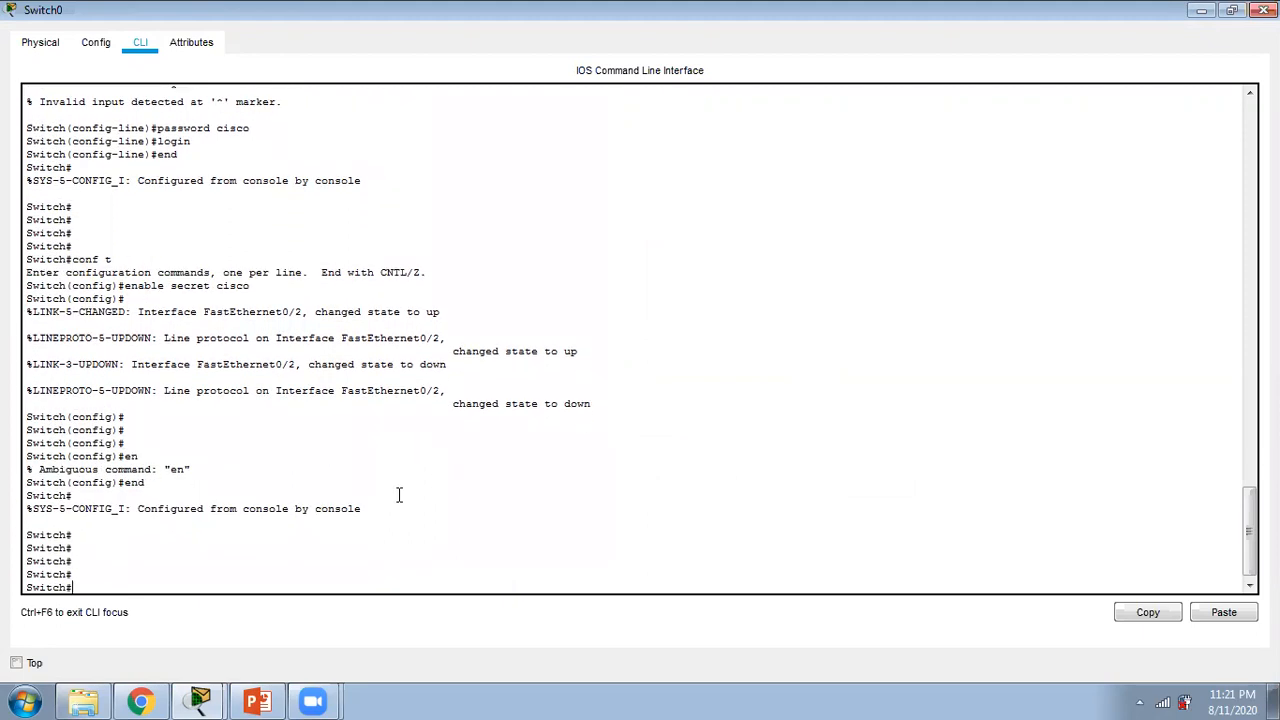
pyautogui.write('en')
pyautogui.press('Return')
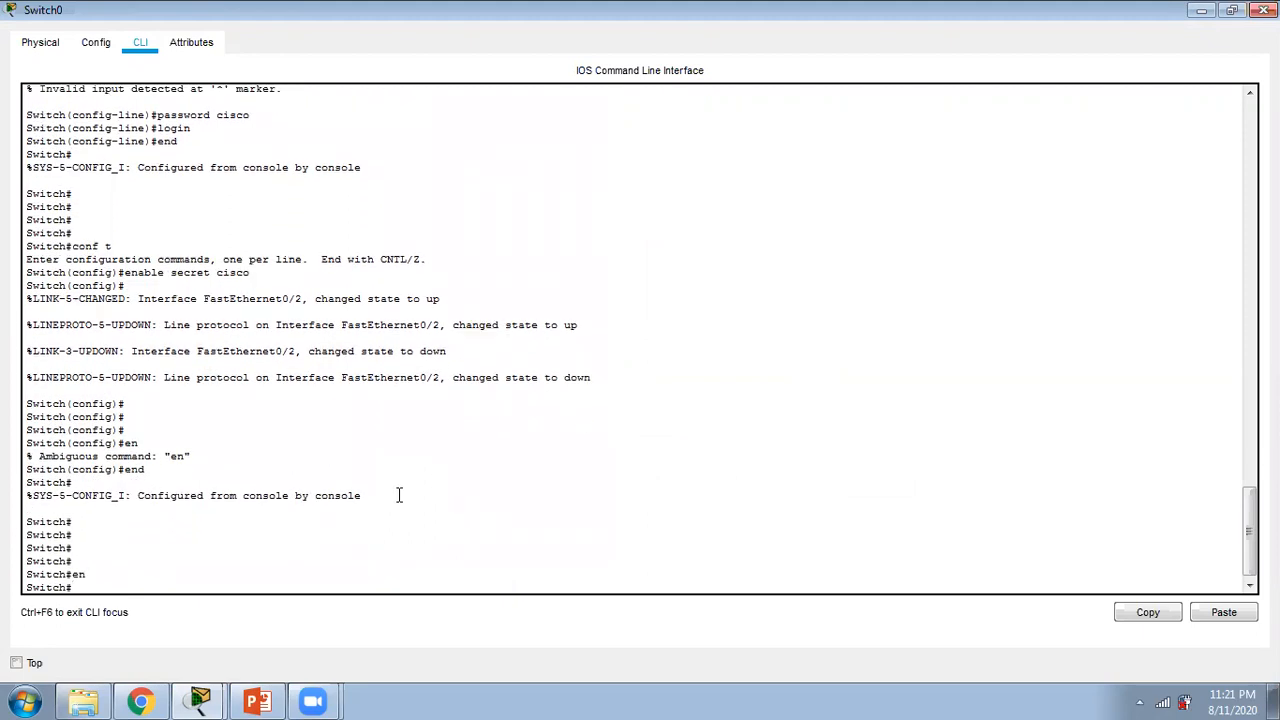
pyautogui.write('conf t')
pyautogui.press('Return')
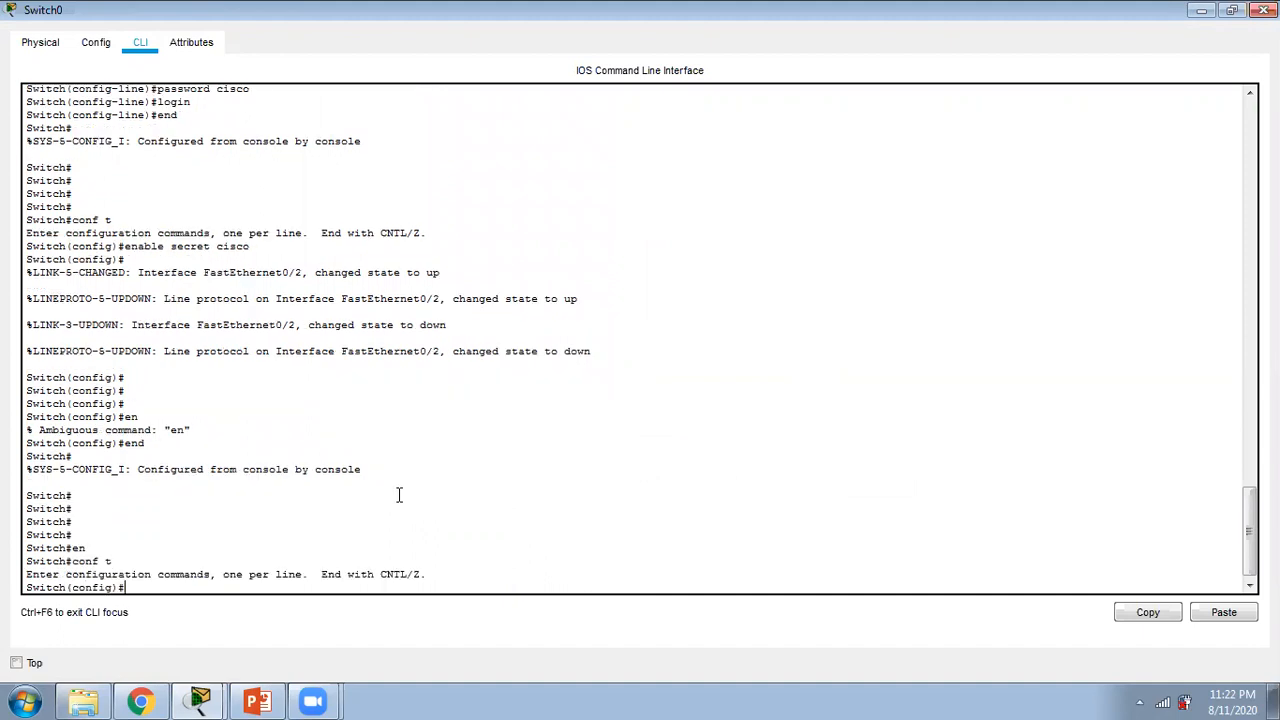
pyautogui.write('int fa 0/1')
pyautogui.press('Return')
# Step: Set Switch0's fa 0/1 interface to trunk mode with "switchport mode trunk"
pyautogui.write('switcc')
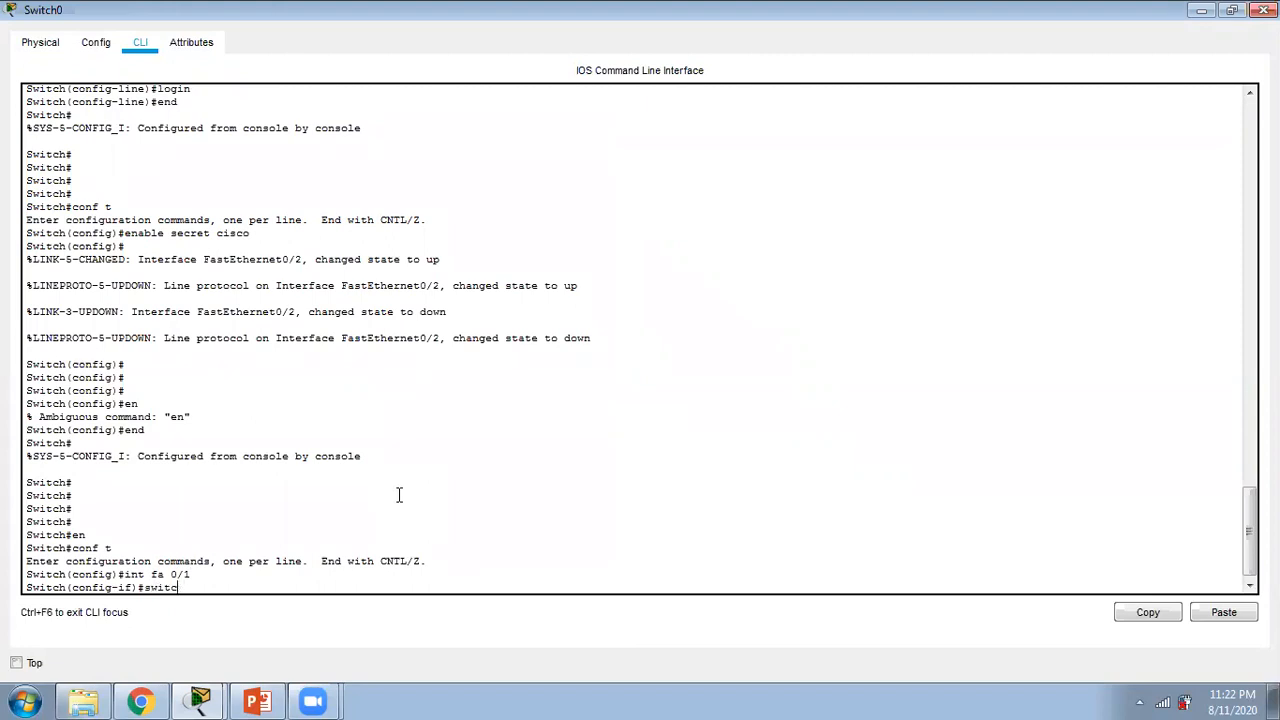
pyautogui.press('BackSpace')
pyautogui.write('h port  mode')
pyautogui.press('BackSpace')
pyautogui.press('BackSpace')
pyautogui.press('BackSpace')
pyautogui.press('BackSpace')
pyautogui.press('BackSpace')
pyautogui.press('BackSpace')
pyautogui.press('BackSpace')
pyautogui.press('BackSpace')
pyautogui.press('BackSpace')
pyautogui.press('BackSpace')
pyautogui.write('port mode trunk')
pyautogui.press('Return')
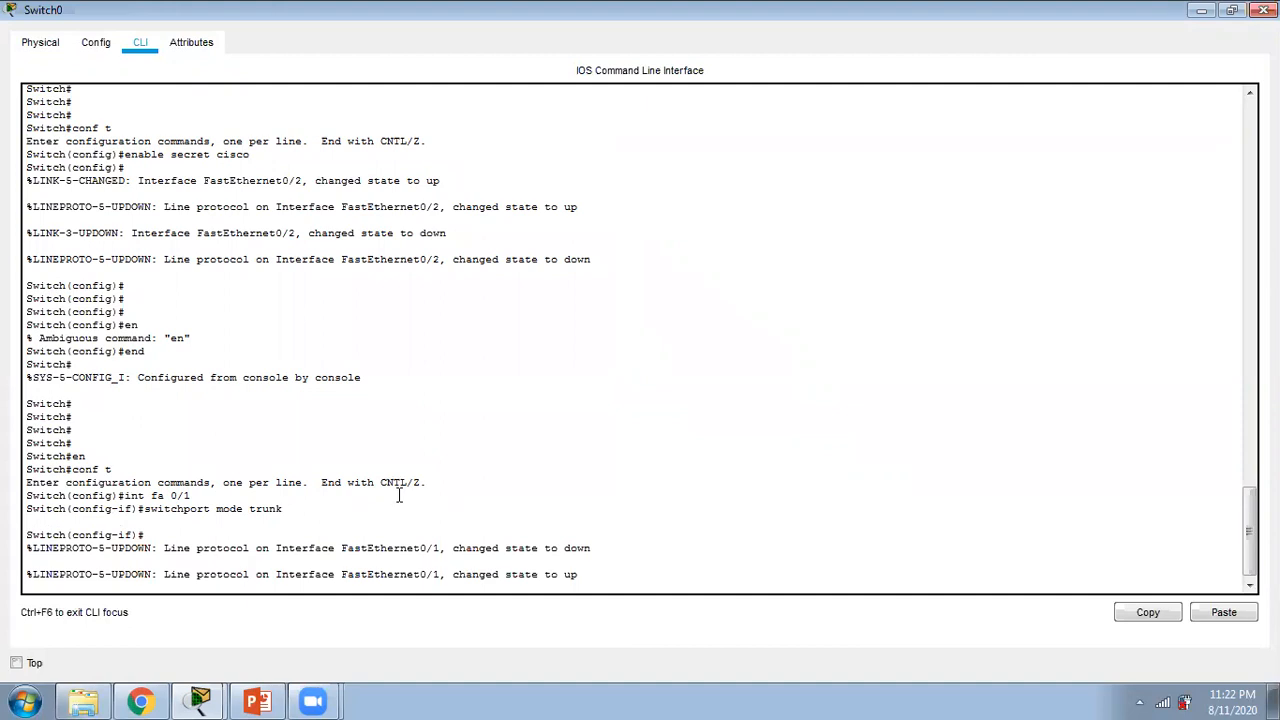
pyautogui.press('Return')
pyautogui.press('Return')
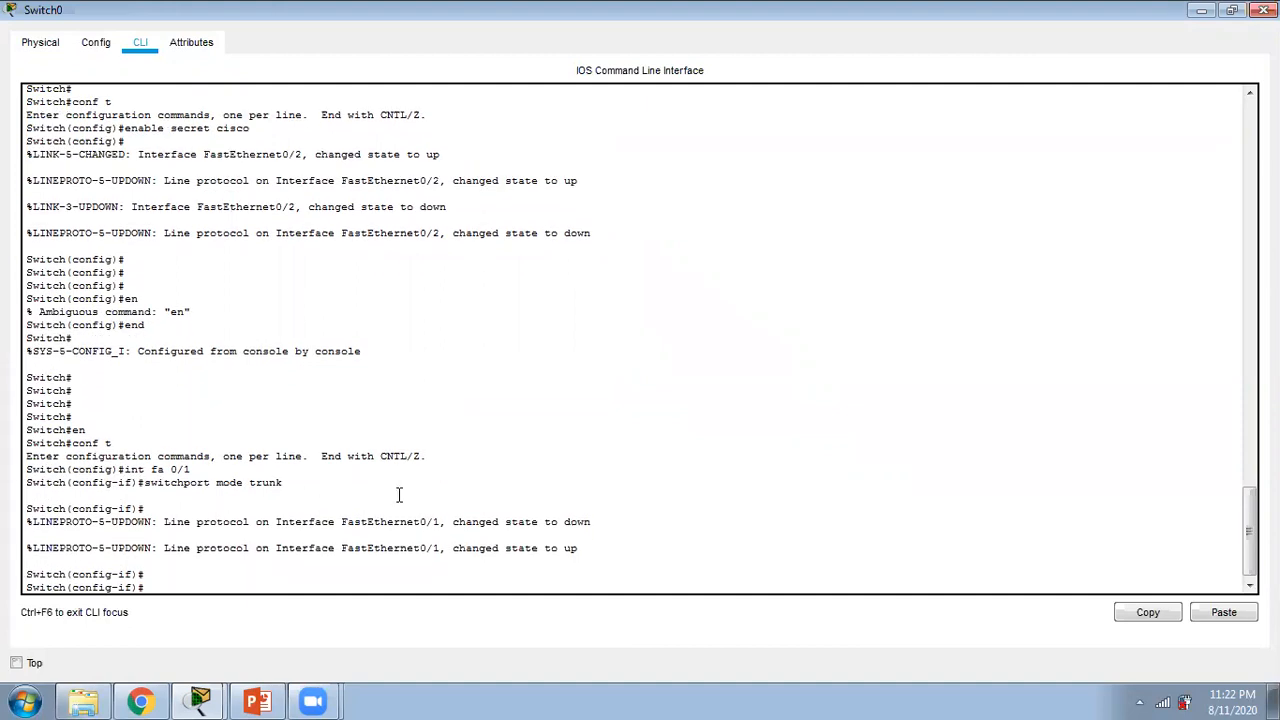
# Step: Allow VLANs 1-99 on Switch0's fa 0/1 trunk with "switchport trunk allowed vlan 1-99" and end configuration mode
pyautogui.write('switchport trunk allowed')
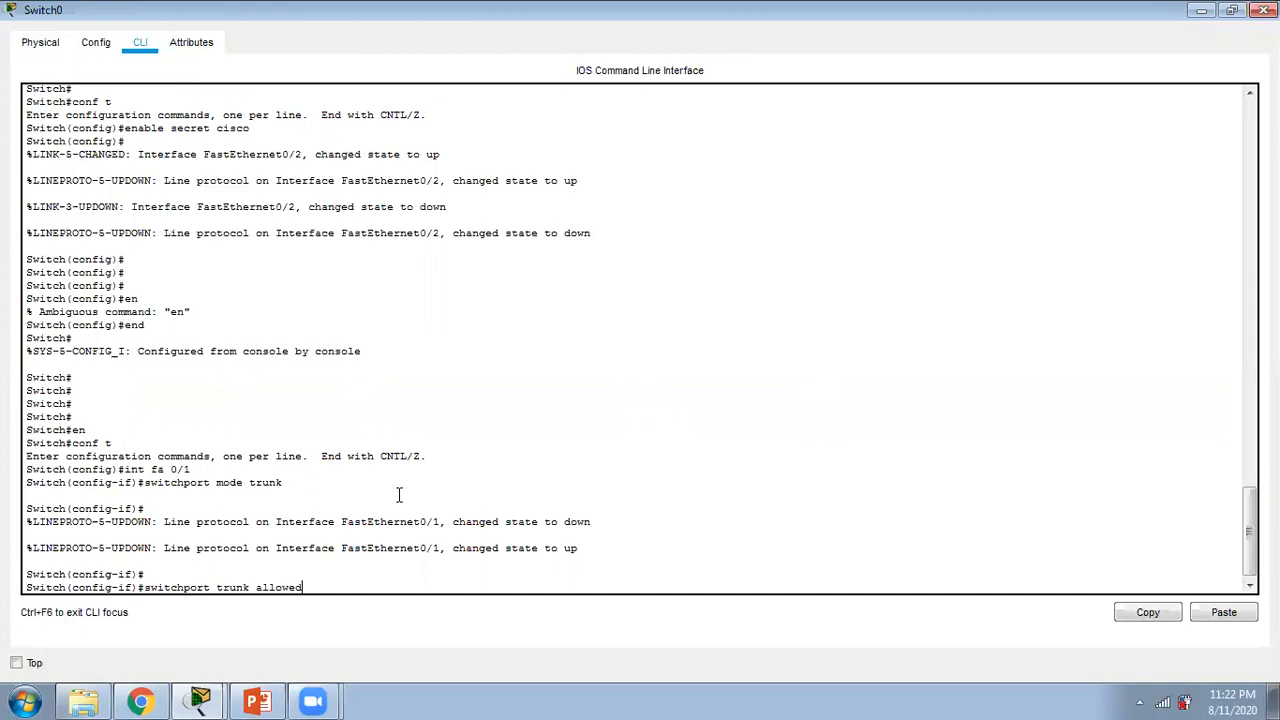
pyautogui.write(' valn')
pyautogui.press('BackSpace')
pyautogui.press('BackSpace')
pyautogui.write('lan 1-99')
pyautogui.press('Return')
pyautogui.write('end')
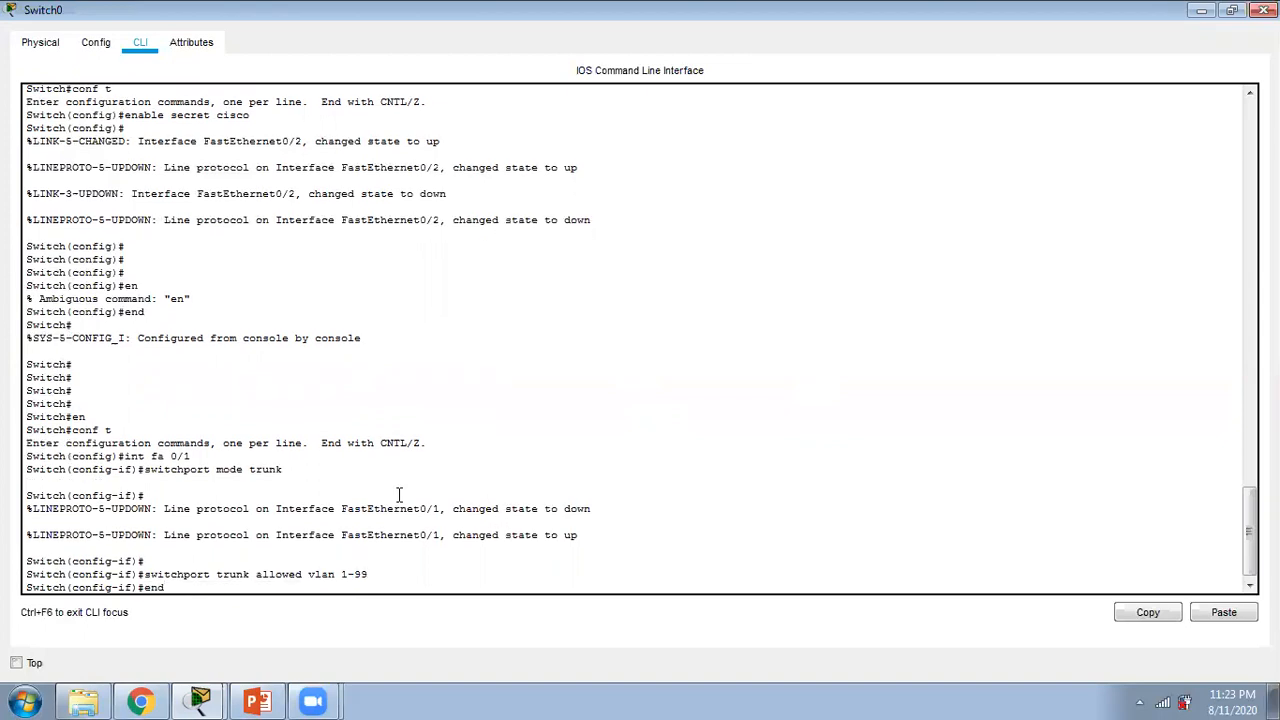
pyautogui.press('Return')
# Step: Run "show vlan" on Switch0 to check the VLANs and their port assignments, and quit the paged output
pyautogui.write('sh')
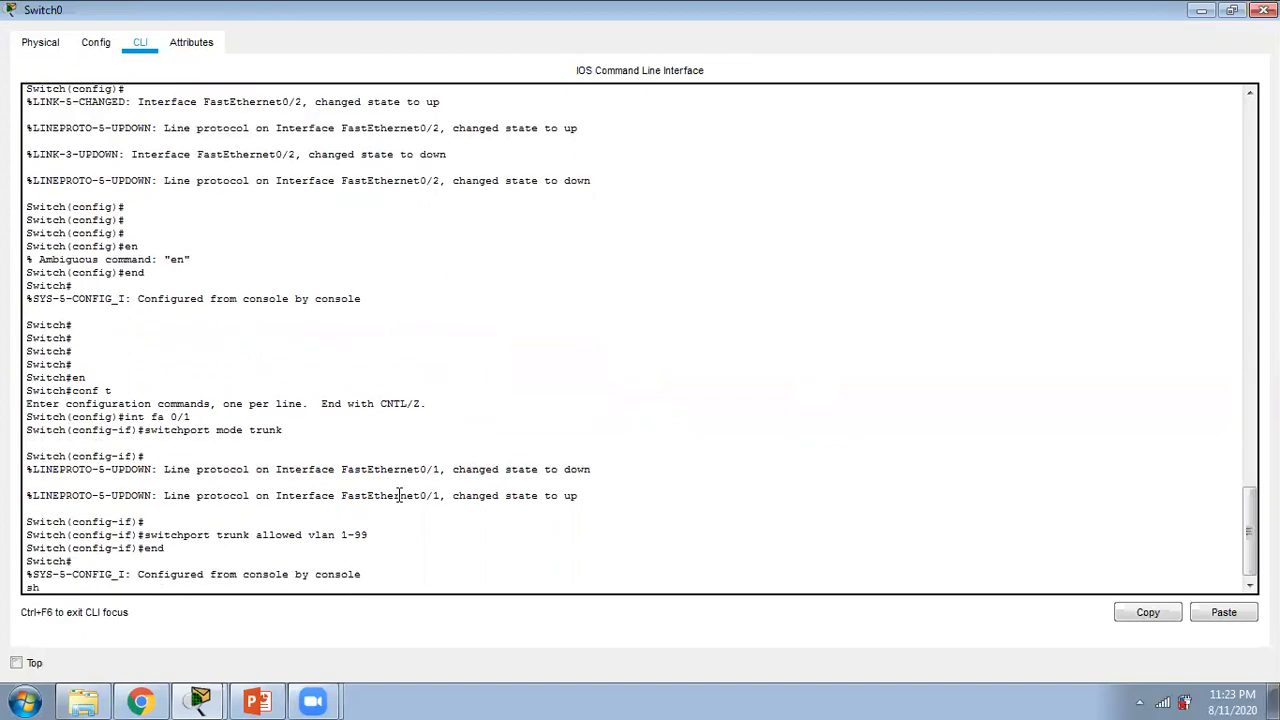
pyautogui.write('ow vlan')
pyautogui.press('Return')
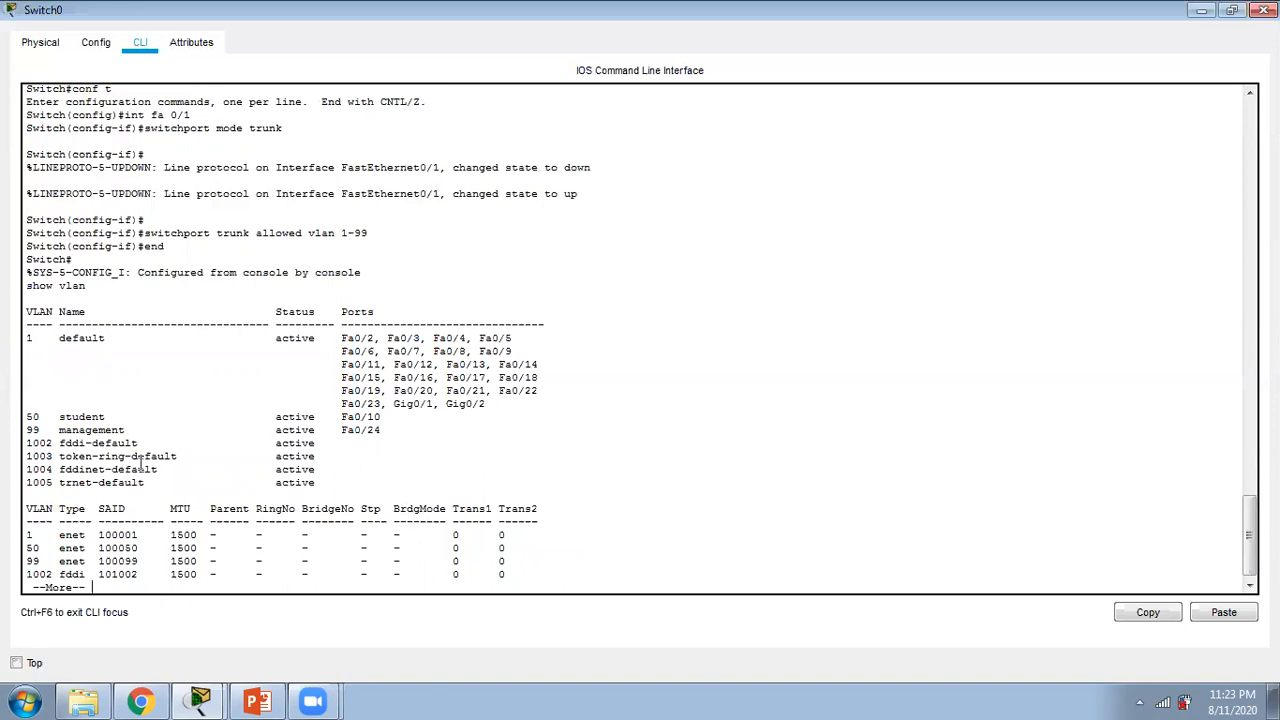
pyautogui.press('Return')
pyautogui.press('Return')
pyautogui.press('Return')
pyautogui.press('Return')
pyautogui.press('Return')
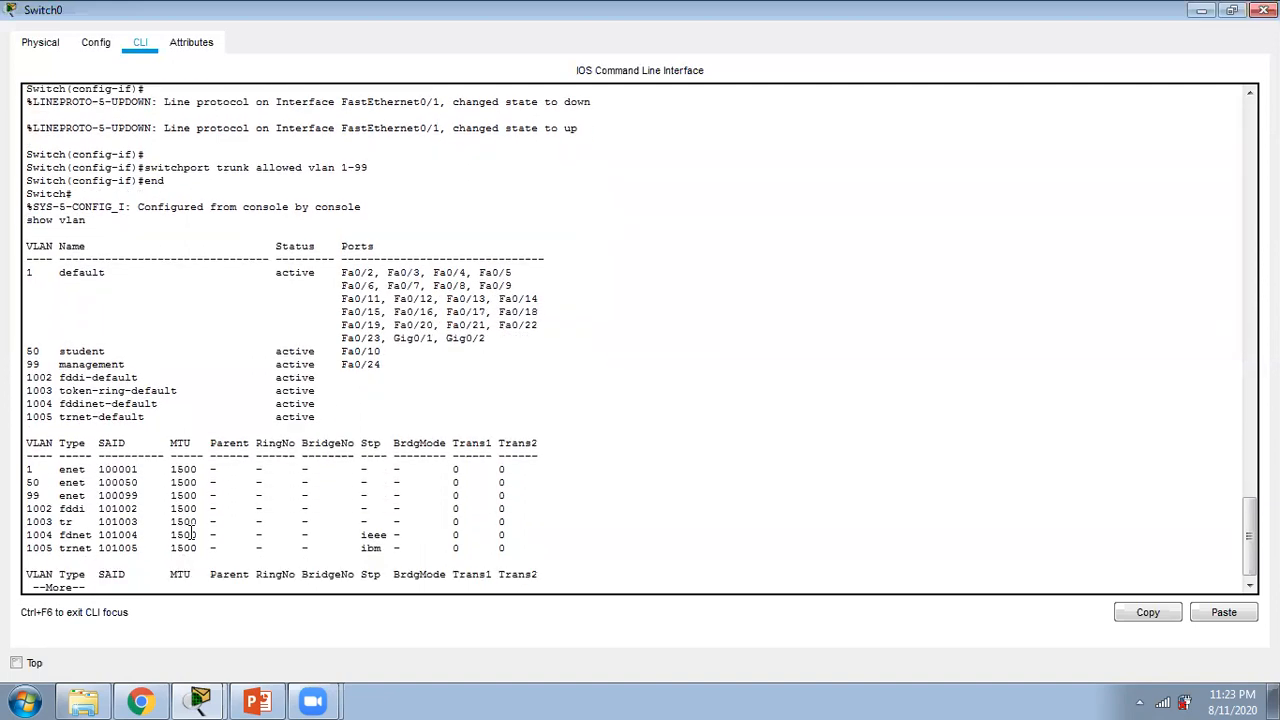
pyautogui.press('q')
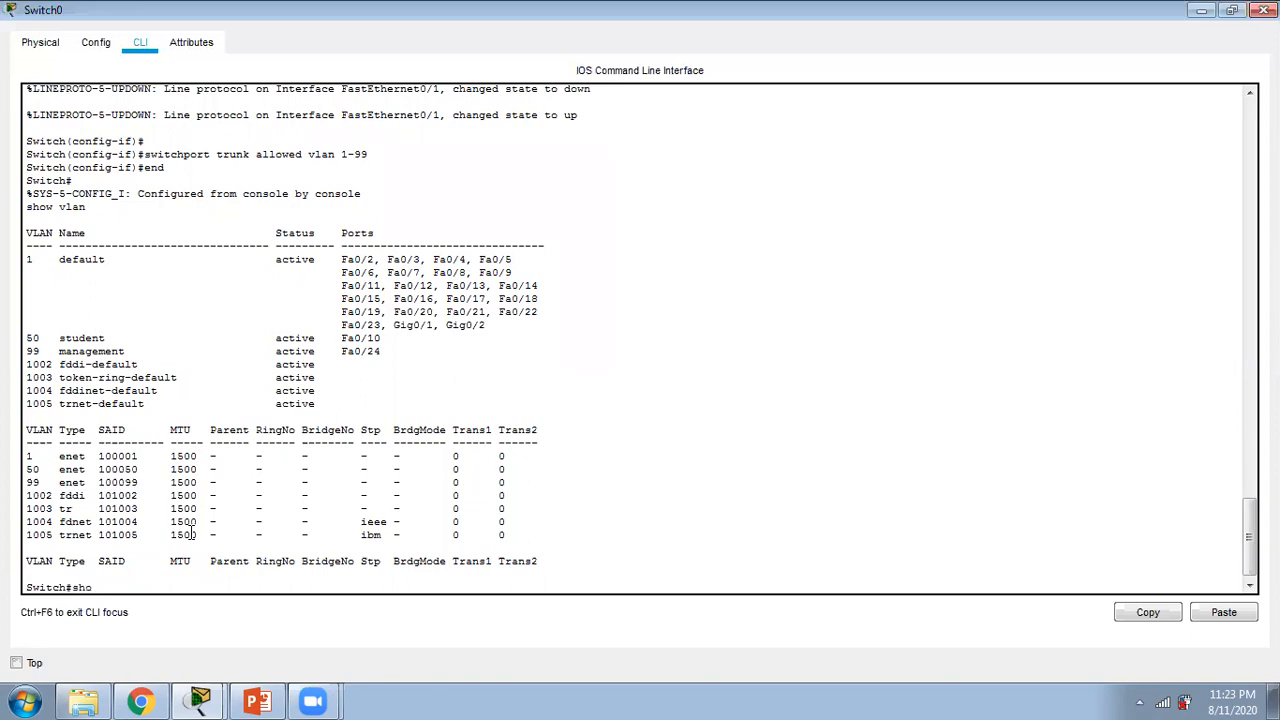
# Step: Run "show run" on Switch0 to review the FastEthernet0/1 trunk settings, and close the switch's window
pyautogui.write('show run')
pyautogui.press('Return')
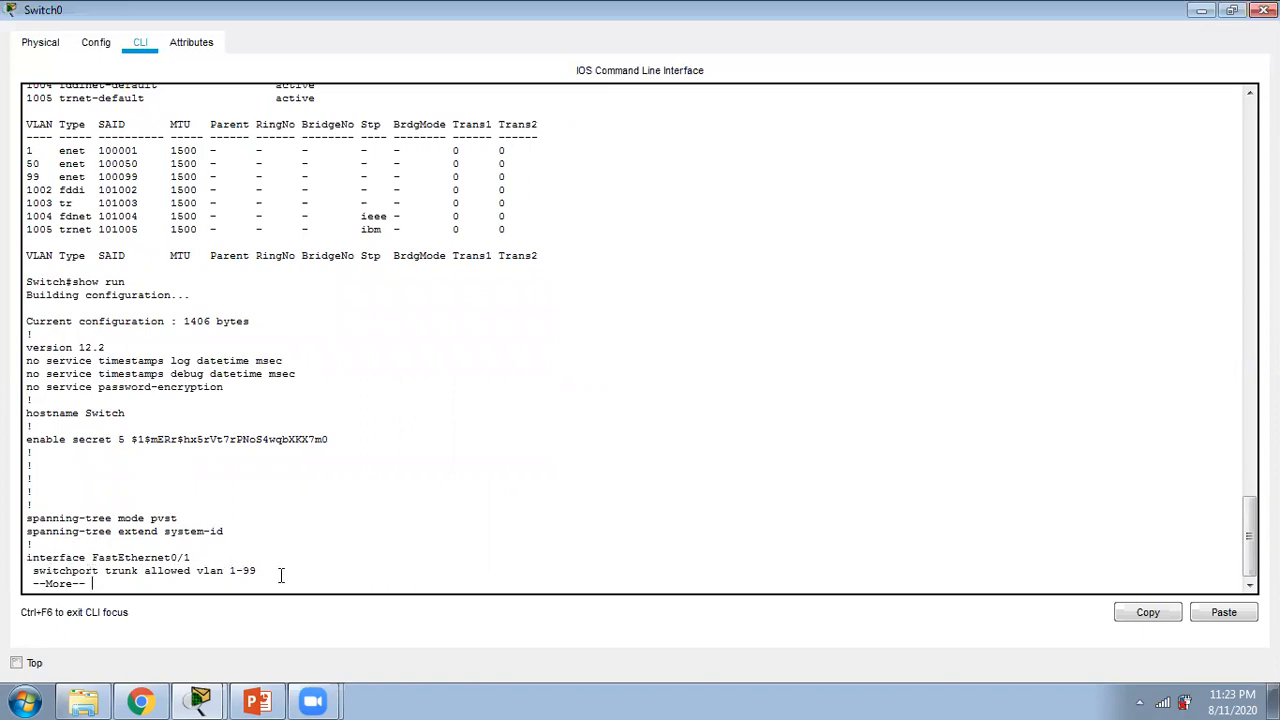
pyautogui.press('Return')
pyautogui.press('Return')
pyautogui.press('Return')
pyautogui.press('Return')
pyautogui.press('Return')
pyautogui.press('Return')
pyautogui.press('Return')
pyautogui.press('Return')
pyautogui.press('Return')
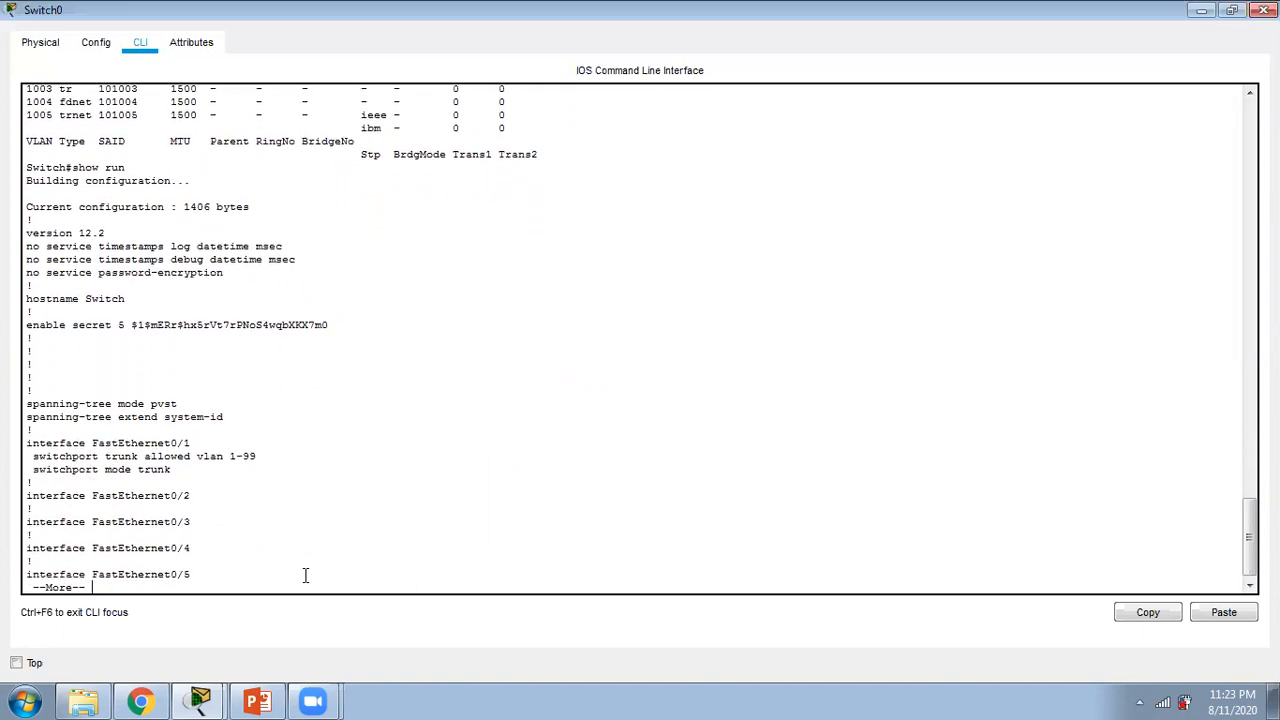
pyautogui.click(1264, 10)
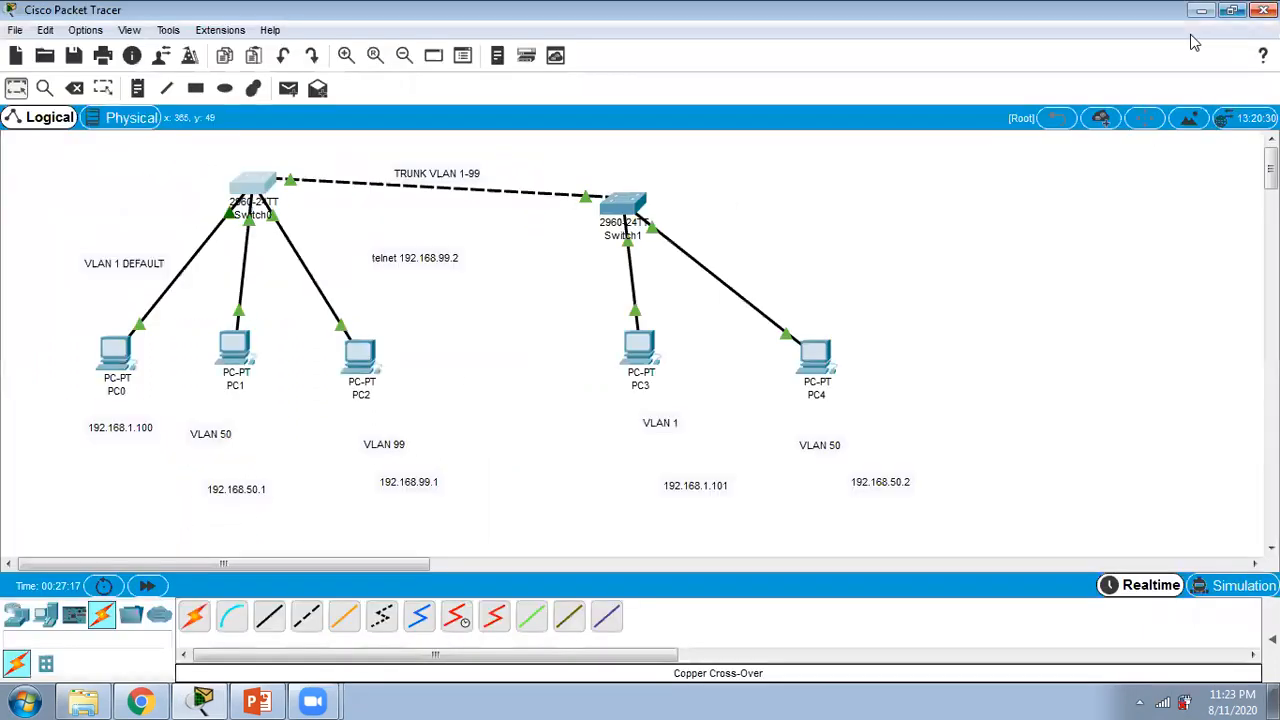
# Step: Open Switch1's command line in a maximized window and enter global configuration mode
pyautogui.click(620, 203)
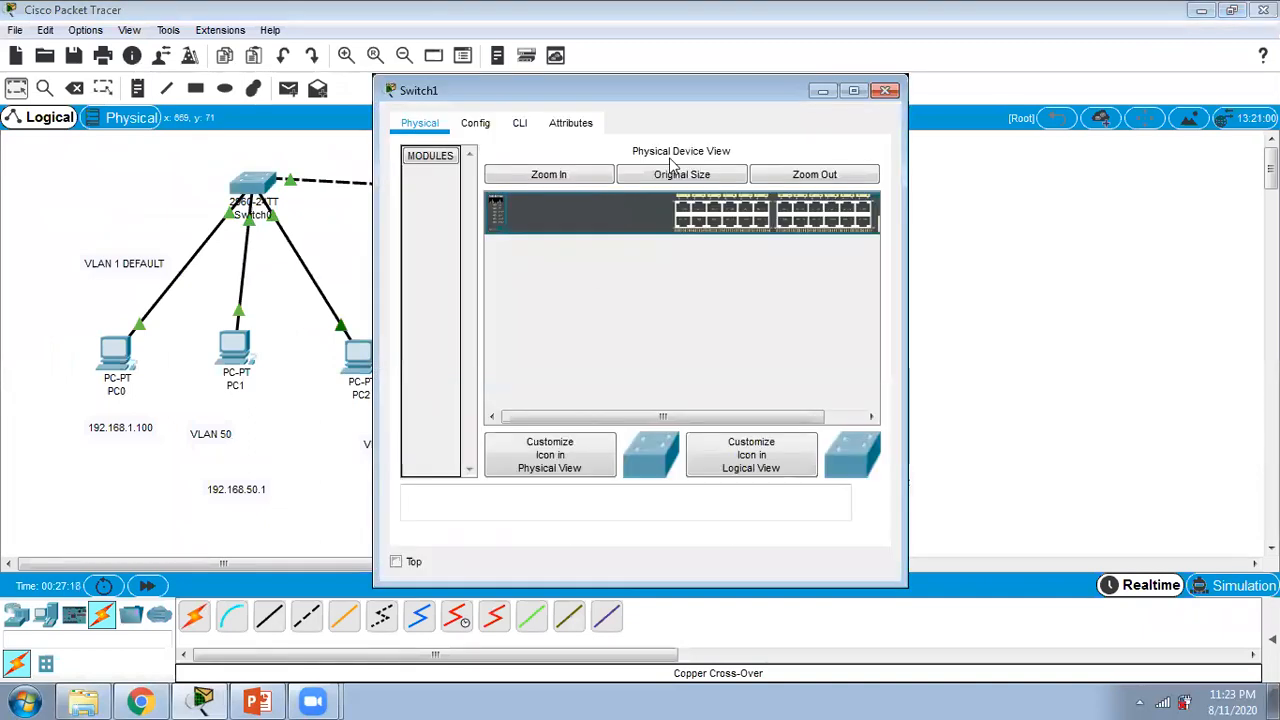
pyautogui.click(519, 122)
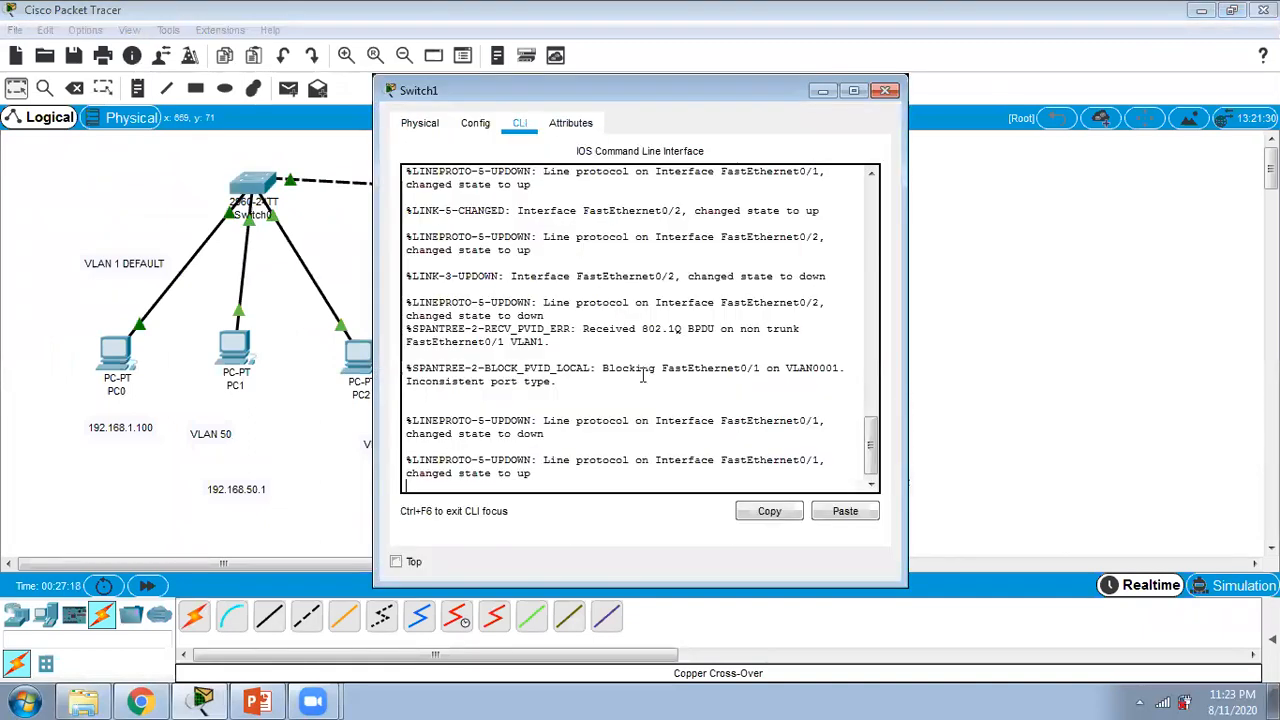
pyautogui.click(854, 92)
pyautogui.press('Return')
pyautogui.press('Return')
pyautogui.press('Return')
pyautogui.press('Return')
pyautogui.press('Return')
pyautogui.press('Return')
pyautogui.write('en')
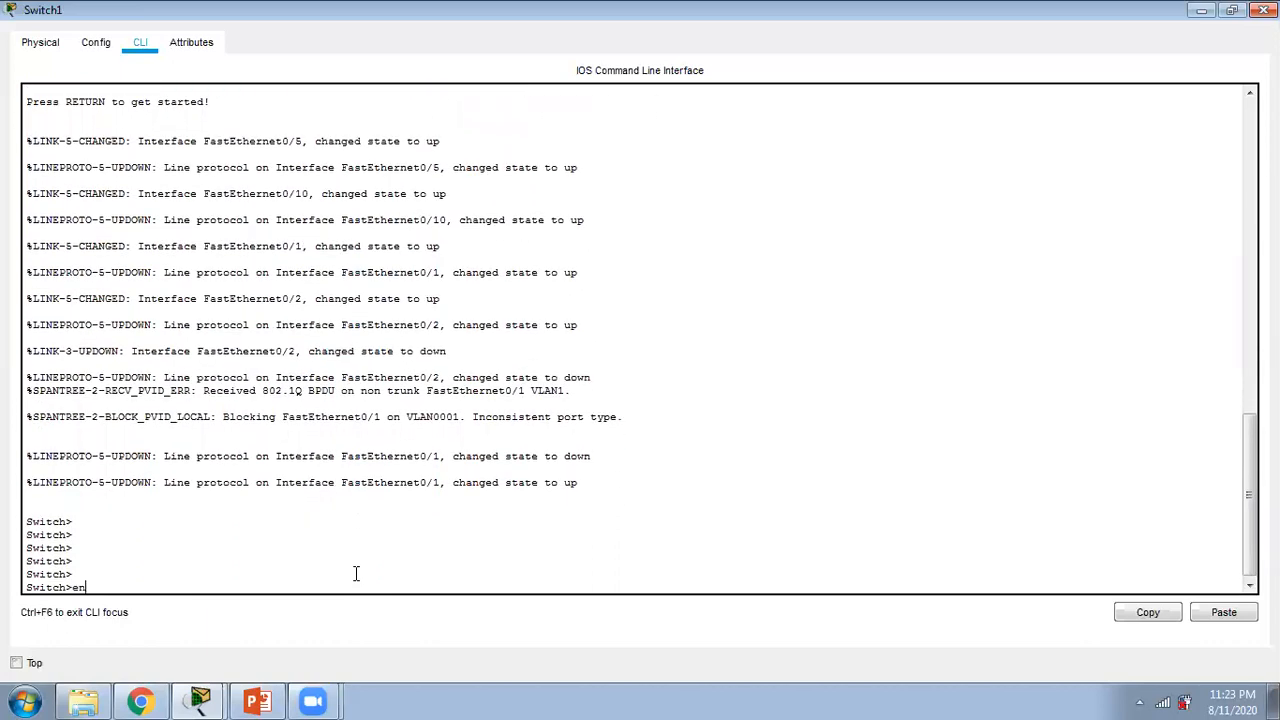
pyautogui.press('Return')
pyautogui.write('conf t')
pyautogui.press('Return')
# Step: Select interface fa 0/1 on Switch1 and set it to trunk mode with "switchport mode trunk"
pyautogui.write('int fa 0/1')
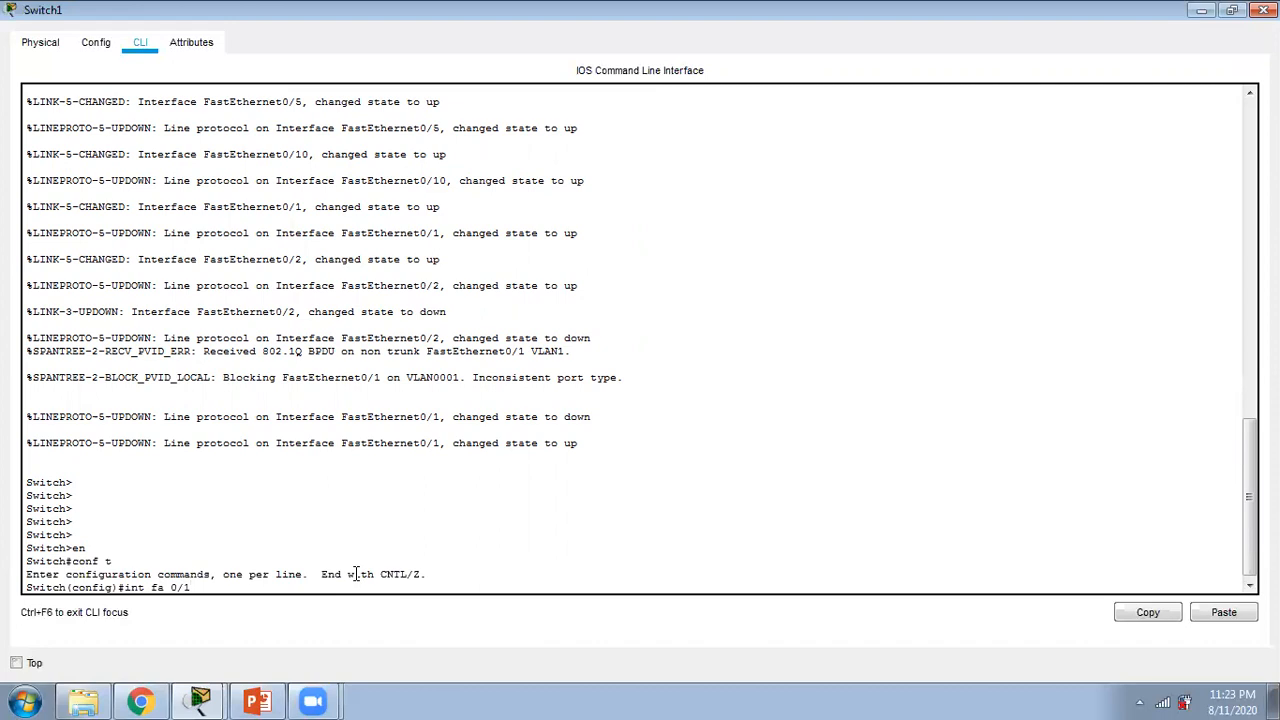
pyautogui.press('Return')
pyautogui.write('switchport mode trunk')
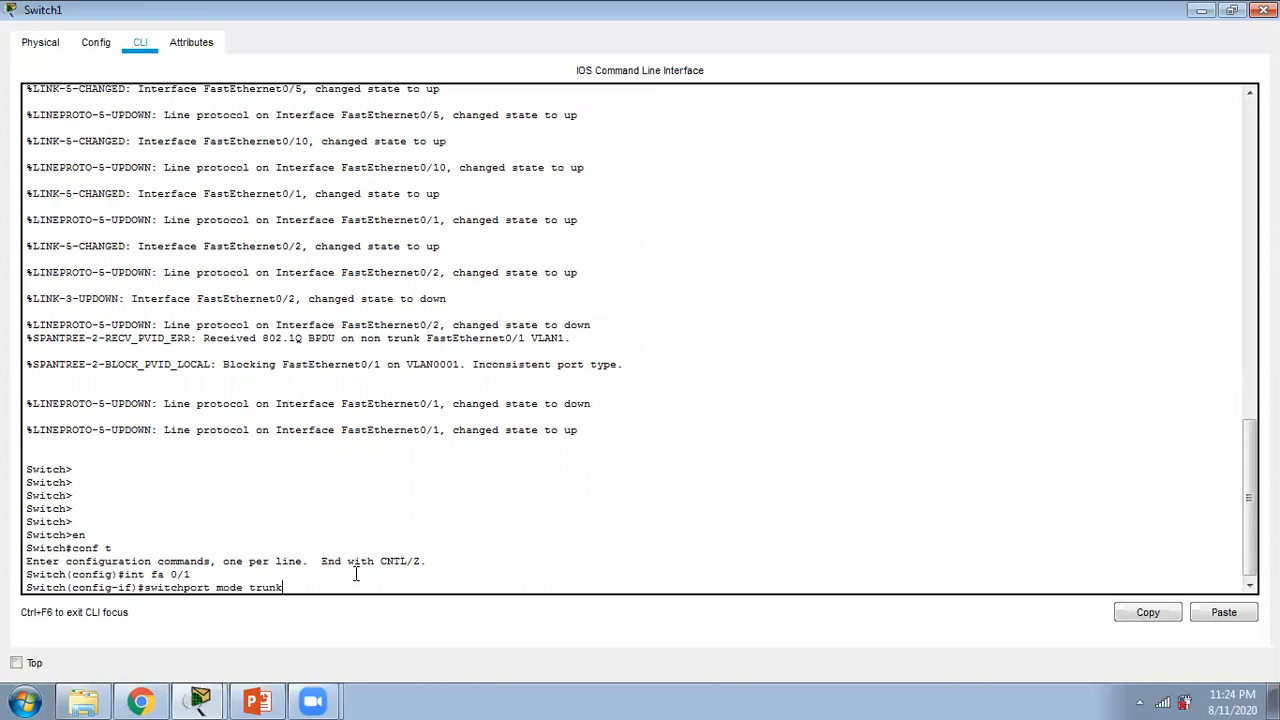
pyautogui.press('Return')
# Step: Allow VLANs 1-99 on Switch1's fa 0/1 trunk and end configuration mode
pyautogui.write('switchport')
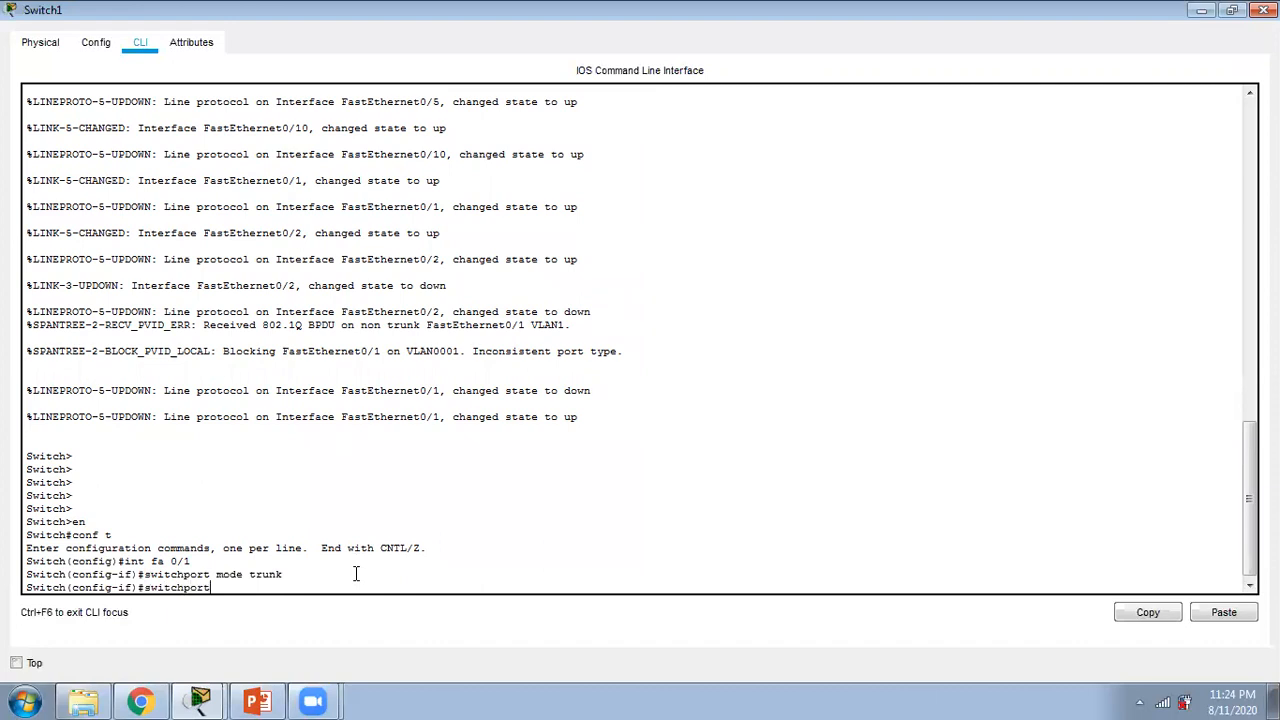
pyautogui.write(' trunk allowed vlan  1-99')
pyautogui.press('Return')
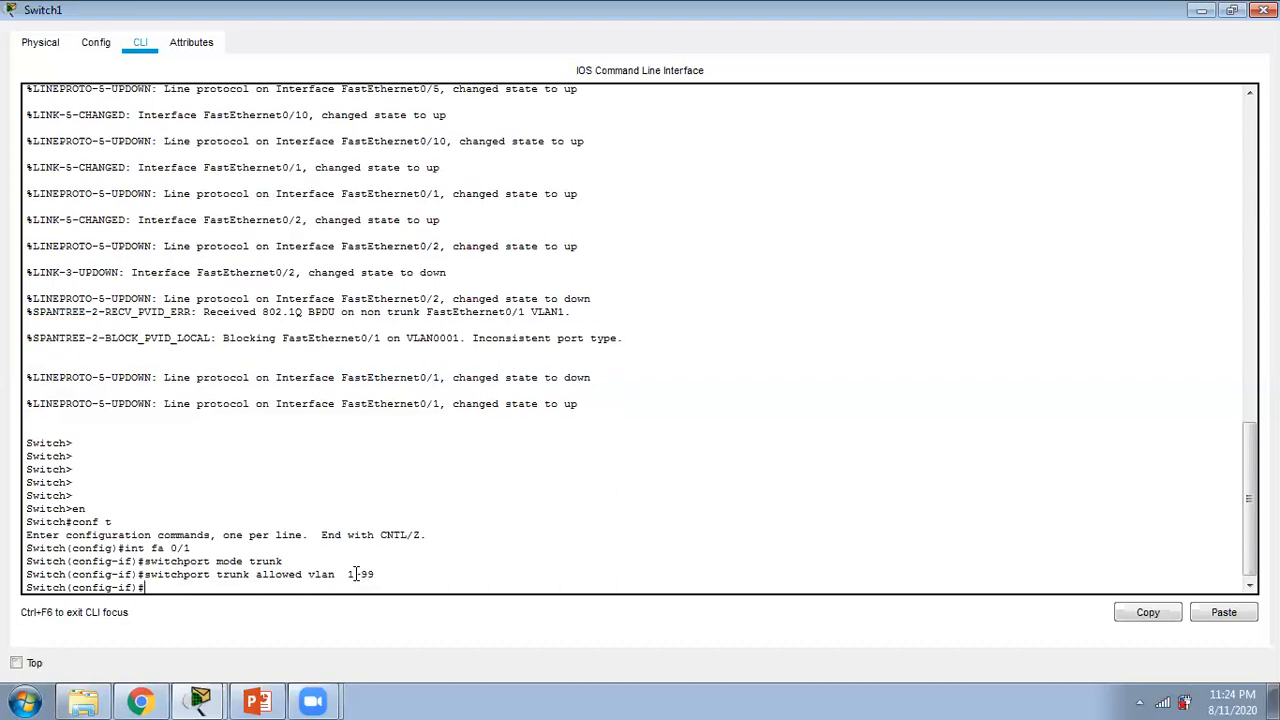
pyautogui.write('end')
pyautogui.press('Return')
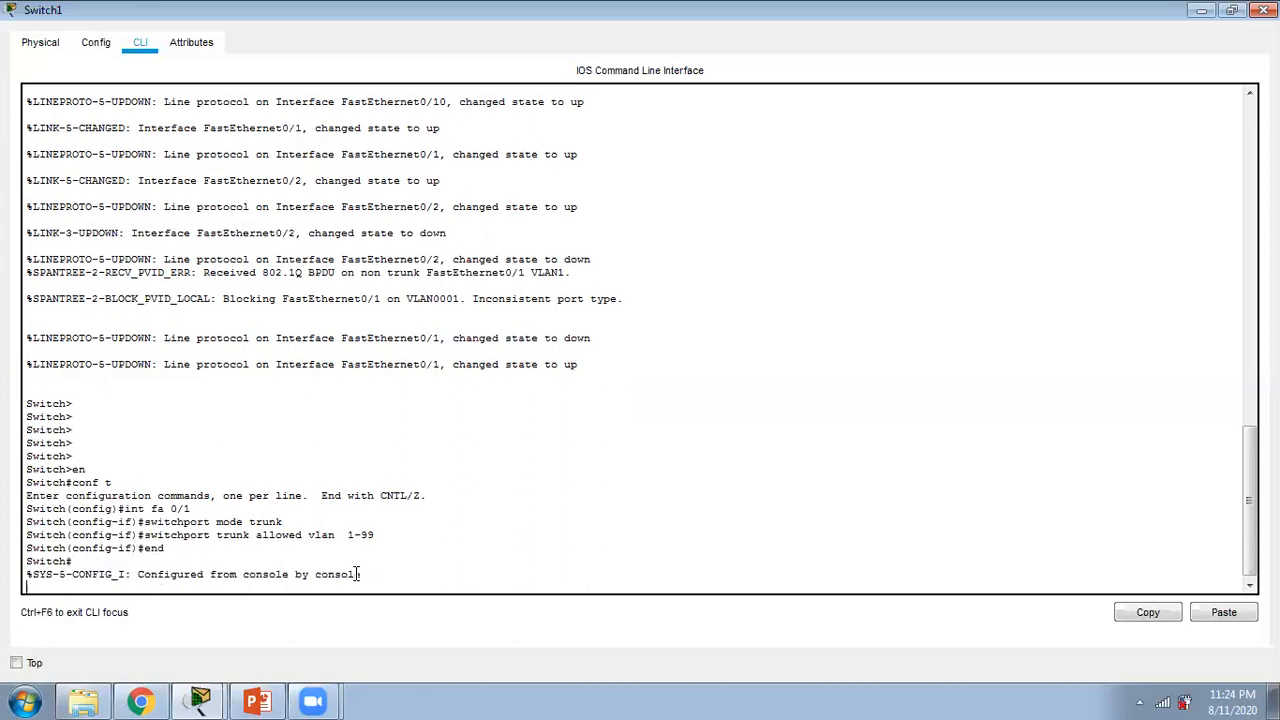
# Step: Run "show vlan" on Switch1 to check its VLANs and port assignments
pyautogui.write('show vlan')
pyautogui.press('Return')
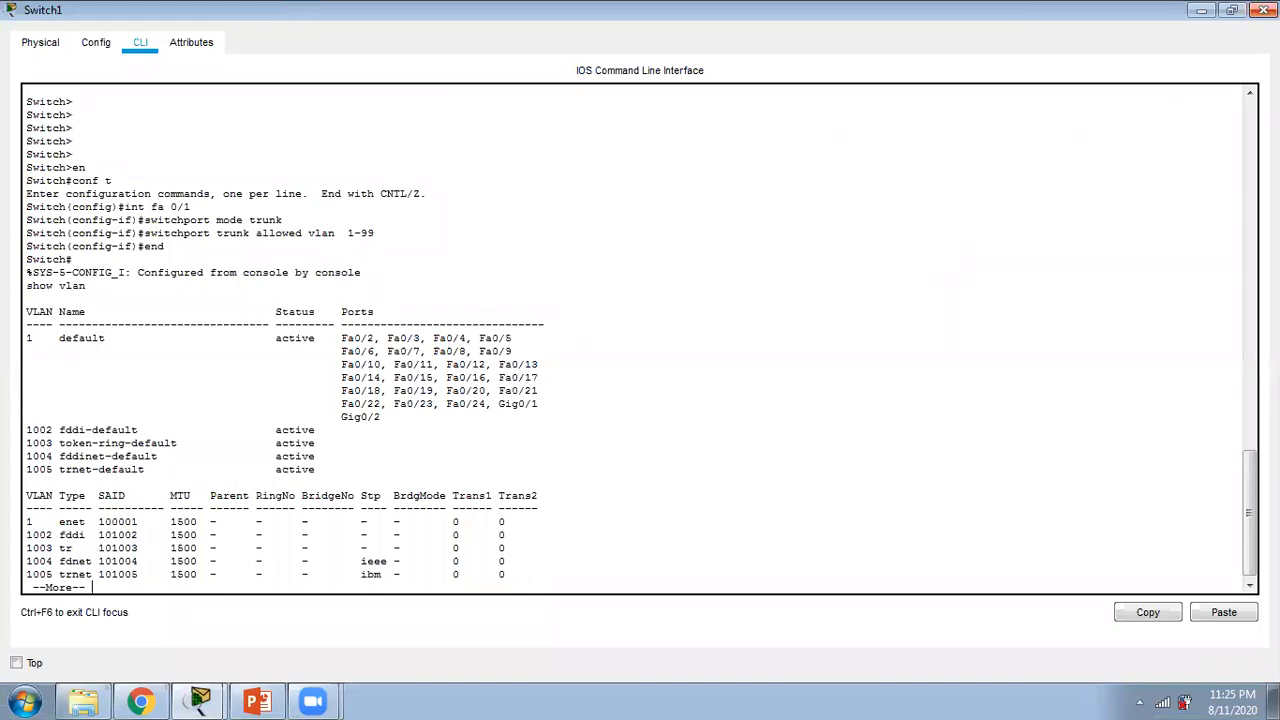
pyautogui.click(1264, 10)
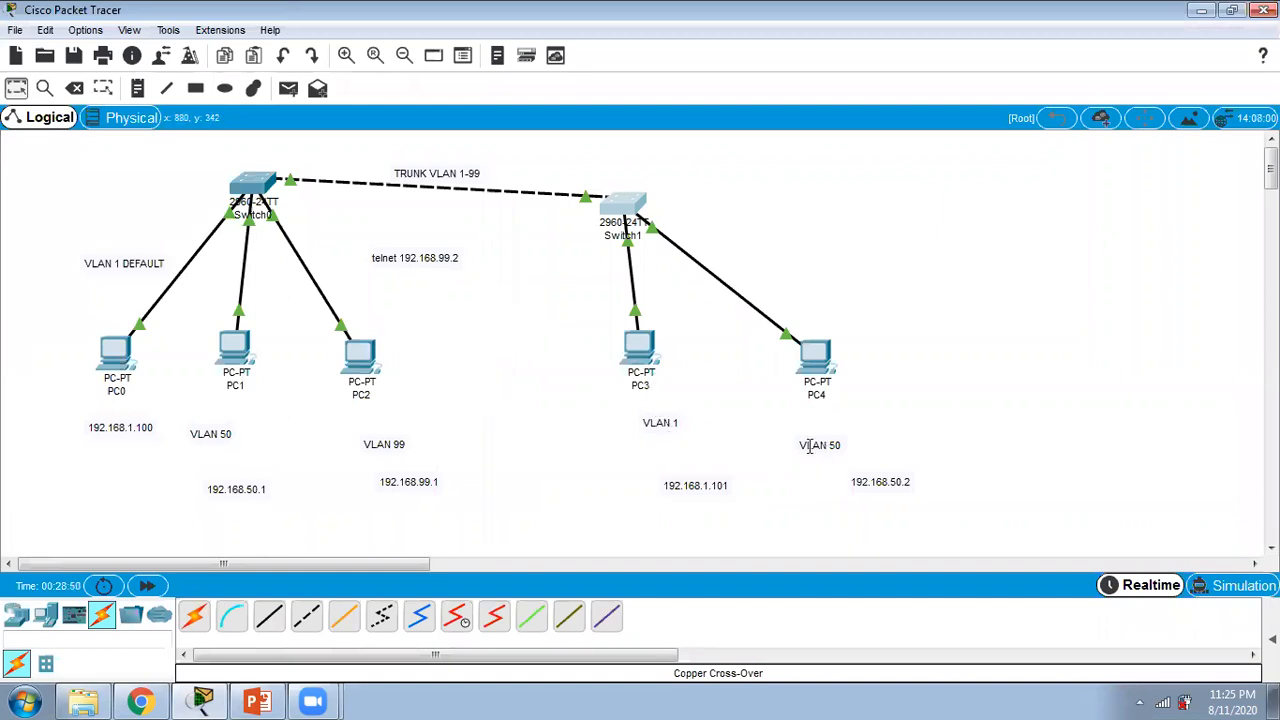
pyautogui.click(630, 200)
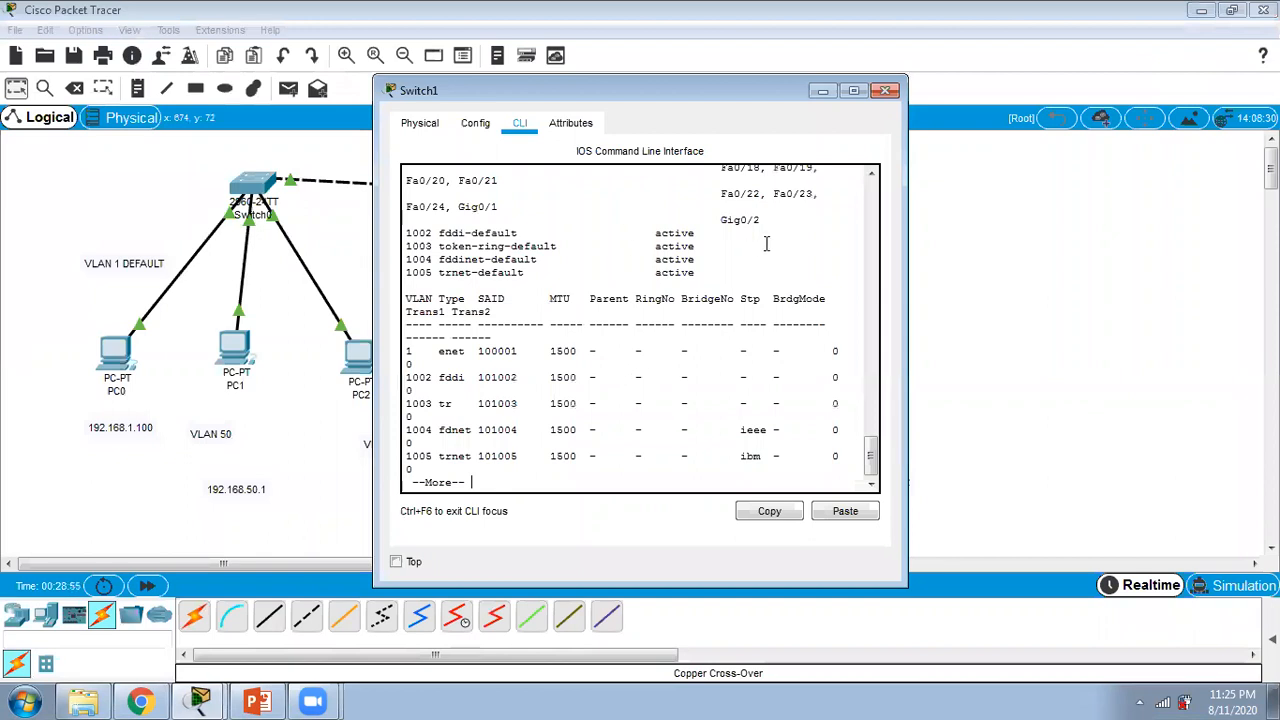
pyautogui.click(853, 90)
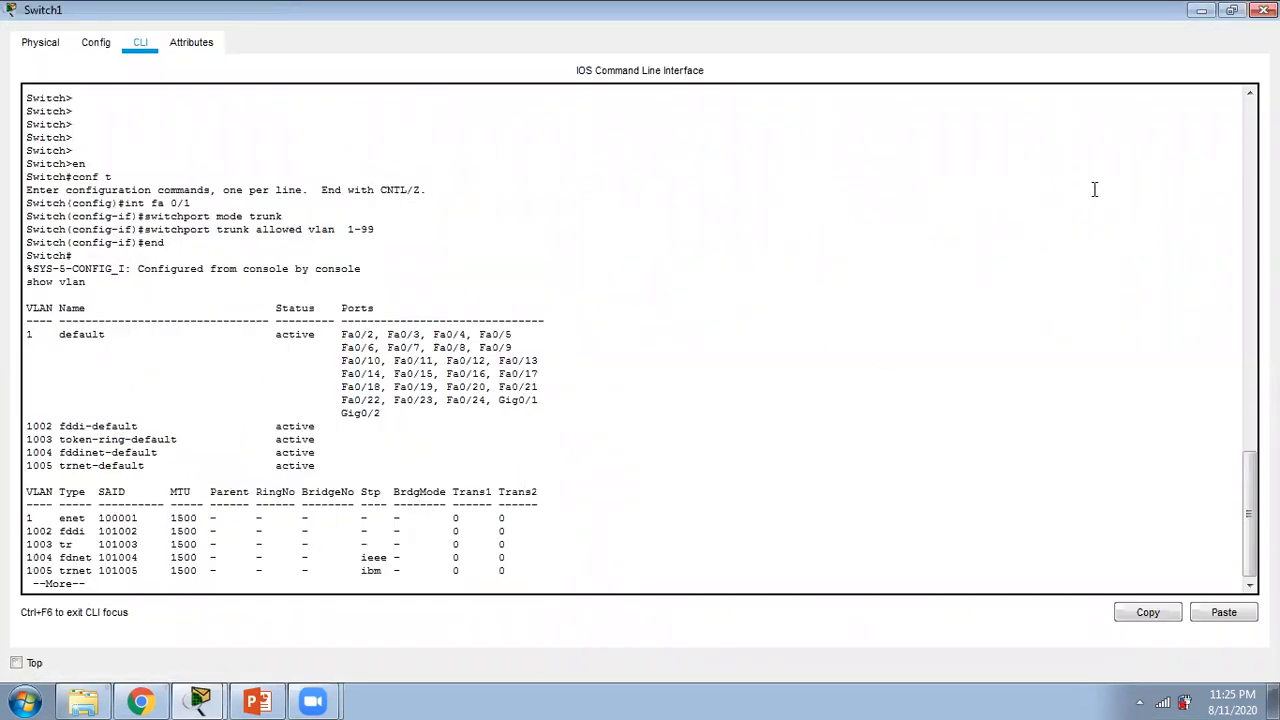
pyautogui.click(1264, 10)
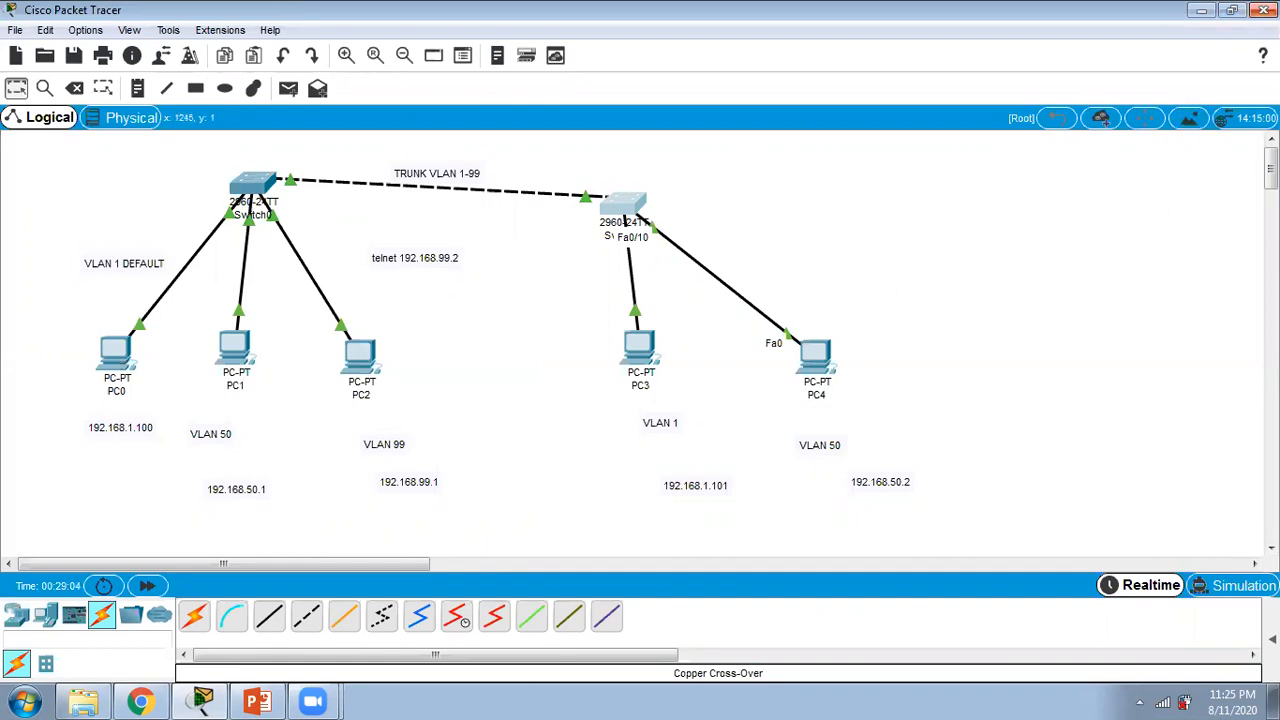
pyautogui.click(1264, 9)
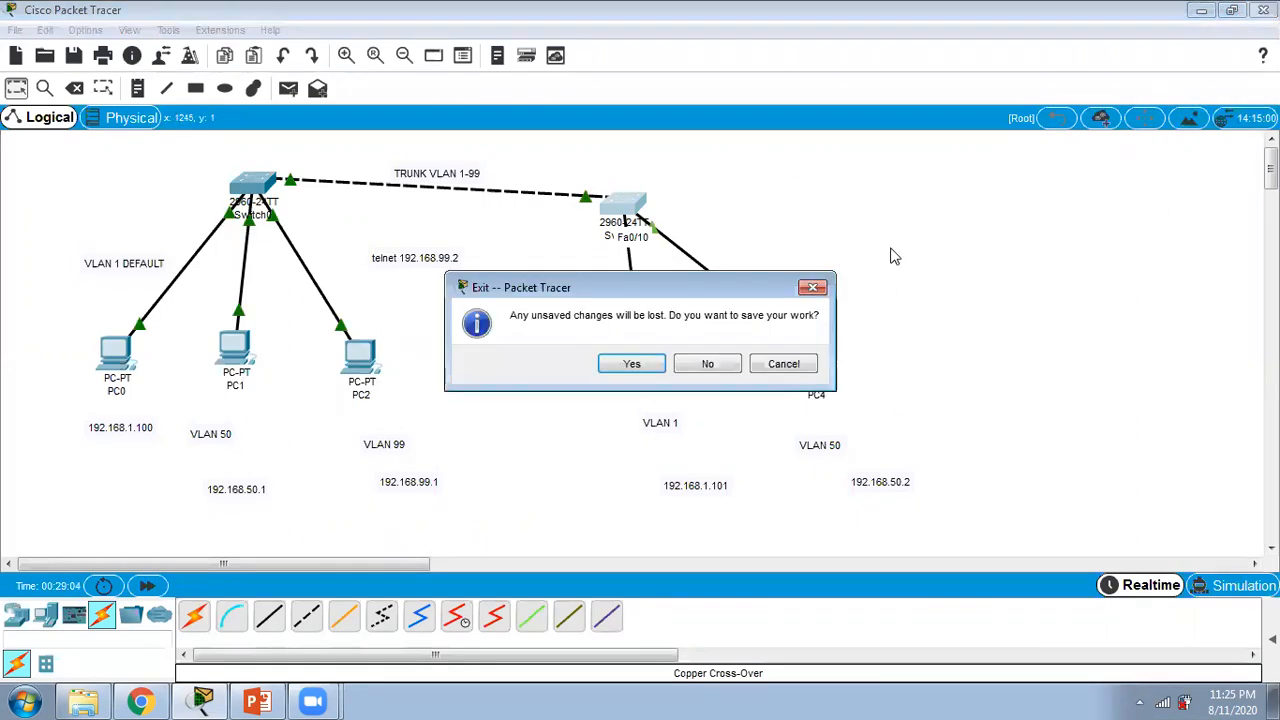
pyautogui.click(813, 289)
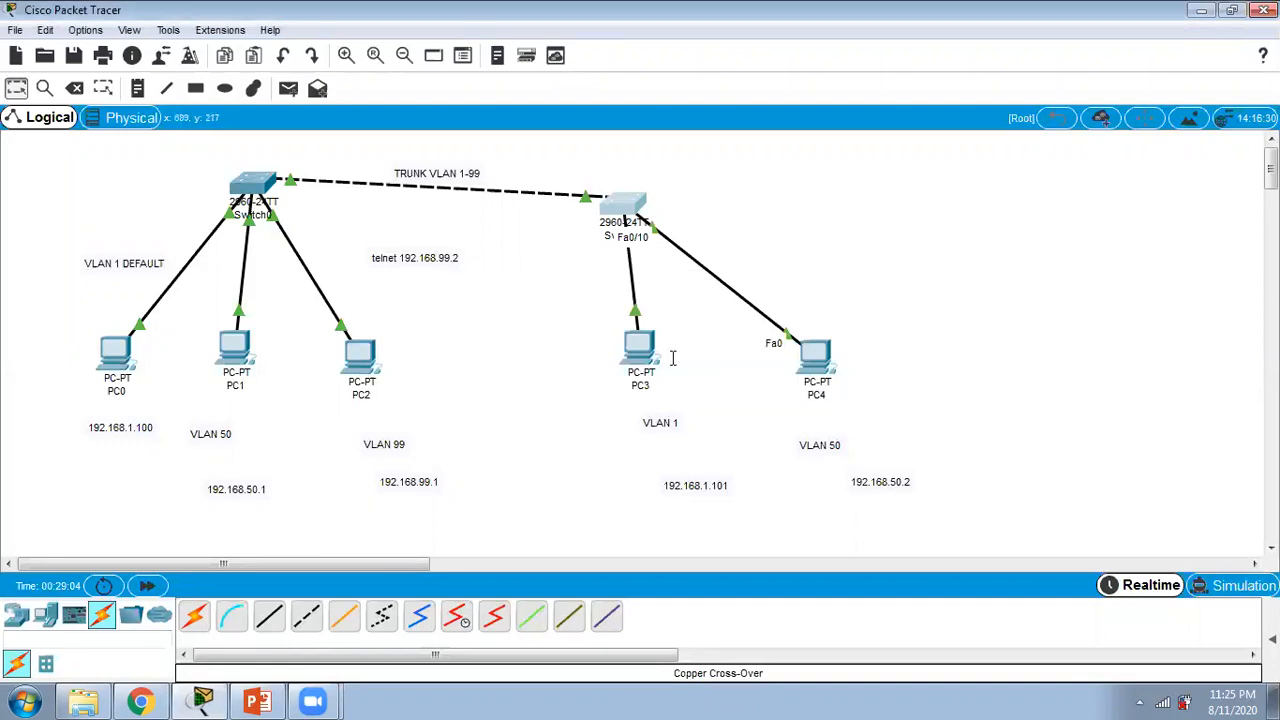
# Step: Reopen Switch1's command line, leave the paged VLAN listing and enter global configuration mode
pyautogui.click(626, 204)
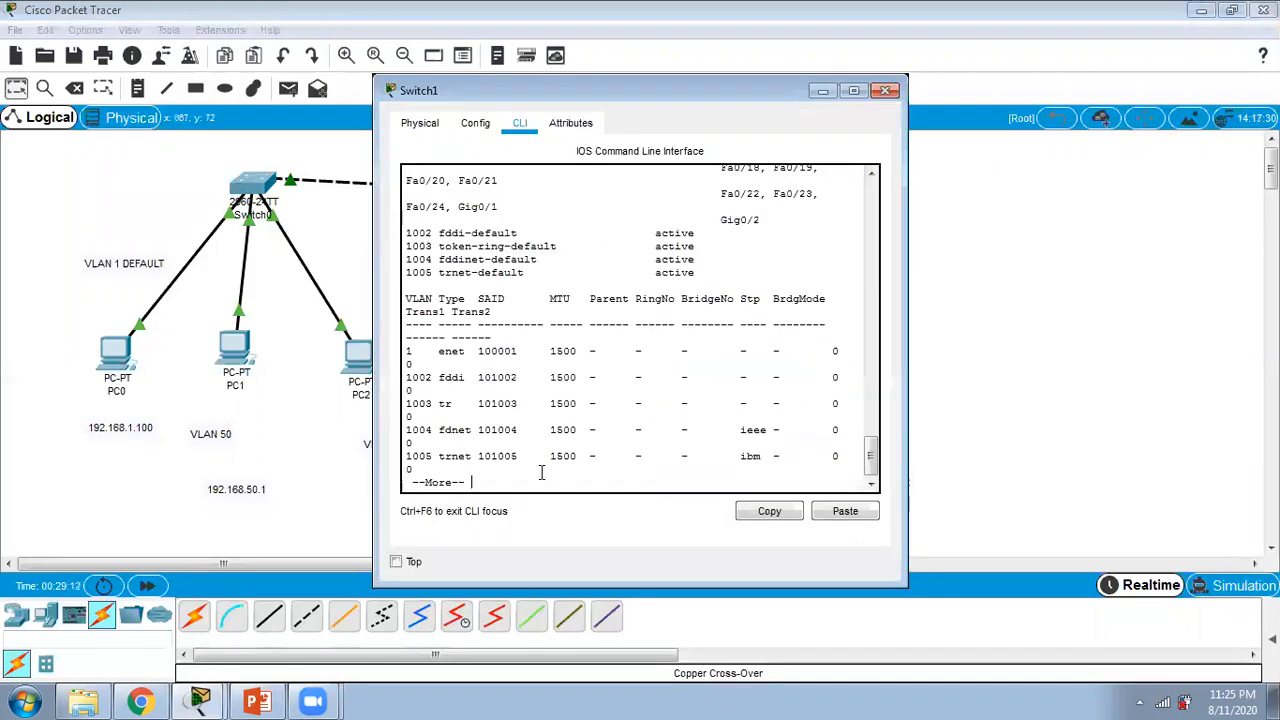
pyautogui.press('Return')
pyautogui.press('Return')
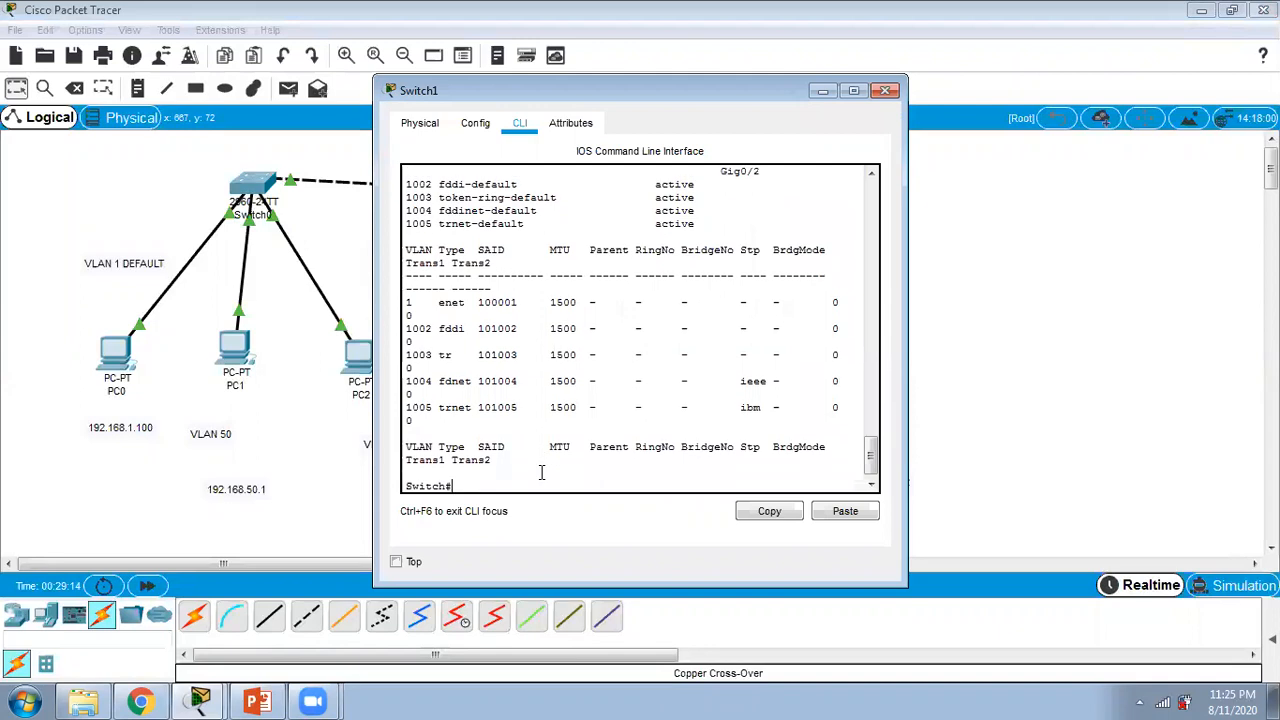
pyautogui.write('n')
pyautogui.press('Return')
pyautogui.write('en')
pyautogui.press('Return')
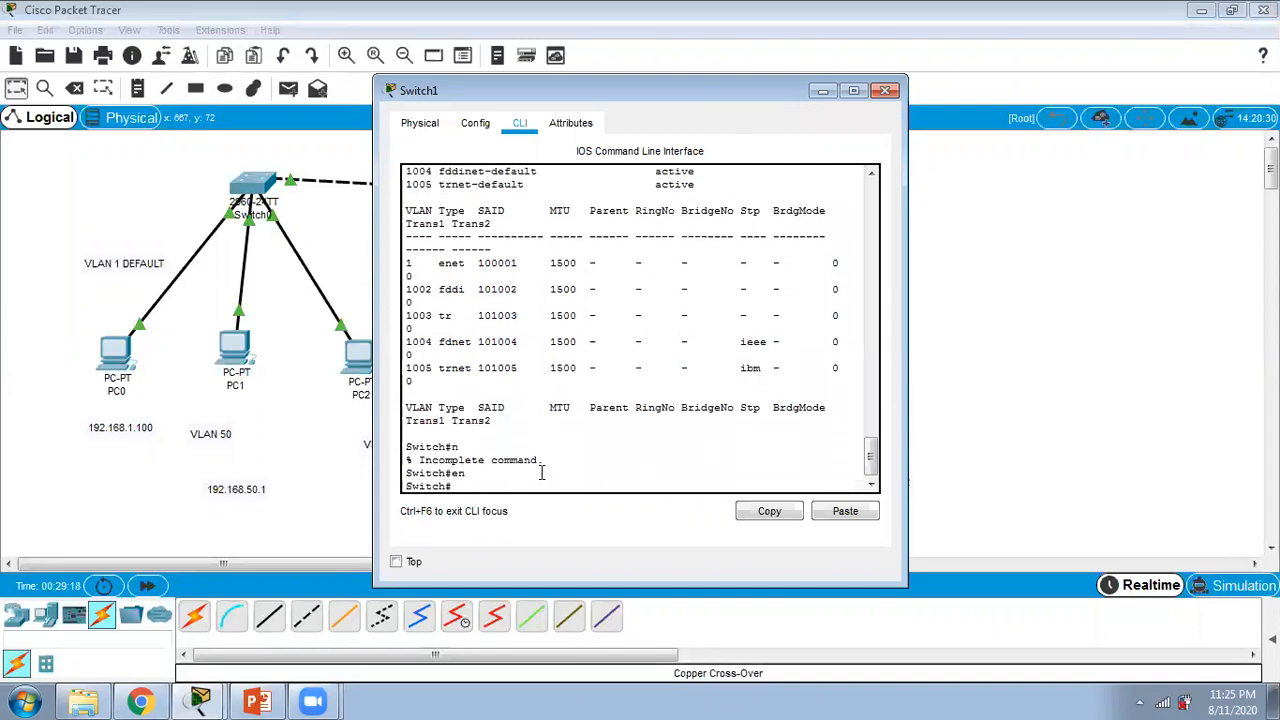
pyautogui.write('conf t')
pyautogui.press('Return')
# Step: Select interface fa 0/10 on Switch1 and set it to access mode with "switchport mode access"
pyautogui.write('i')
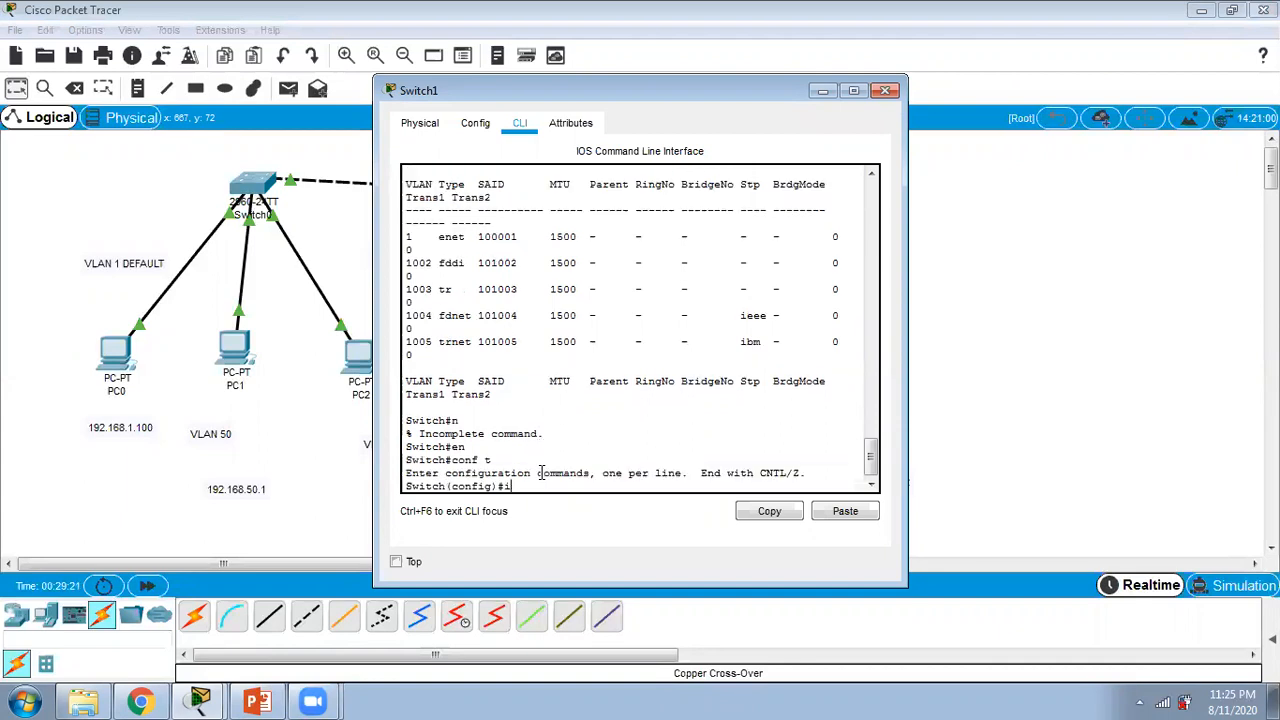
pyautogui.write('nt fa 0/10')
pyautogui.press('Return')
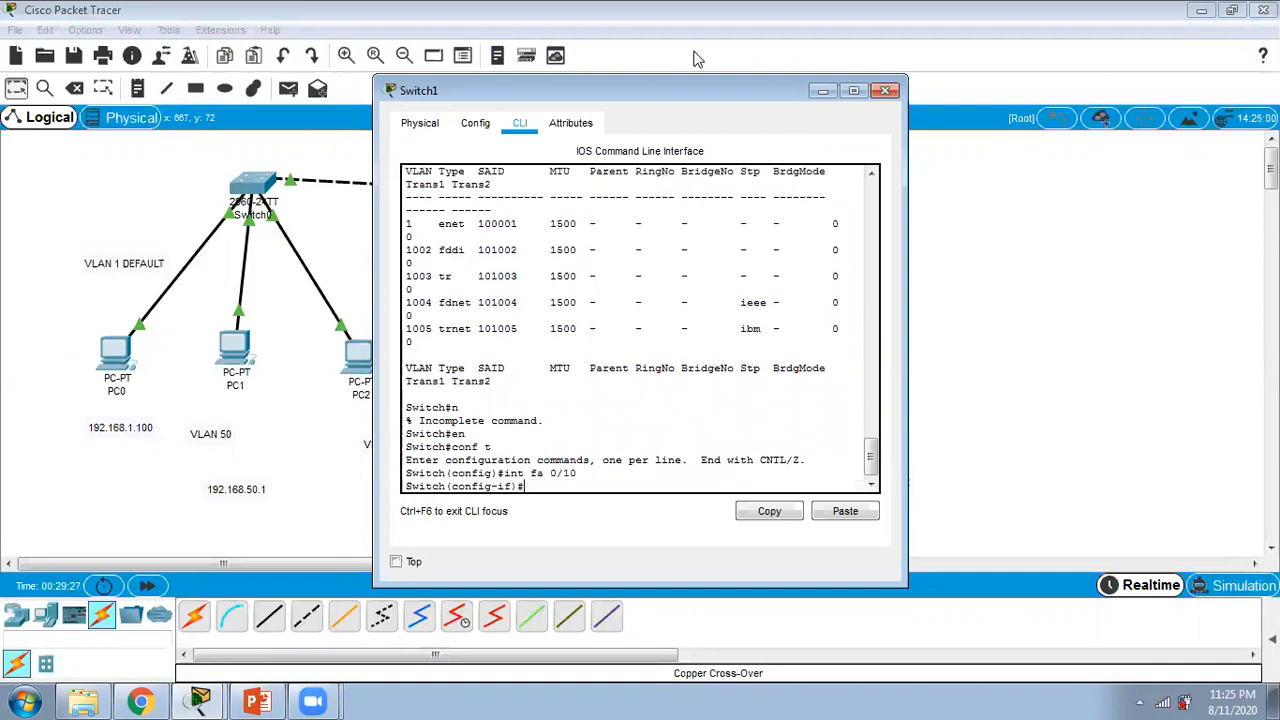
pyautogui.doubleClick(705, 90)
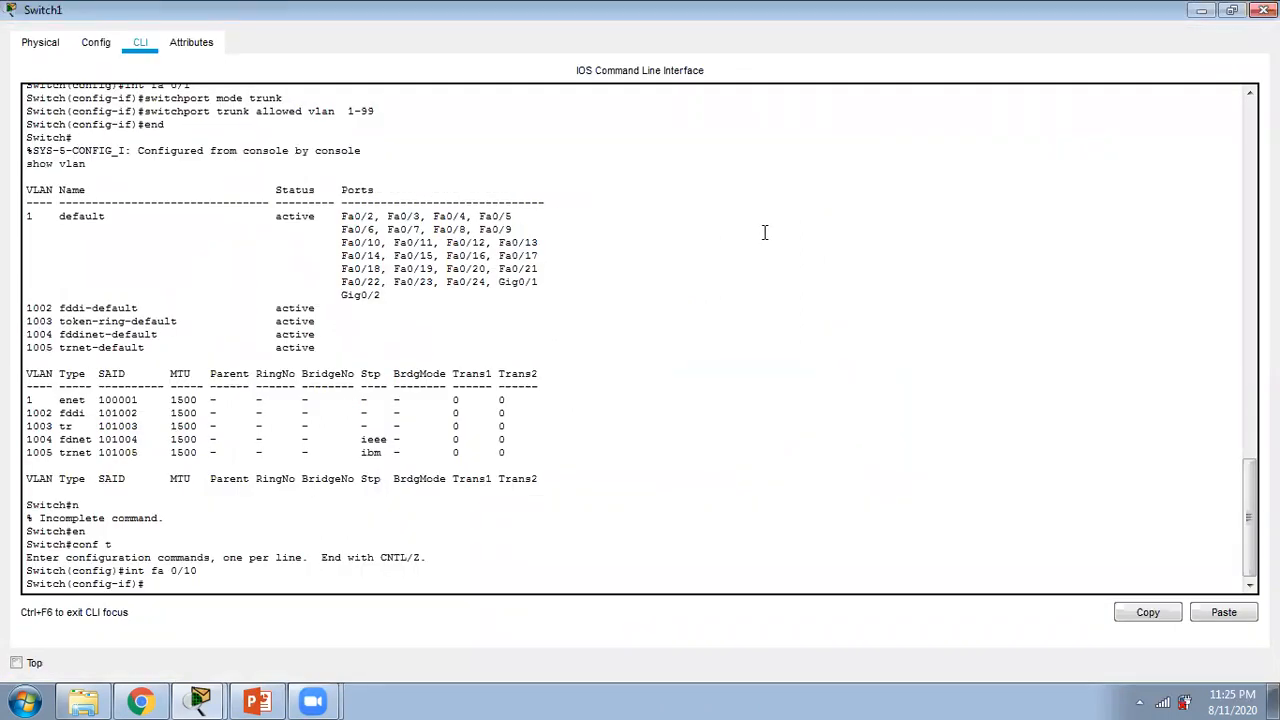
pyautogui.write('switchport mode access')
pyautogui.press('Return')
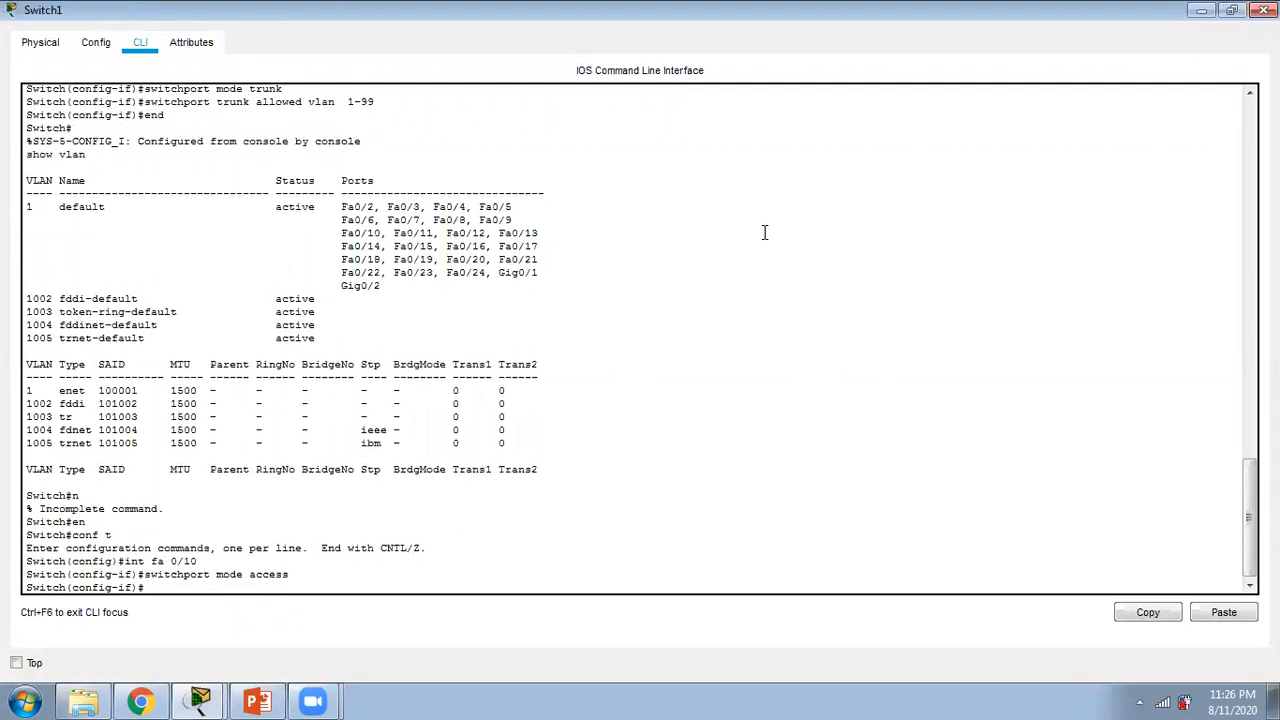
# Step: Assign Switch1's fa 0/10 to VLAN 50 with "switchport access vlan 50" and end configuration mode
pyautogui.write('switchport access vl')
pyautogui.write('an 50')
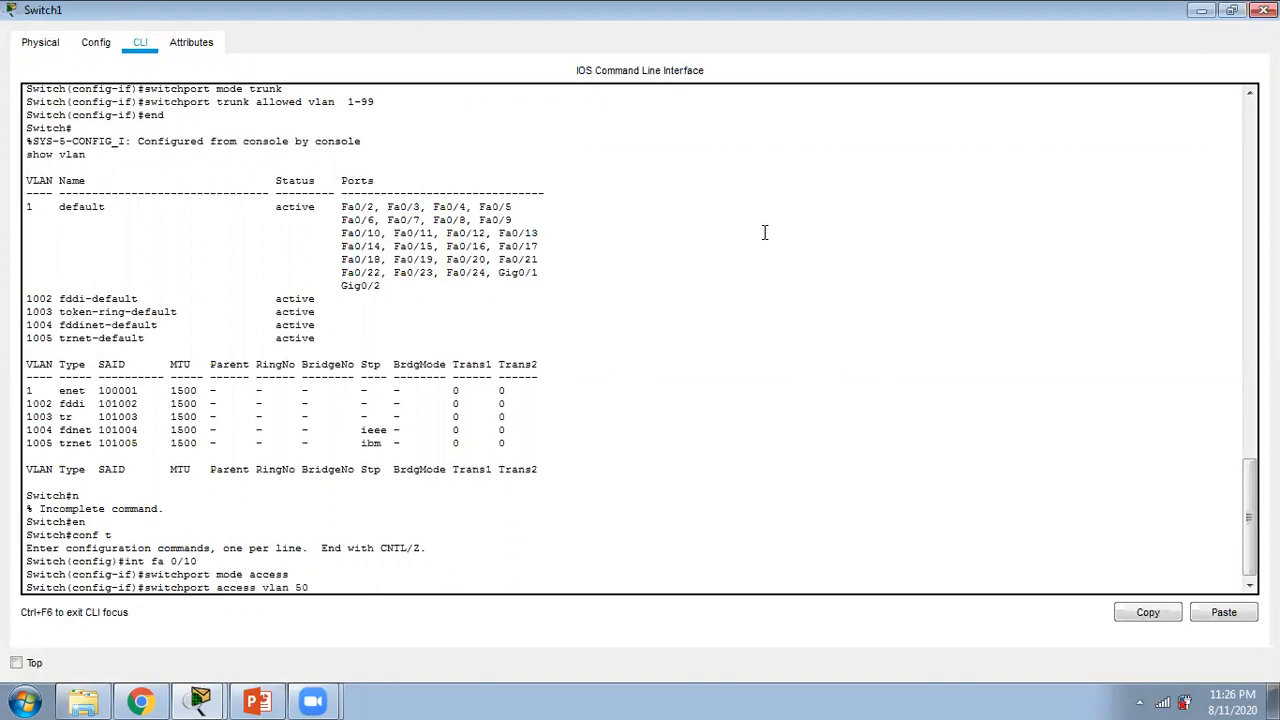
pyautogui.press('Return')
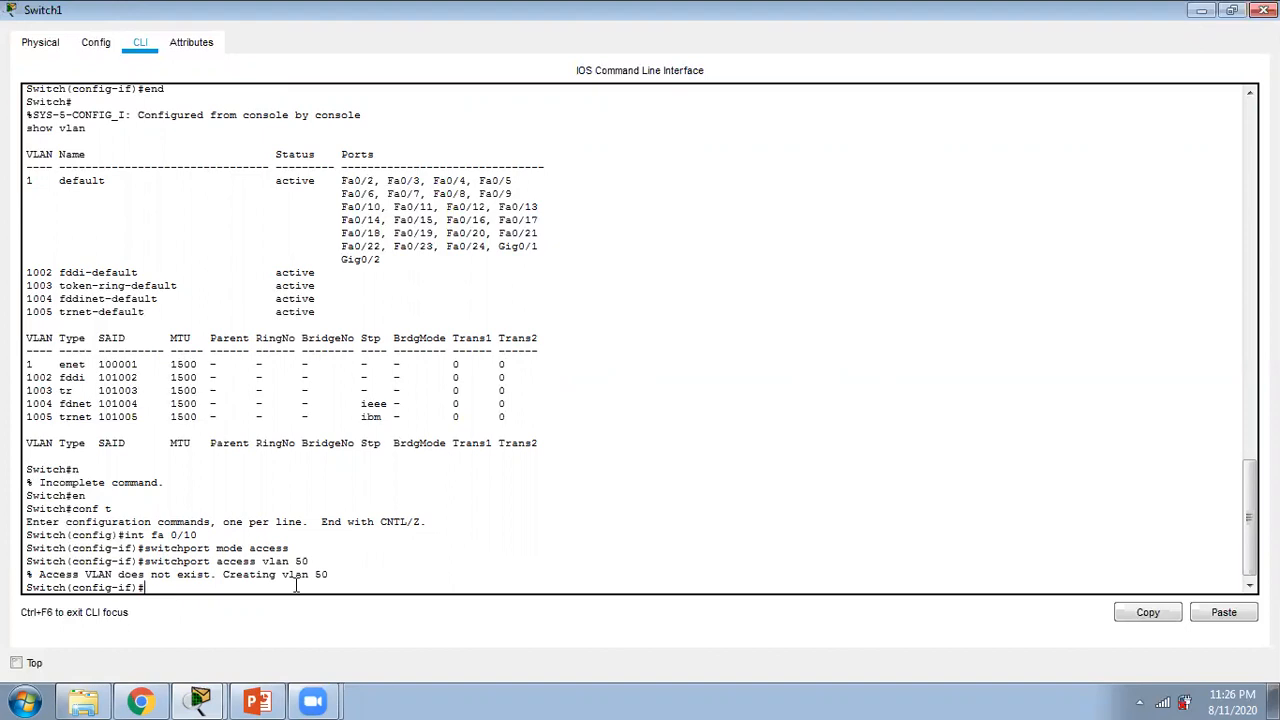
pyautogui.write('end')
pyautogui.press('Return')
# Step: Run "show vlan" on Switch1 and page through to the end to check the port assignments
pyautogui.write('show')
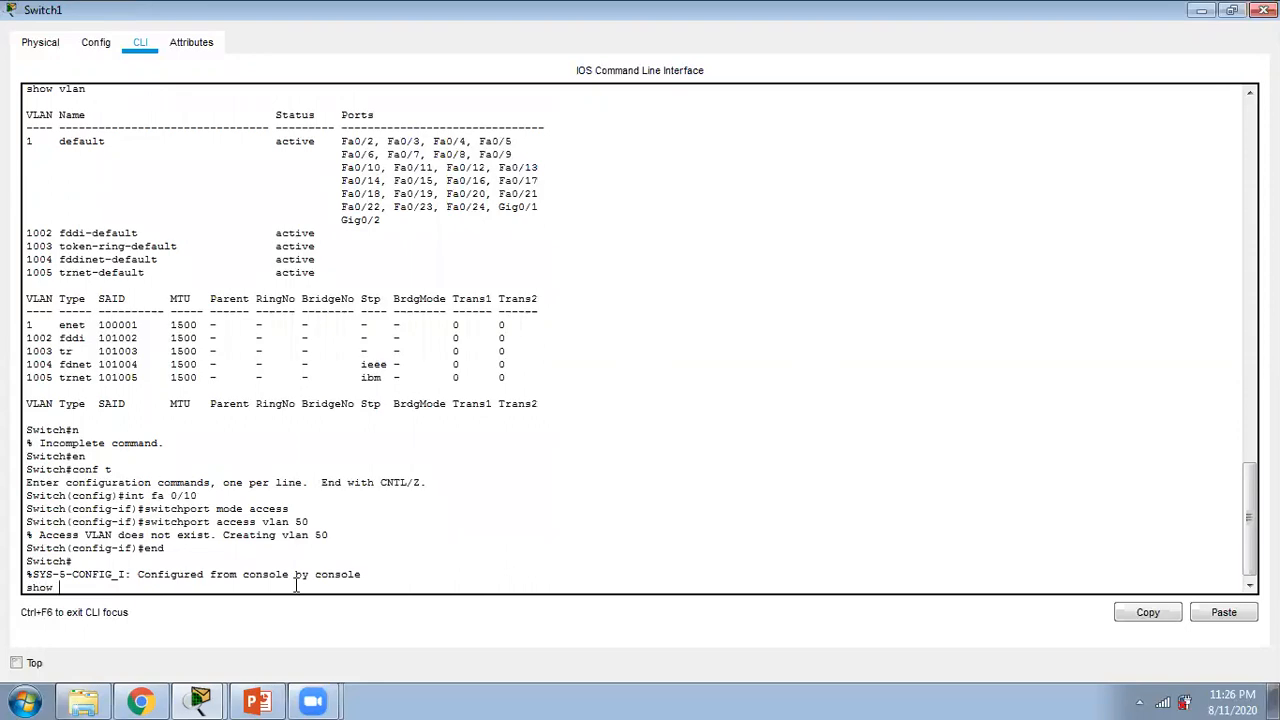
pyautogui.write(' vlan')
pyautogui.press('Return')
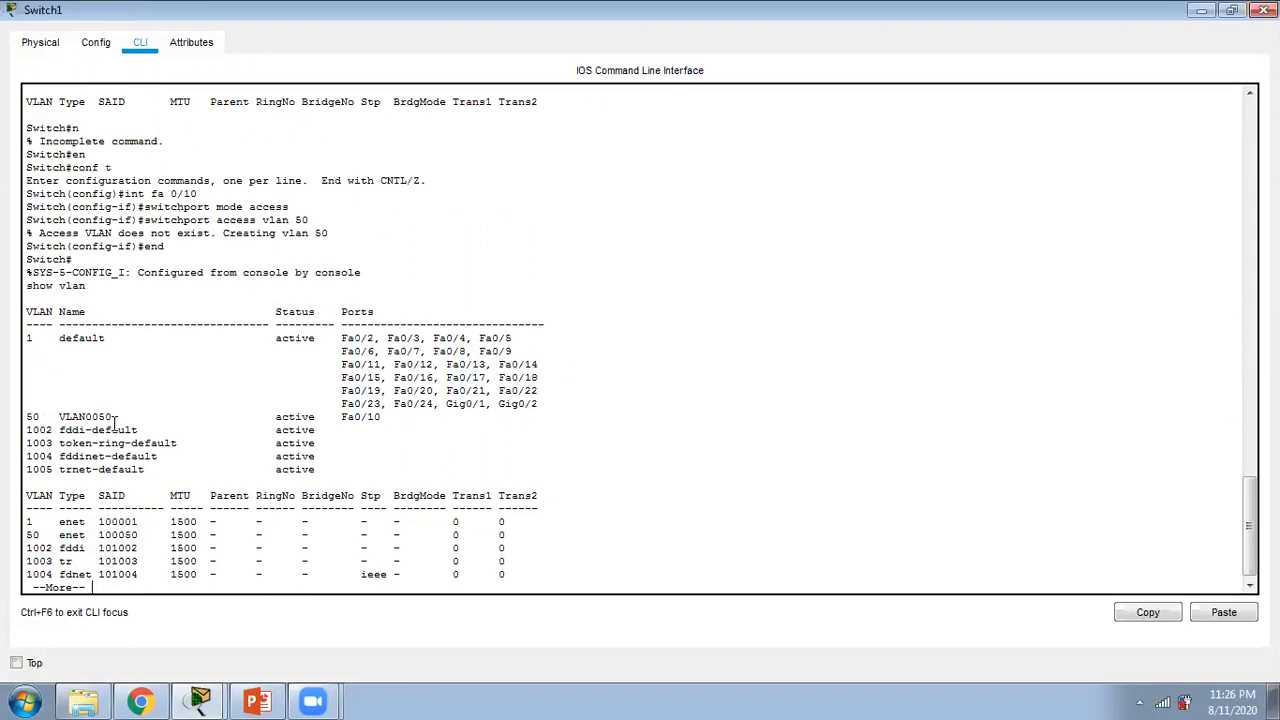
pyautogui.press('space')
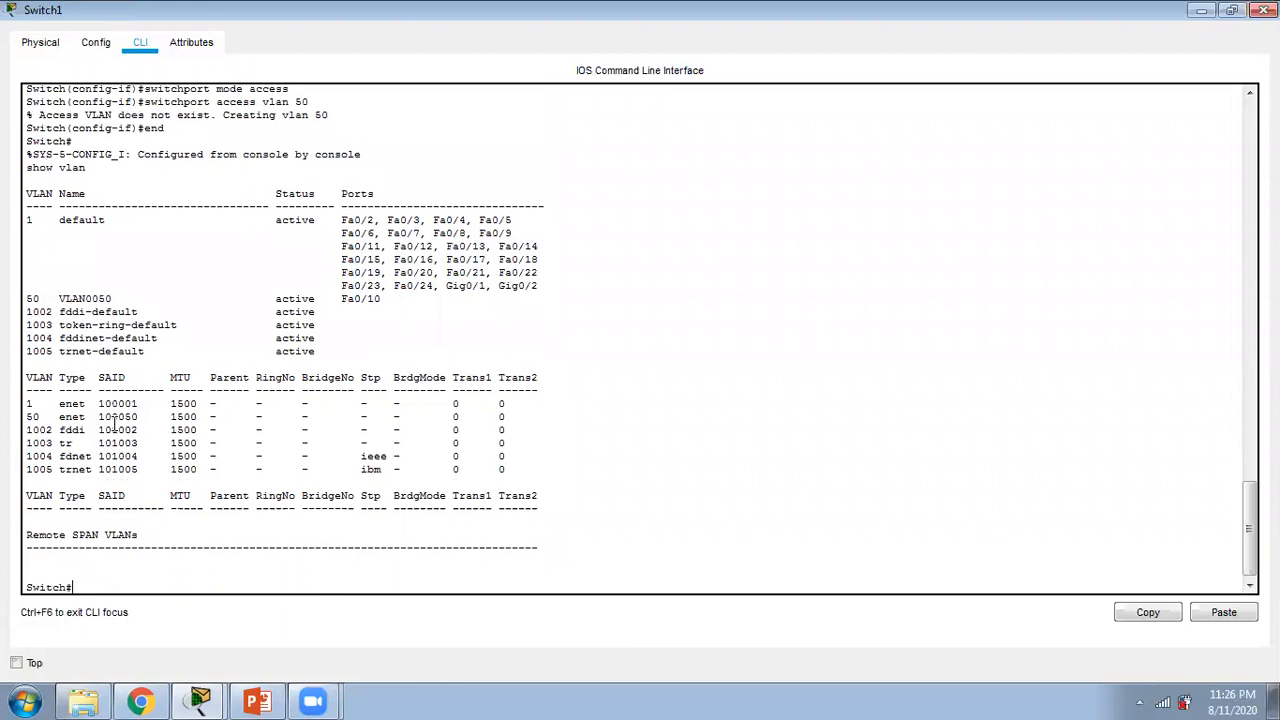
# Step: Name VLAN 50 "student" on Switch1 in configuration mode, and end configuration mode
pyautogui.write('conf t')
pyautogui.press('Return')
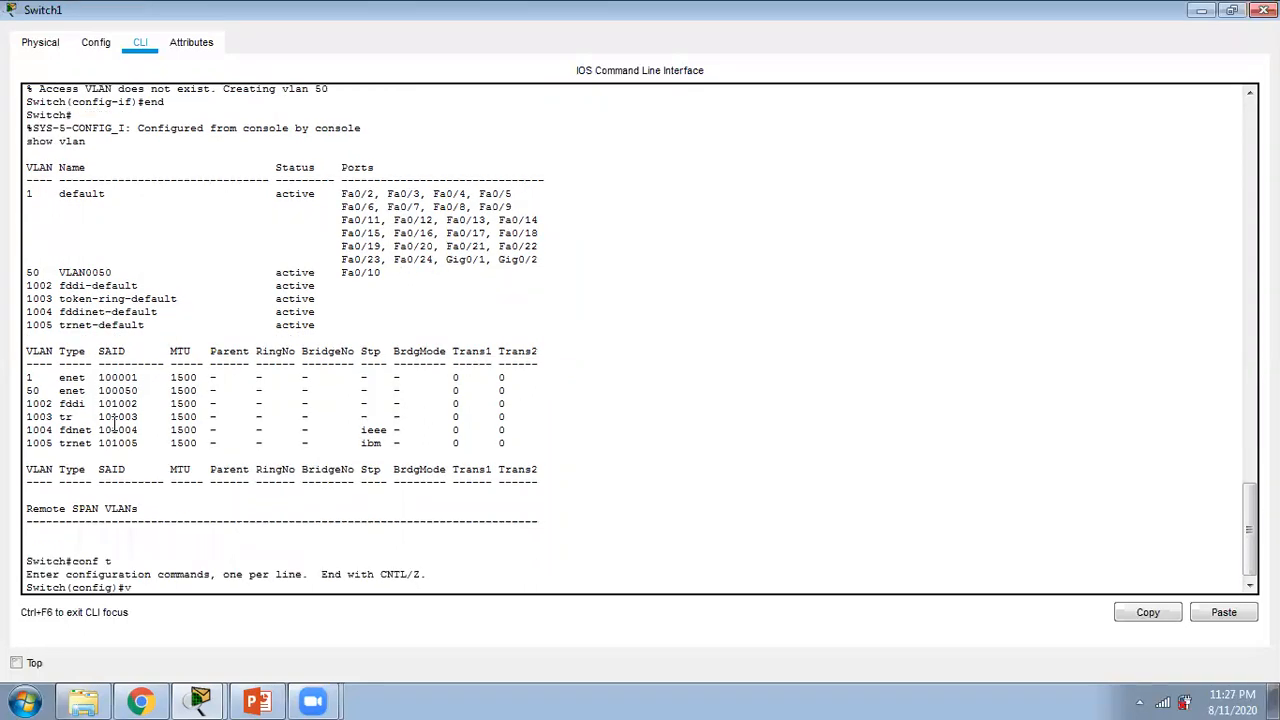
pyautogui.write('vlan 50')
pyautogui.press('Return')
pyautogui.write('name stu')
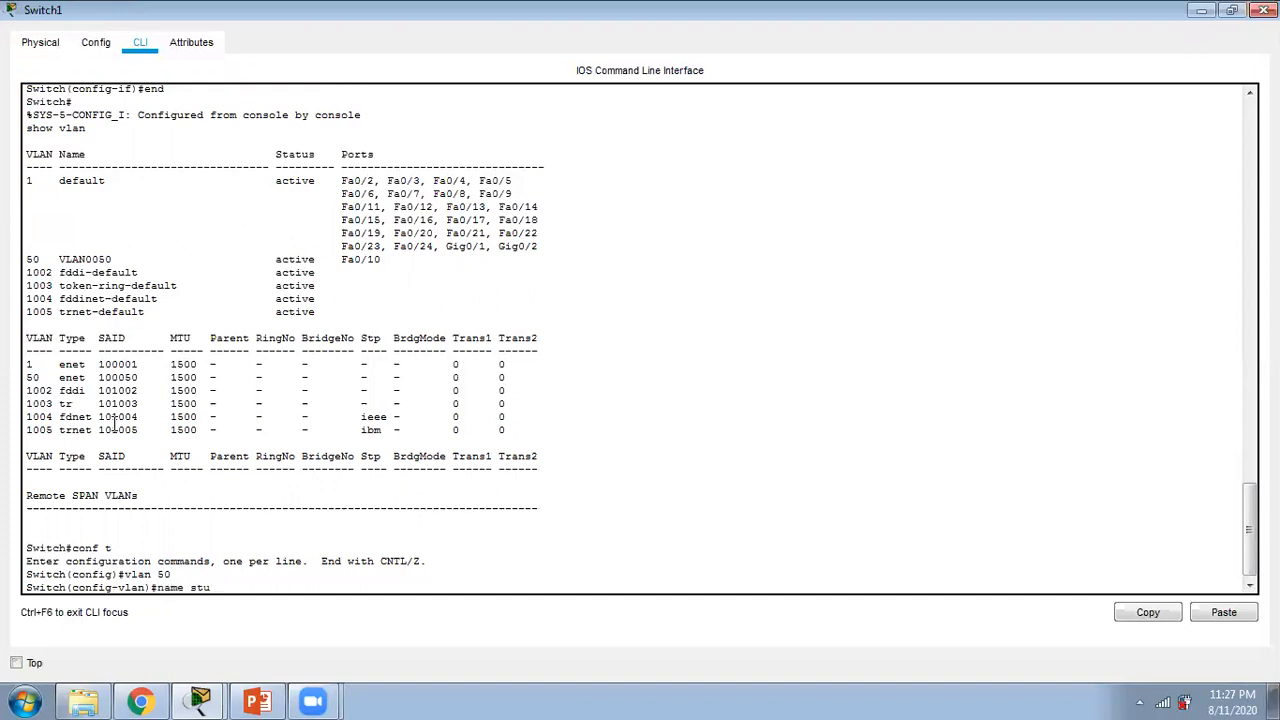
pyautogui.write('dent')
pyautogui.press('Return')
pyautogui.write('end')
pyautogui.press('Return')
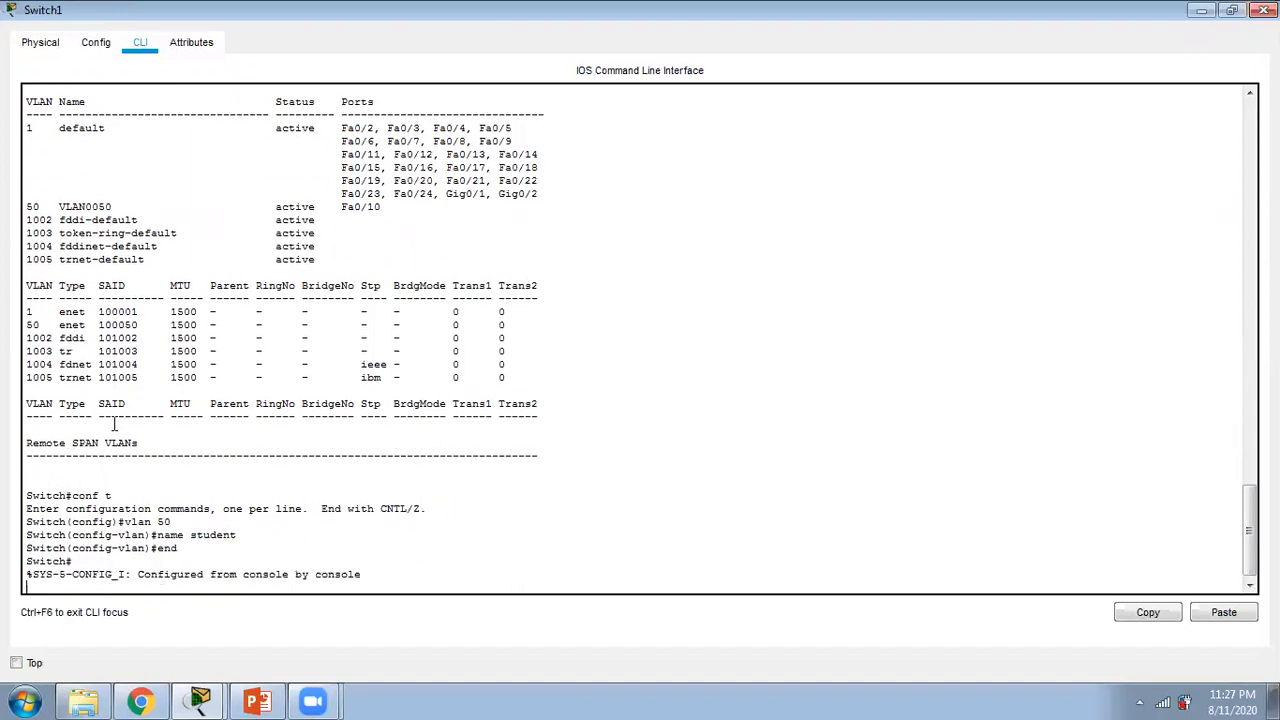
# Step: Run "show vlan" on Switch1 again and examine the default and VLAN 50 entries
pyautogui.write('show vlan')
pyautogui.press('Return')
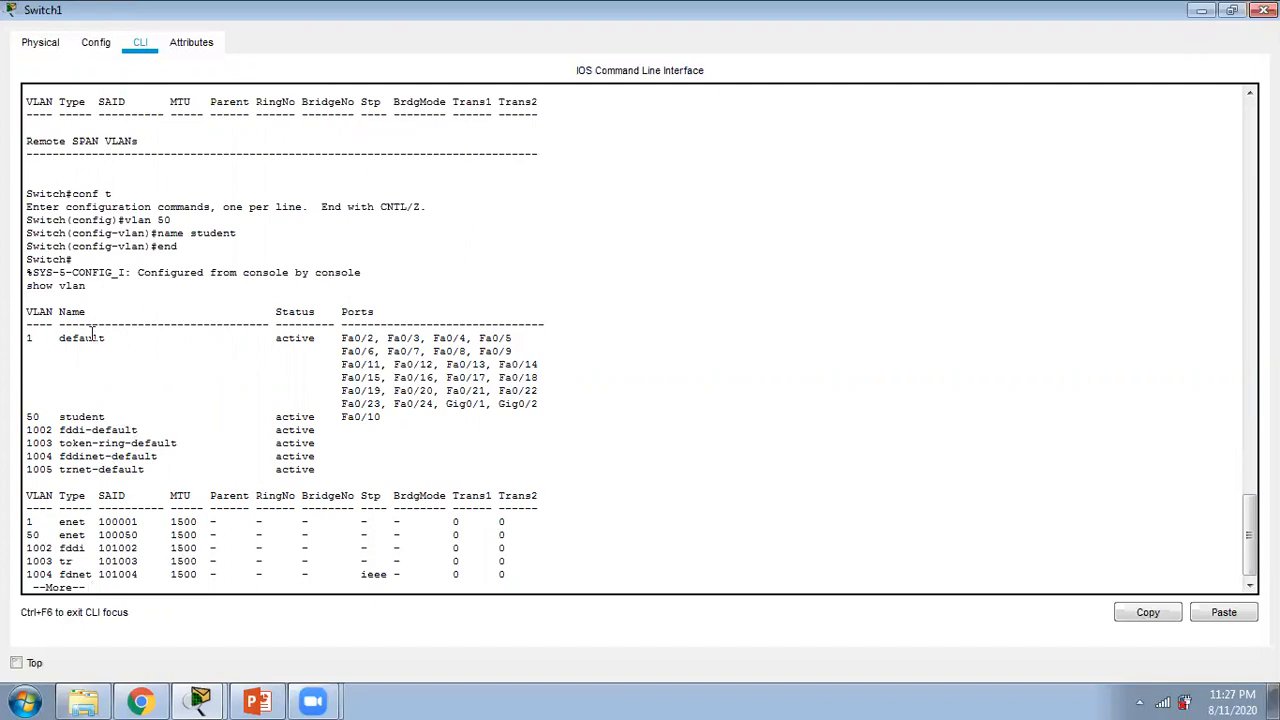
pyautogui.moveTo(516, 340); pyautogui.dragTo(139, 340)
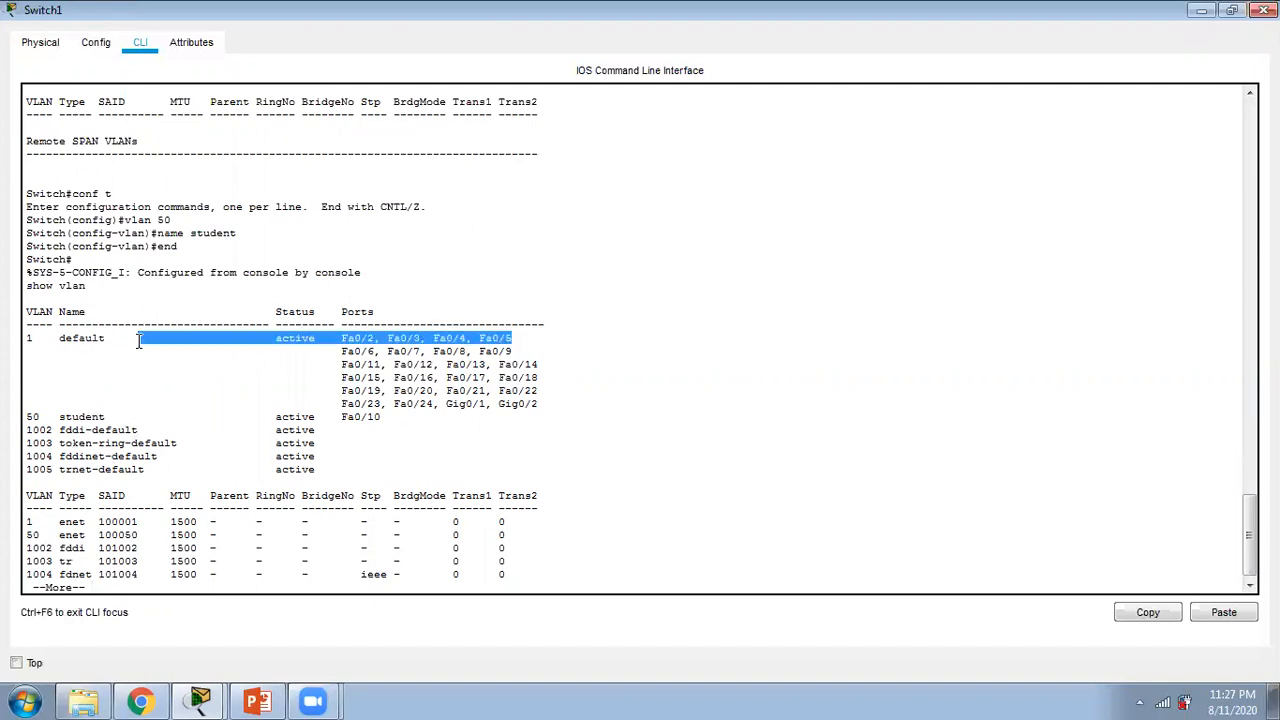
pyautogui.moveTo(60, 416); pyautogui.dragTo(143, 416)
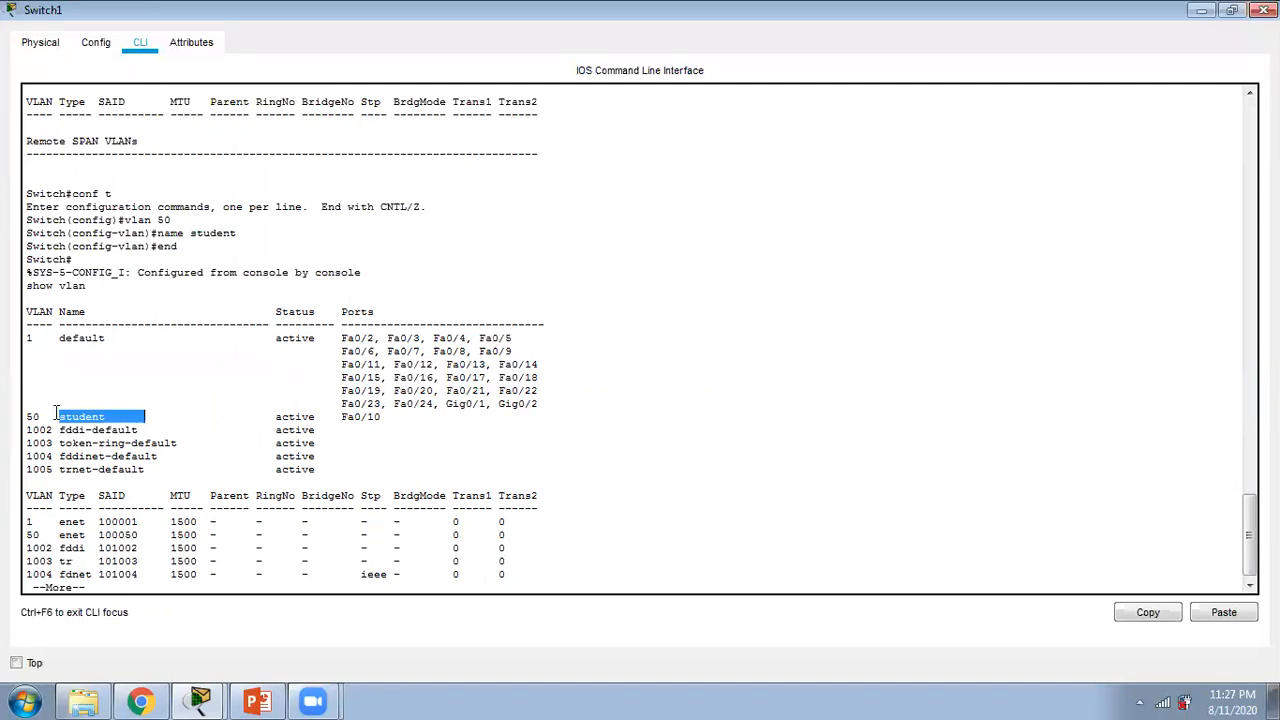
# Step: Close Switch1's window and extend the VLAN 50 note under PC1 to read "student(data)VLAN 50"
pyautogui.click(1264, 9)
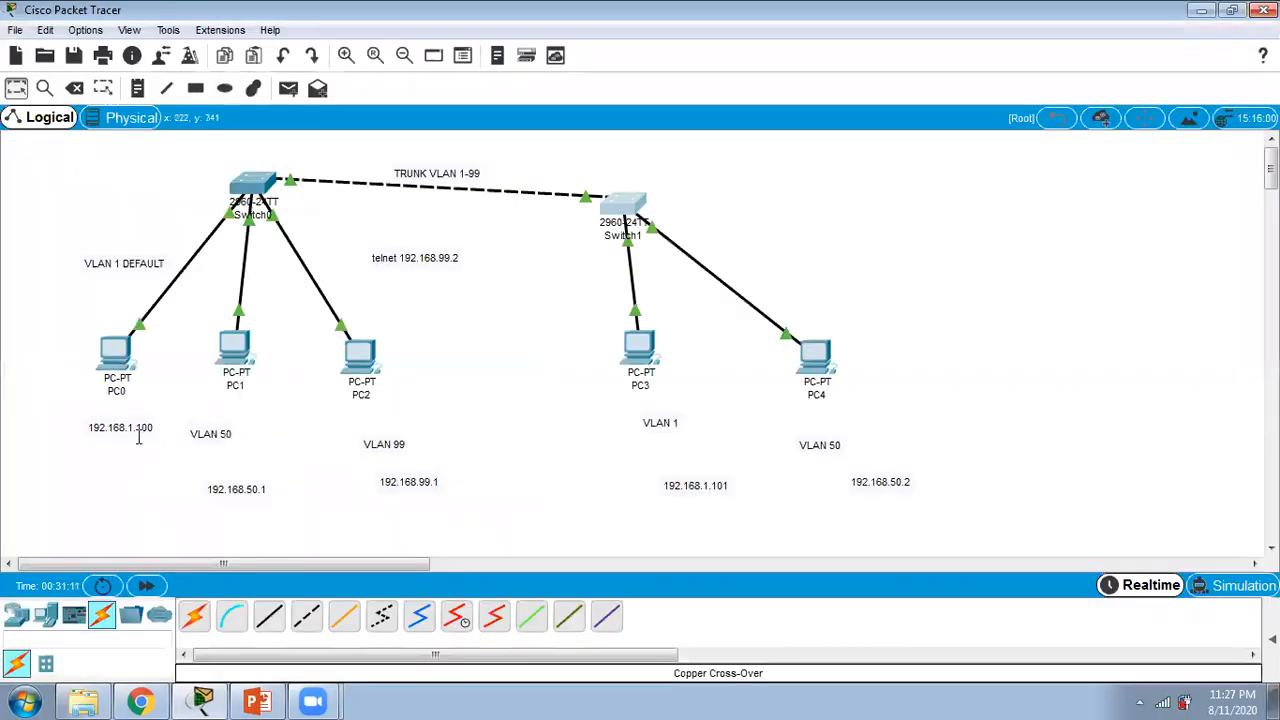
pyautogui.doubleClick(229, 433)
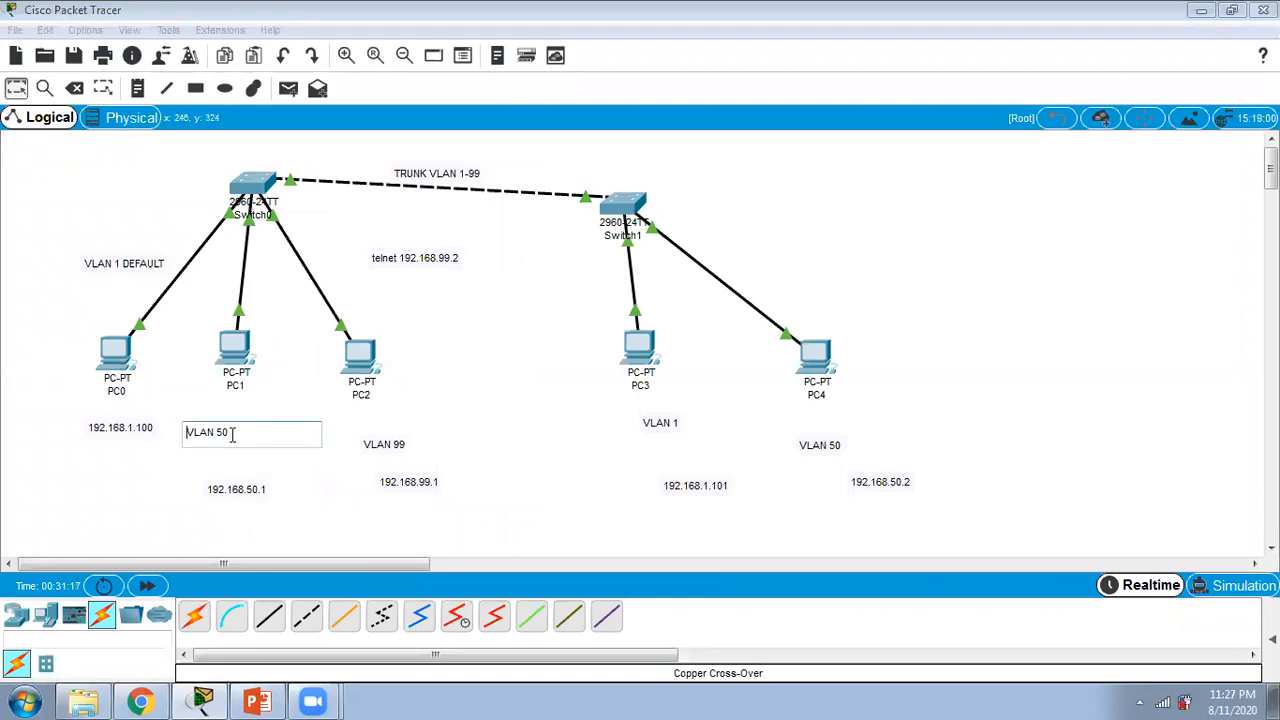
pyautogui.write('student(data)')
# Step: Extend the VLAN 99 note under PC2 to read "VLAN 99management"
pyautogui.doubleClick(398, 443)
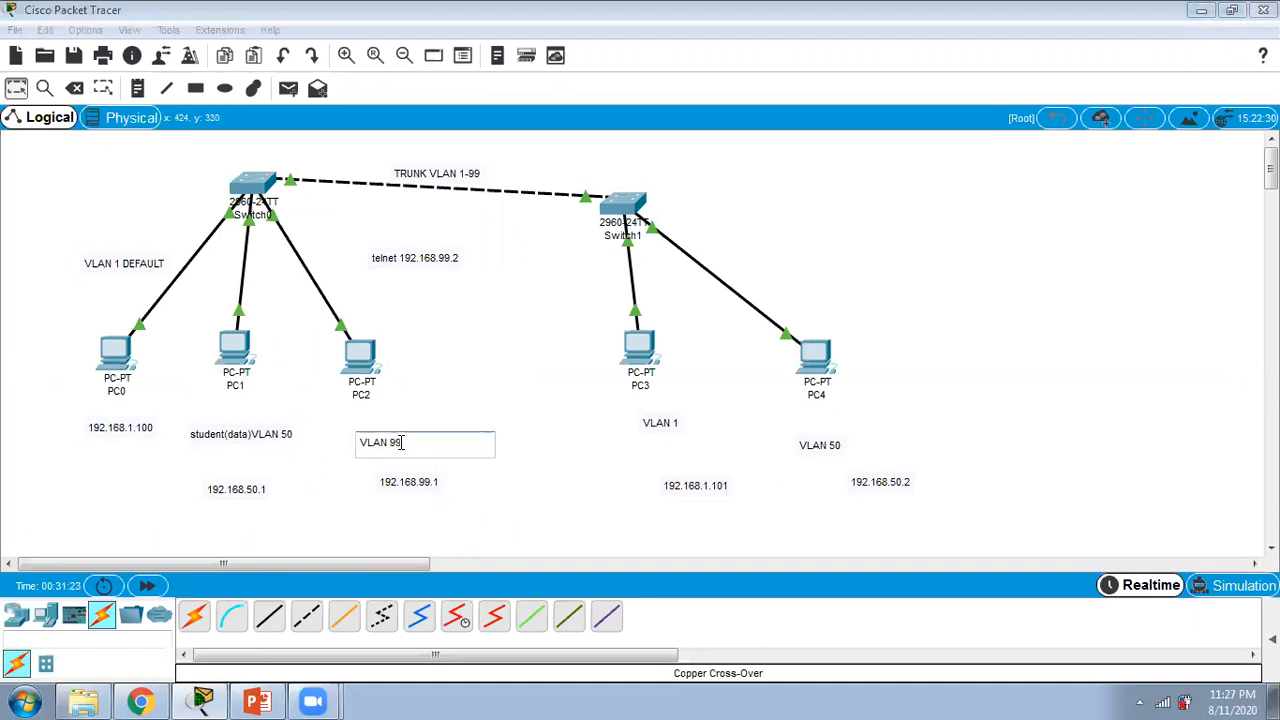
pyautogui.write('management')
pyautogui.click(645, 440)
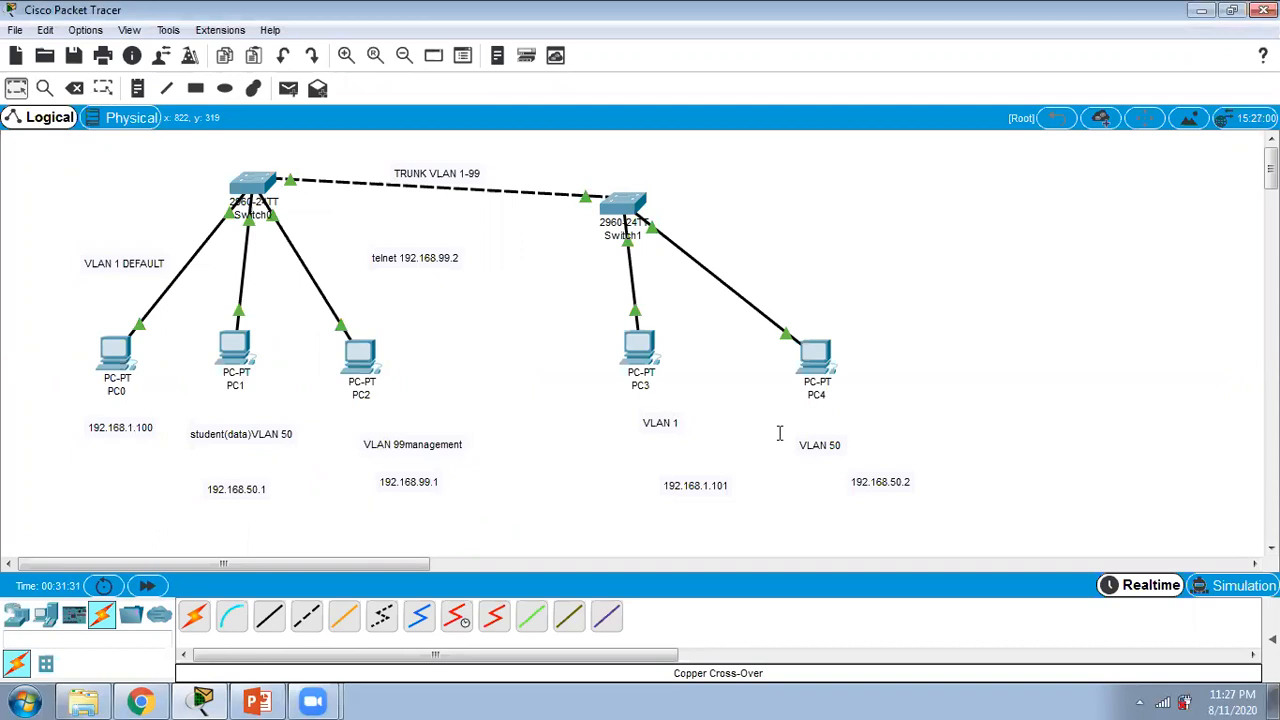
# Step: Move the "telnet 192.168.99.2" note slightly up and closer to Switch0
pyautogui.moveTo(380, 258); pyautogui.dragTo(364, 234)
pyautogui.click(455, 285)
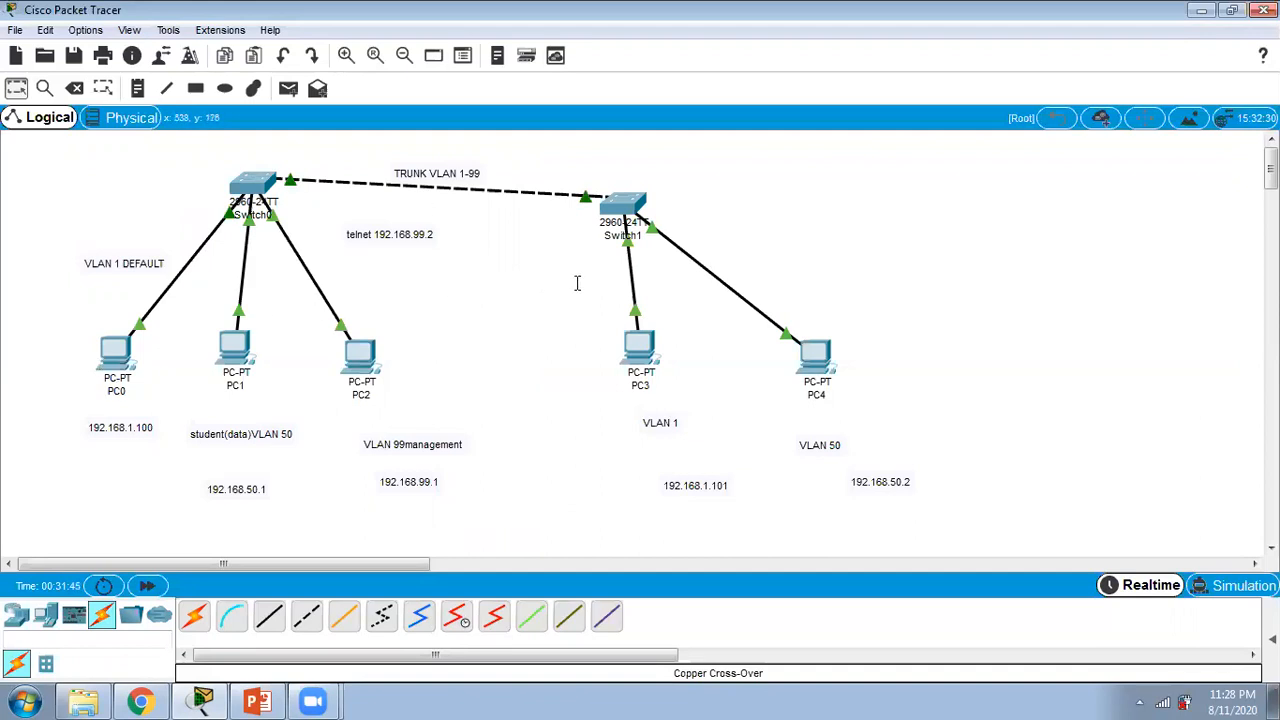
pyautogui.moveTo(64, 407); pyautogui.dragTo(152, 432)
pyautogui.click(574, 437)
# Step: Open PC0's command prompt and move its window so PC0, PC1 and PC2 stay visible in the topology
pyautogui.click(116, 350)
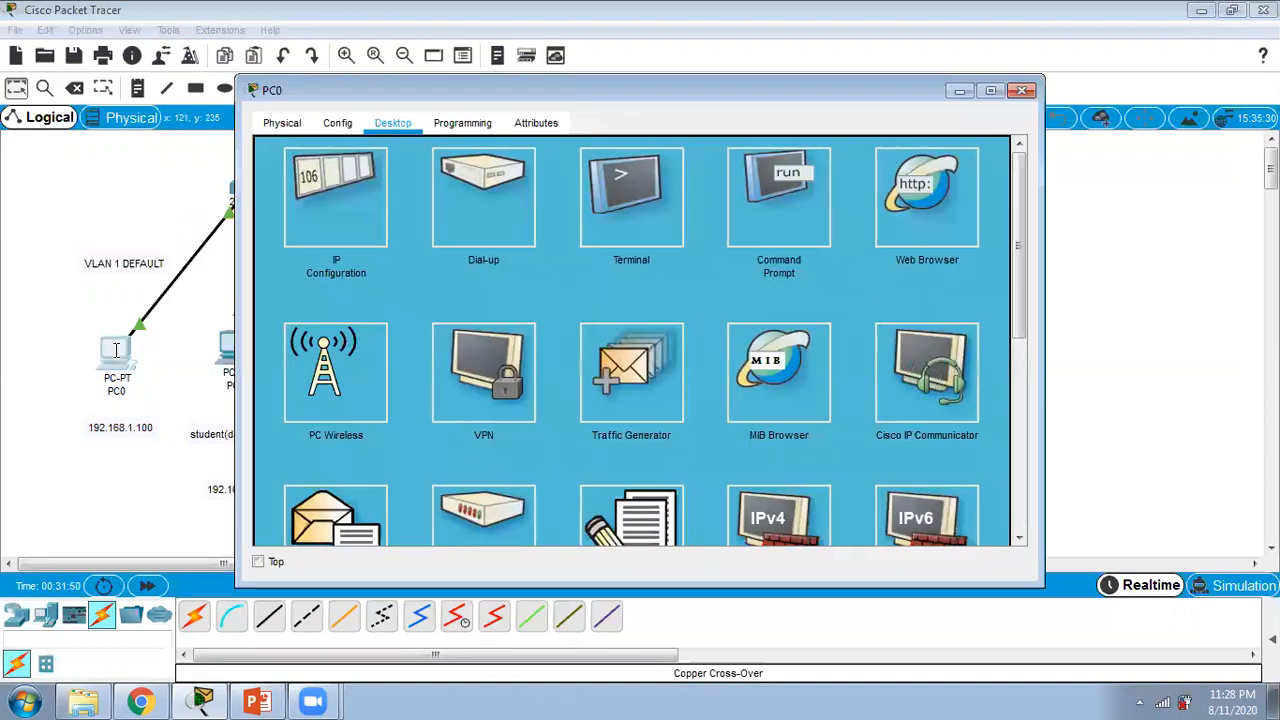
pyautogui.click(767, 212)
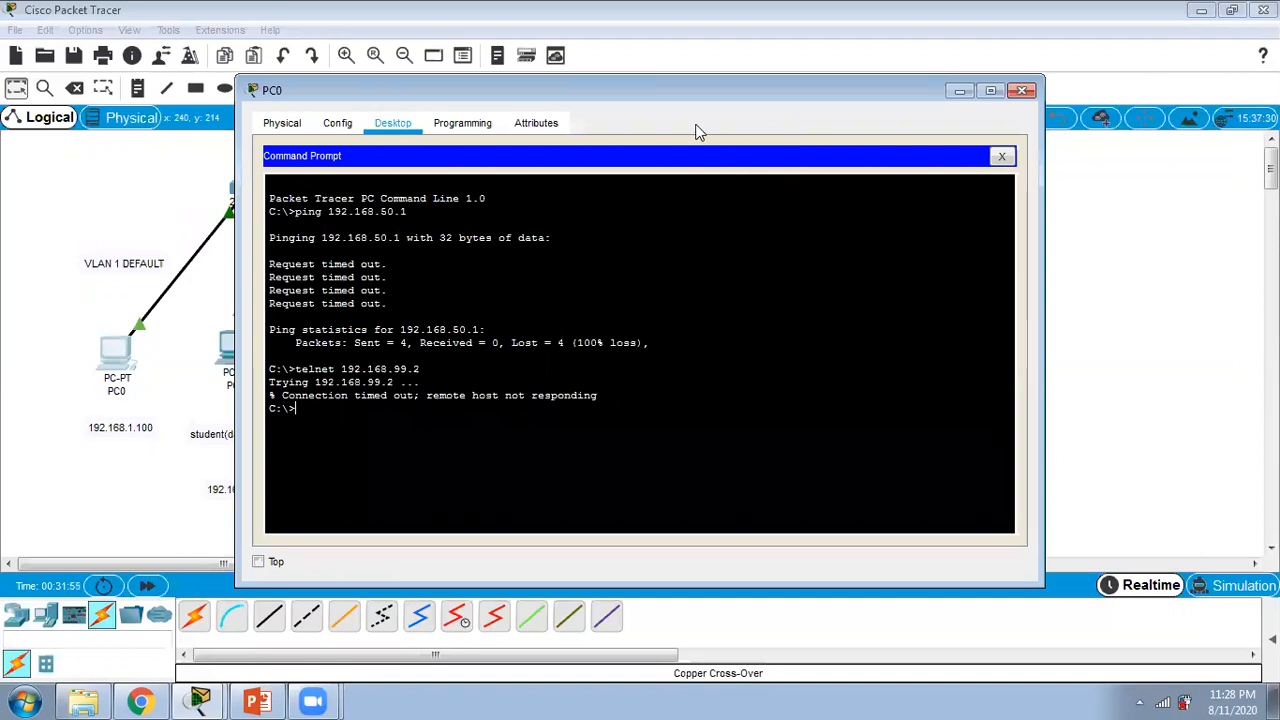
pyautogui.moveTo(673, 88); pyautogui.dragTo(1221, 97)
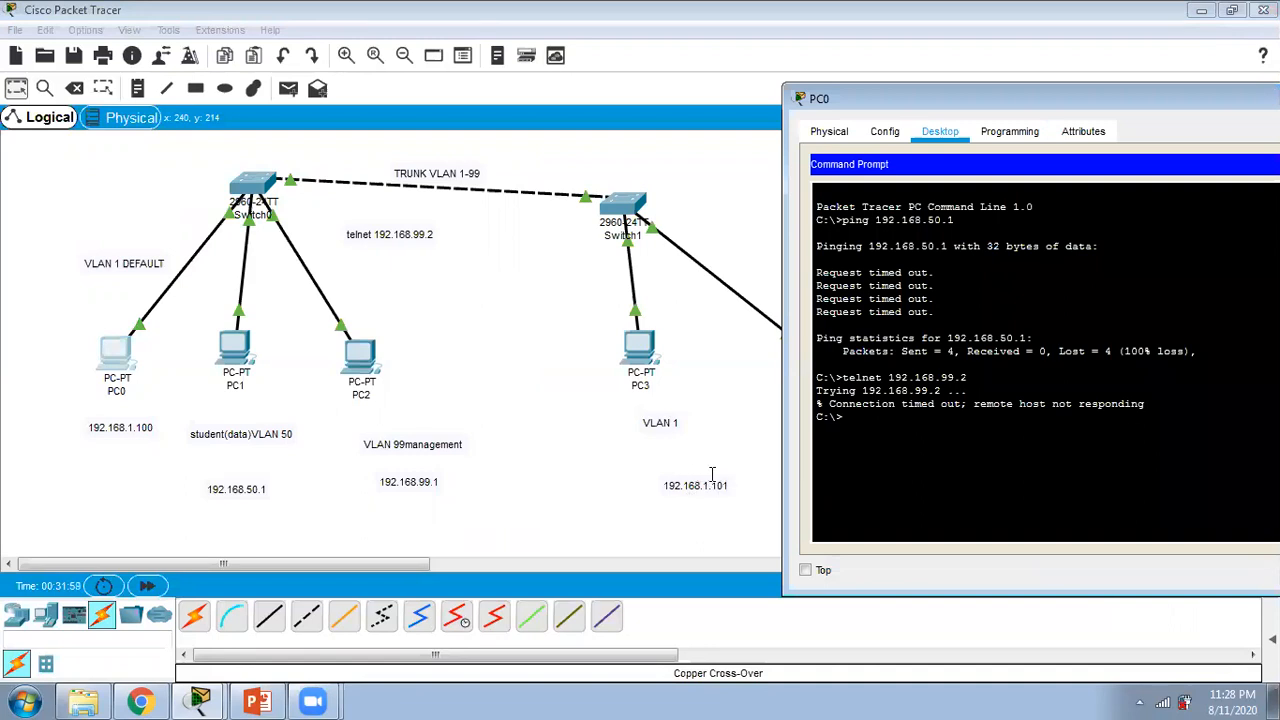
pyautogui.moveTo(1035, 95); pyautogui.dragTo(730, 13)
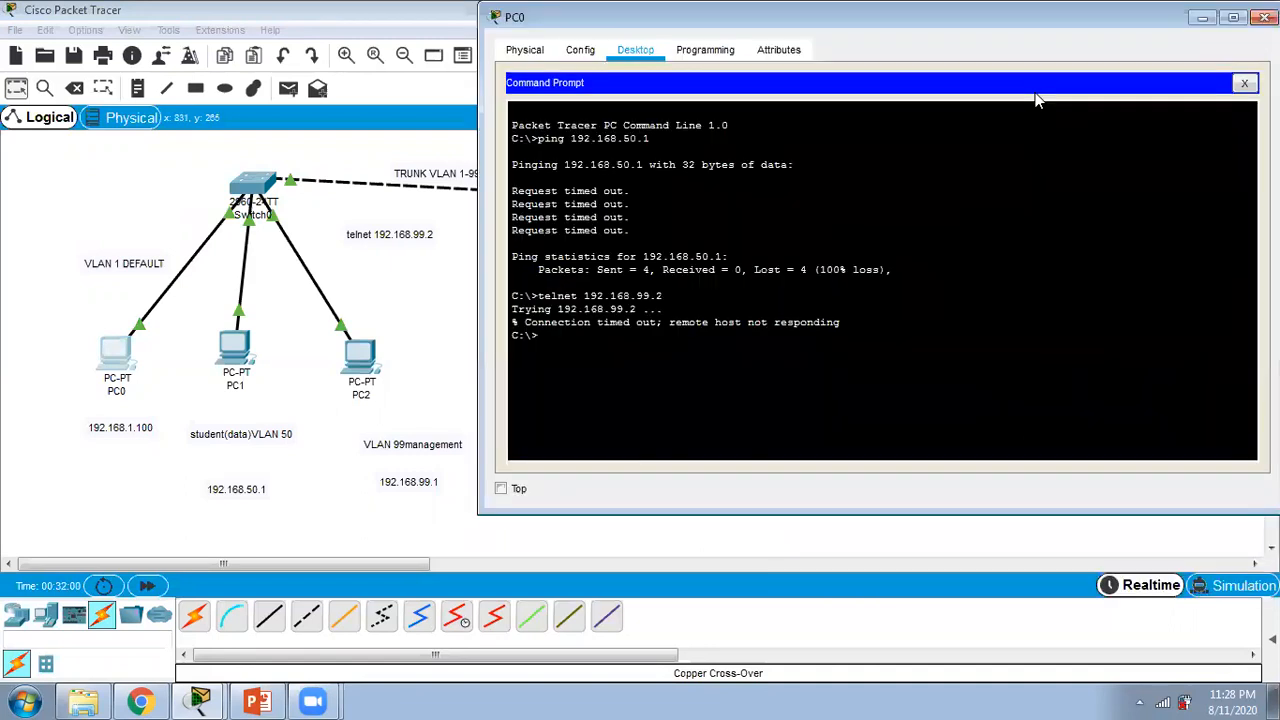
# Step: Ping 192.168.1.101 from PC0's command prompt to test VLAN 1 connectivity across the two switches
pyautogui.click(563, 343)
pyautogui.write('pin')
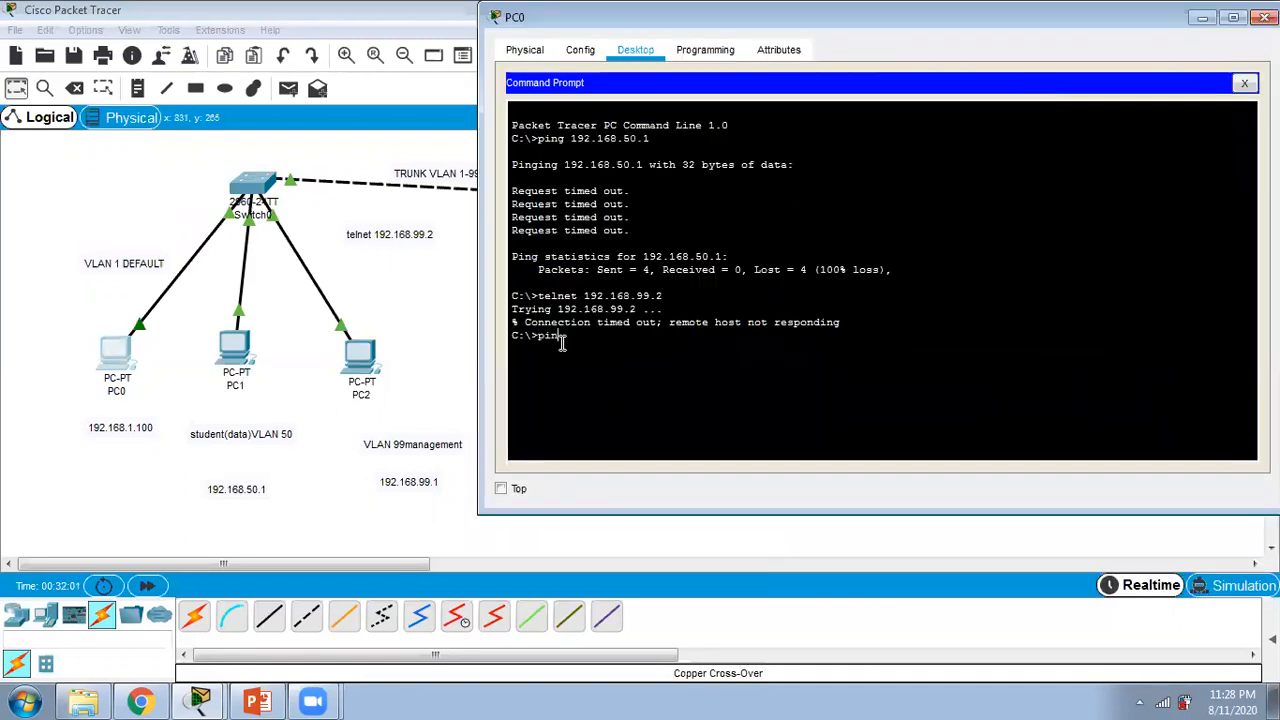
pyautogui.write('g 192.168.1.101')
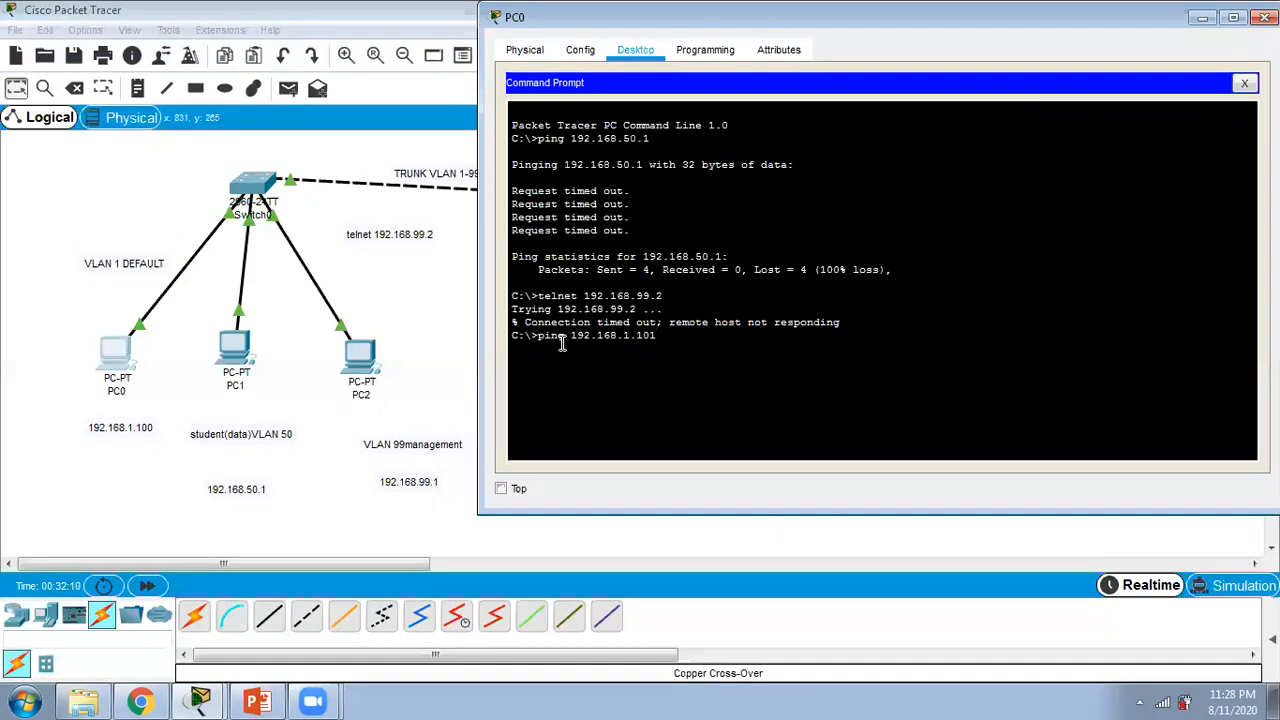
pyautogui.press('Return')
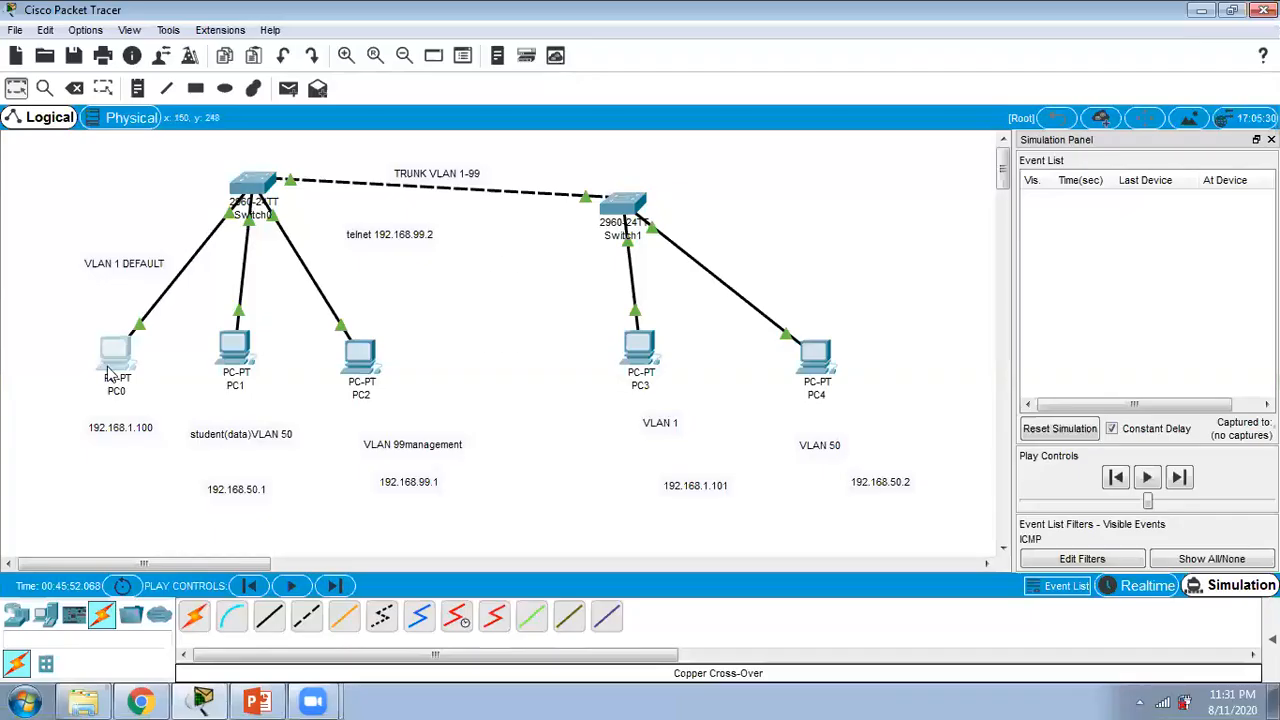
# Step: Review the ping output in PC0's command prompt and close the PC0 window
pyautogui.click(112, 368)
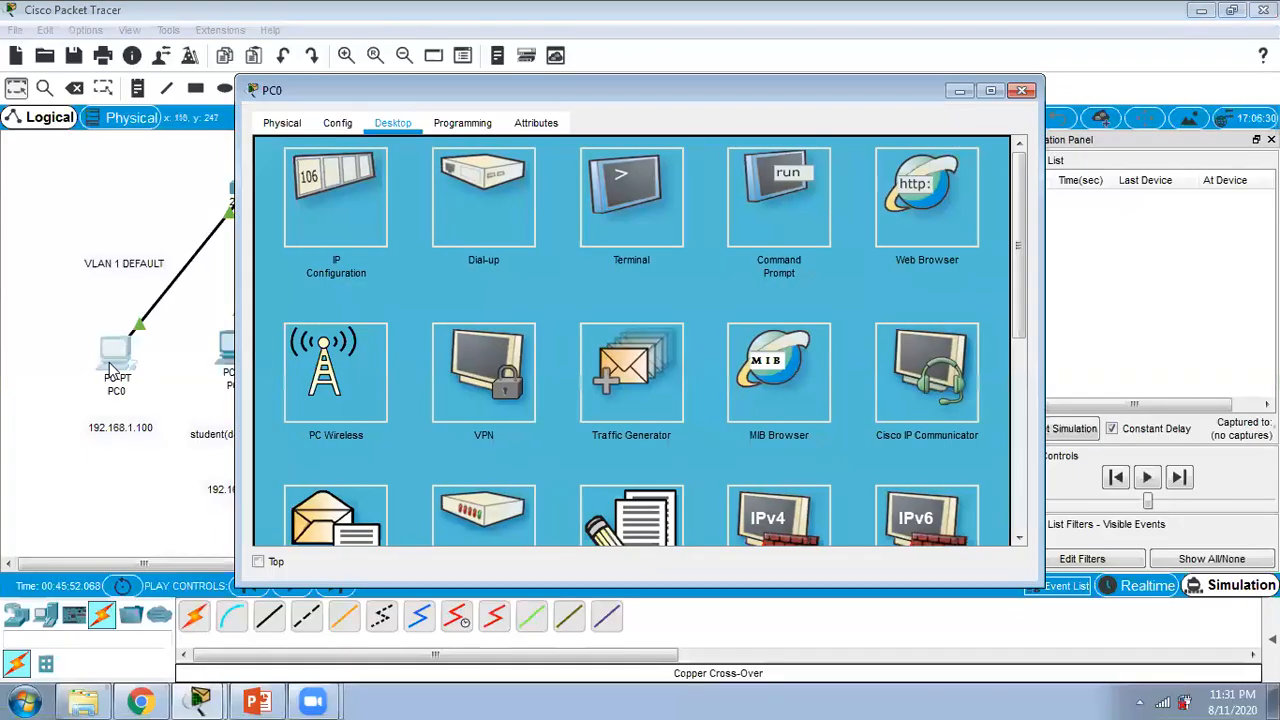
pyautogui.click(770, 215)
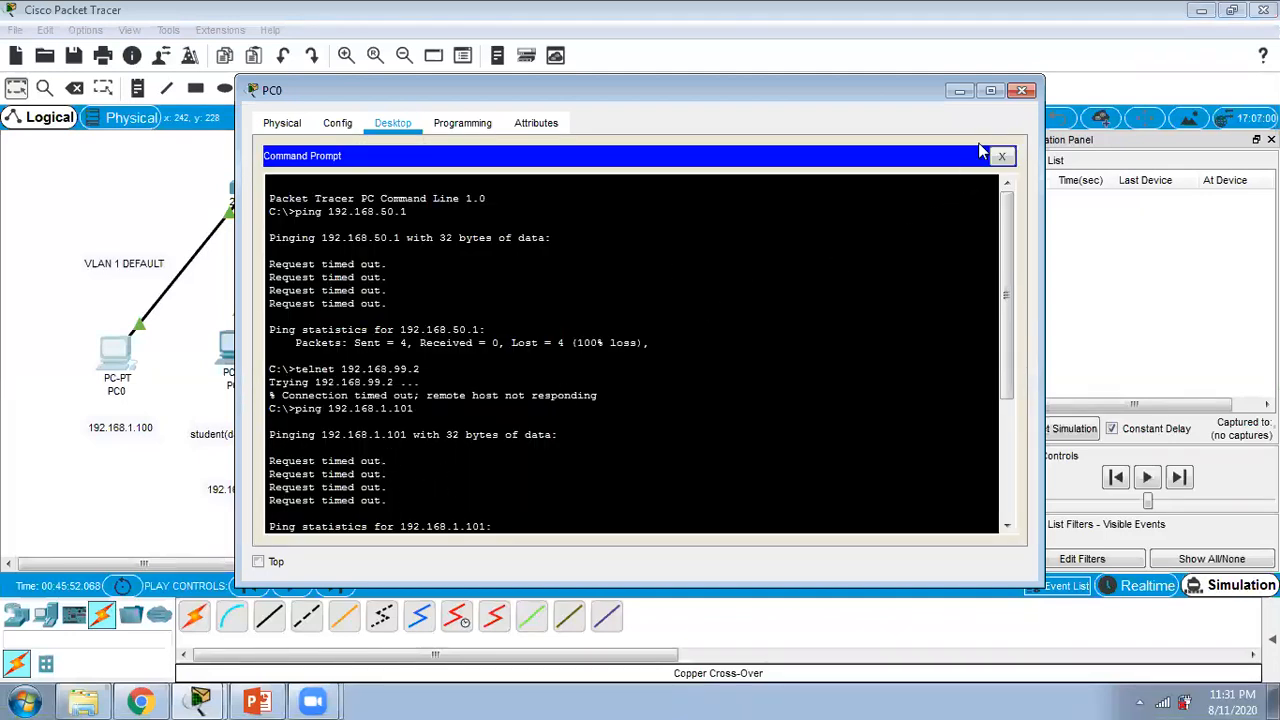
pyautogui.click(1018, 92)
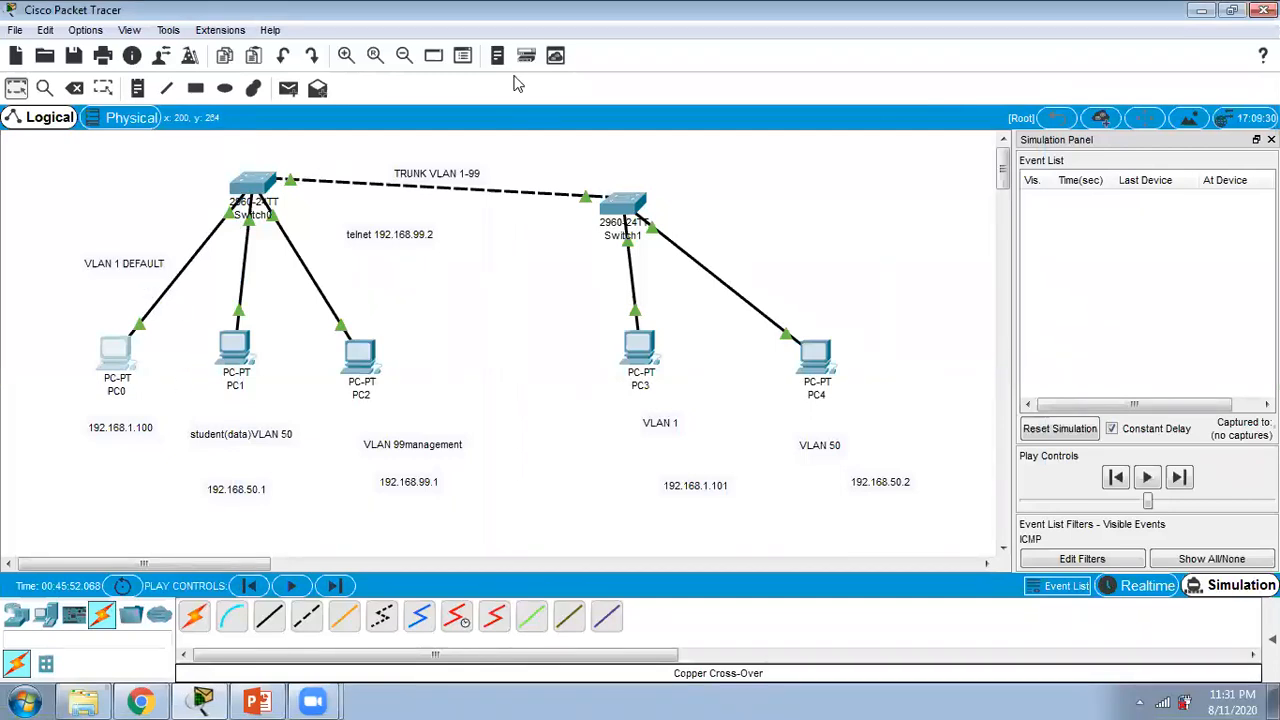
# Step: Assign PC0 the static IP address 192.168.1.100 with its default subnet mask and close its window
pyautogui.click(137, 390)
pyautogui.click(360, 206)
pyautogui.click(558, 175)
pyautogui.write('1')
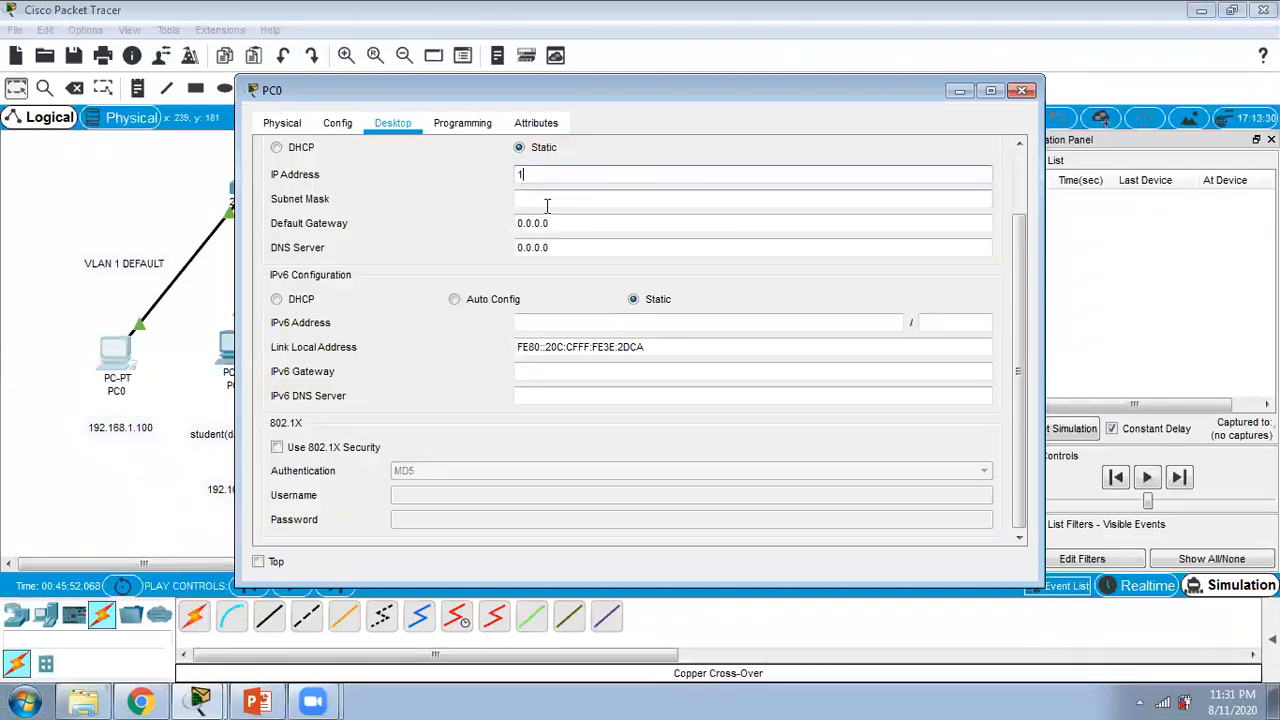
pyautogui.write('92.168.1.100')
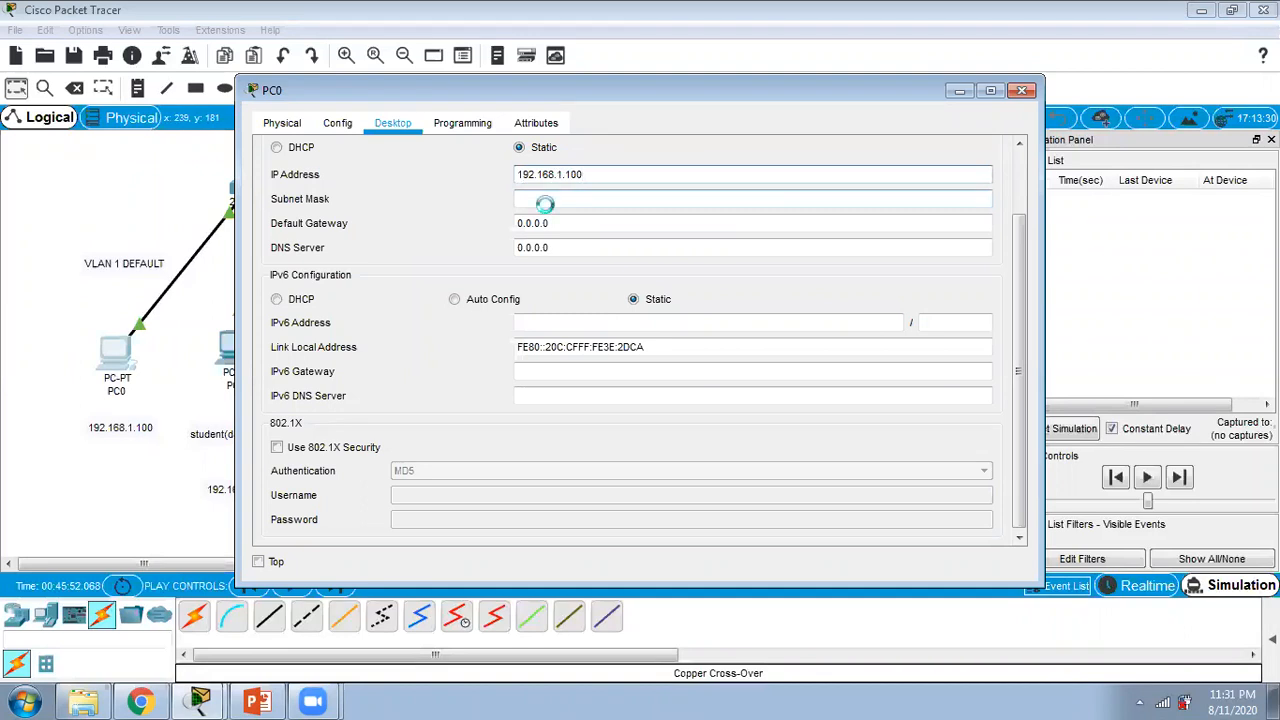
pyautogui.click(540, 200)
pyautogui.click(1022, 90)
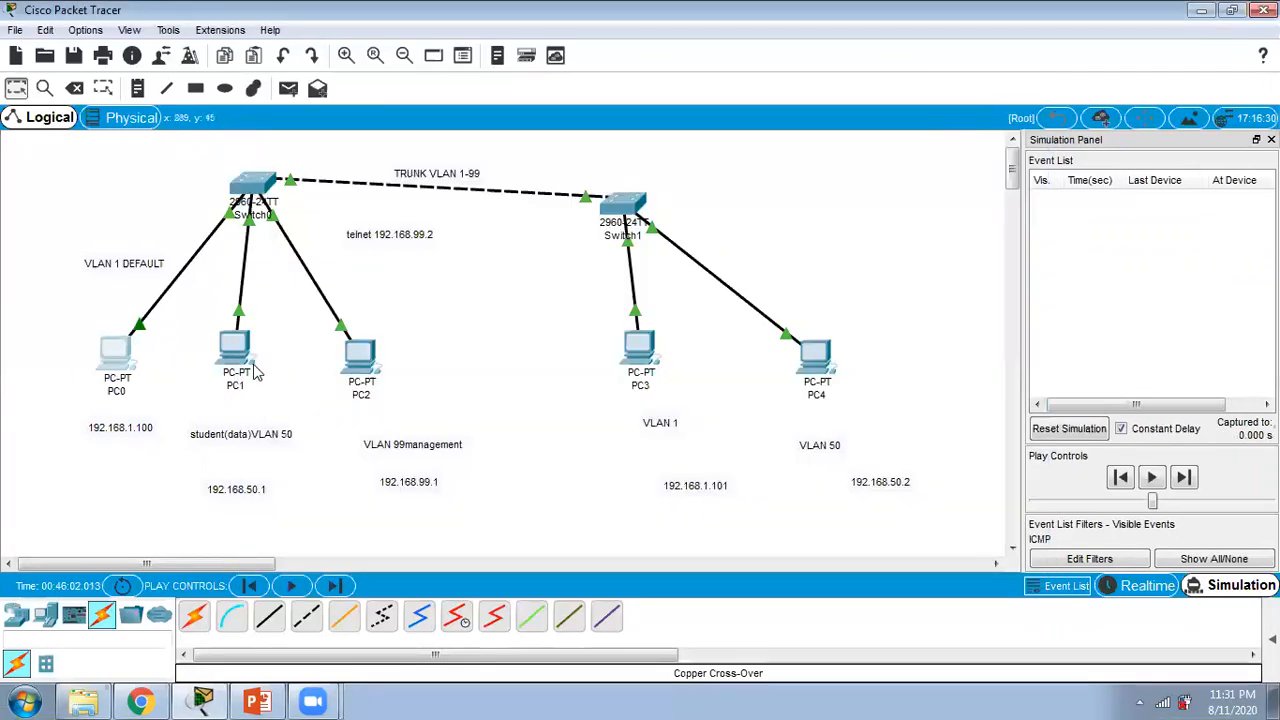
# Step: Assign PC1 the static IP address 192.168.50.1 with its default subnet mask and close its window
pyautogui.click(237, 362)
pyautogui.click(350, 210)
pyautogui.click(560, 178)
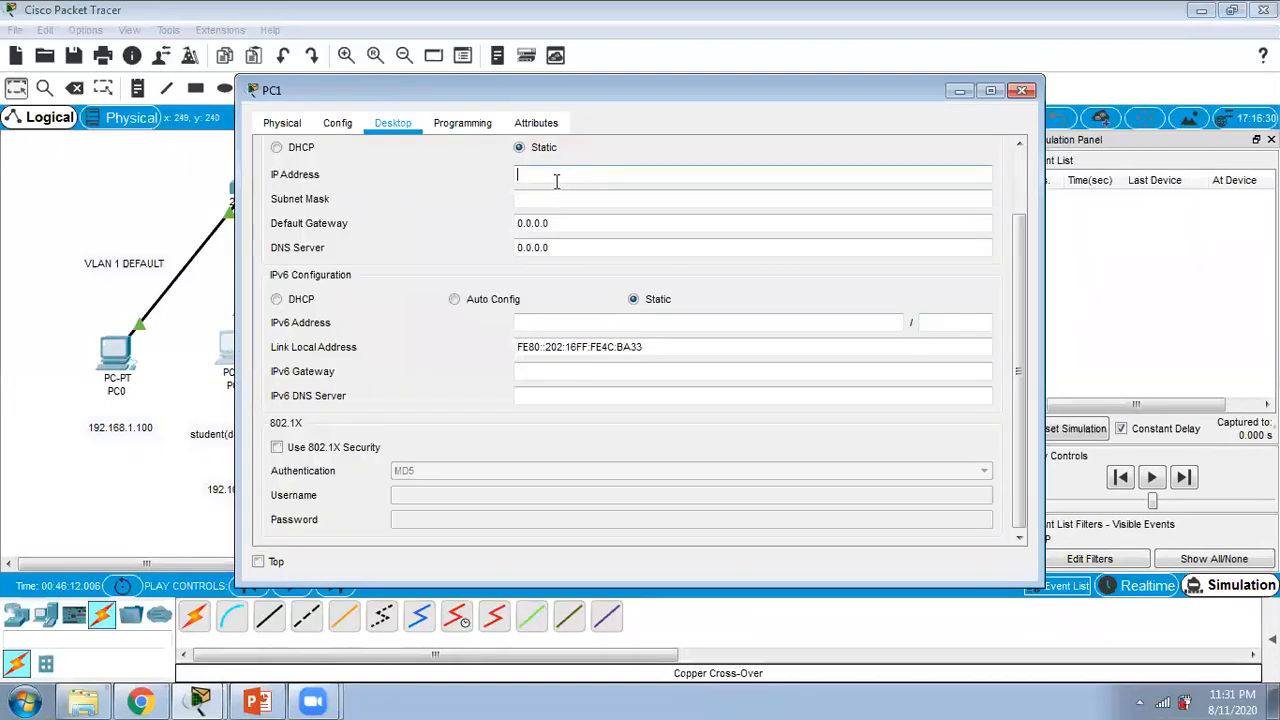
pyautogui.write('192.168.50.1')
pyautogui.click(551, 197)
pyautogui.click(1022, 91)
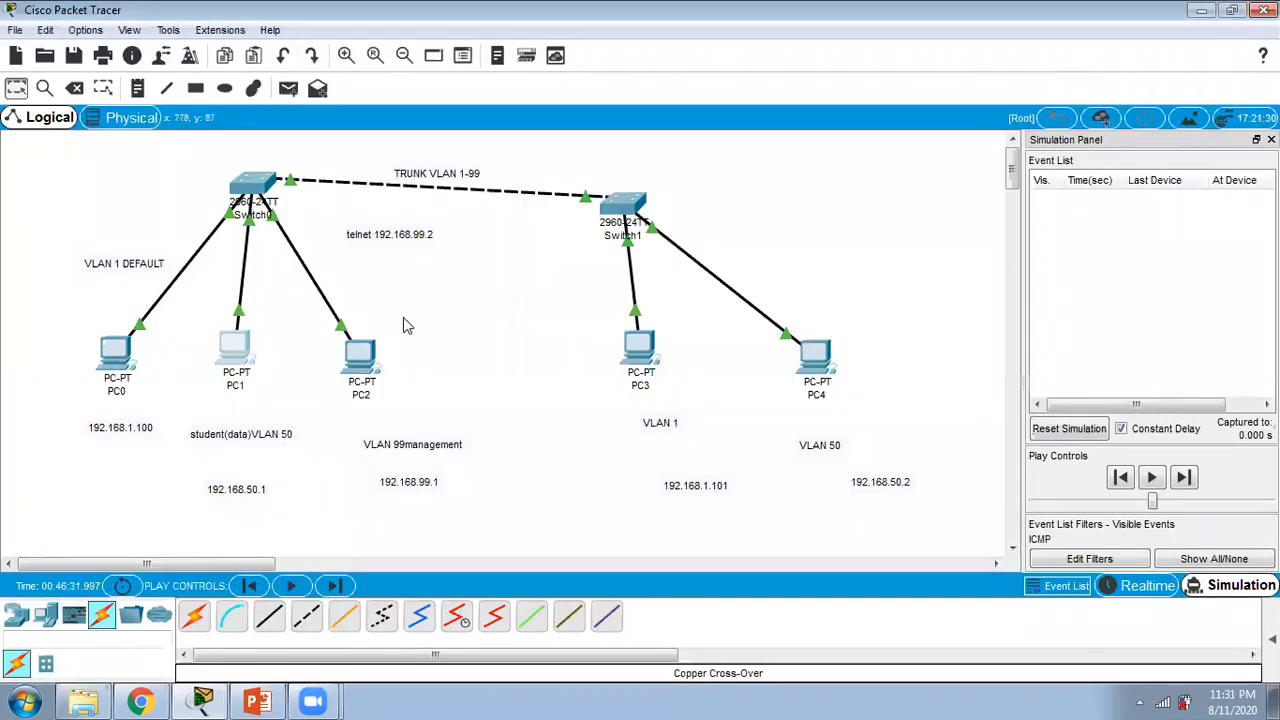
# Step: Assign PC2 the static IP address 192.168.99.1 with subnet mask 255.255.255.0 and close its window
pyautogui.click(360, 352)
pyautogui.click(370, 194)
pyautogui.click(571, 180)
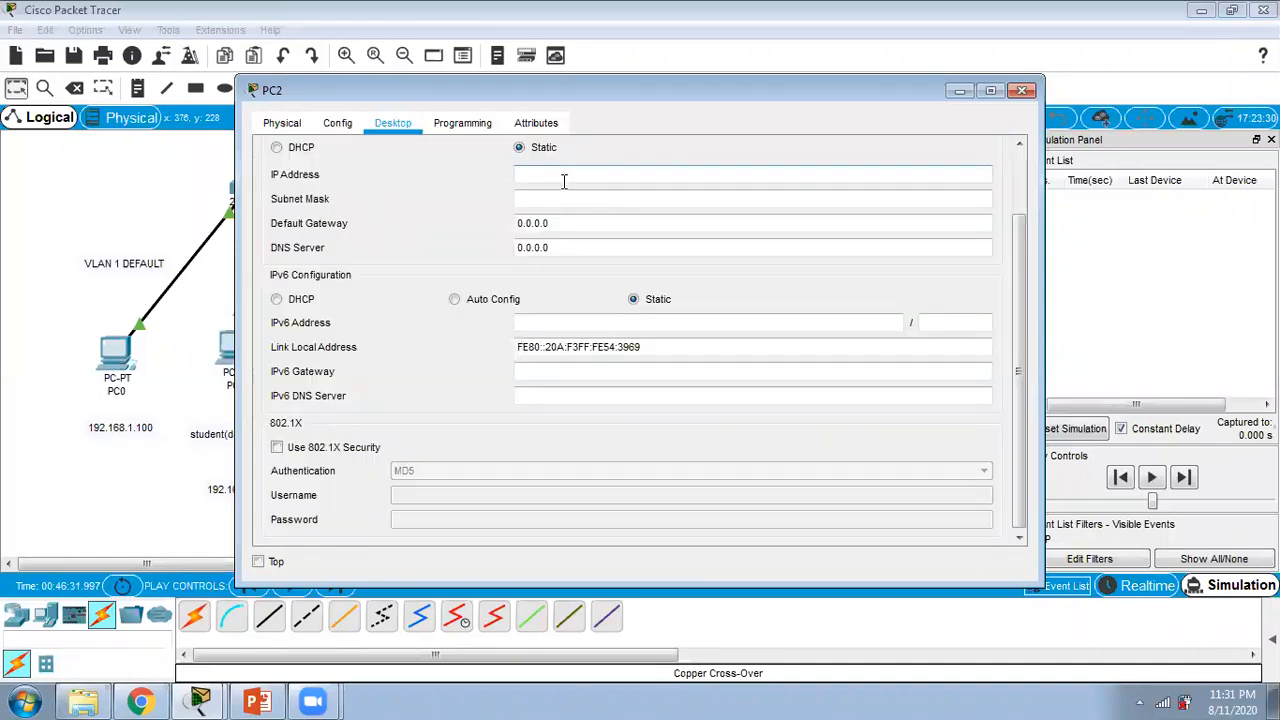
pyautogui.write('192.168.99.1')
pyautogui.click(570, 200)
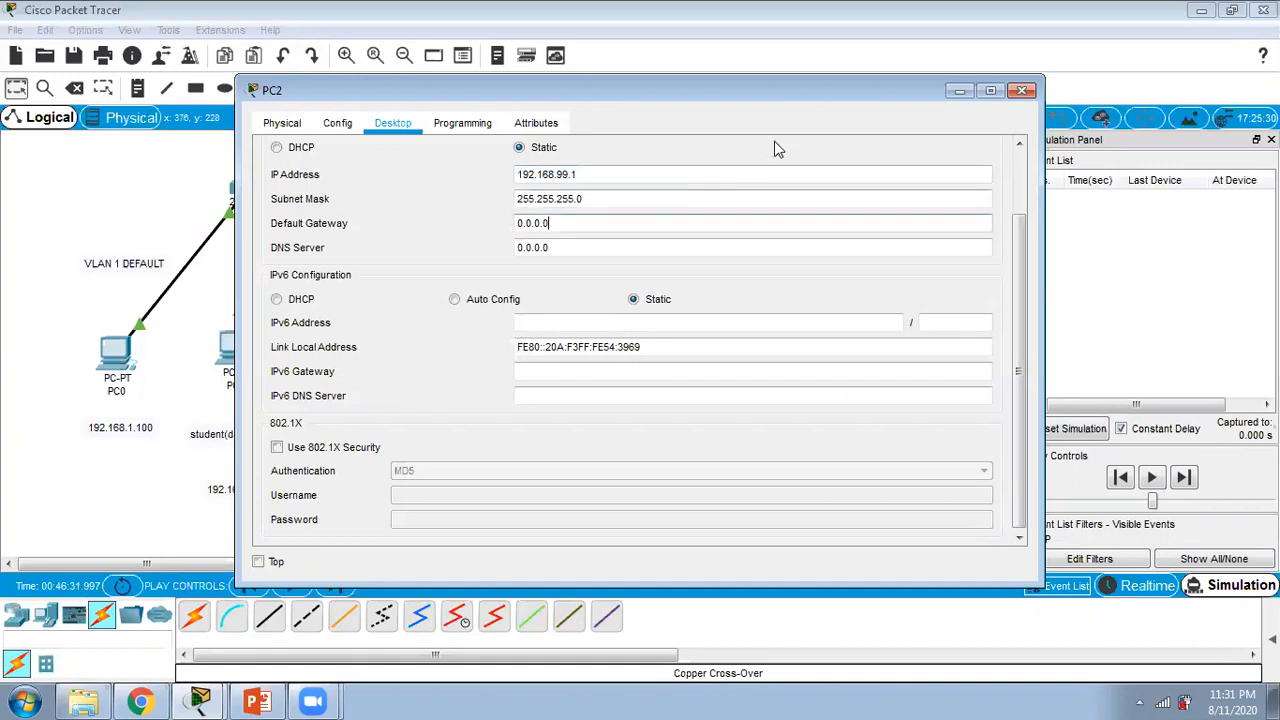
pyautogui.click(1020, 91)
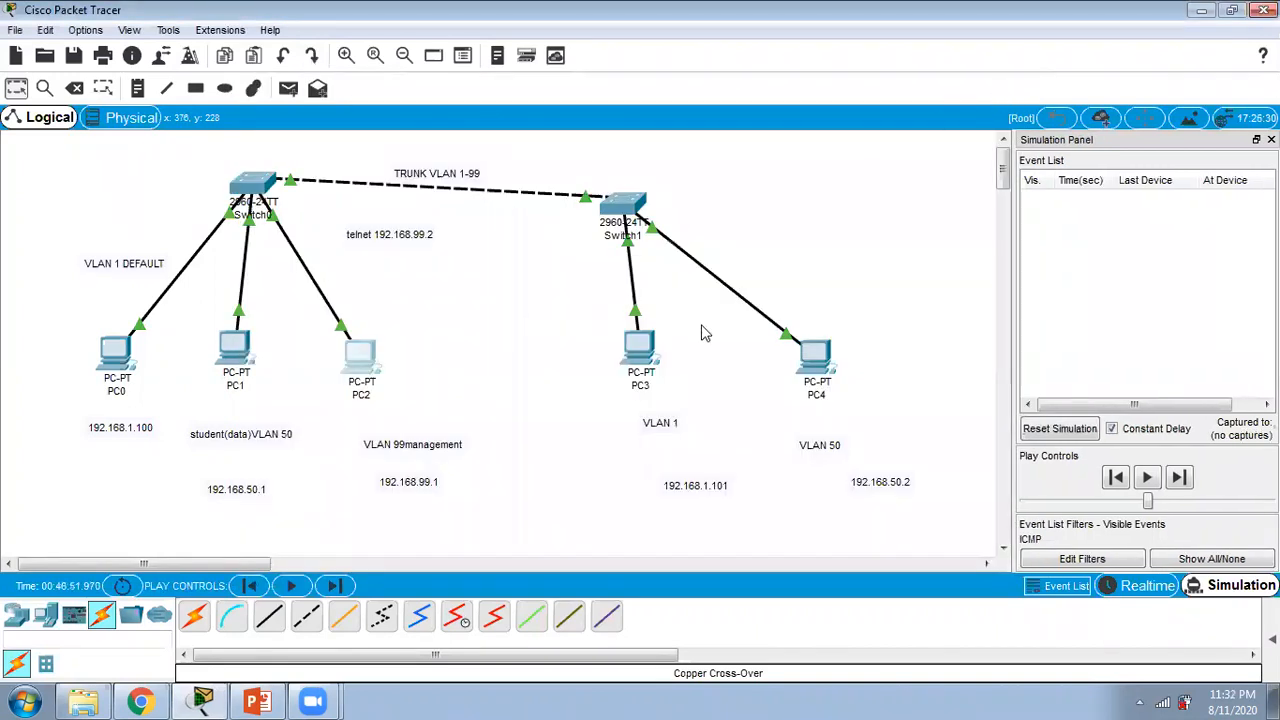
# Step: Assign PC3 the static IP address 192.168.1.101 with subnet mask 255.255.255.0 and close its window
pyautogui.click(638, 348)
pyautogui.click(395, 124)
pyautogui.click(390, 185)
pyautogui.click(541, 178)
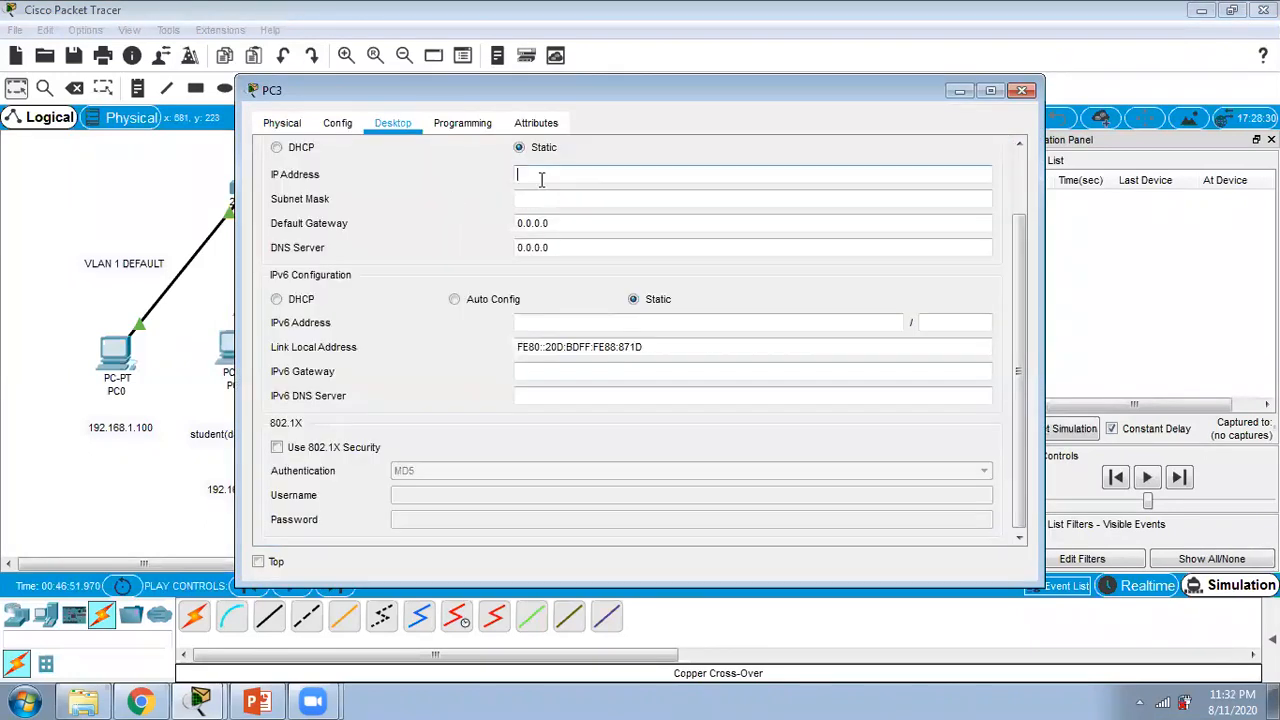
pyautogui.write('192.168')
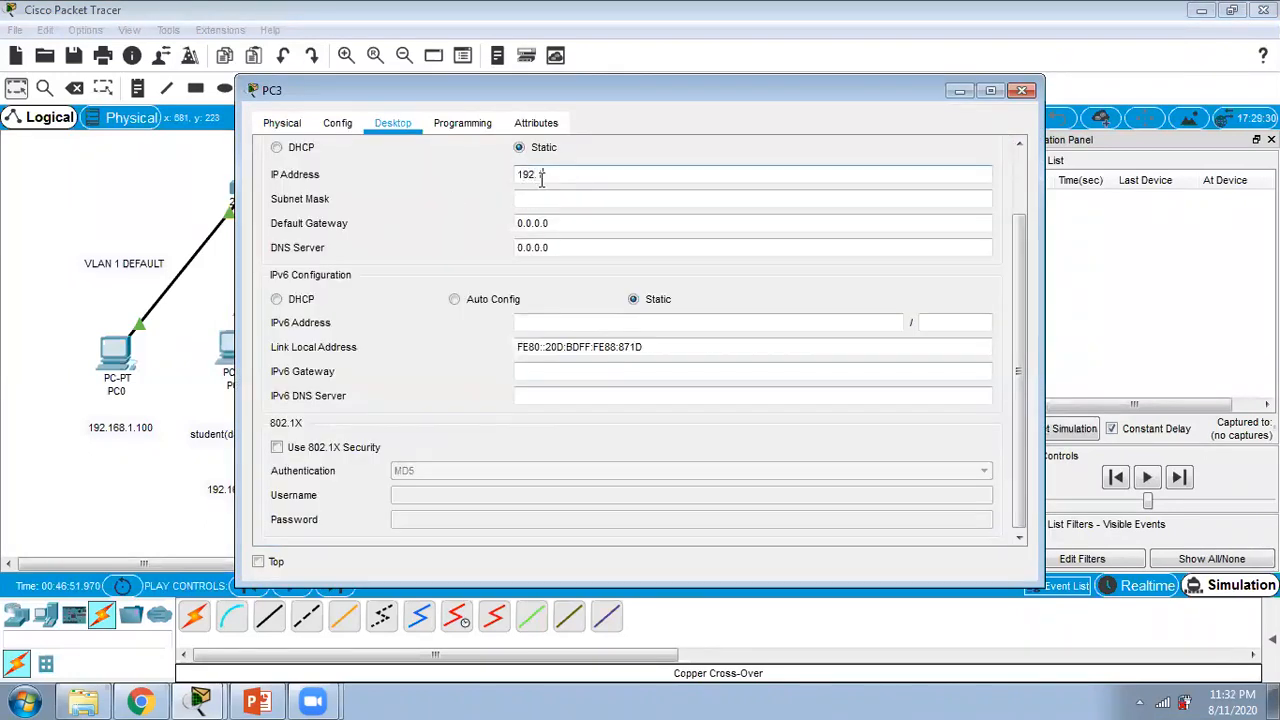
pyautogui.write('.1.101')
pyautogui.click(543, 198)
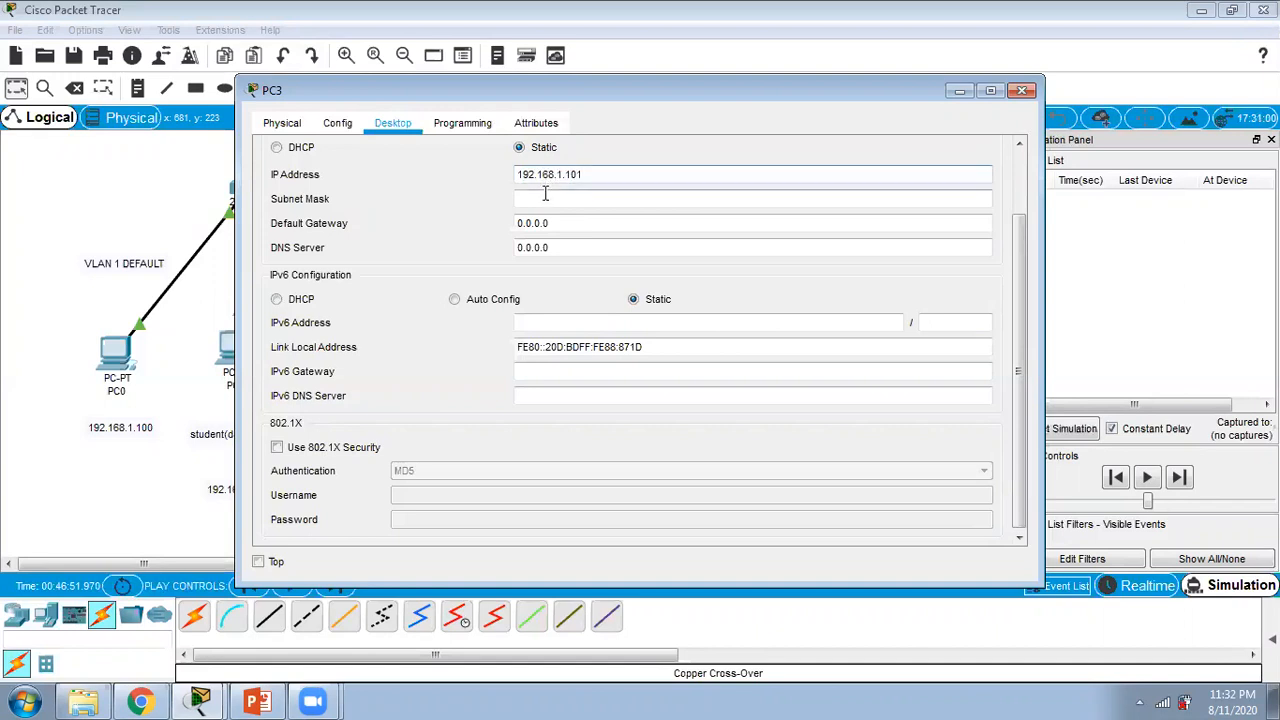
pyautogui.click(1021, 90)
# Step: Assign PC4 the static IP address 192.168.50.2 with its default subnet mask and close its window
pyautogui.click(838, 358)
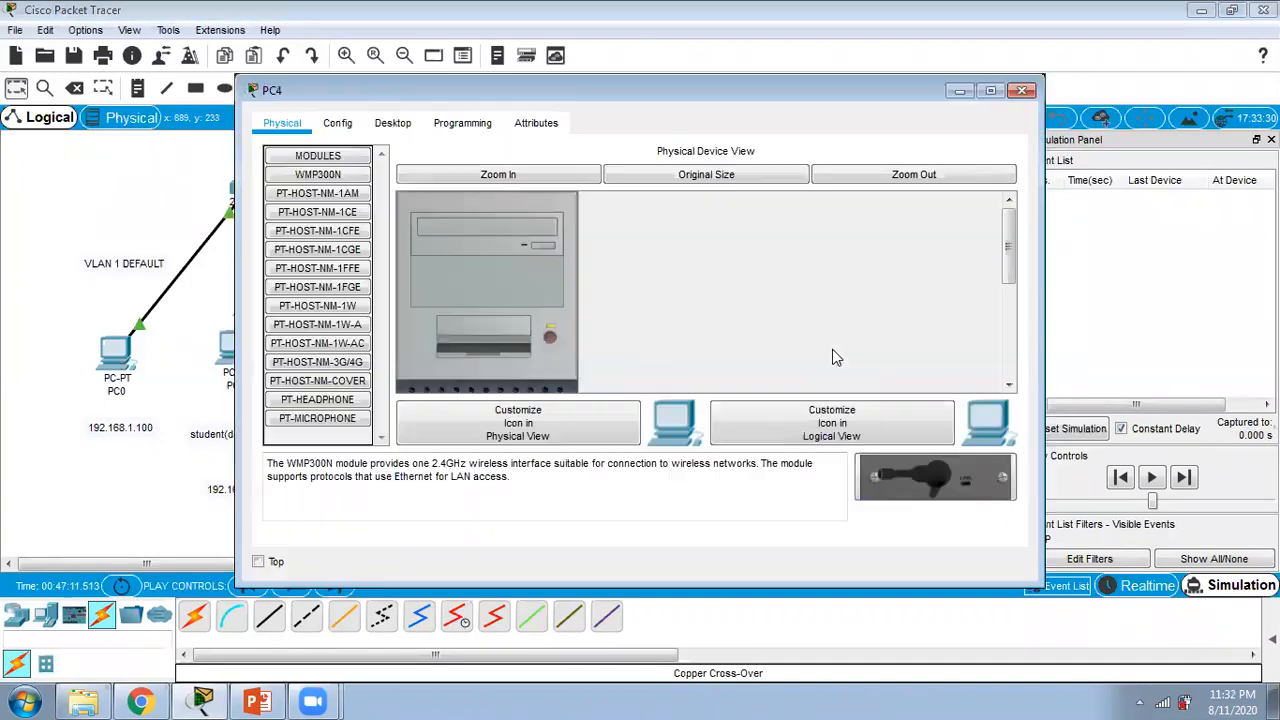
pyautogui.click(395, 125)
pyautogui.click(355, 212)
pyautogui.click(541, 177)
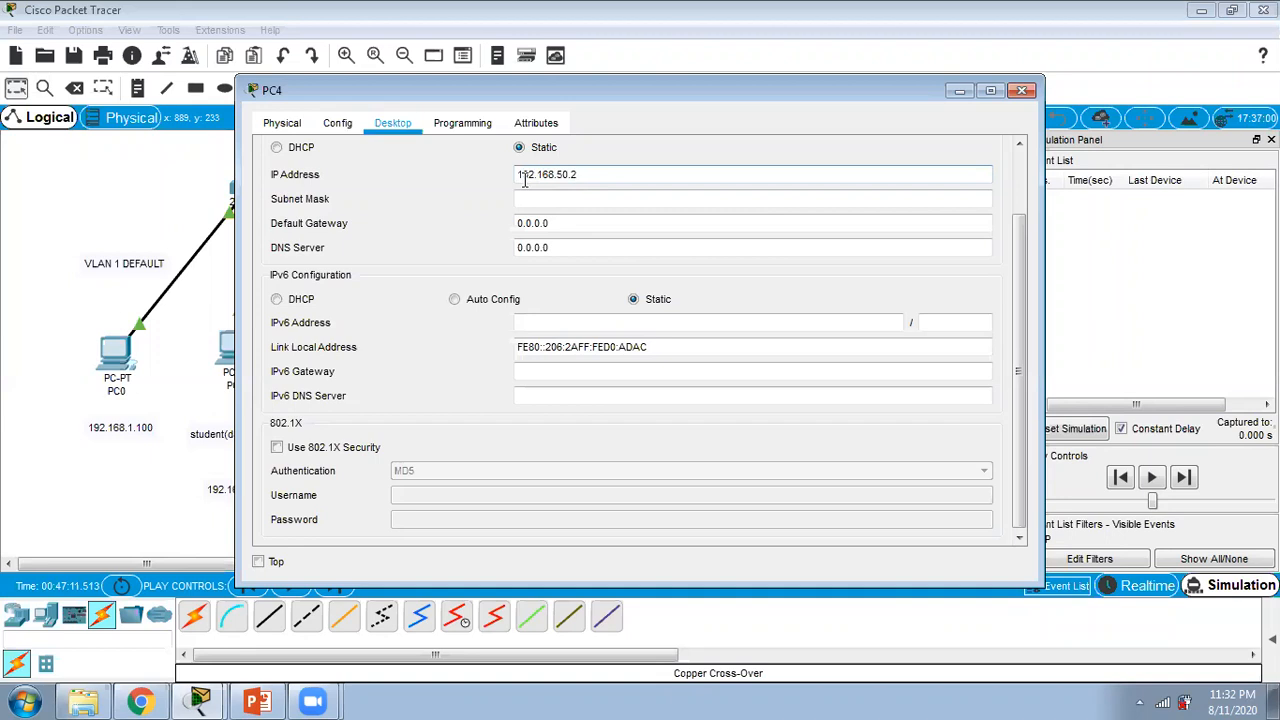
pyautogui.click(536, 200)
pyautogui.click(1022, 90)
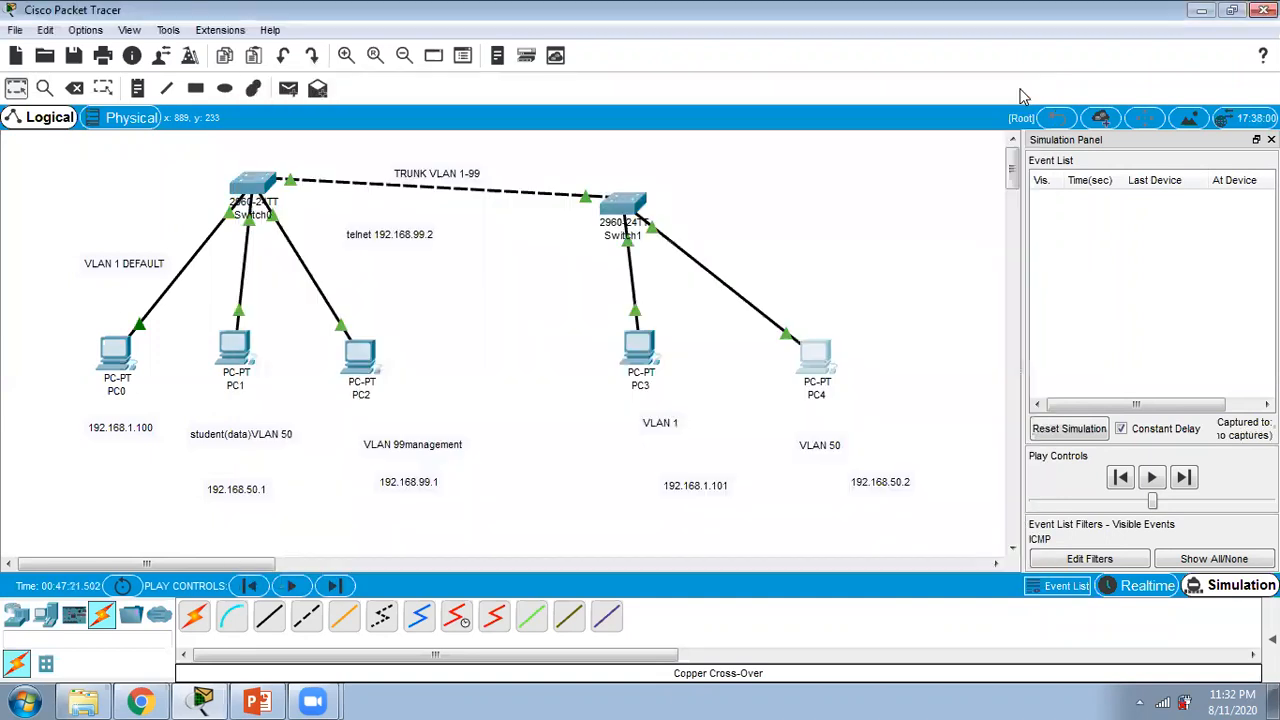
# Step: Ping 192.168.1.101 again from PC0's command prompt in simulation mode and minimize the PC0 window
pyautogui.click(126, 358)
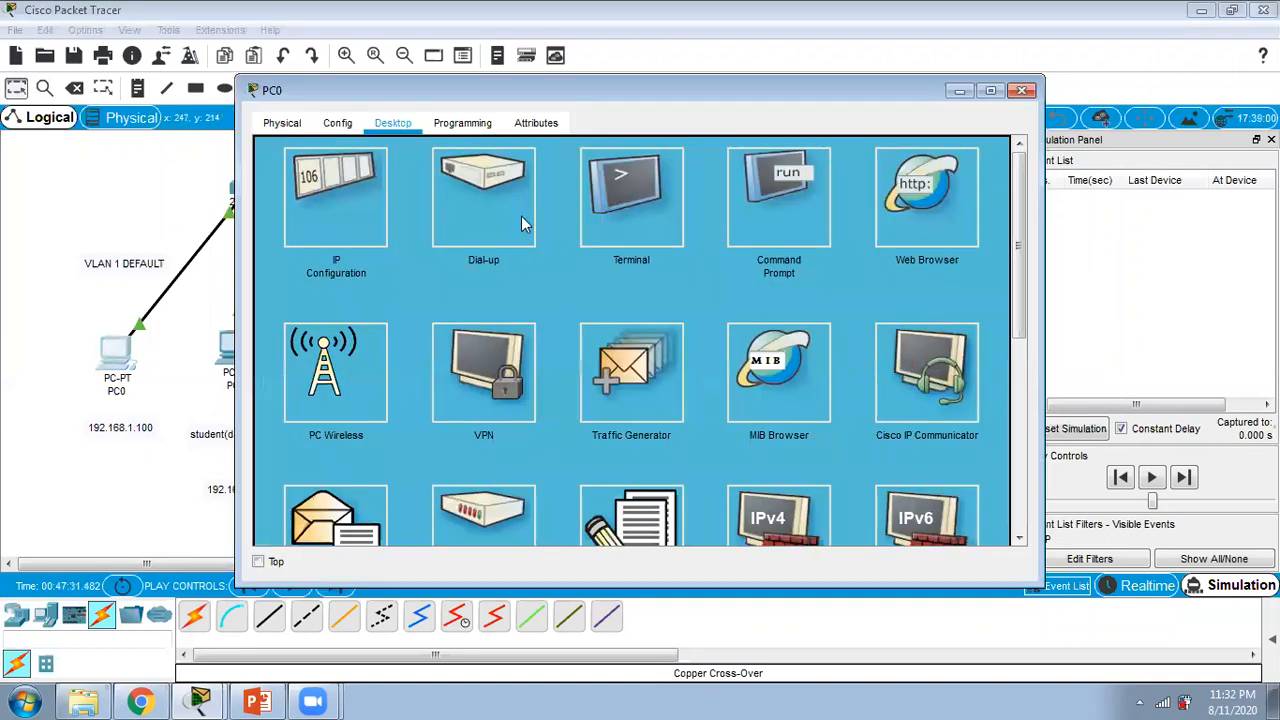
pyautogui.click(746, 204)
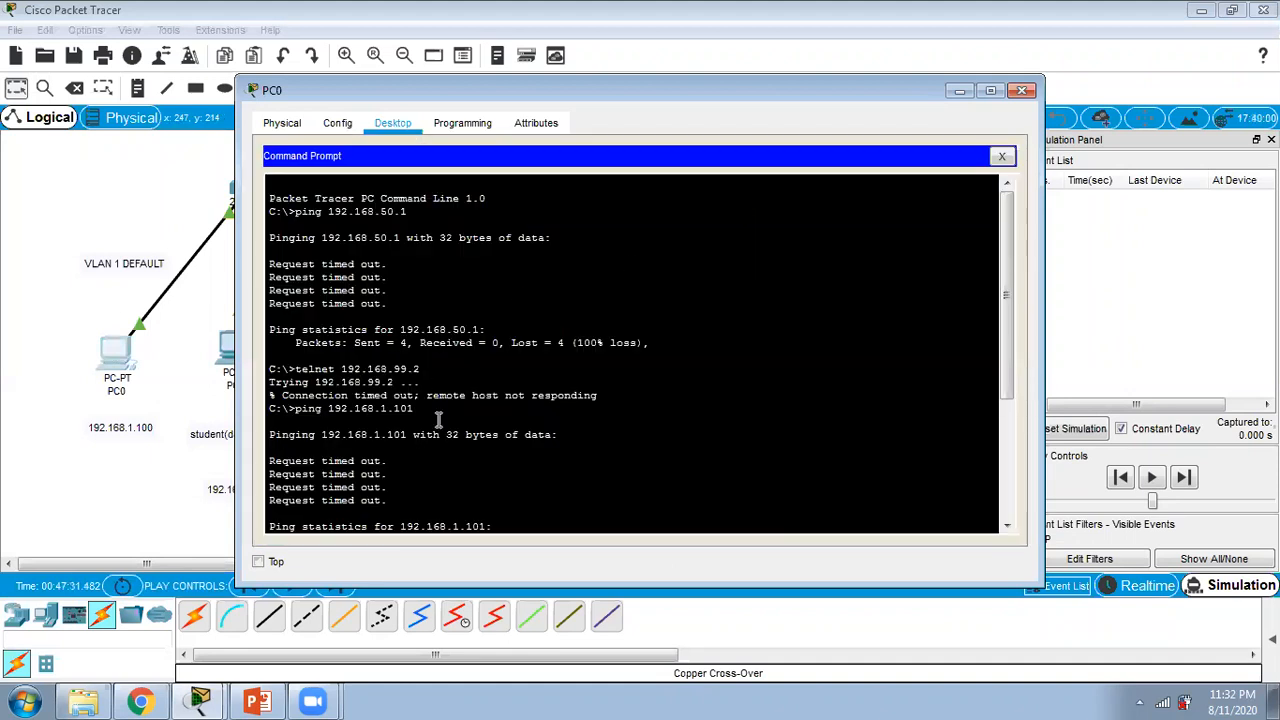
pyautogui.press('Return')
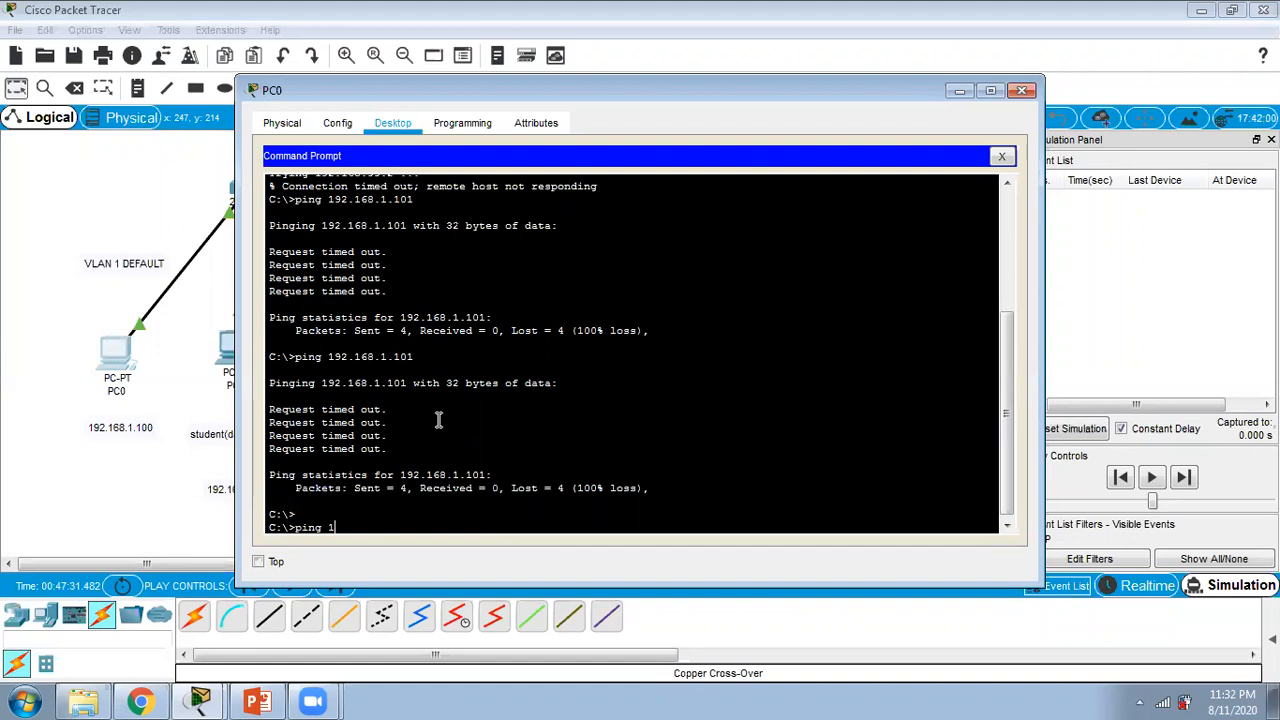
pyautogui.write('ping 192.168.1.101')
pyautogui.press('Return')
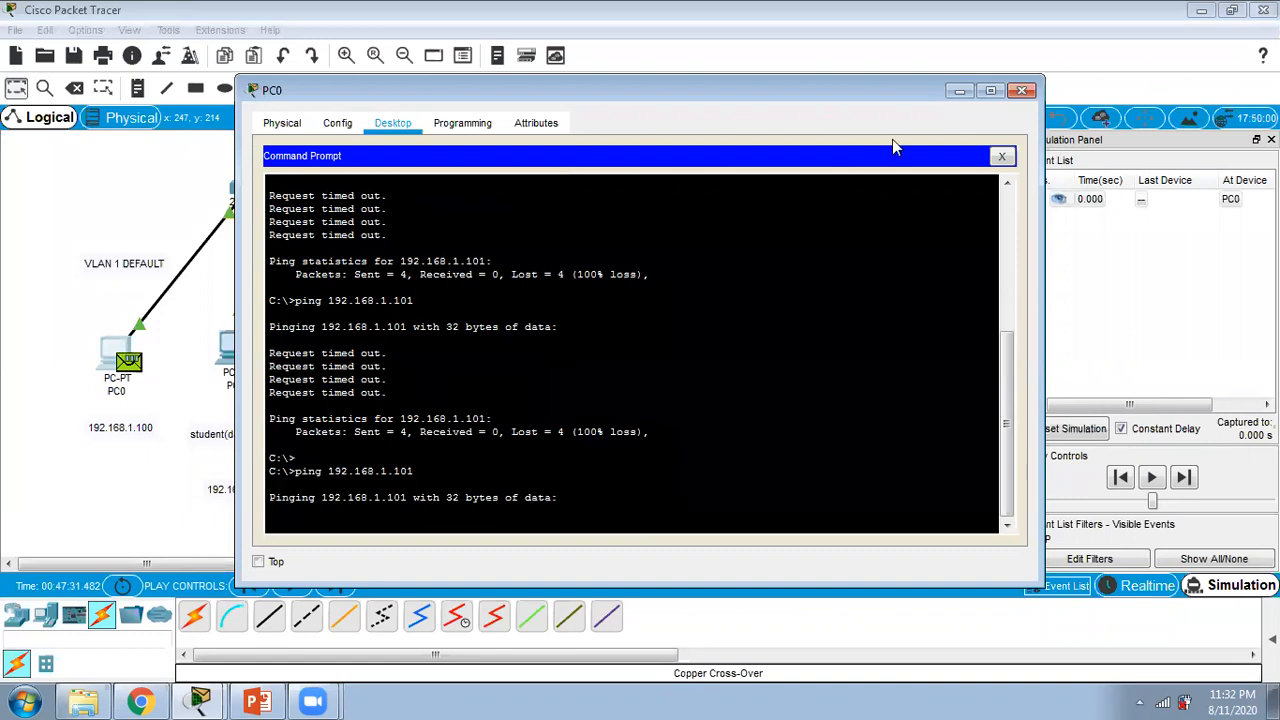
pyautogui.click(967, 88)
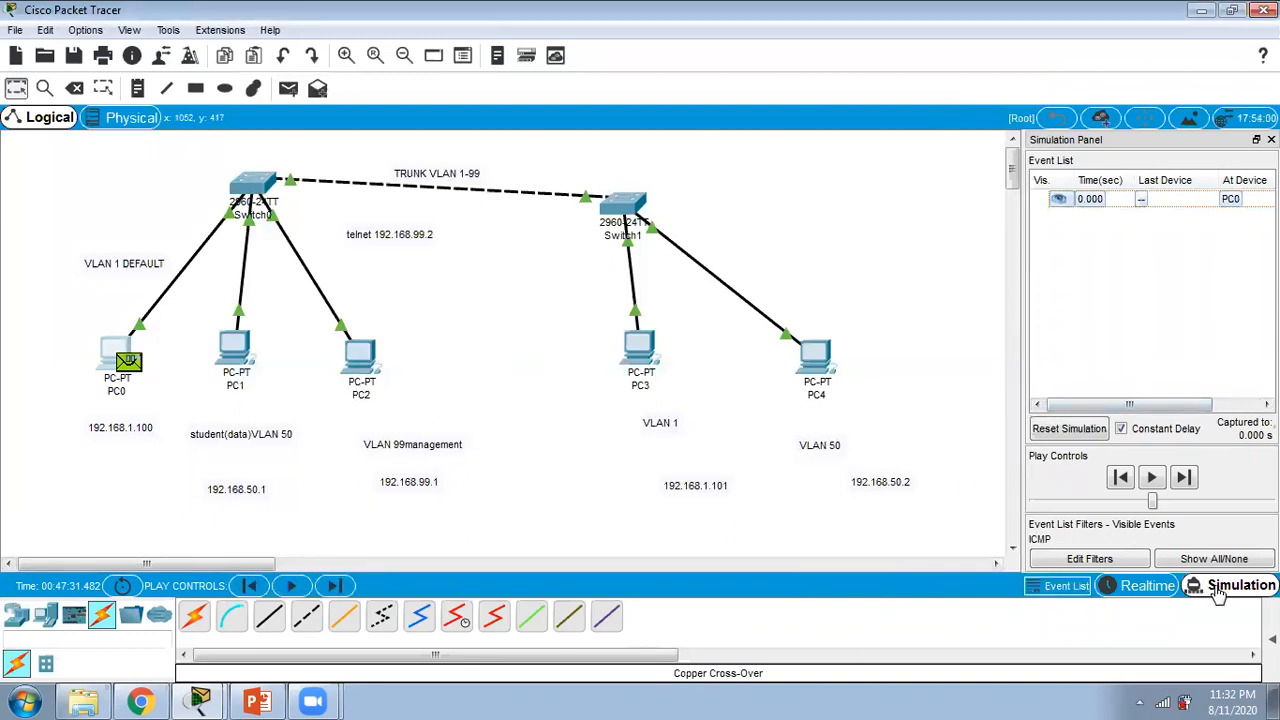
# Step: Check the simulation's IPv4 and IPv6 event filters and close the filter window without changing them
pyautogui.click(1108, 562)
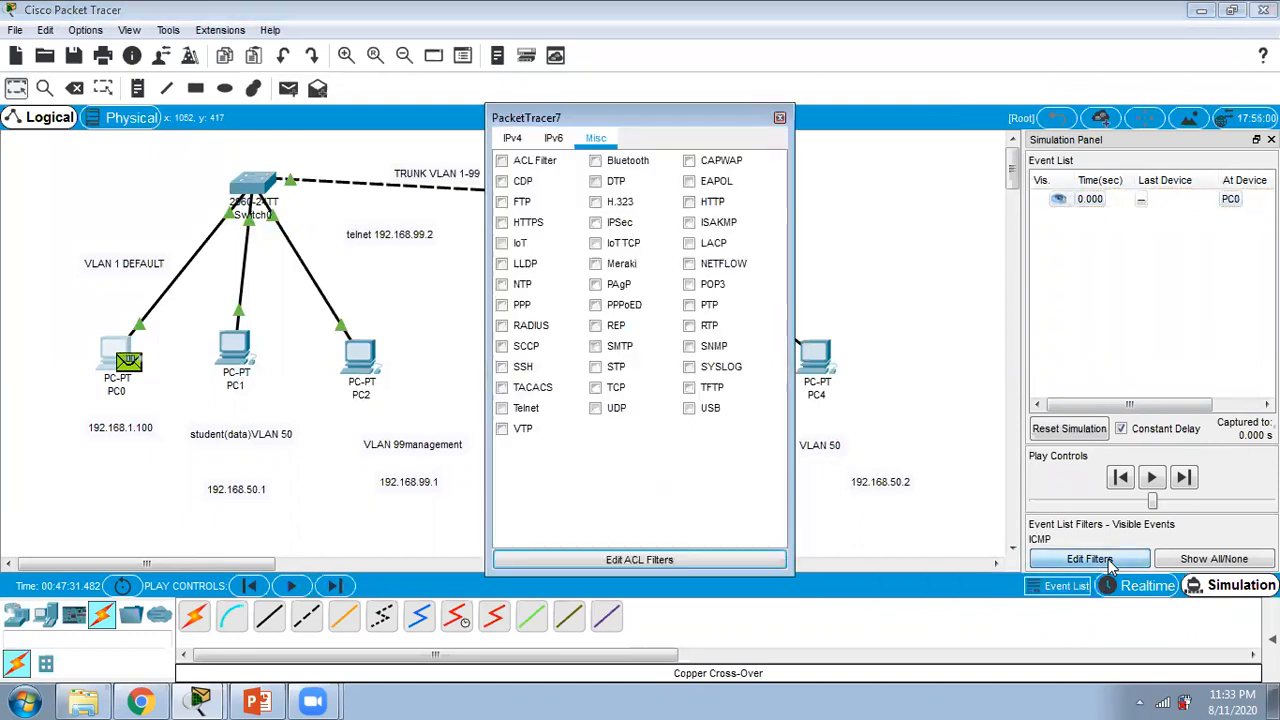
pyautogui.click(511, 139)
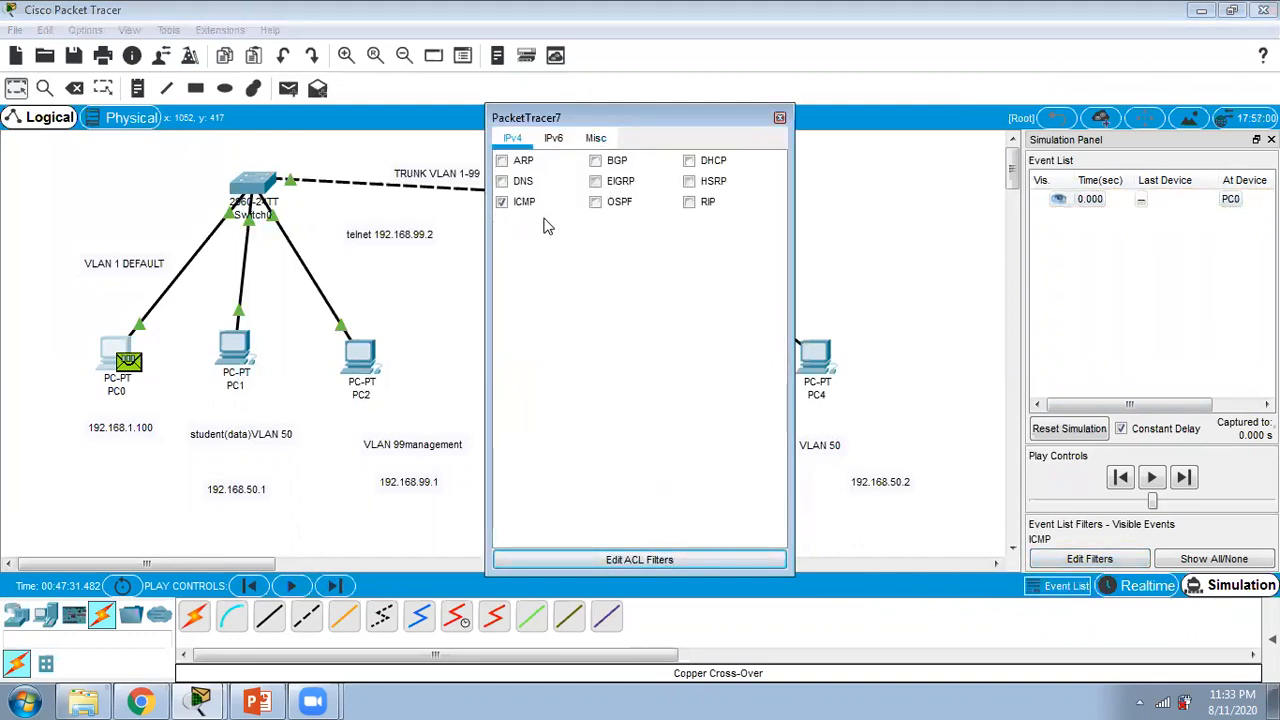
pyautogui.click(553, 139)
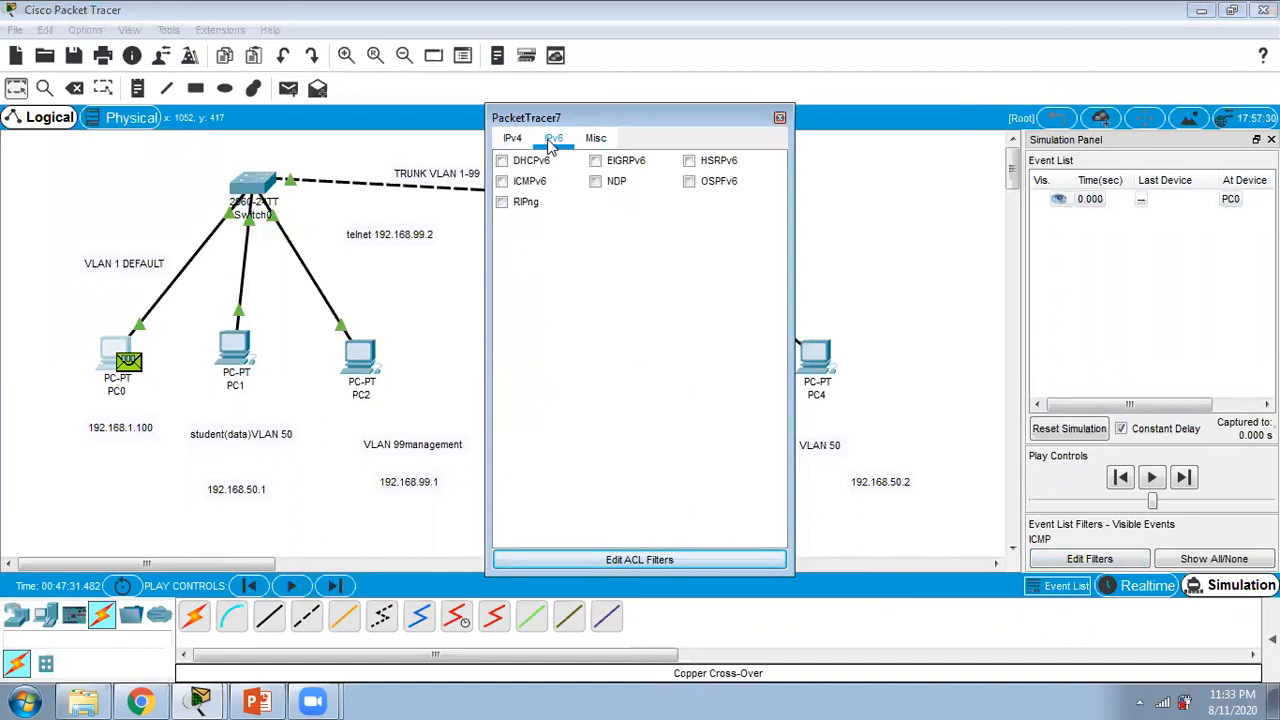
pyautogui.click(780, 118)
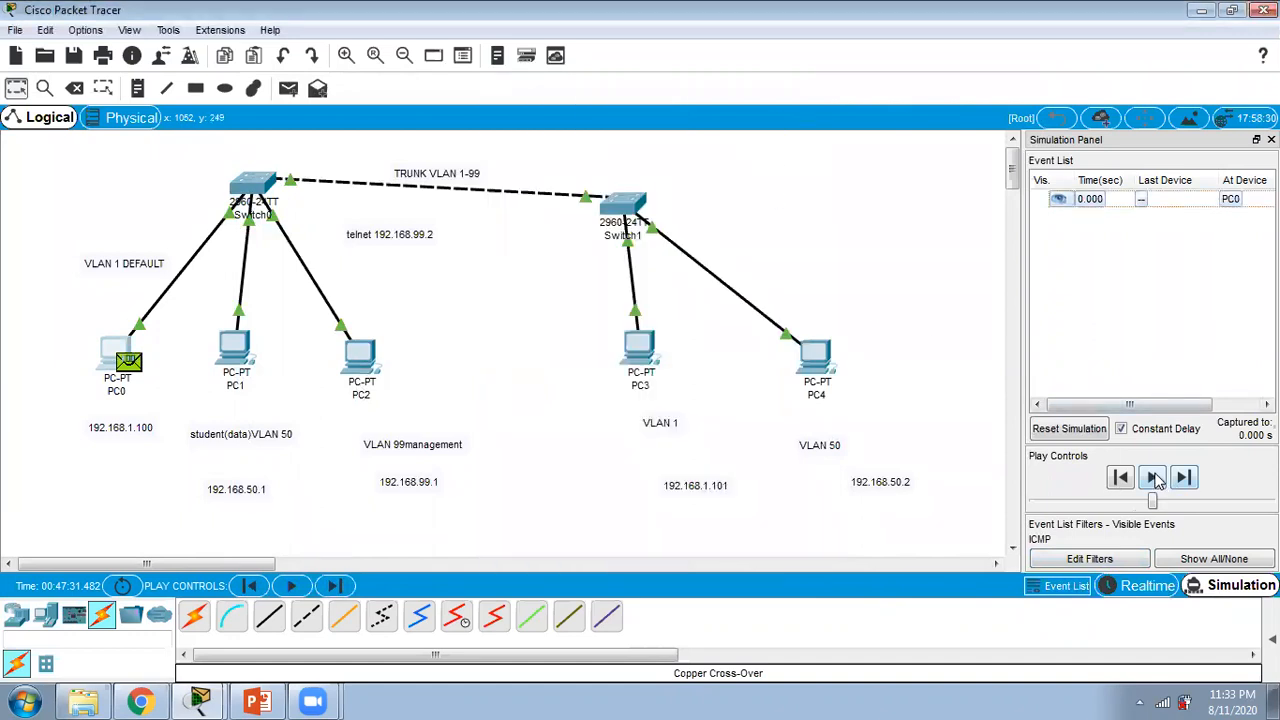
# Step: Play the ping simulation, check PC0's command prompt output and return to the topology
pyautogui.click(1152, 478)
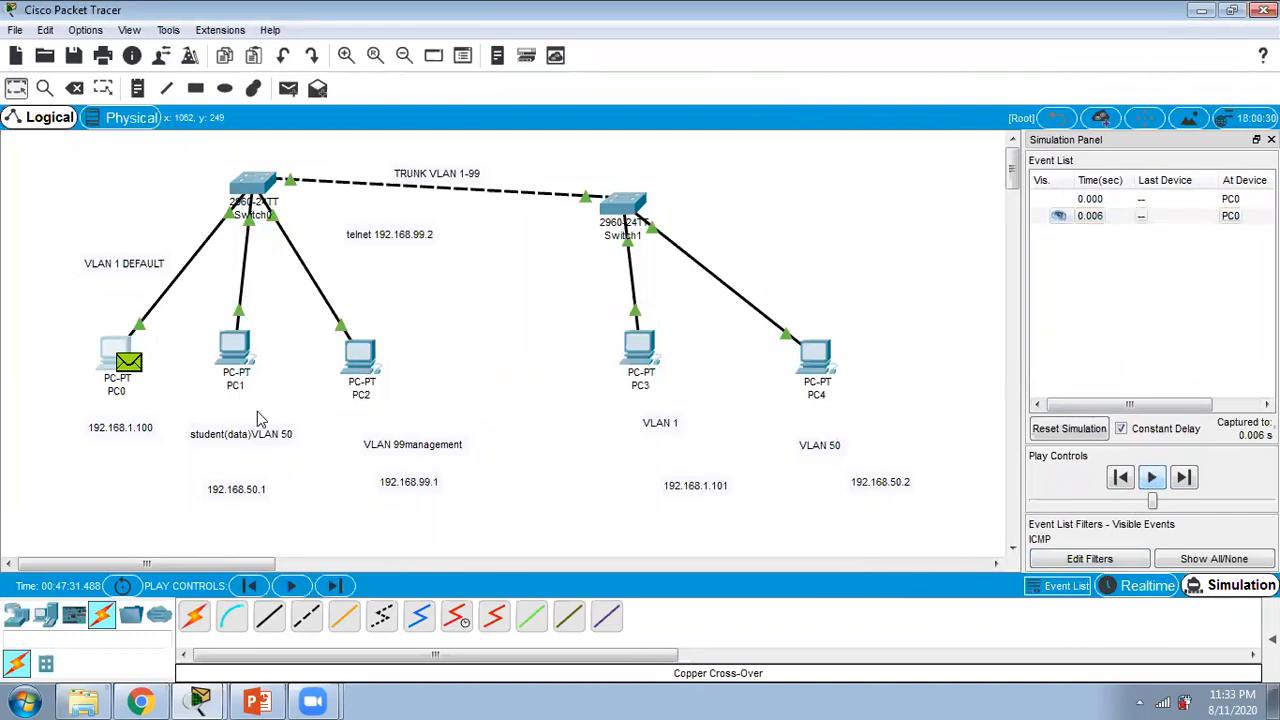
pyautogui.moveTo(200, 700)
pyautogui.click(200, 660)
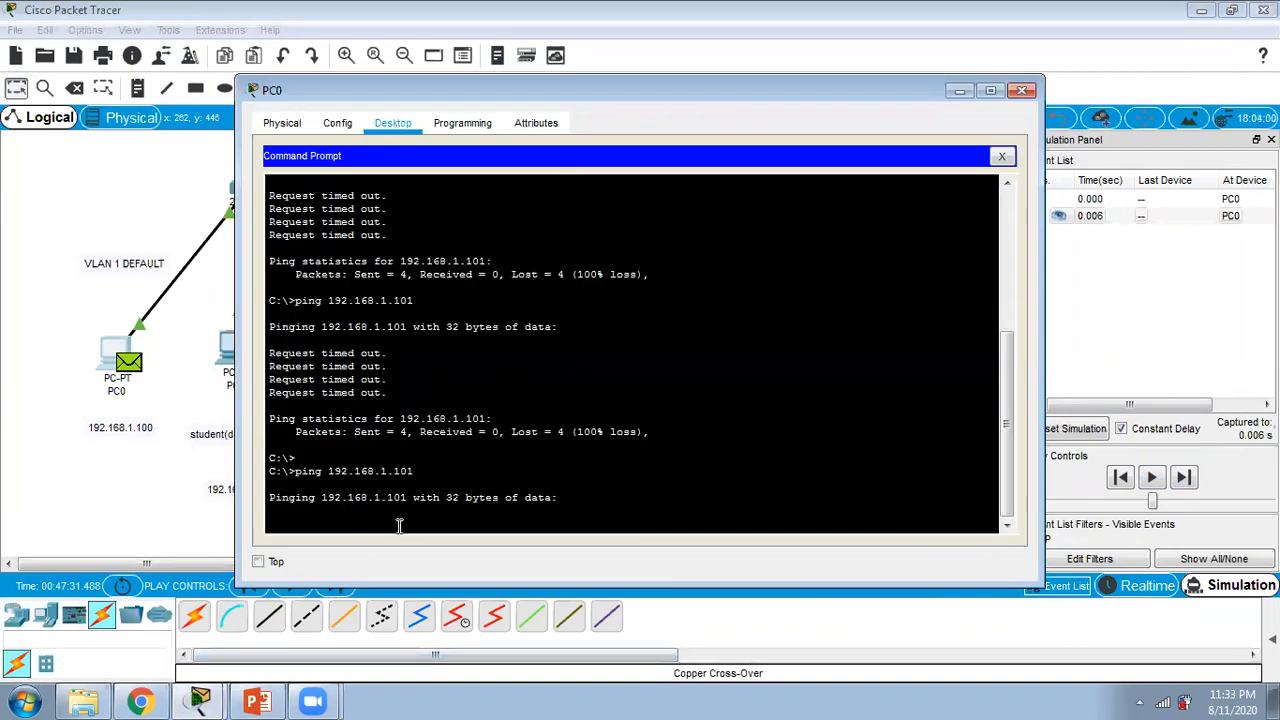
pyautogui.click(168, 500)
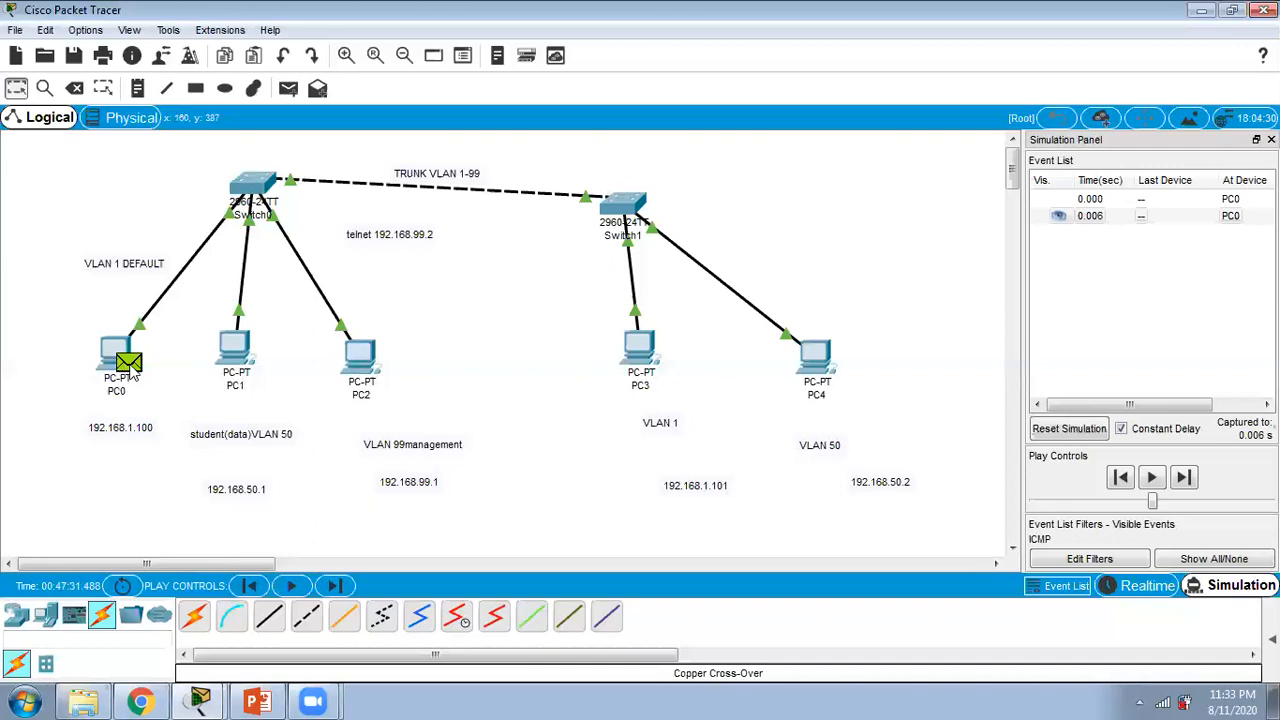
# Step: Inspect the OSI model details of the packet at PC0 and close the PDU information window
pyautogui.click(129, 366)
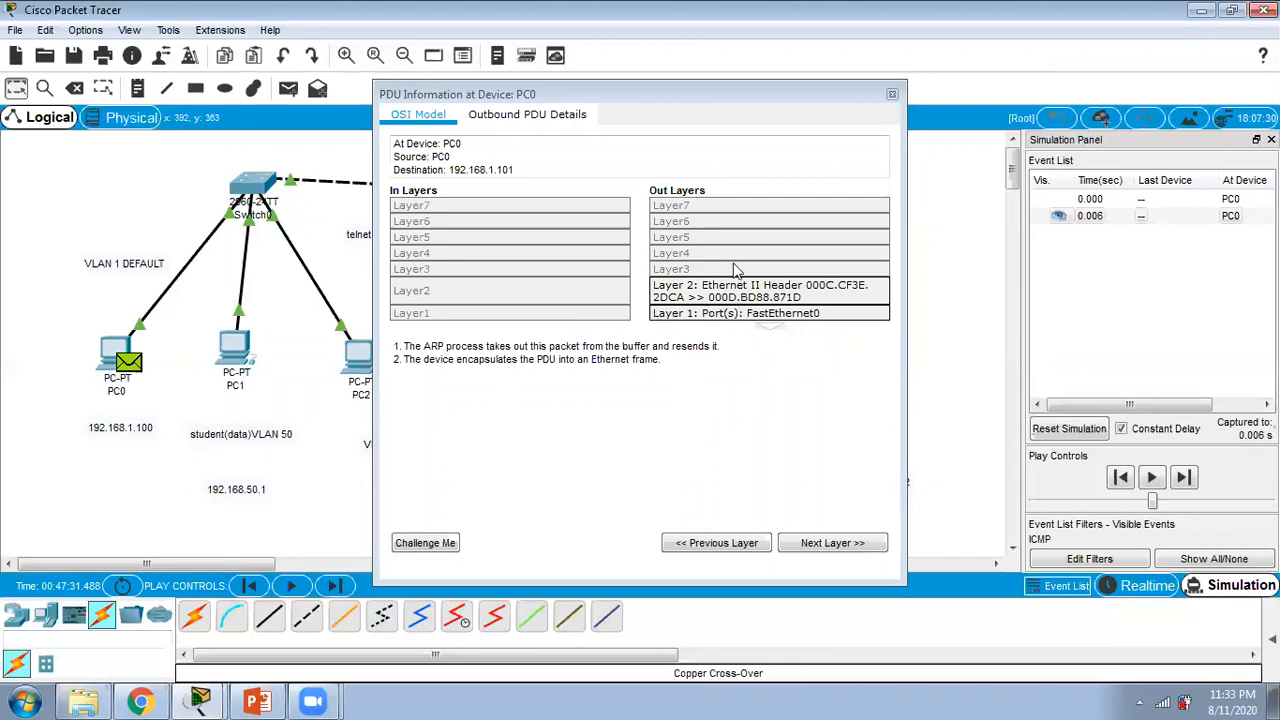
pyautogui.click(892, 95)
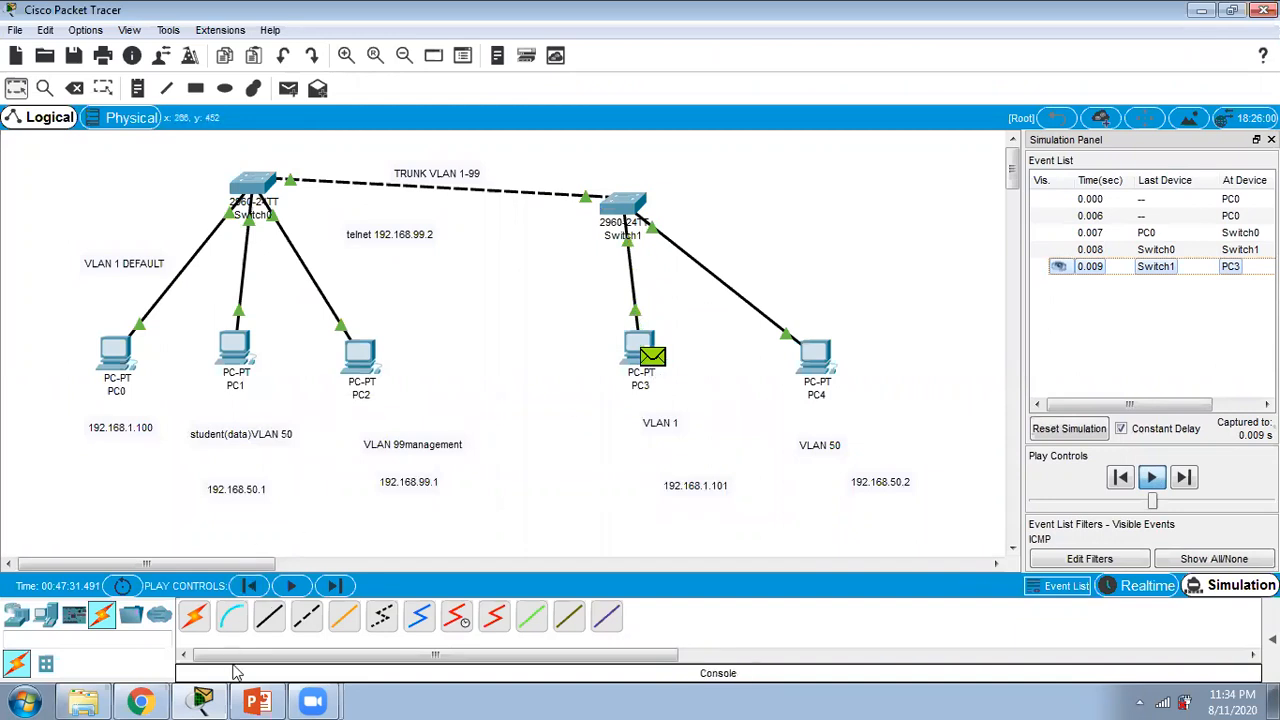
pyautogui.click(203, 700)
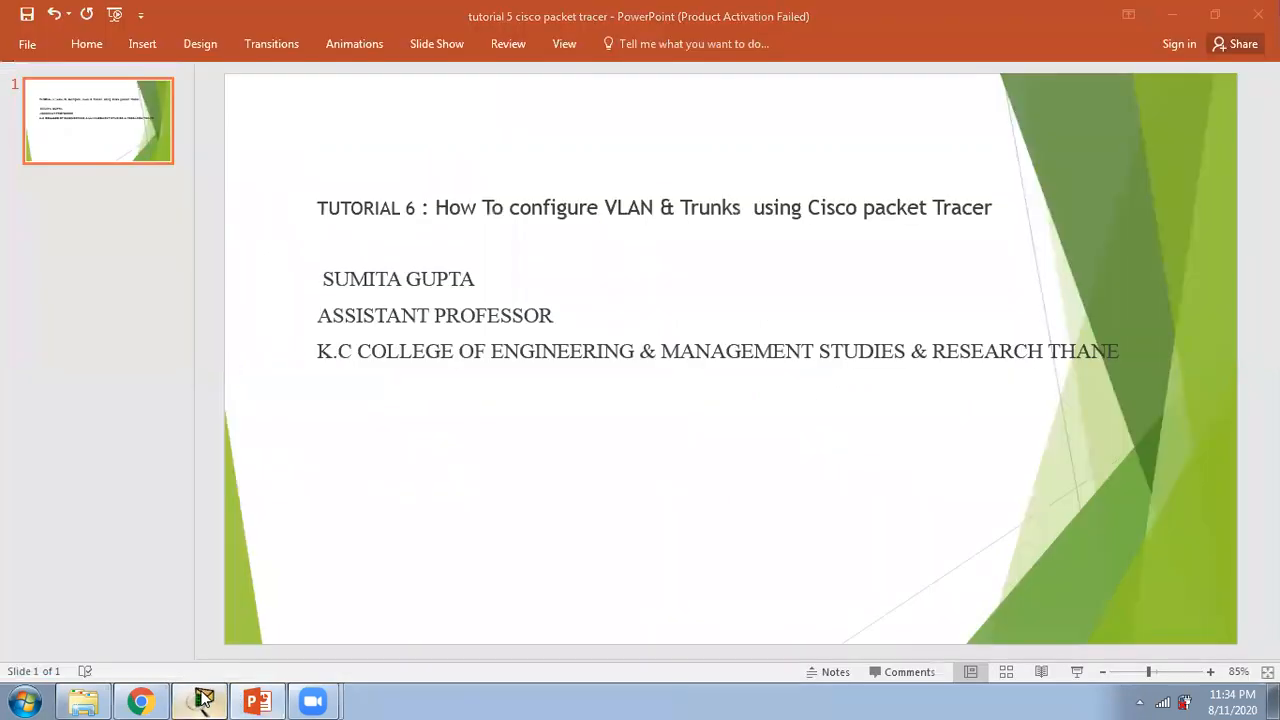
# Step: Switch back to Cisco Packet Tracer and play the ping simulation, following the reply from Switch1 through Switch0 to PC0
pyautogui.click(203, 700)
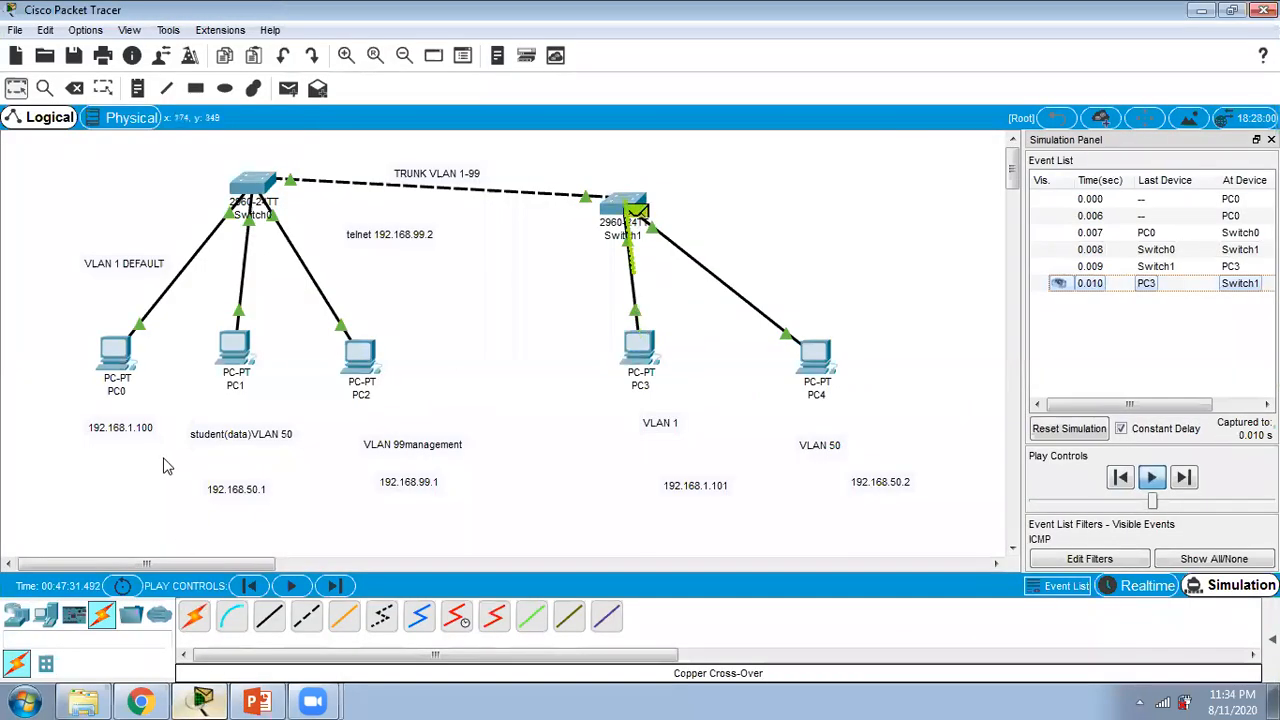
pyautogui.click(1152, 479)
pyautogui.click(1152, 479)
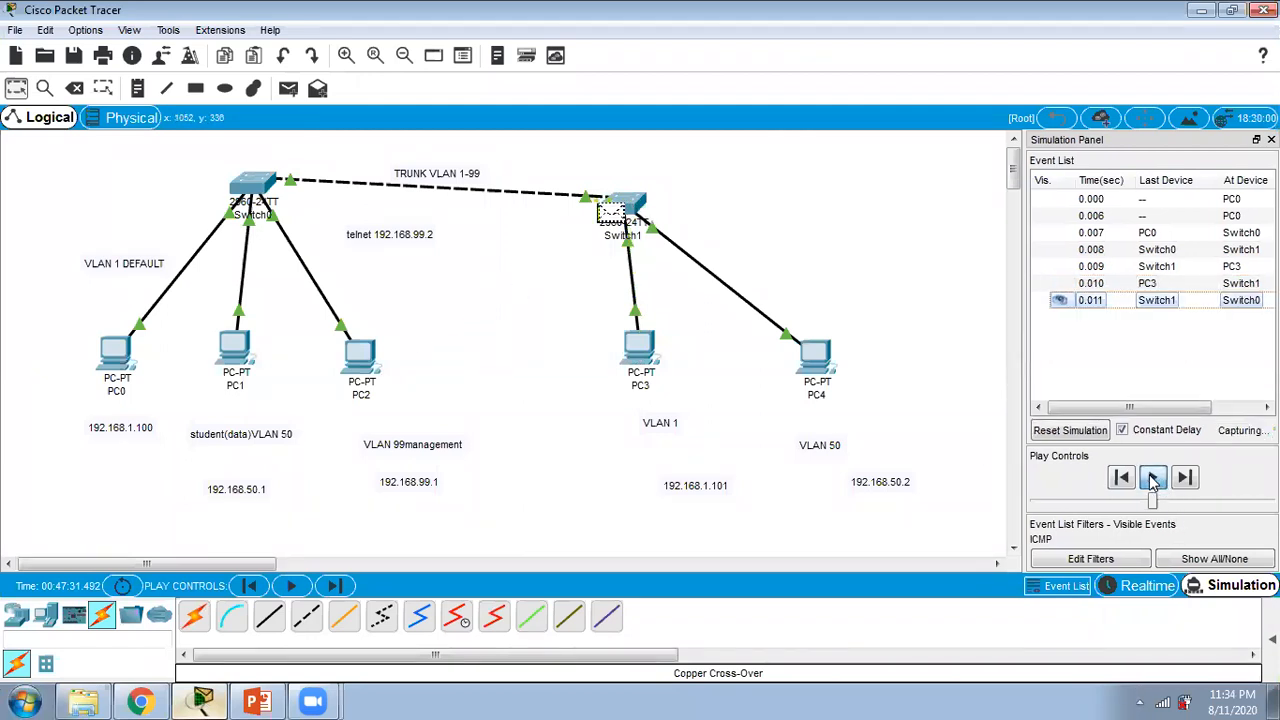
pyautogui.click(1152, 479)
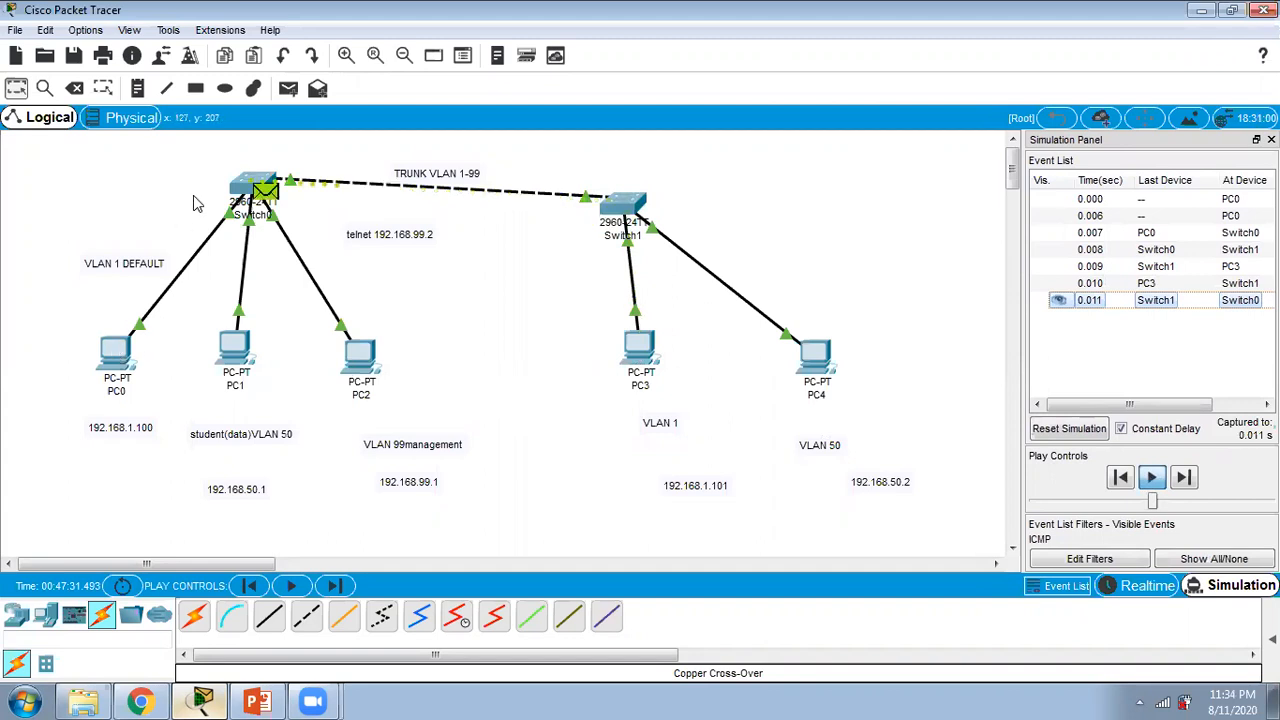
pyautogui.click(1152, 479)
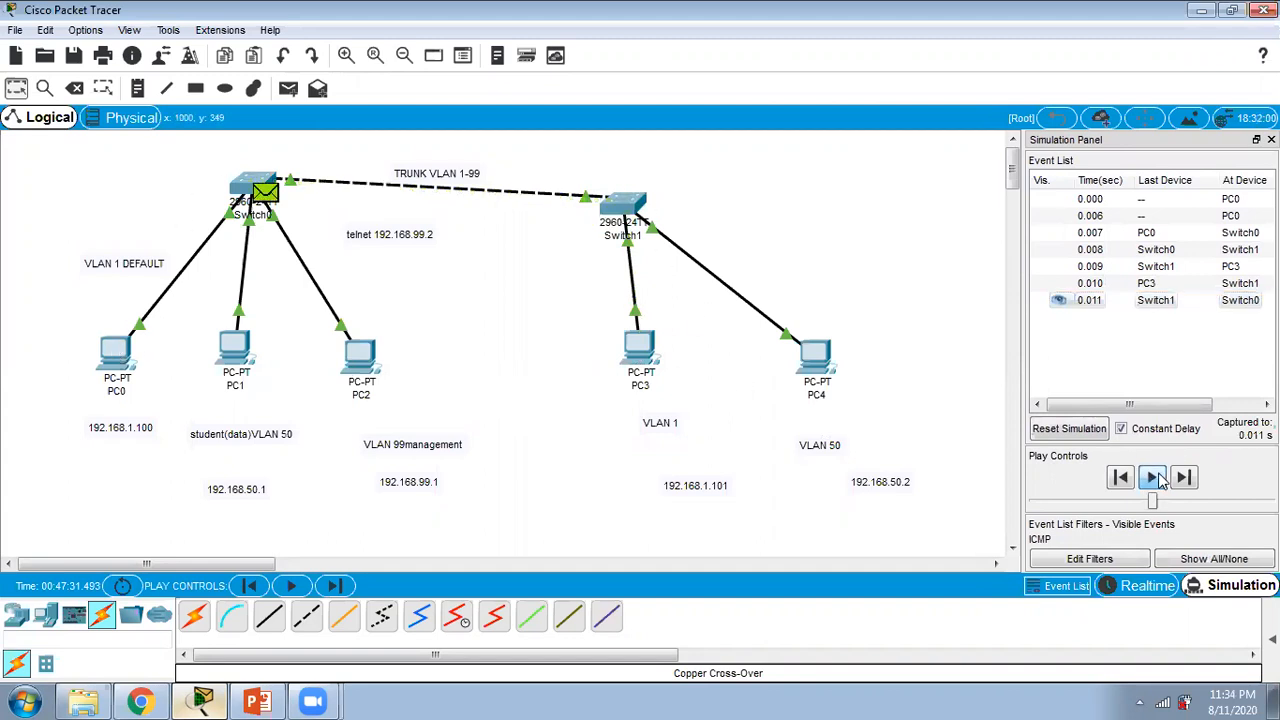
pyautogui.click(1152, 479)
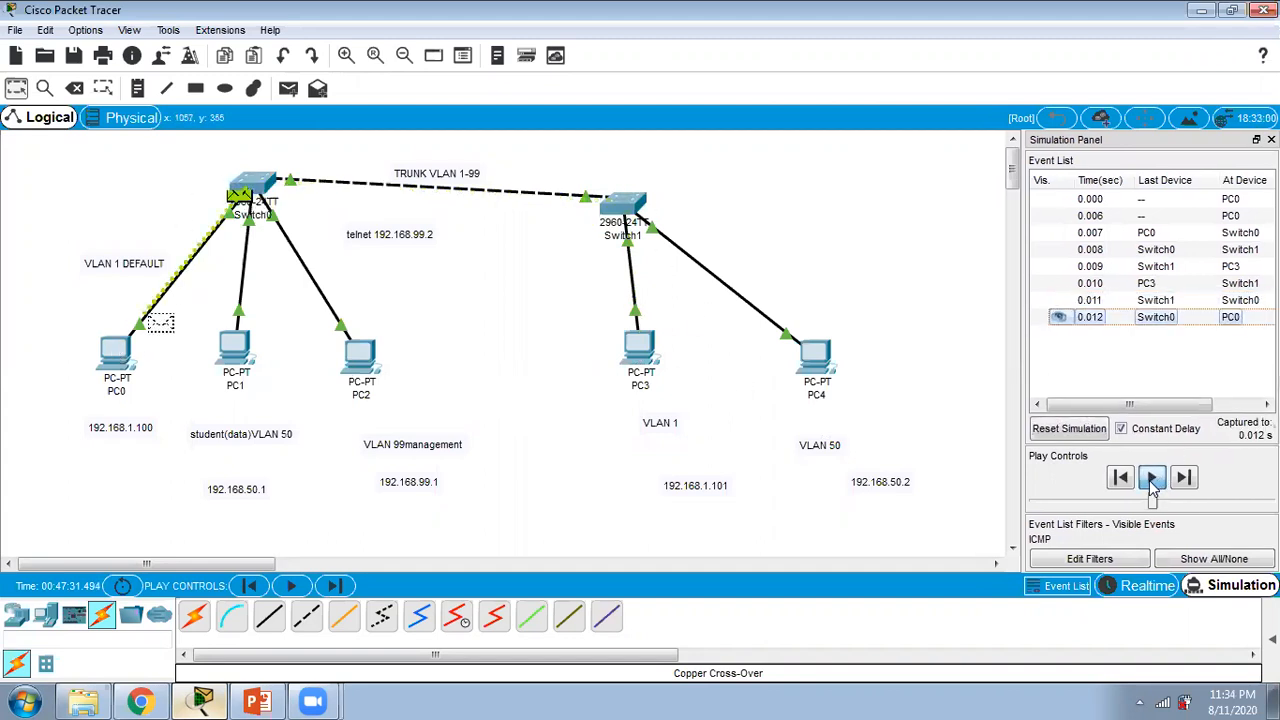
pyautogui.click(1152, 479)
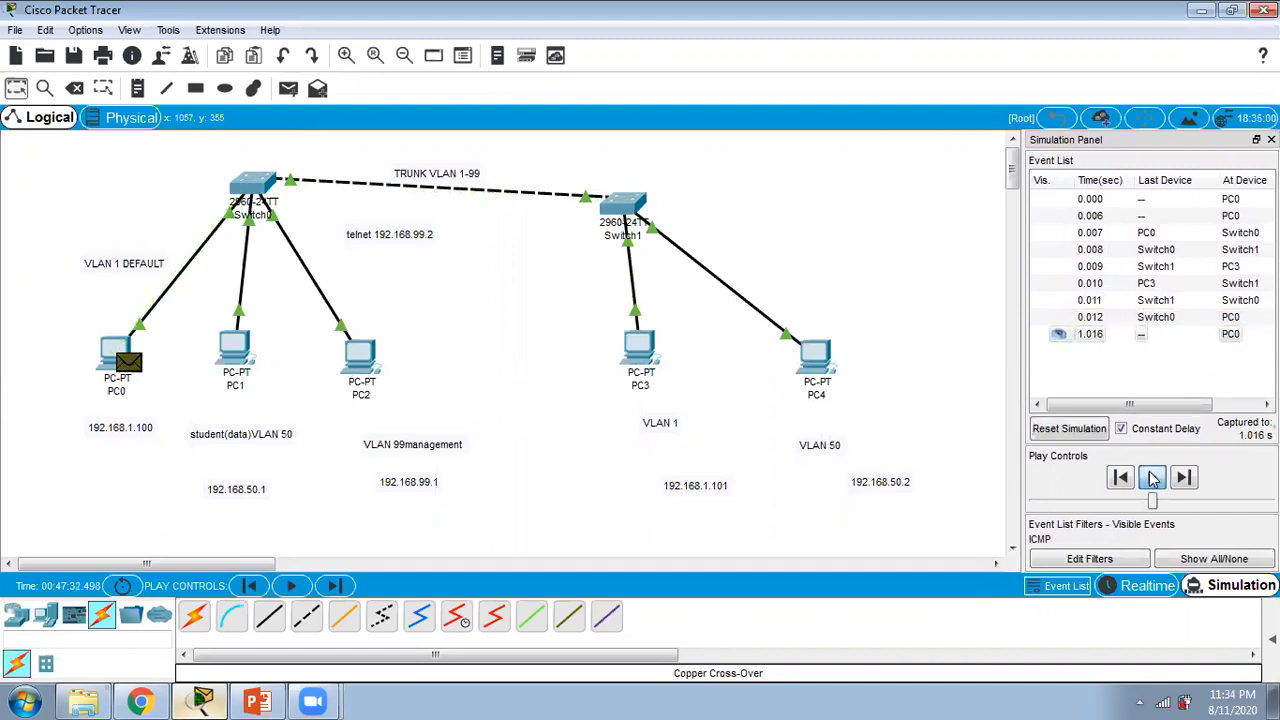
# Step: Advance PC0's next echo request to Switch0, inspect the packet's OSI model details there and close the PDU information window
pyautogui.click(1151, 474)
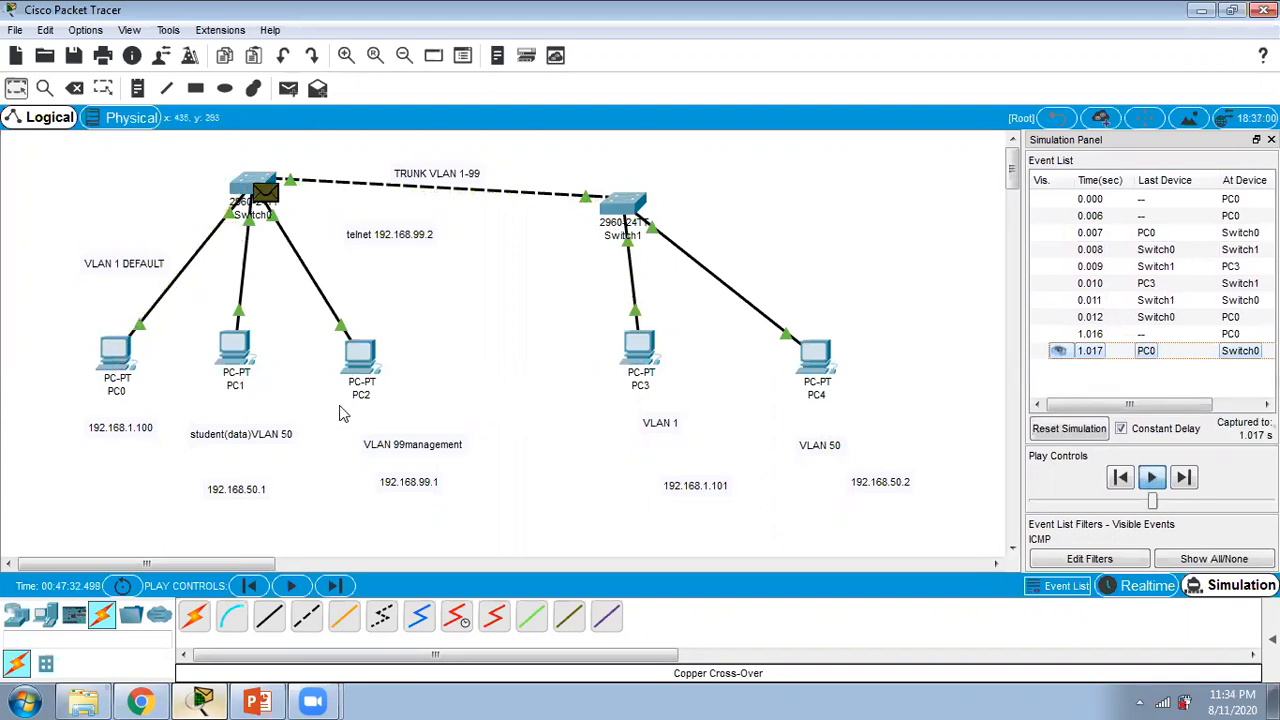
pyautogui.click(1151, 478)
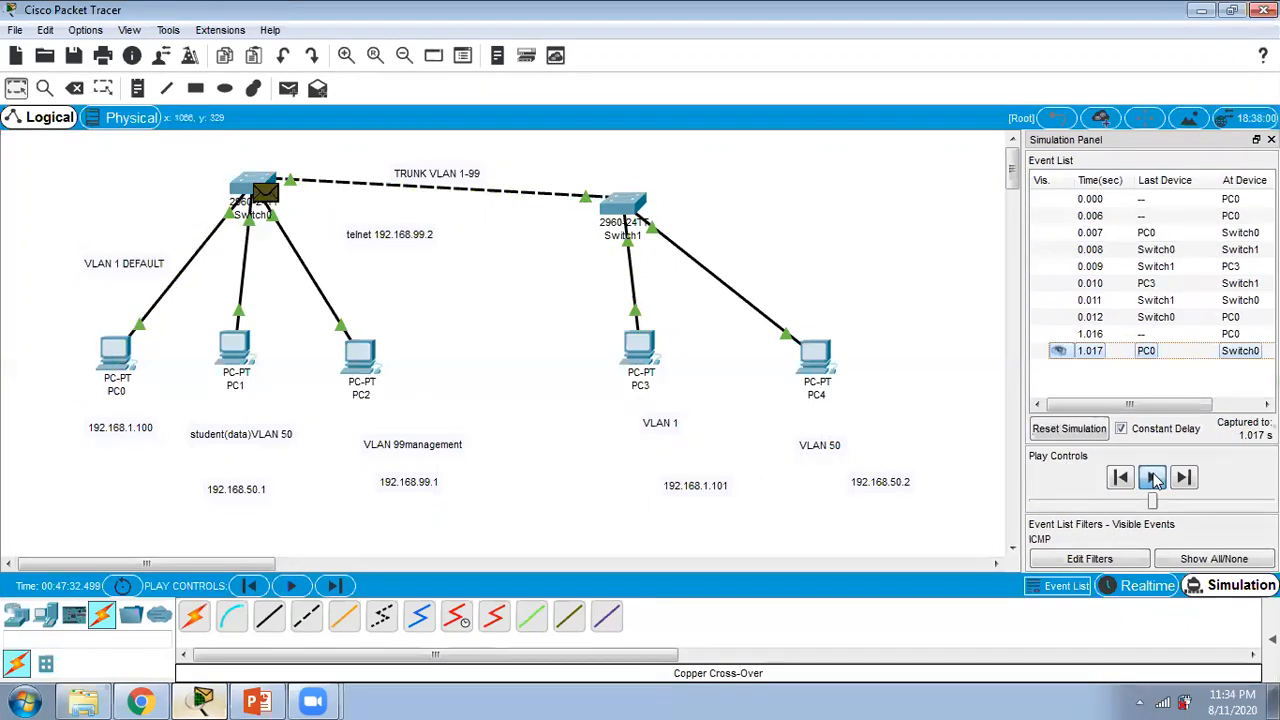
pyautogui.click(276, 194)
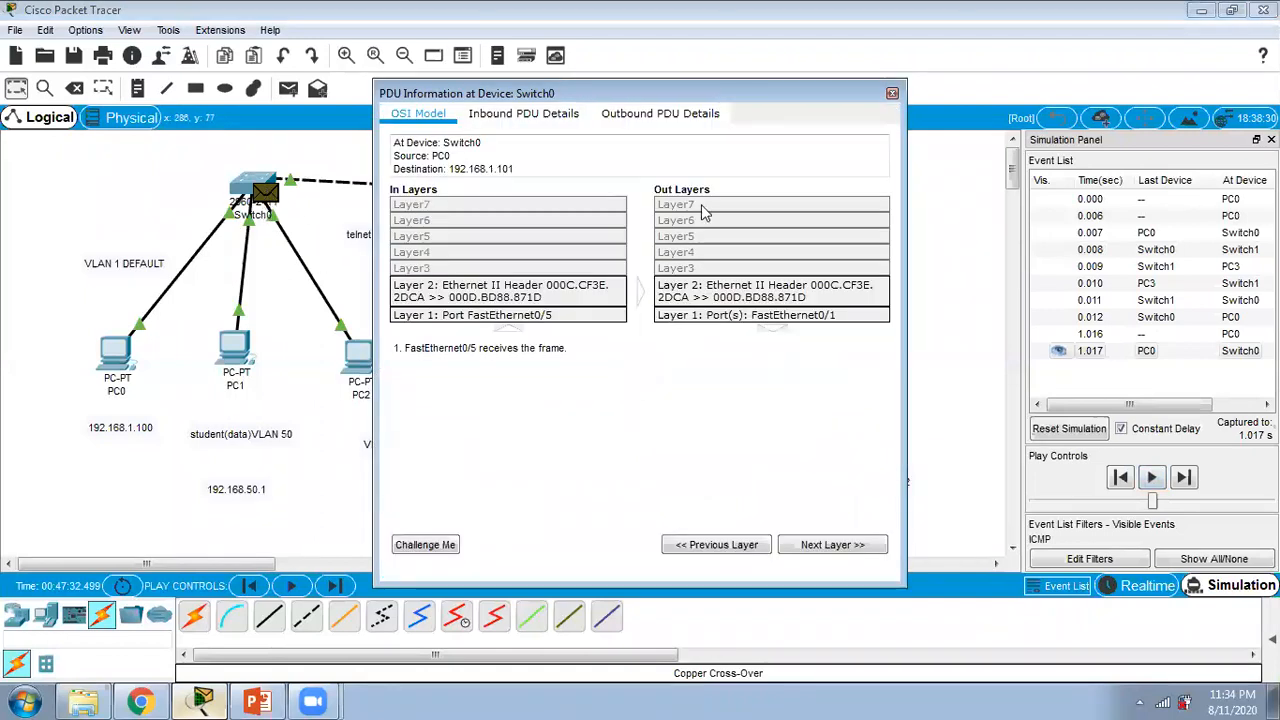
pyautogui.click(897, 93)
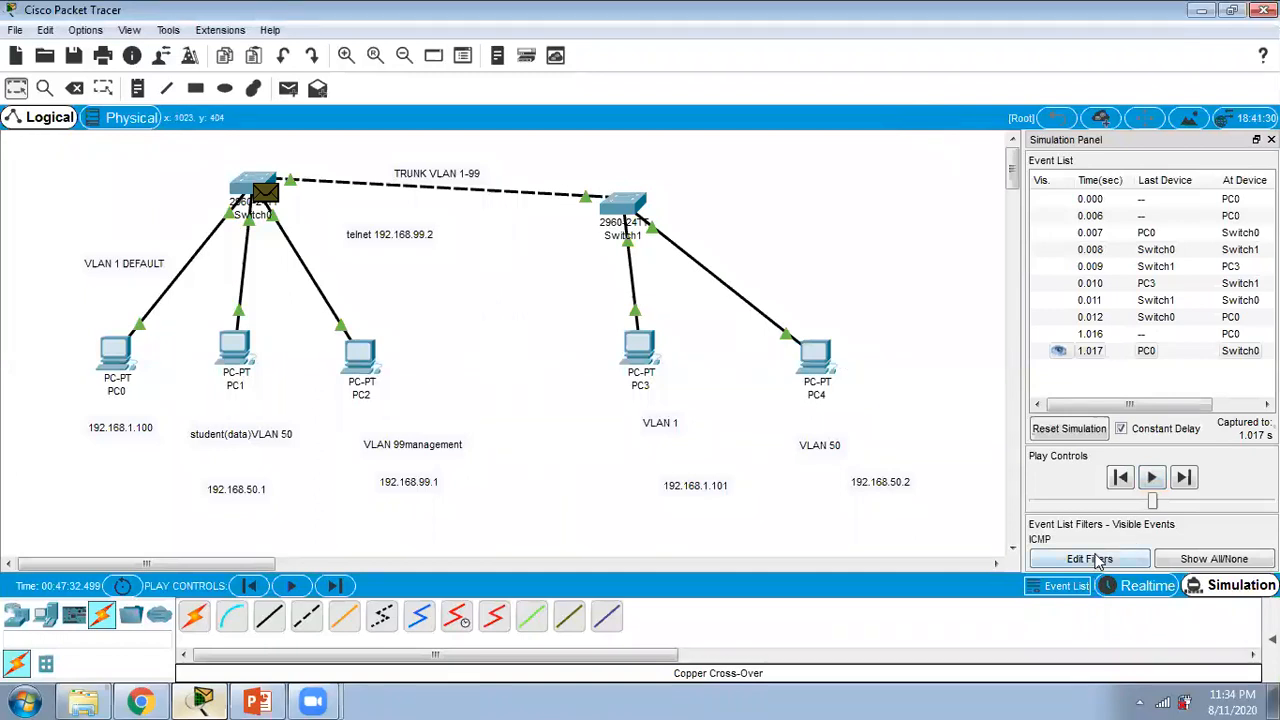
# Step: Resume the simulation and follow PC0's packet across the trunk to PC3 and back to PC0
pyautogui.click(1151, 478)
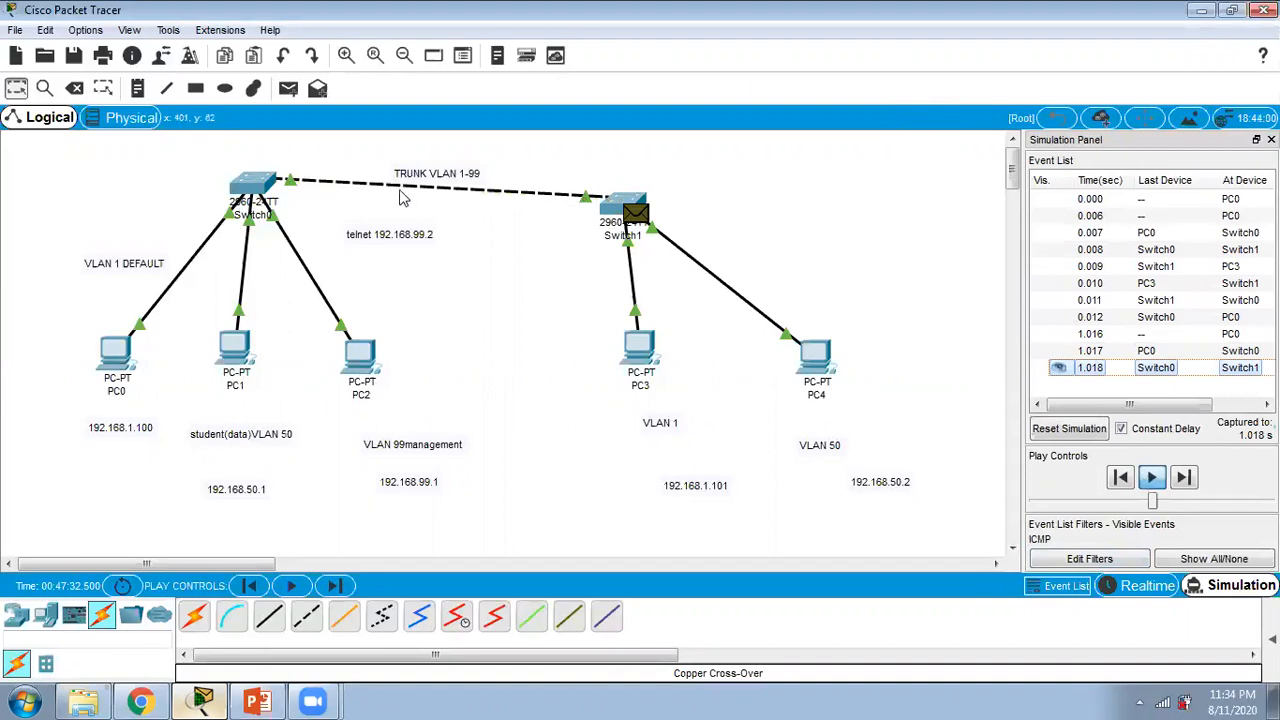
pyautogui.click(1147, 477)
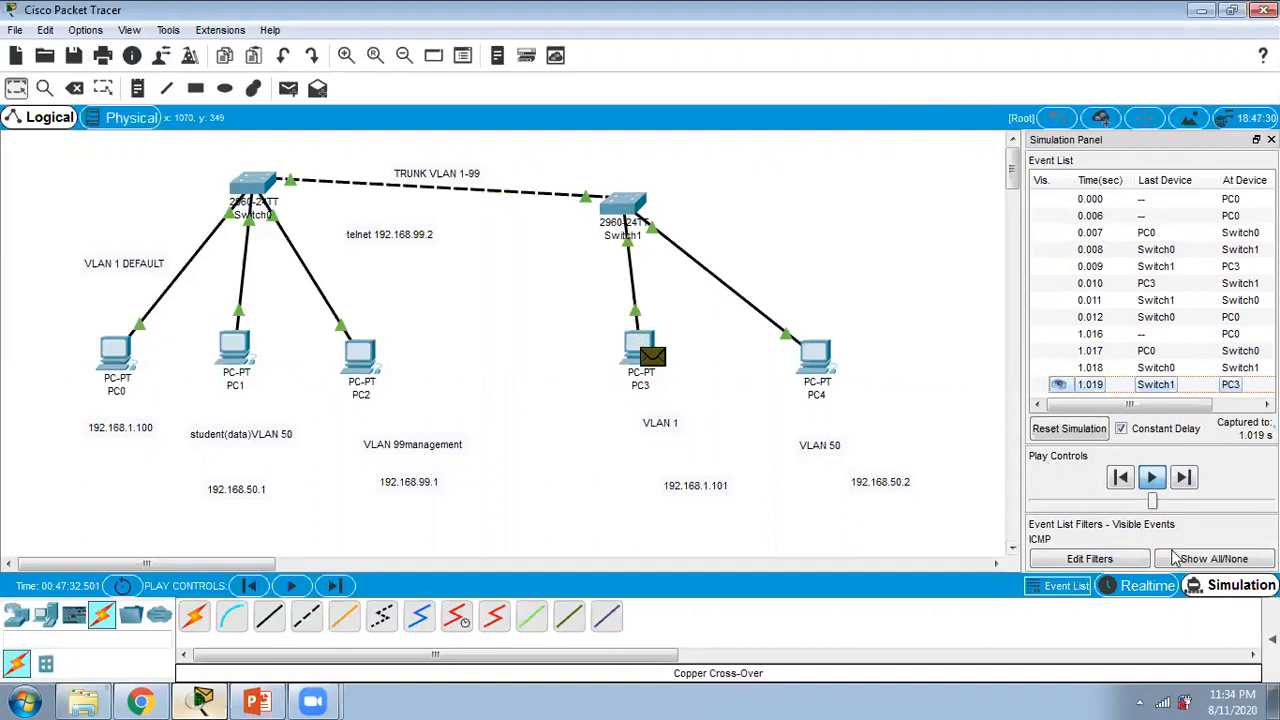
pyautogui.click(1152, 480)
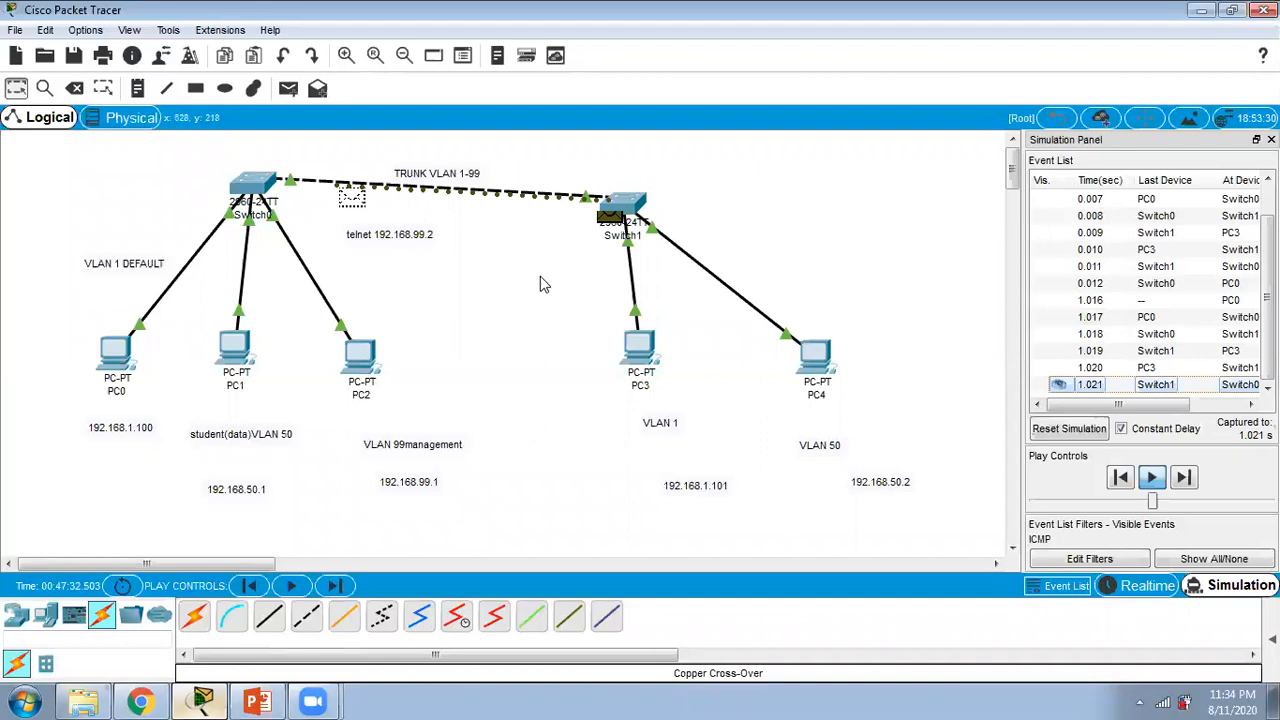
# Step: Ping 192.168.50.2 from PC1's command prompt in simulation mode and minimize the PC1 window
pyautogui.click(232, 355)
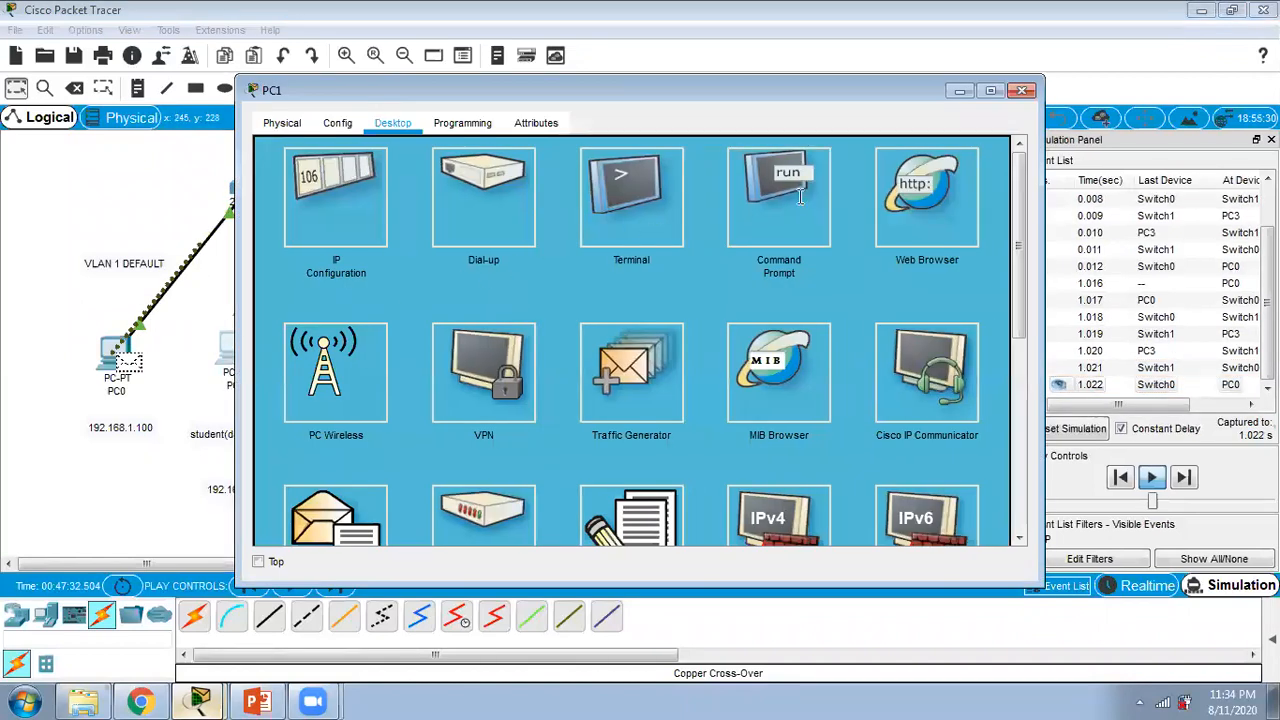
pyautogui.click(765, 193)
pyautogui.write('ping')
pyautogui.moveTo(666, 86); pyautogui.dragTo(686, 99)
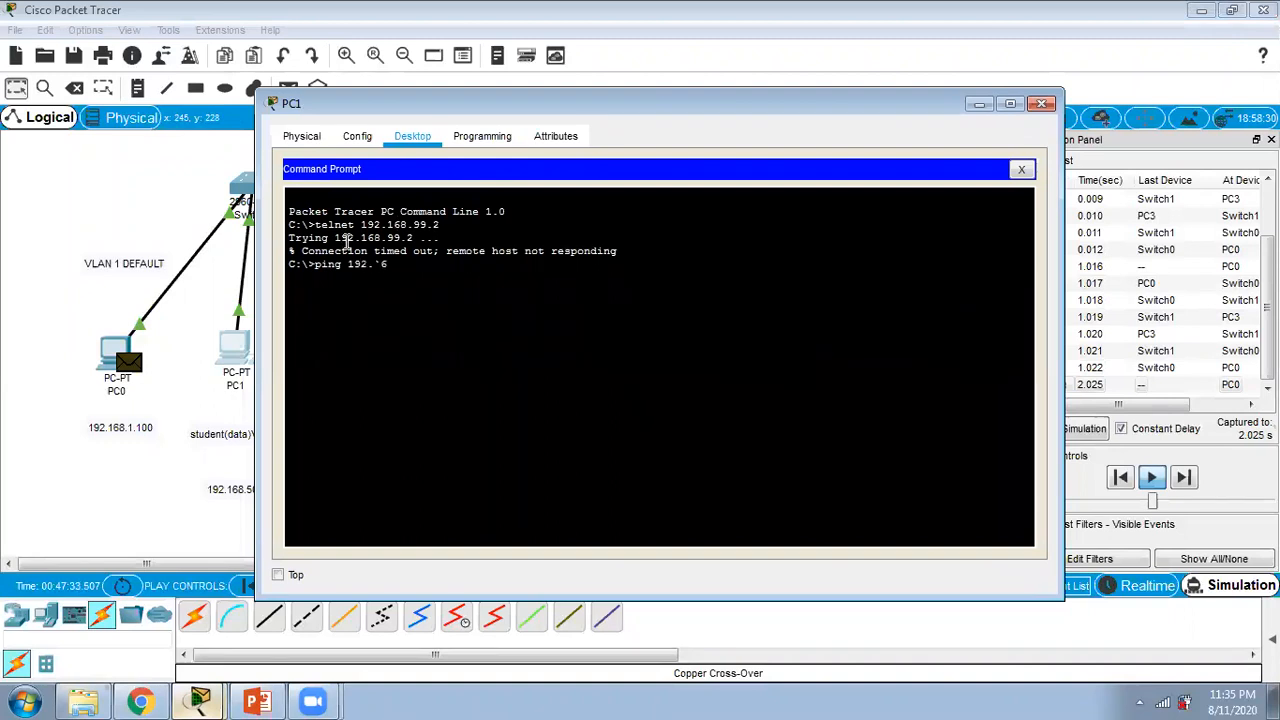
pyautogui.press('BackSpace')
pyautogui.press('BackSpace')
pyautogui.press('BackSpace')
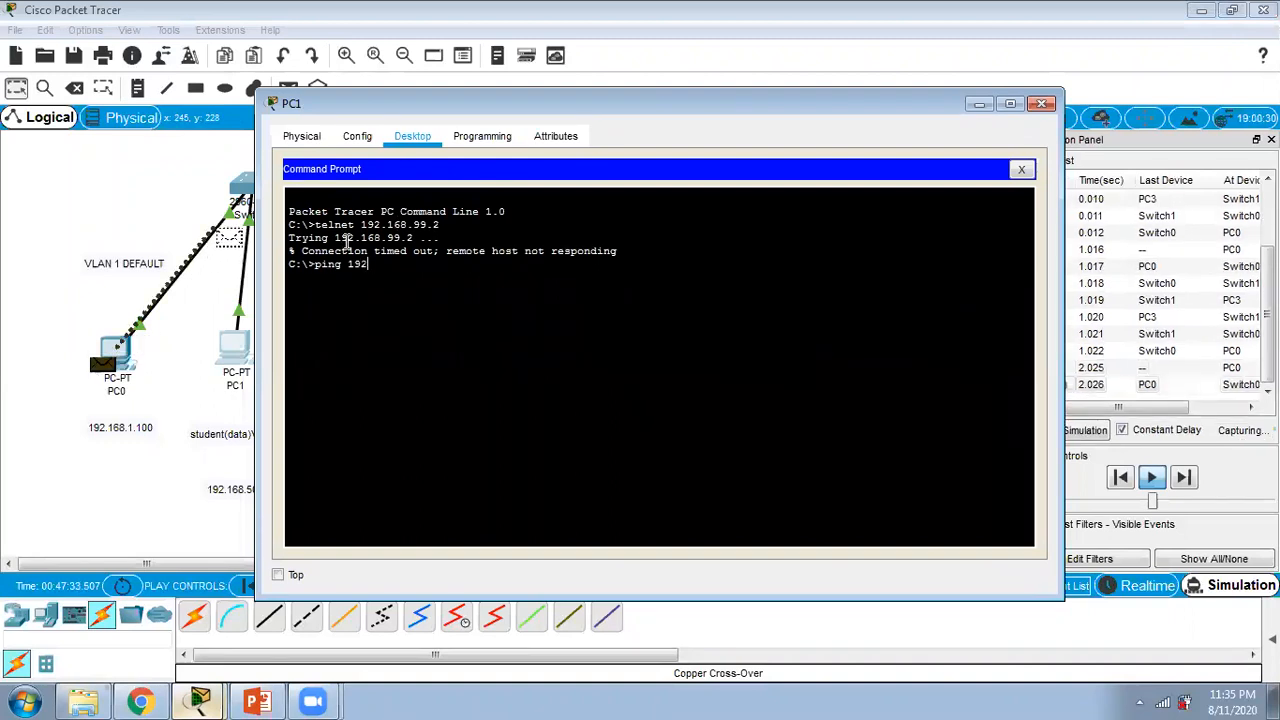
pyautogui.write('.168.50.')
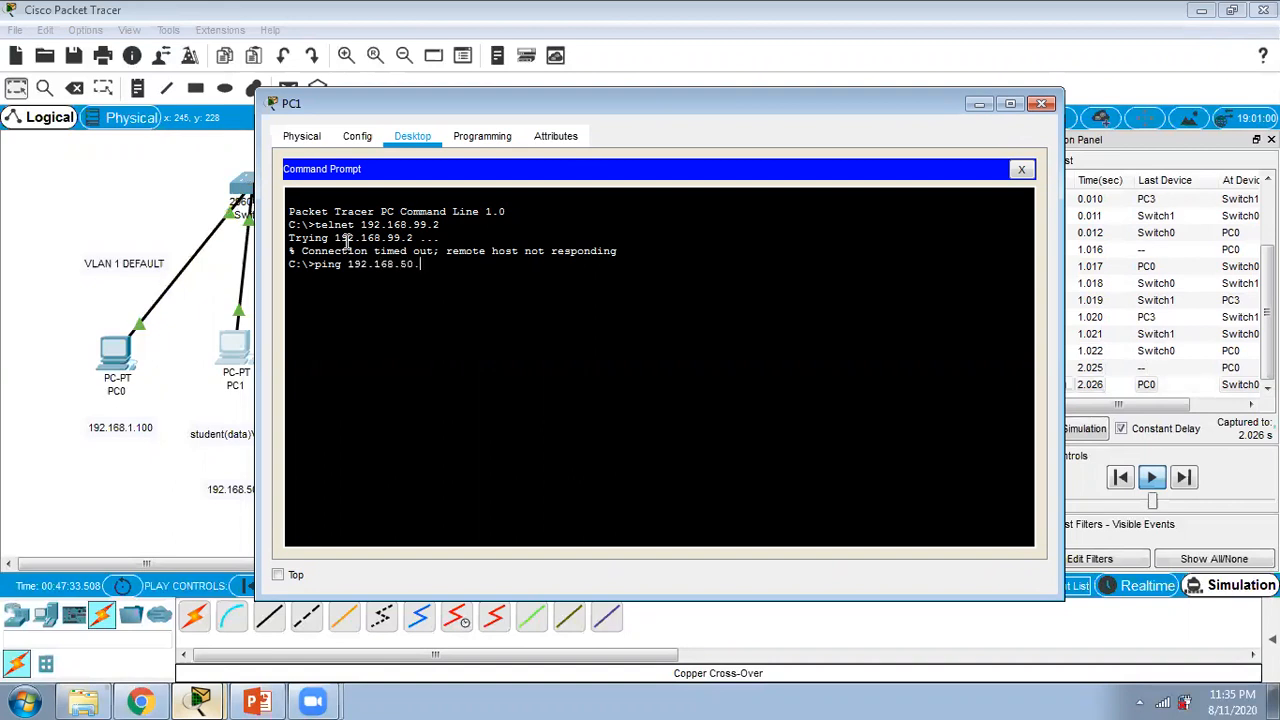
pyautogui.write('2')
pyautogui.press('Return')
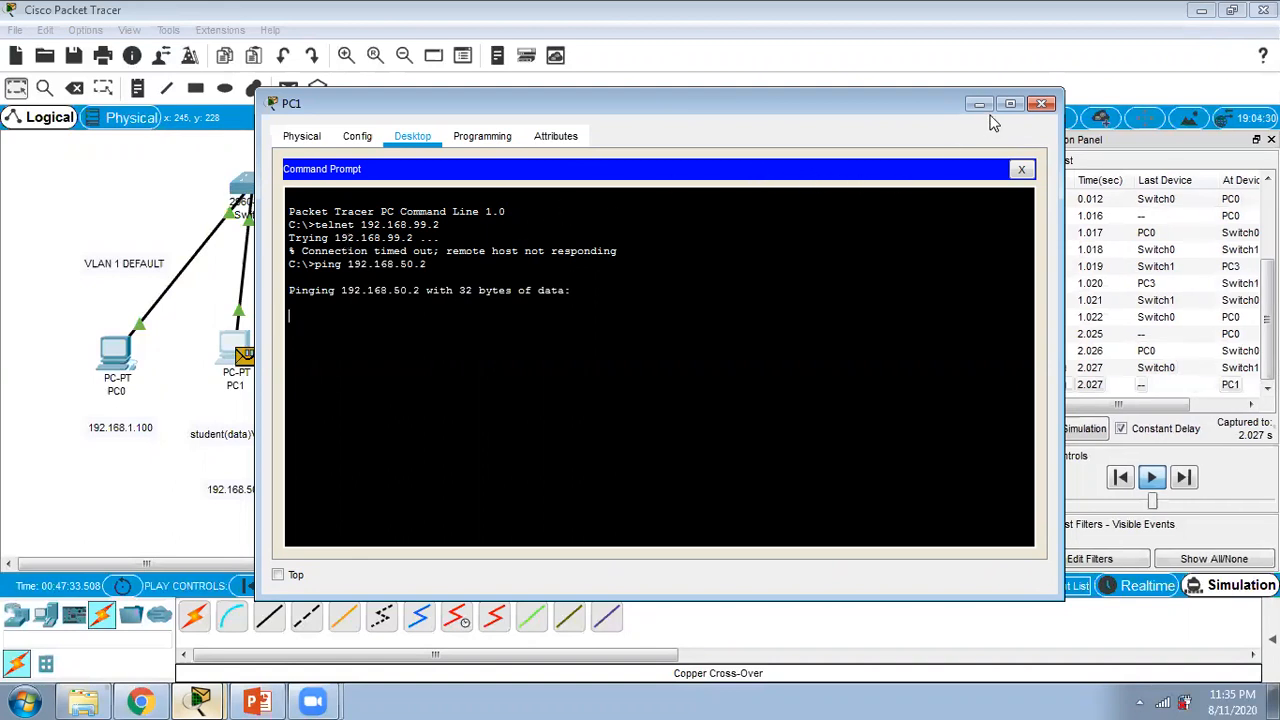
pyautogui.click(979, 104)
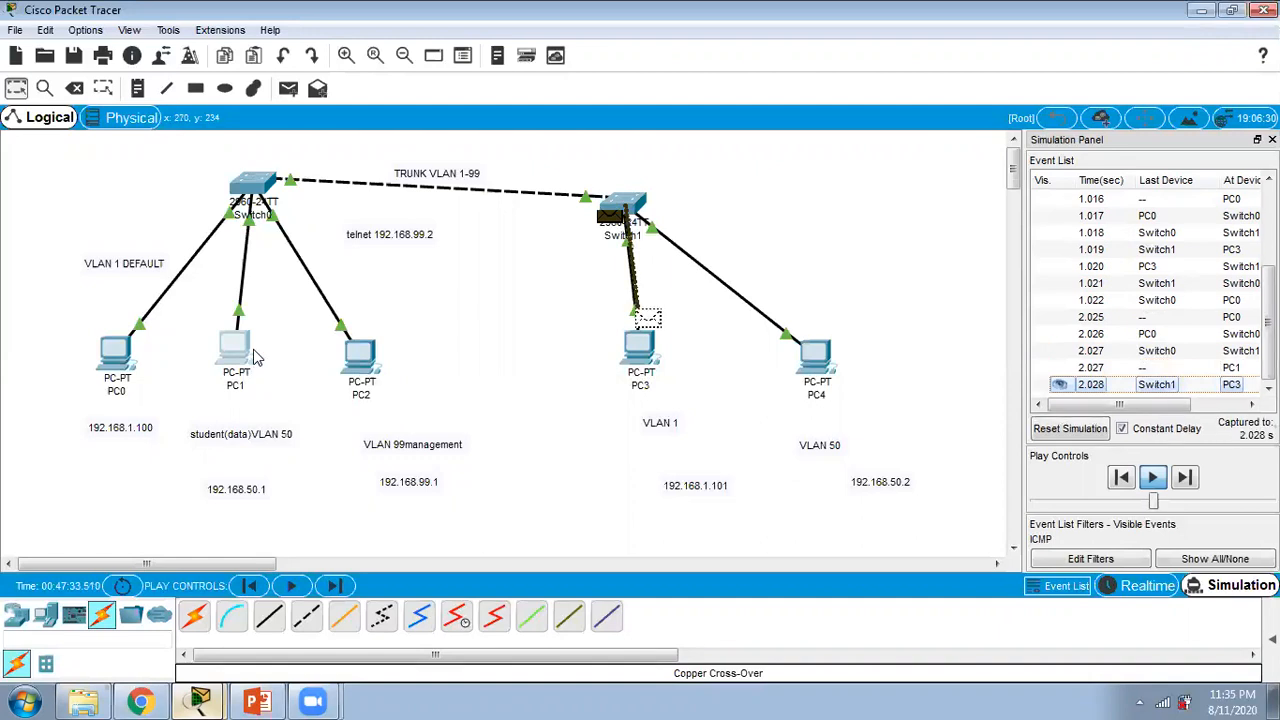
# Step: Play the running pings further, then reset the simulation to clear its event list
pyautogui.moveTo(261, 364)
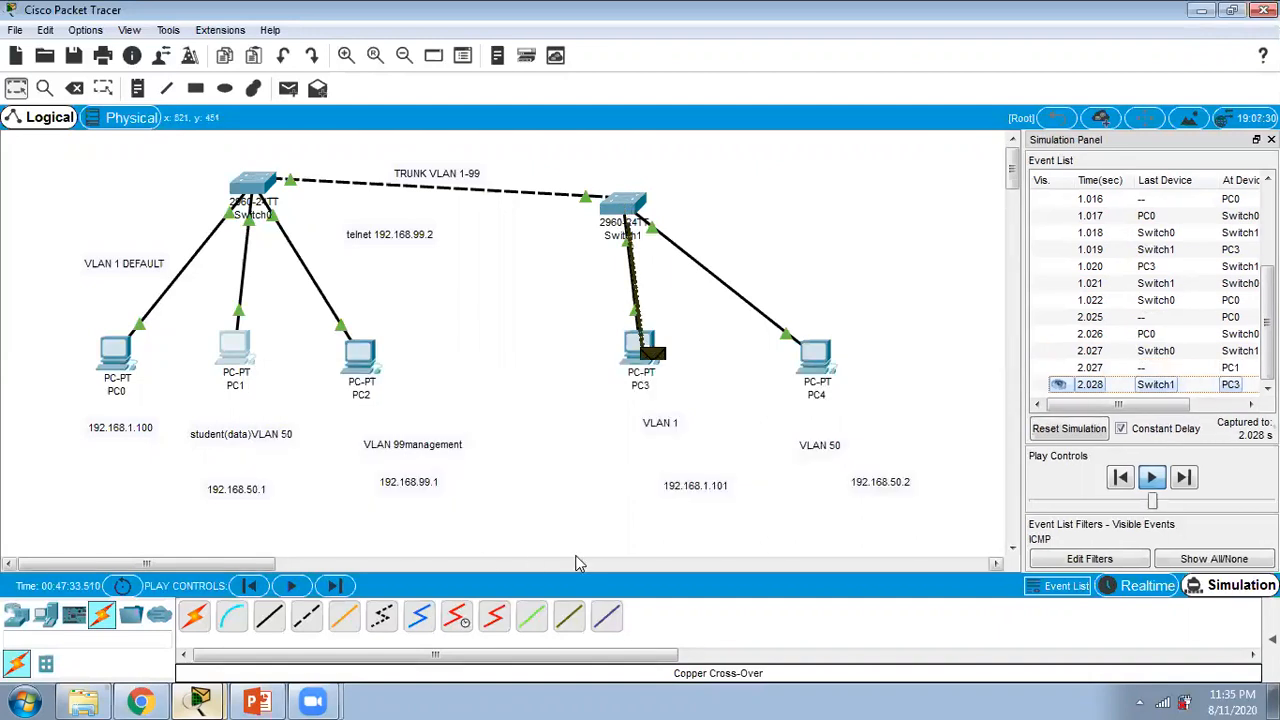
pyautogui.click(1150, 480)
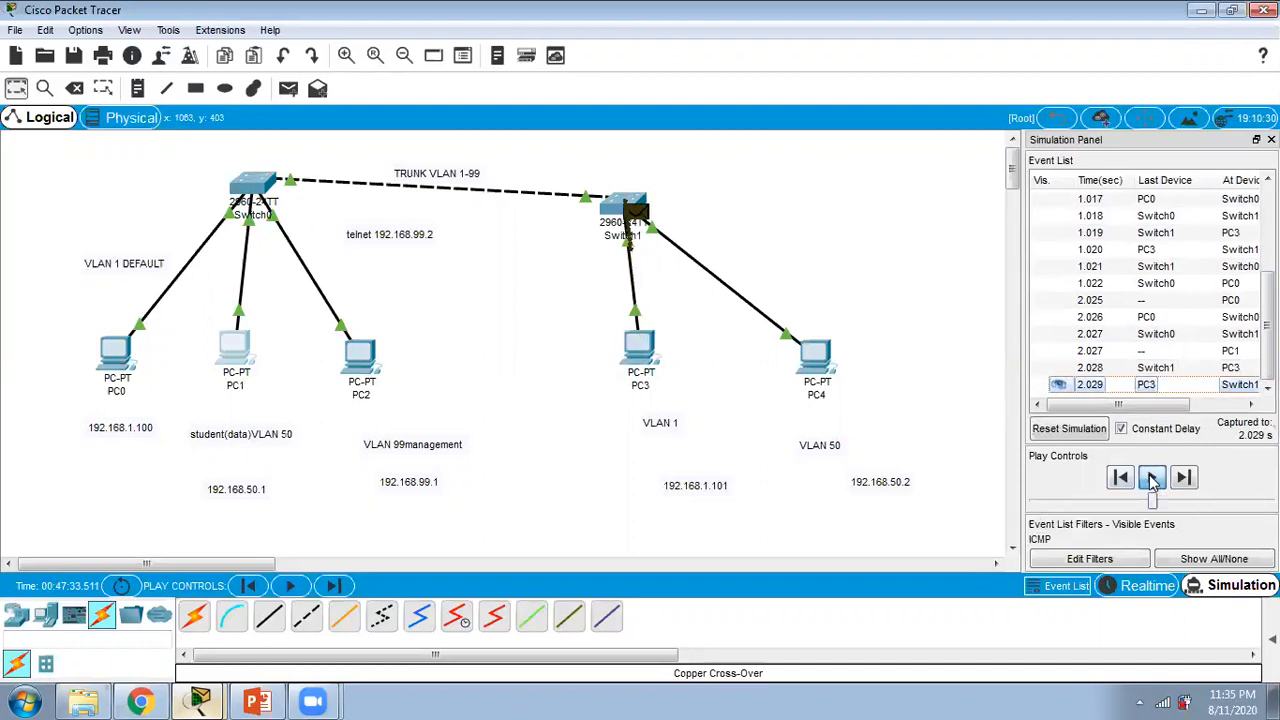
pyautogui.click(1152, 481)
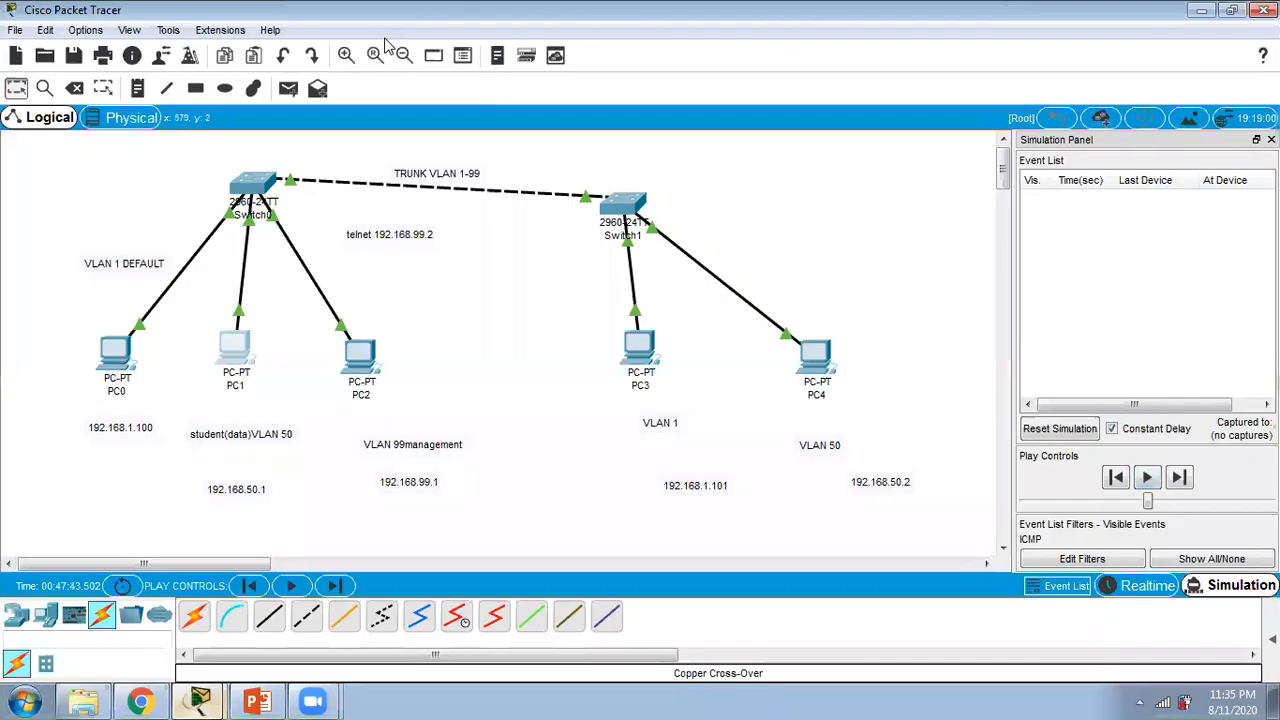
pyautogui.click(1070, 437)
# Step: Ping 192.168.50.2 again from PC1's command prompt and minimize the PC1 window
pyautogui.click(240, 356)
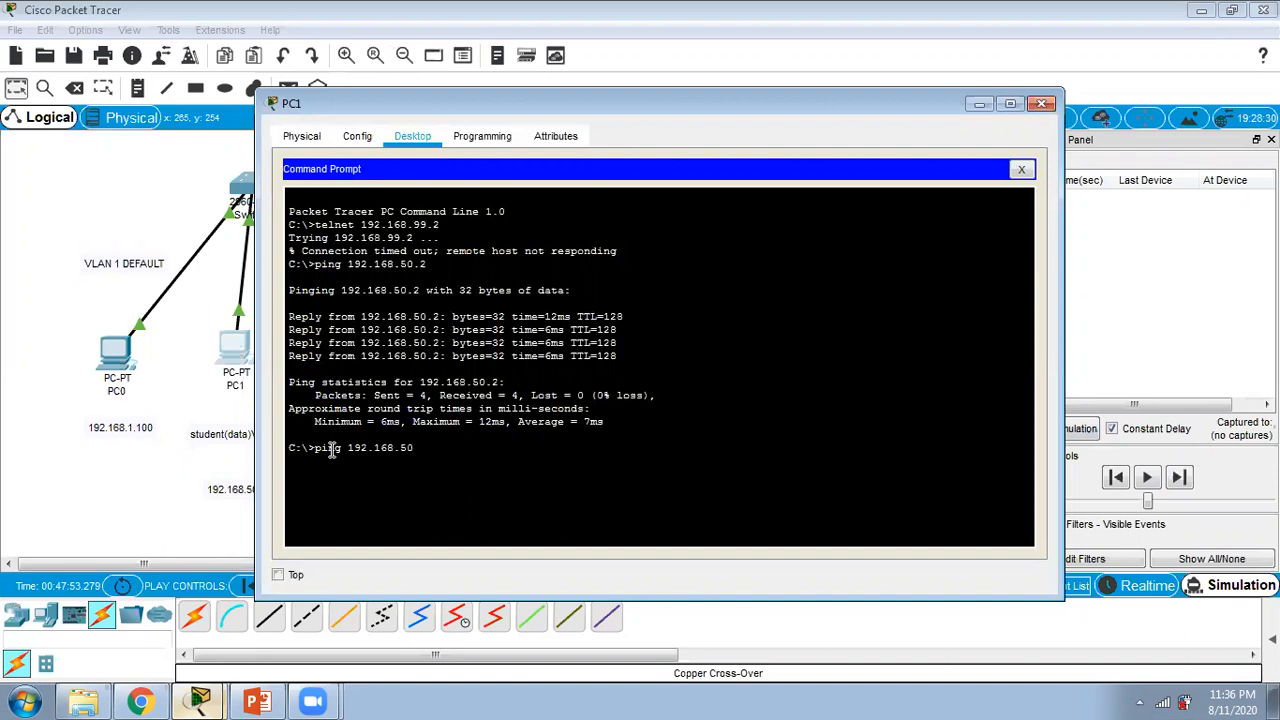
pyautogui.press('Return')
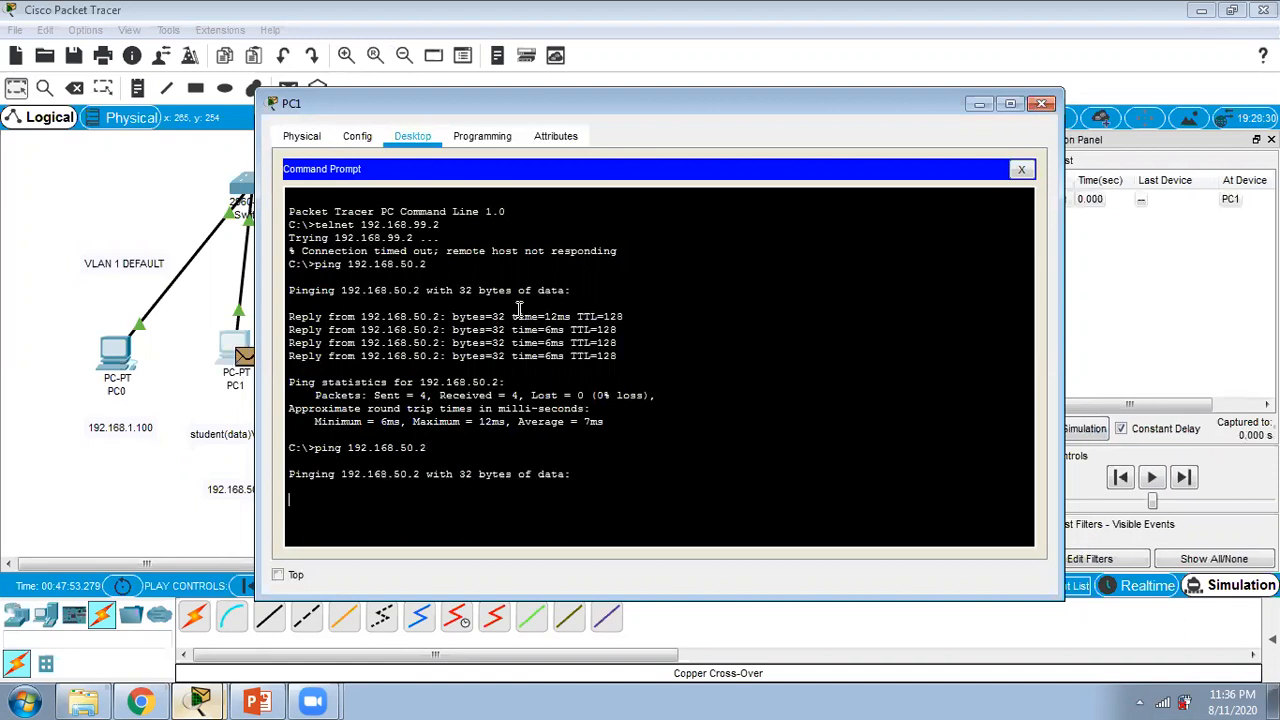
pyautogui.click(980, 104)
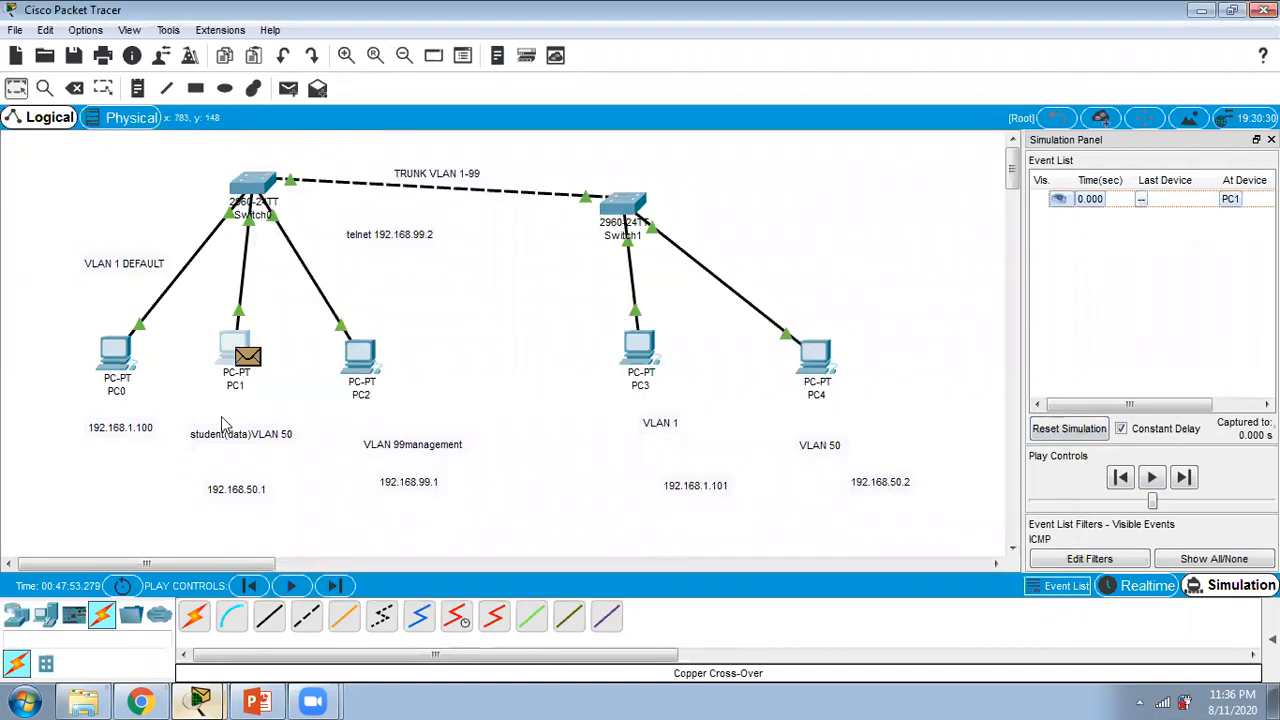
# Step: Play PC1's ping simulation to PC4, inspect the returning packet's OSI model details at Switch1 and close the PDU information window
pyautogui.click(1151, 478)
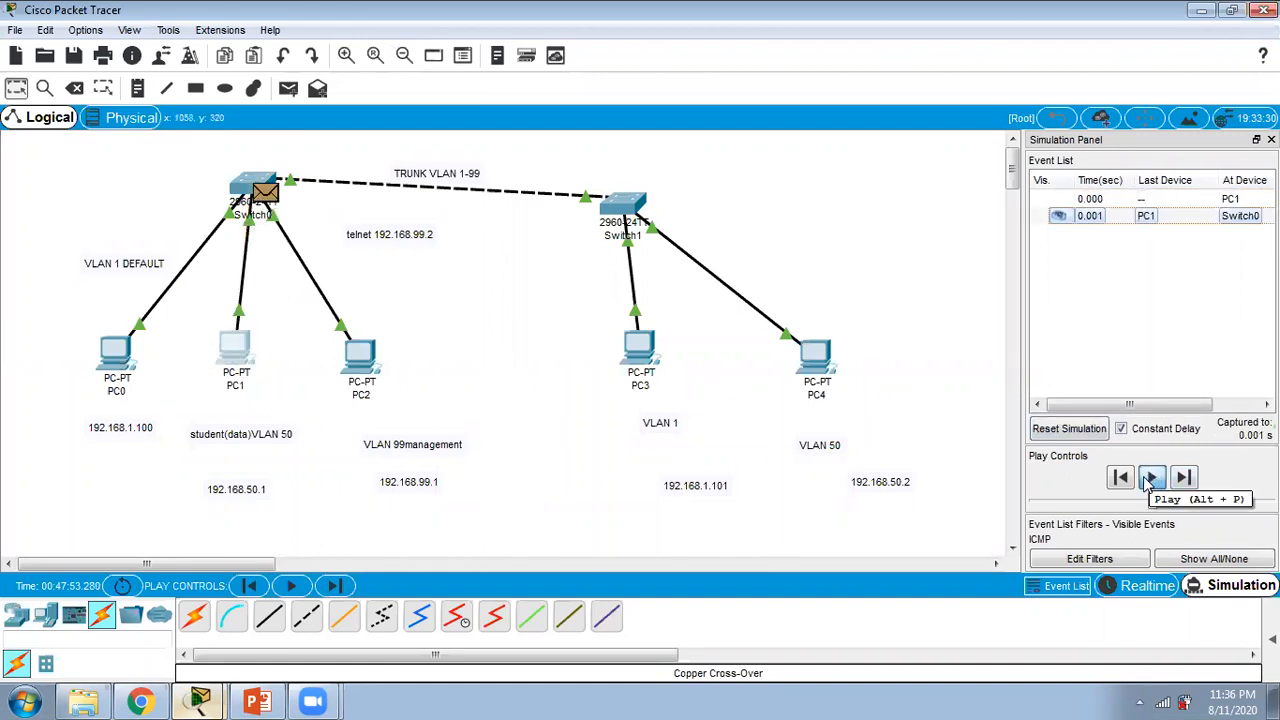
pyautogui.click(1153, 479)
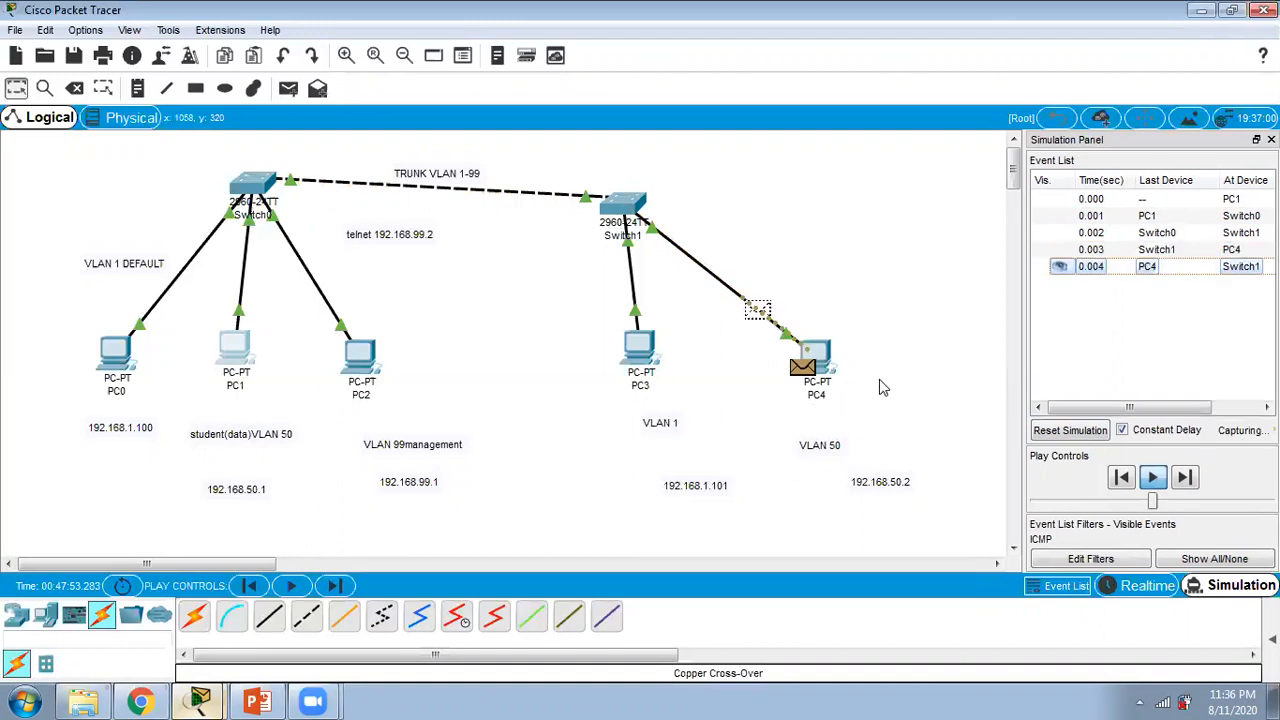
pyautogui.click(641, 208)
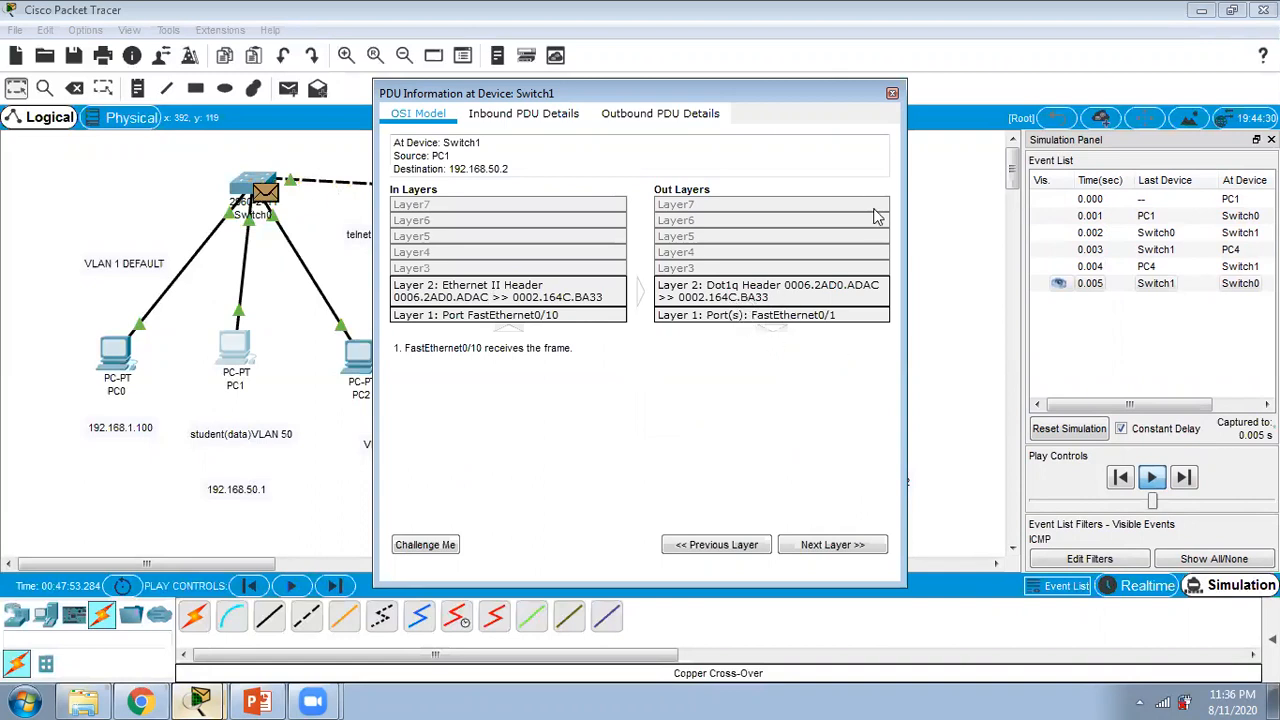
pyautogui.click(892, 93)
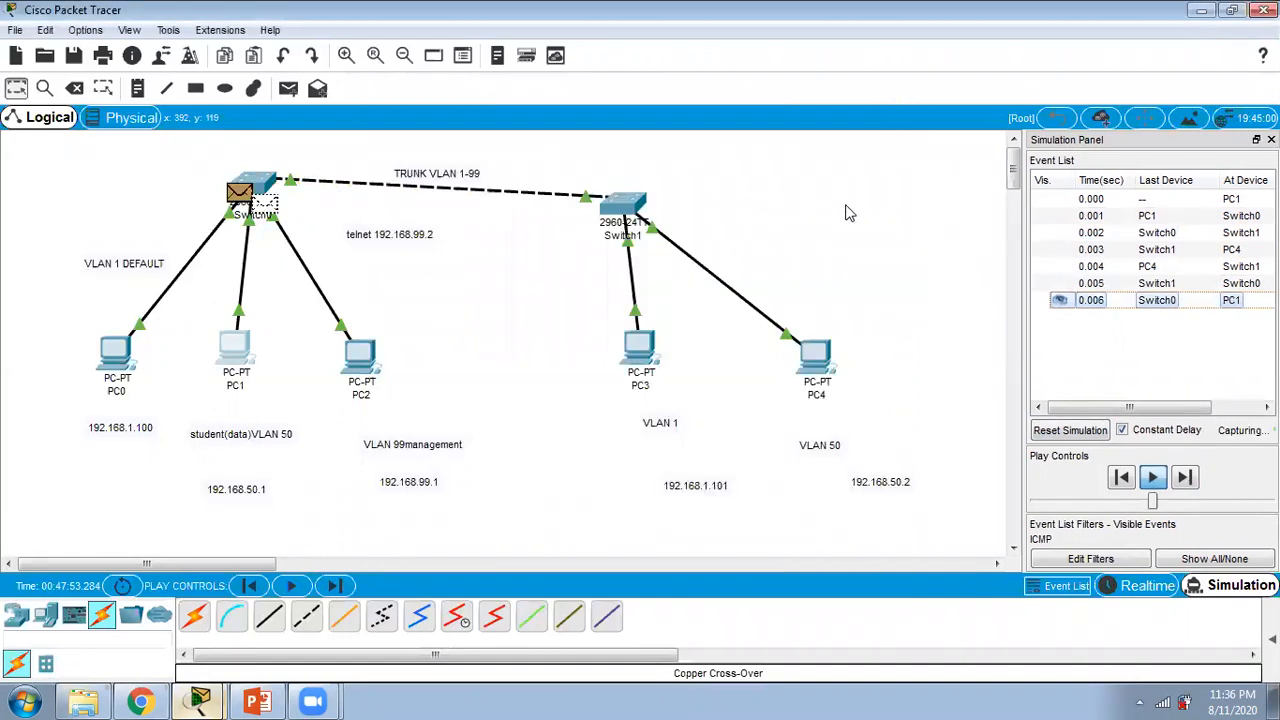